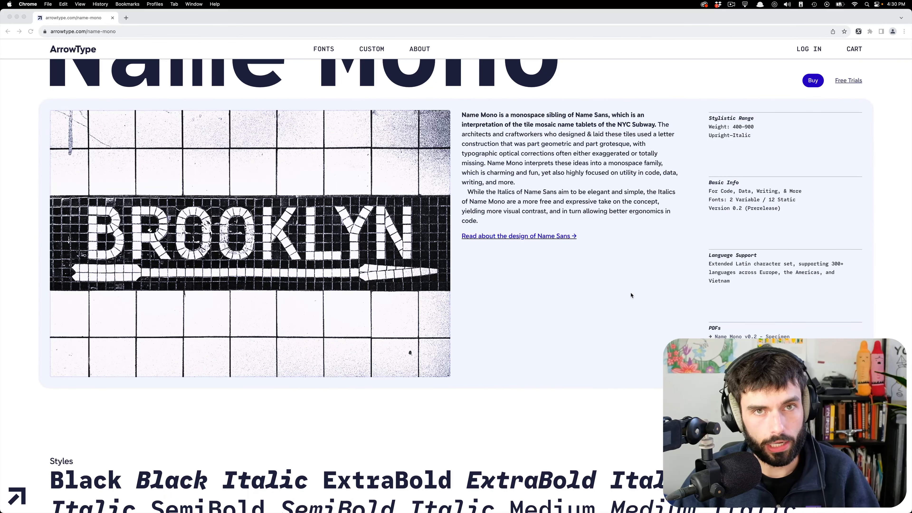
scroll(631, 295, down, 10)
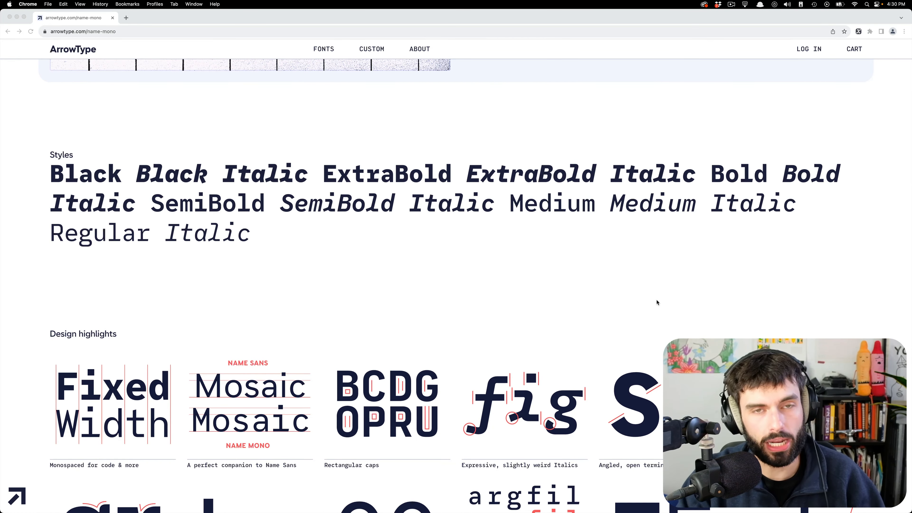
Step: Scroll through the Name Mono page's styles, design highlights and type tester
scroll(657, 304, down, 5)
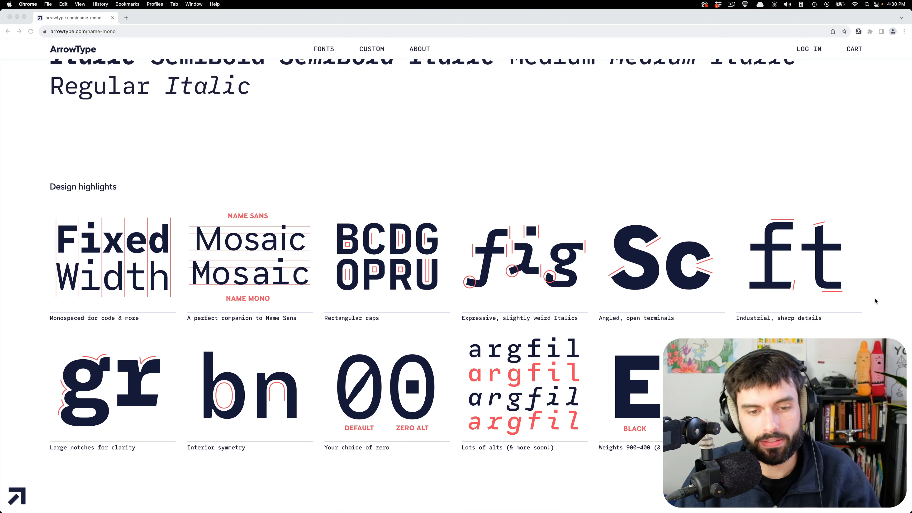
scroll(884, 308, down, 2)
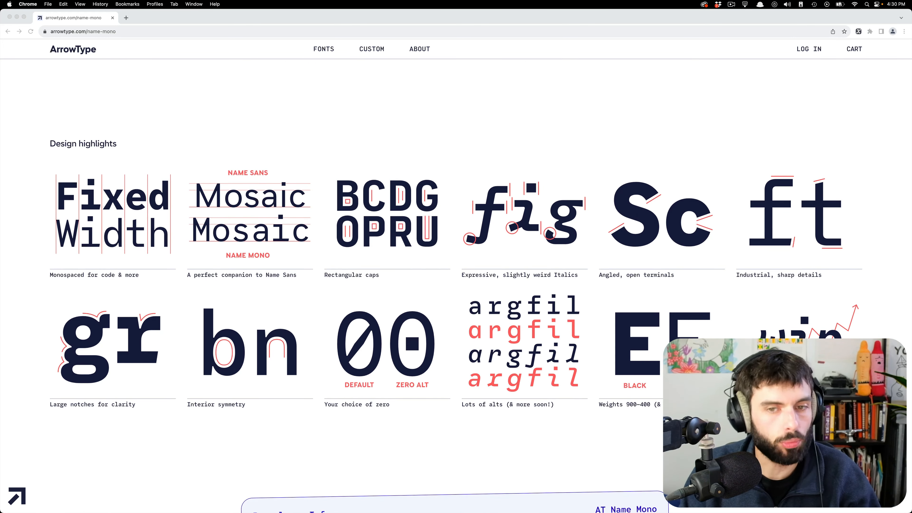
scroll(456, 273, down, 15)
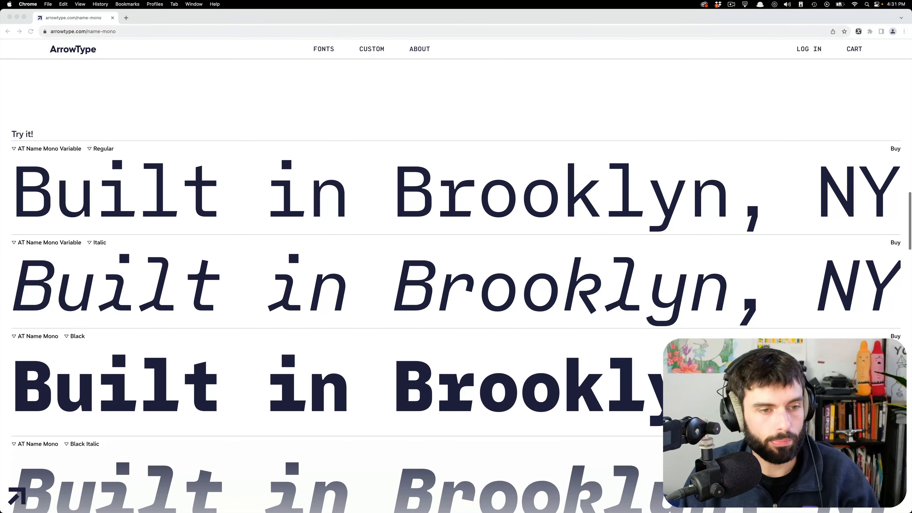
scroll(456, 284, down, 3)
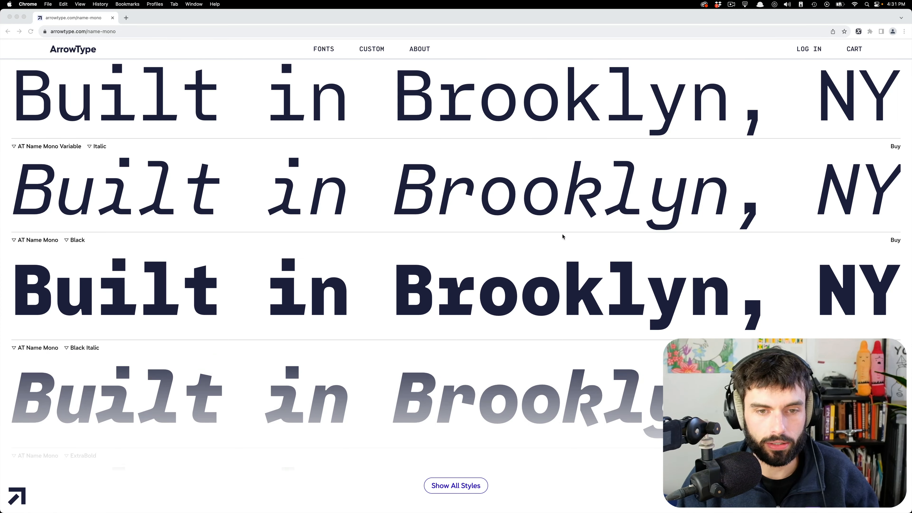
Step: Replace the Regular sample text in the Try it type tester with Hello!
scroll(667, 173, up, 2)
click(667, 150)
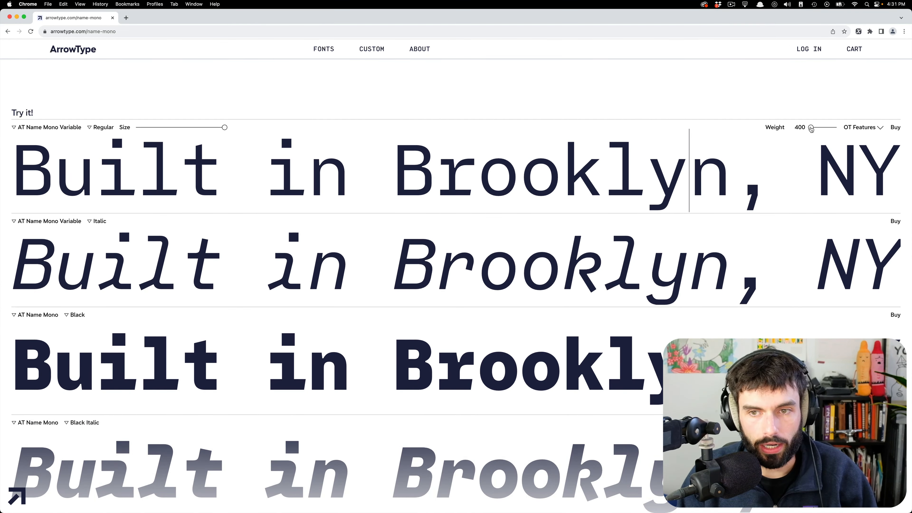
drag(811, 127, 758, 131)
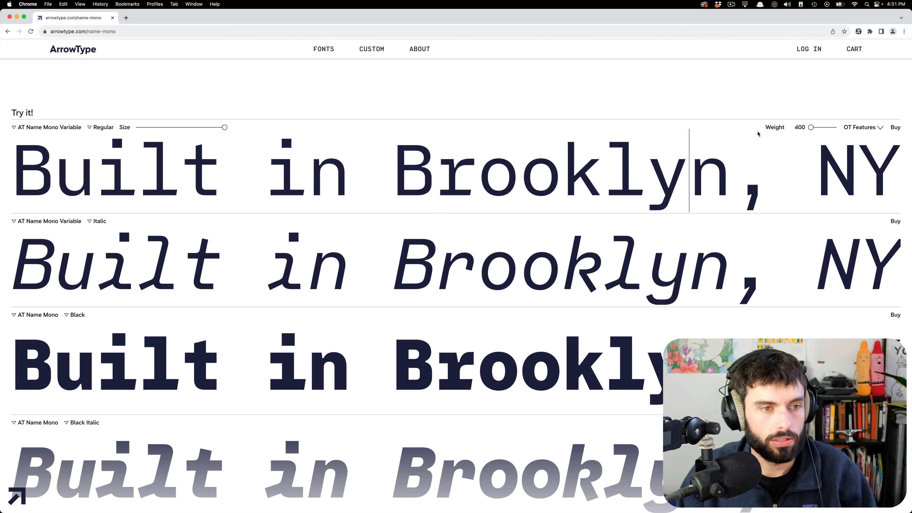
double_click(510, 158)
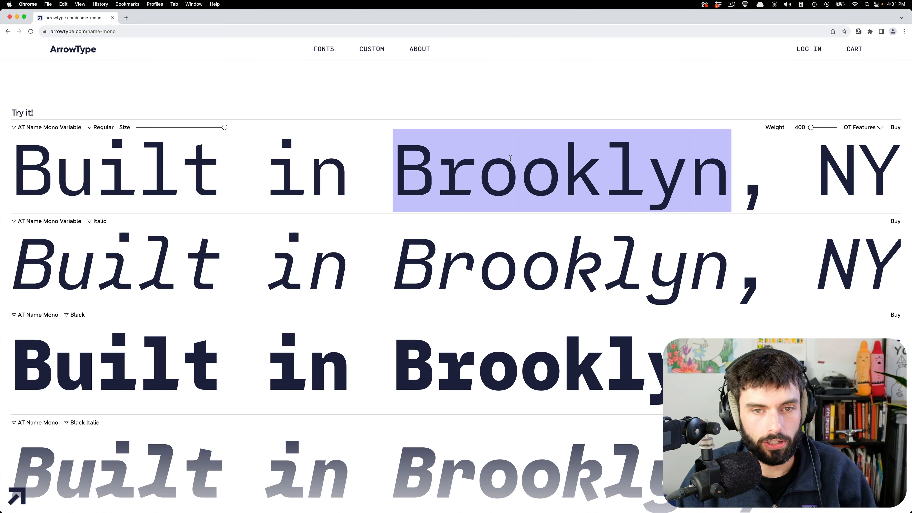
key(super+a)
text(Hello!)
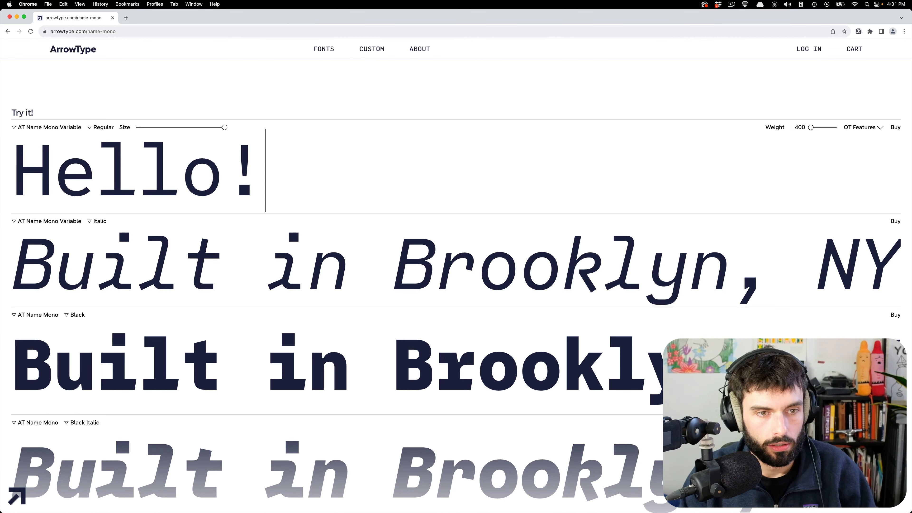
Step: Browse the language support, character map and licensing sections further down the page
scroll(679, 163, down, 20)
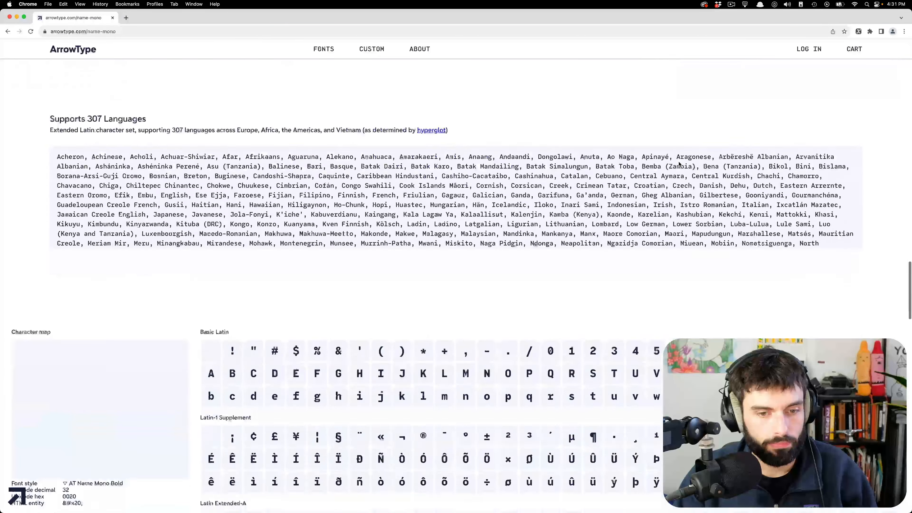
scroll(678, 164, down, 20)
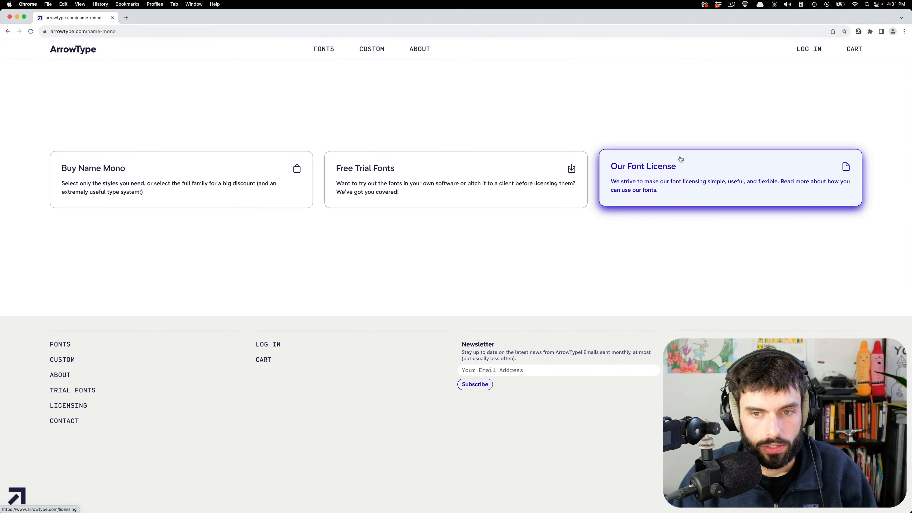
scroll(679, 164, up, 10)
scroll(680, 159, up, 20)
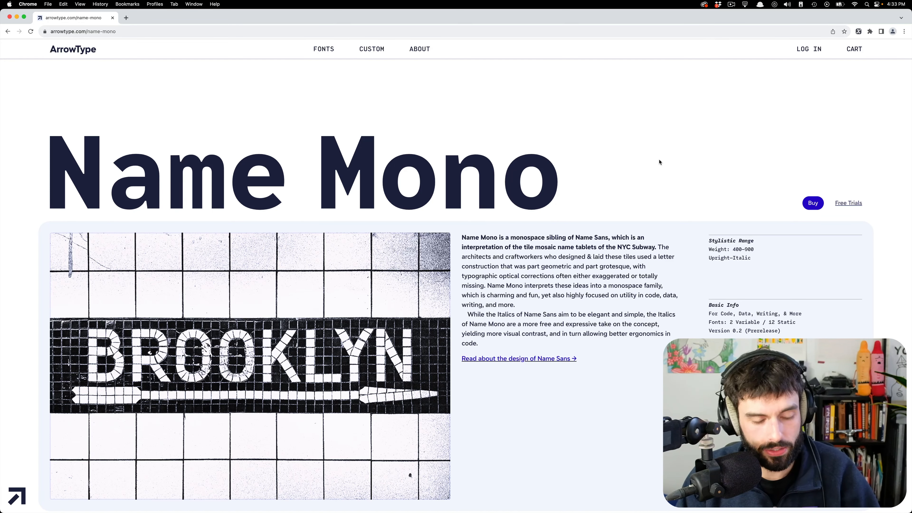
Step: Search for firacode in a new tab and open the Fira Code GitHub repository
key(super+t)
text(firacode)
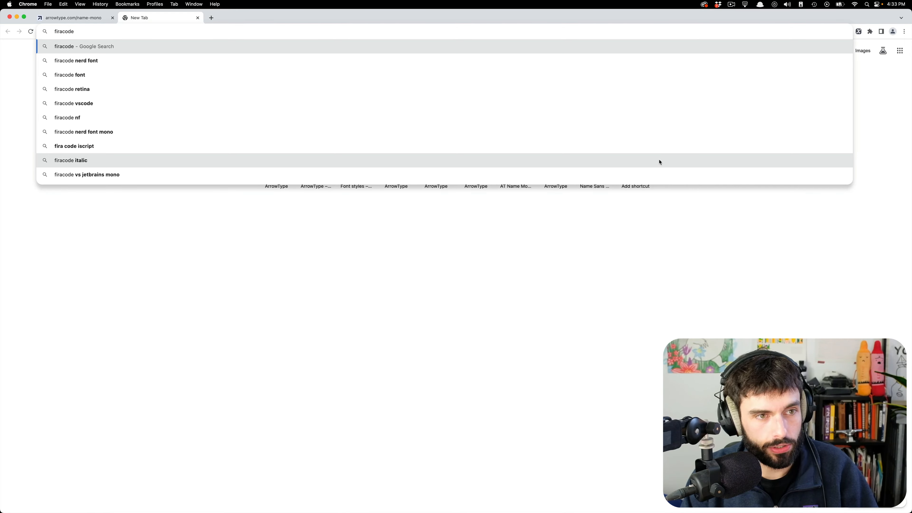
key(Return)
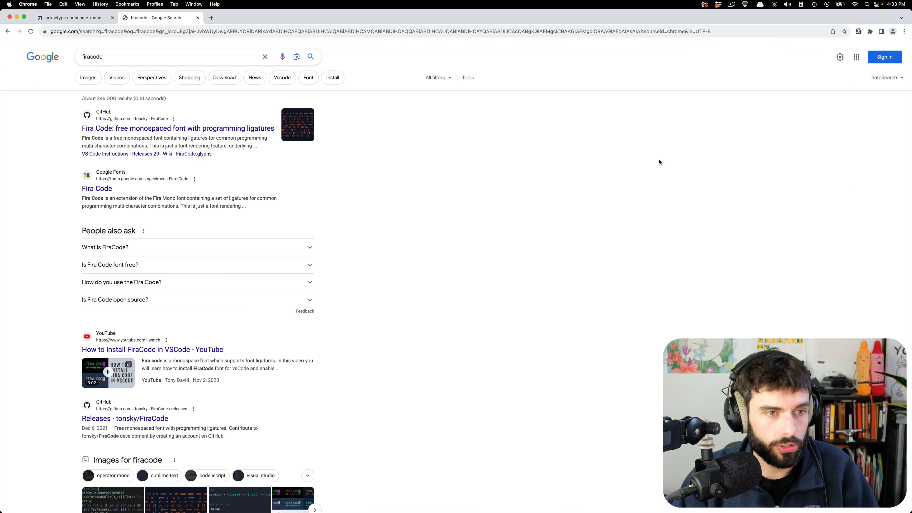
click(260, 131)
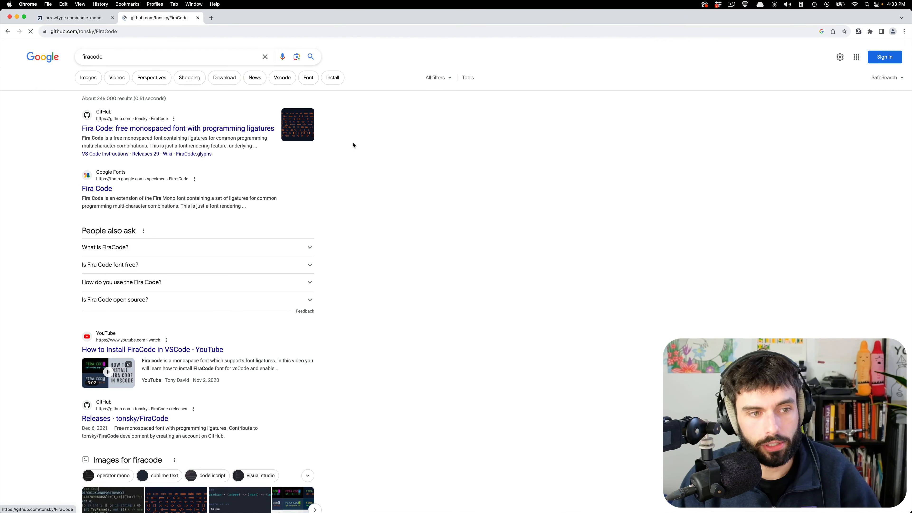
Step: Examine the Fira Code README's ligature comparison table and arrow examples at 150% zoom
scroll(175, 225, down, 10)
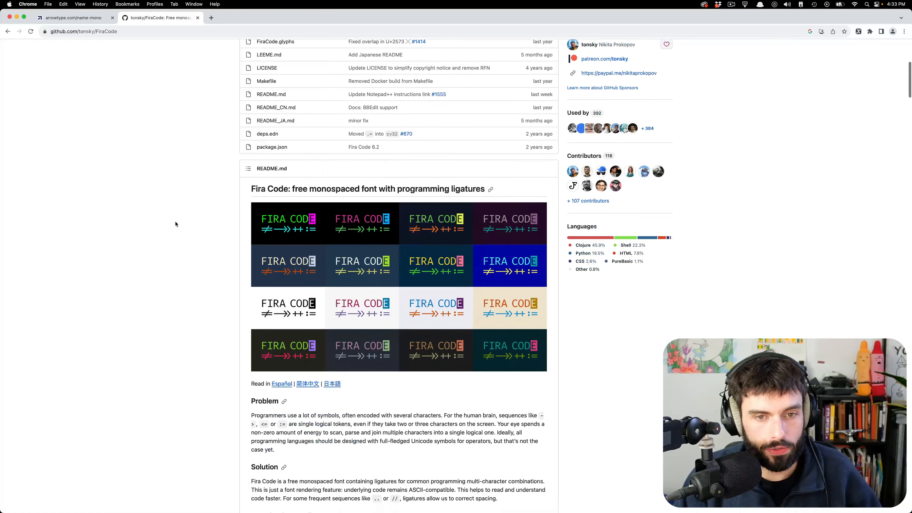
scroll(176, 224, down, 8)
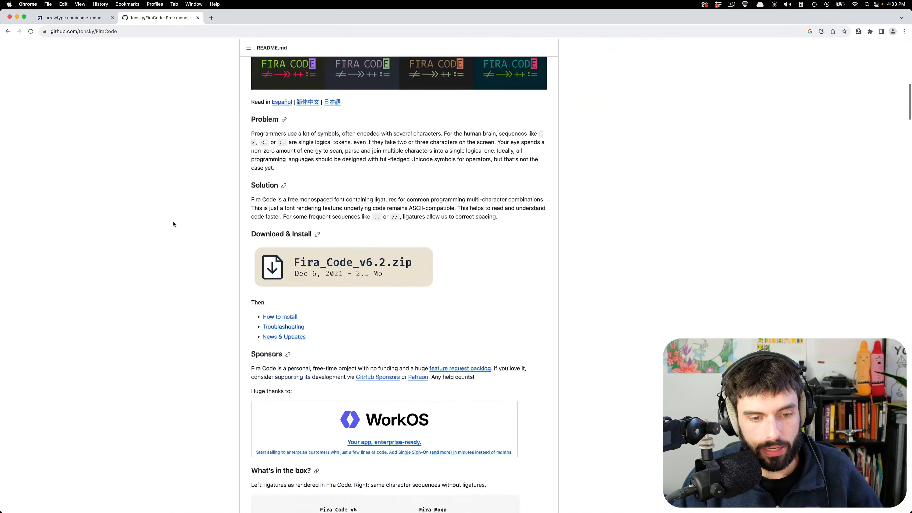
scroll(173, 225, down, 10)
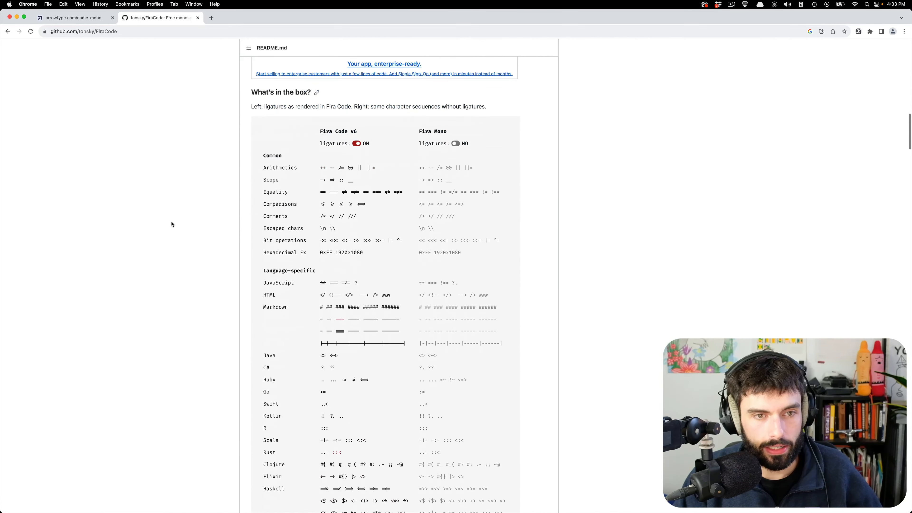
scroll(172, 224, down, 1)
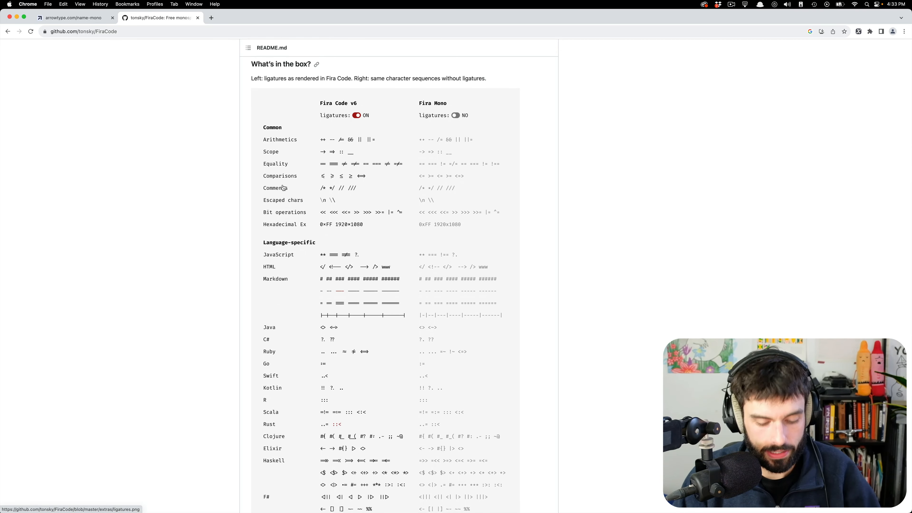
key(super+equal)
key(super+equal)
key(super+equal)
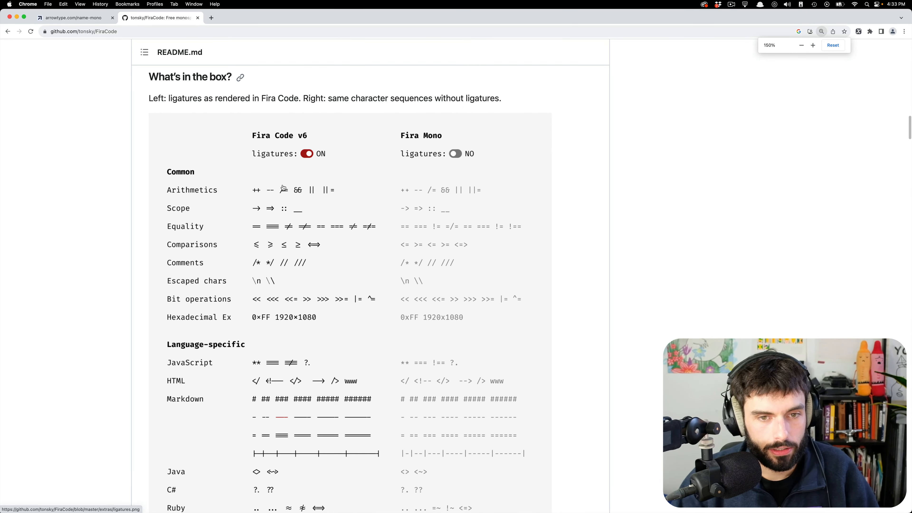
scroll(479, 261, down, 4)
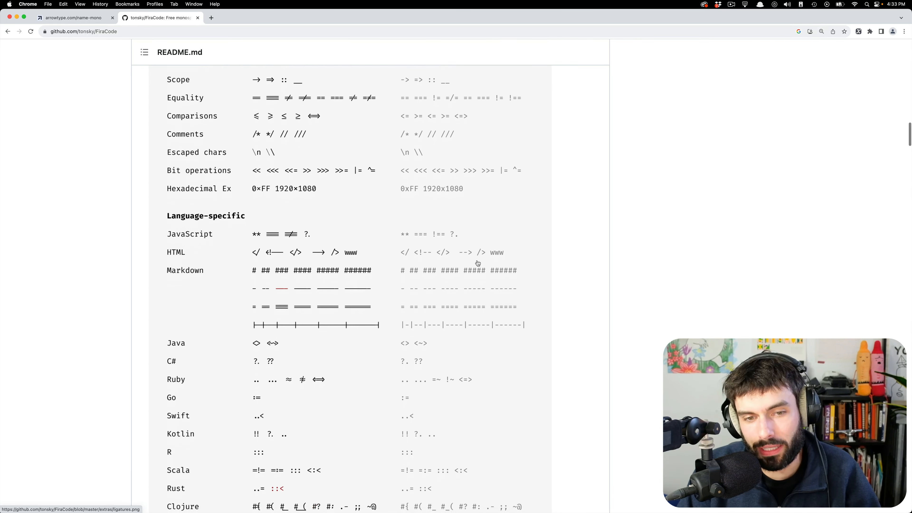
scroll(478, 263, down, 3)
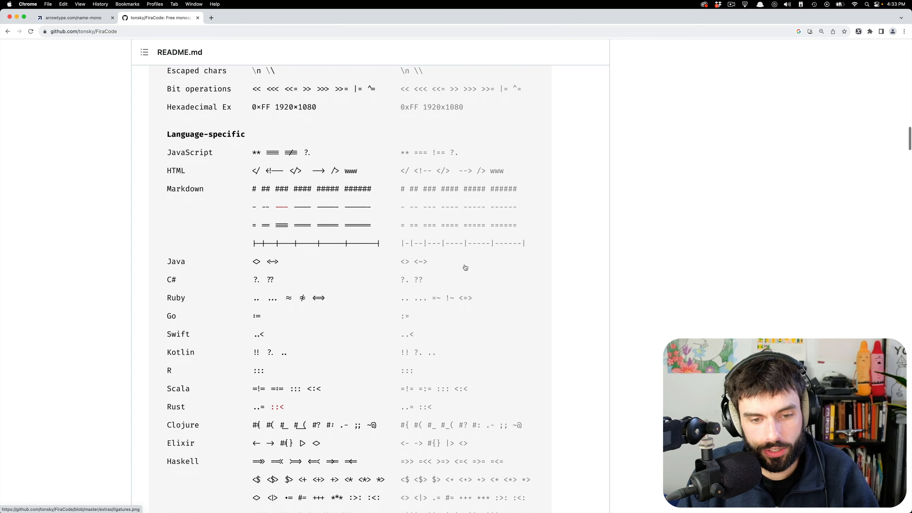
scroll(466, 268, down, 6)
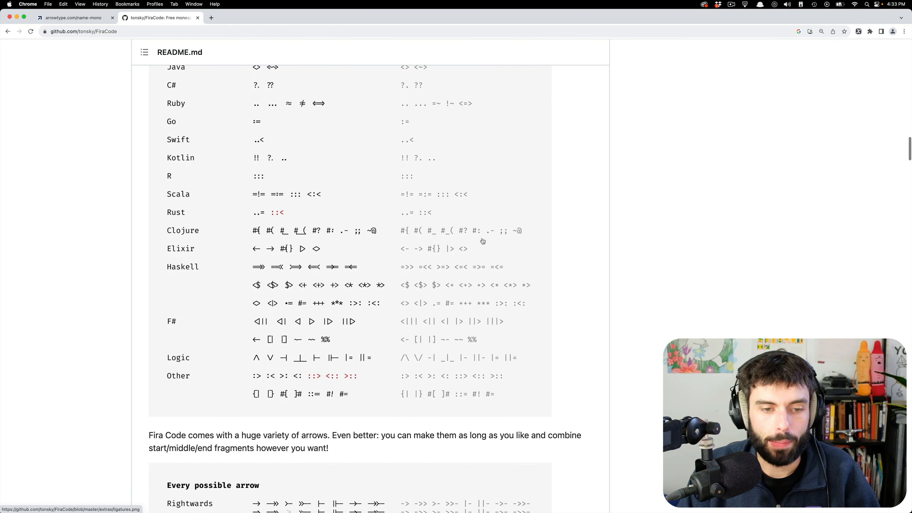
scroll(483, 242, down, 8)
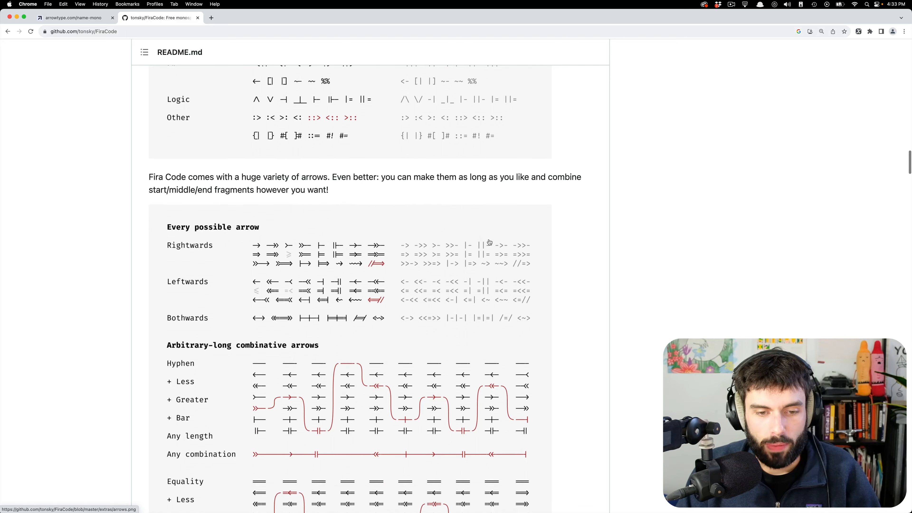
scroll(489, 241, down, 5)
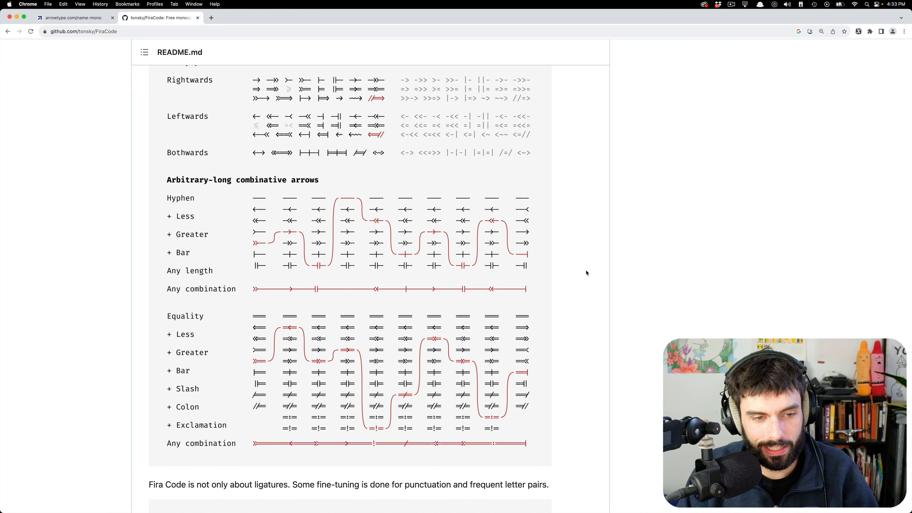
scroll(587, 273, down, 7)
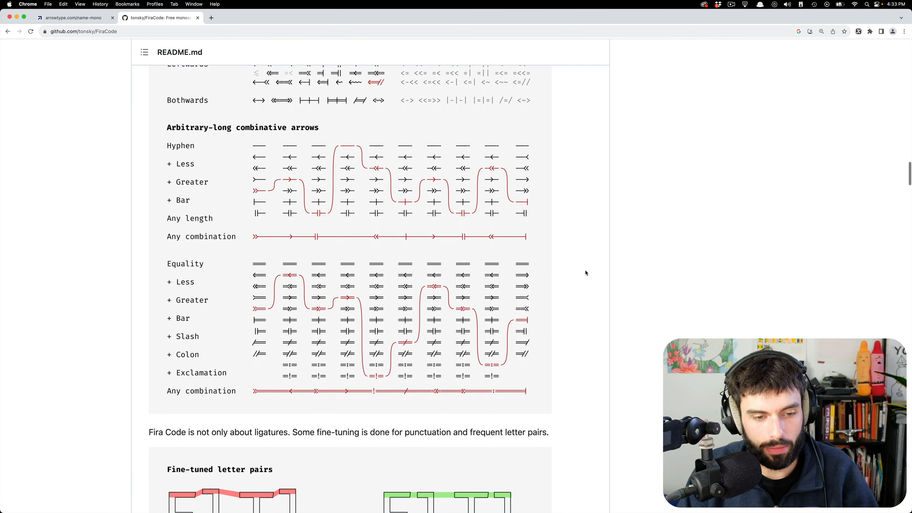
Step: Review the README's character variants, stylistic sets and console UI sections, returning to the ligature table
scroll(585, 272, up, 8)
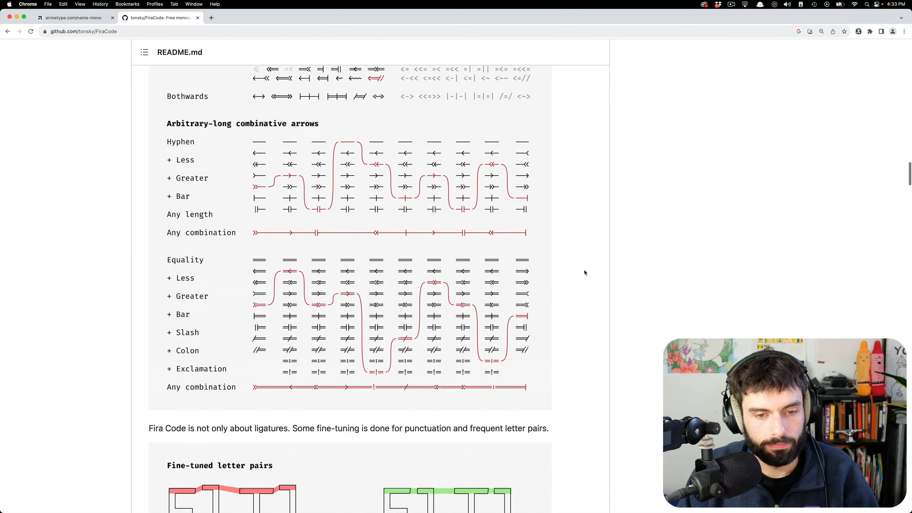
scroll(583, 272, up, 2)
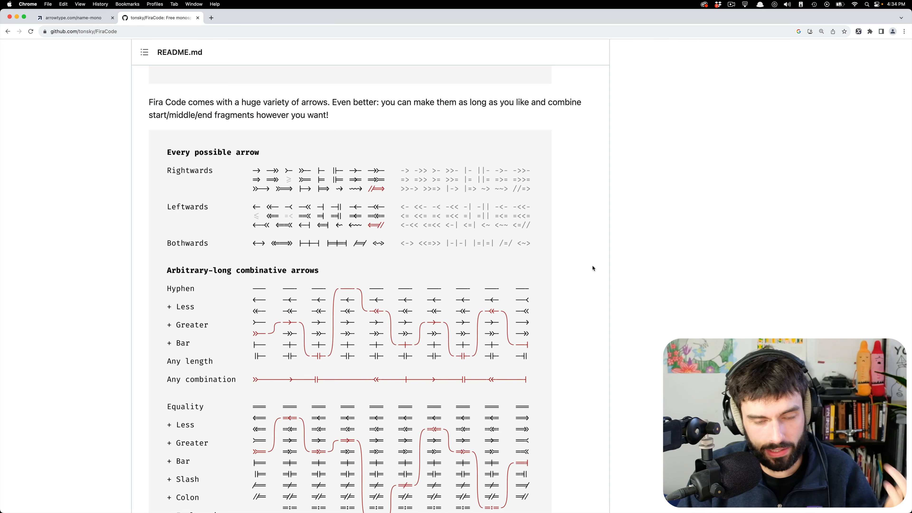
scroll(594, 268, down, 1)
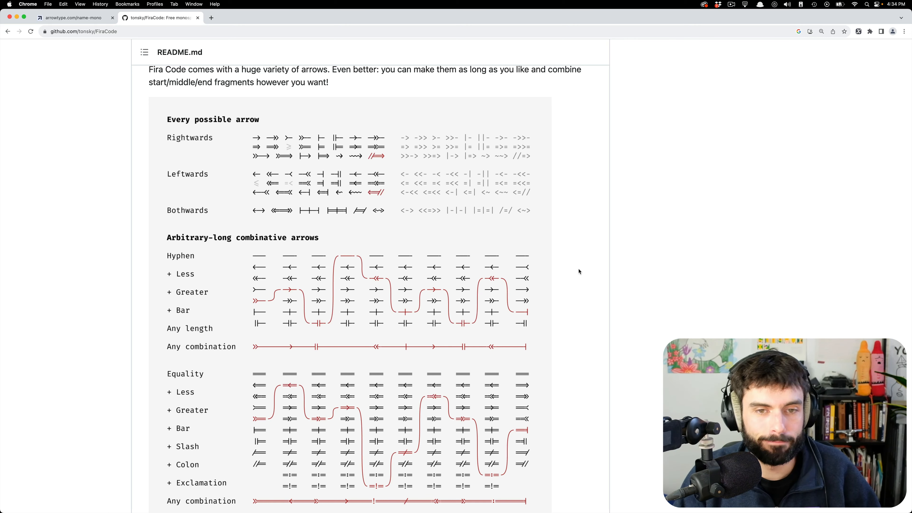
scroll(583, 268, down, 15)
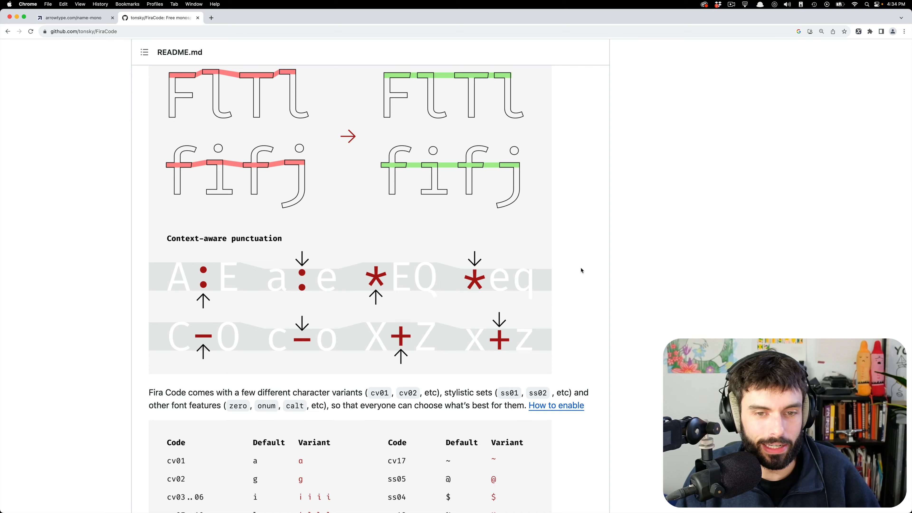
scroll(582, 270, down, 5)
scroll(582, 270, down, 7)
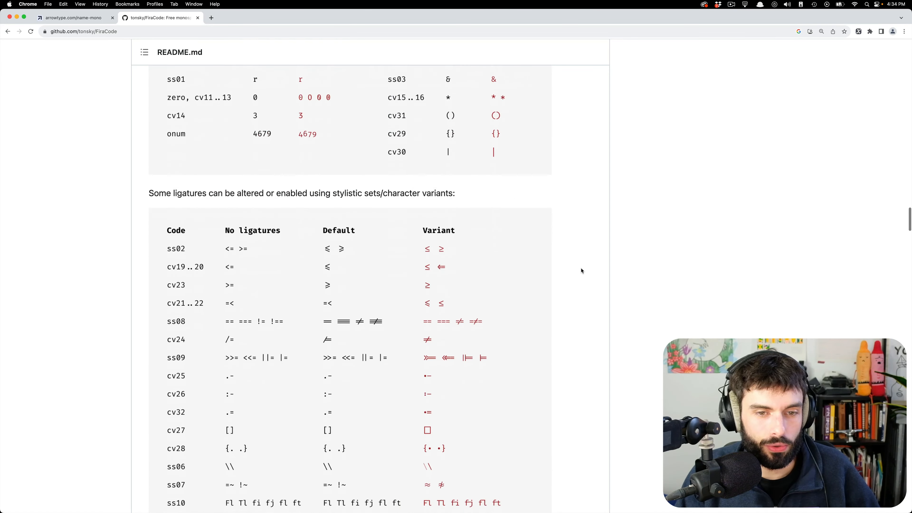
scroll(582, 271, down, 8)
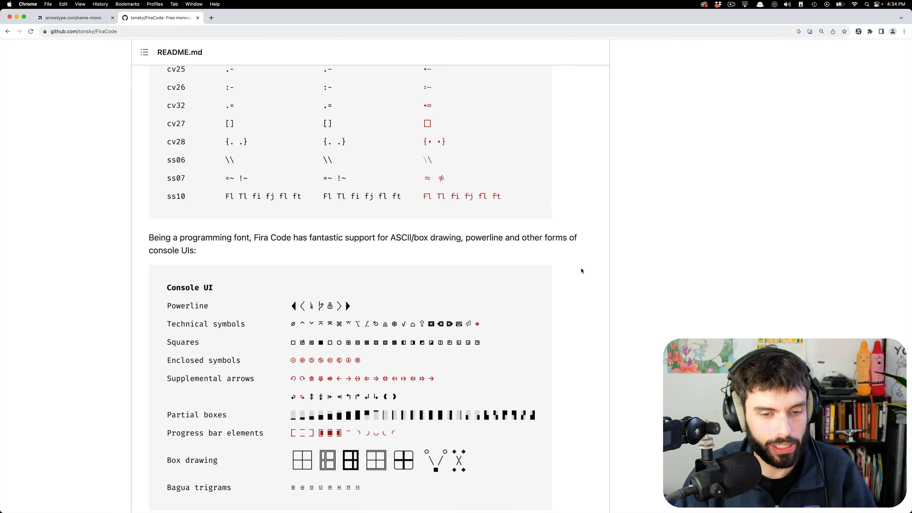
scroll(583, 270, up, 15)
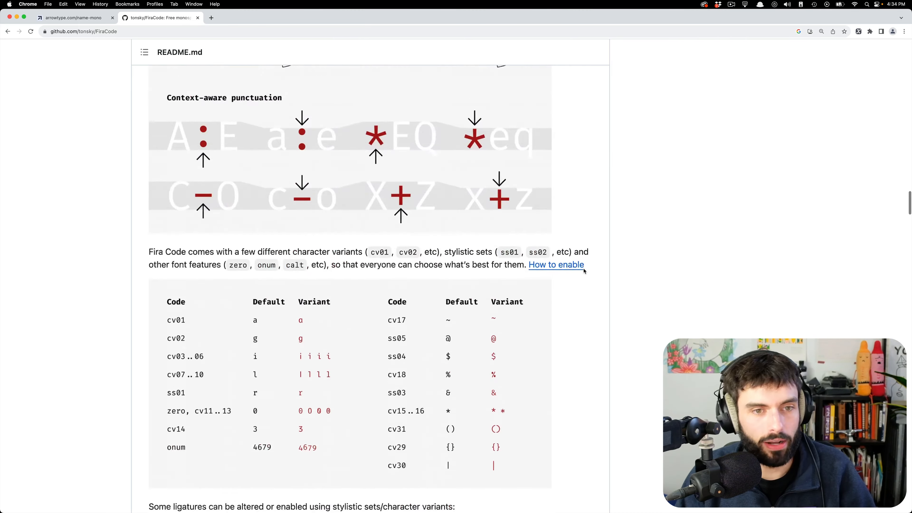
scroll(584, 272, up, 6)
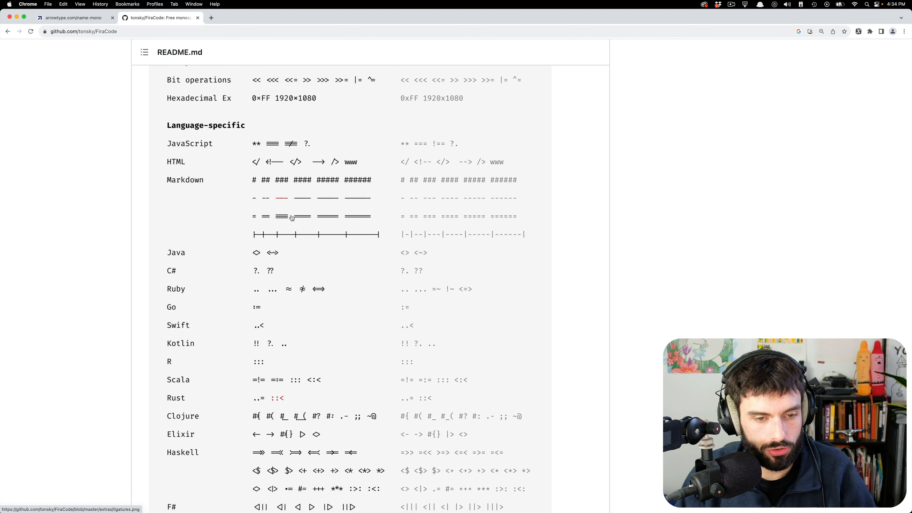
scroll(292, 218, up, 3)
scroll(290, 259, up, 3)
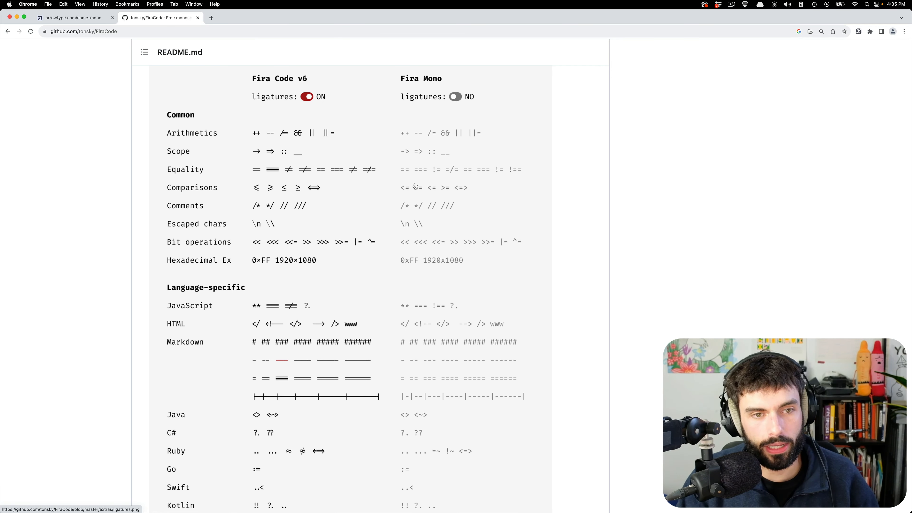
Step: Scroll back up through the Fira Code README to the repository's file list
scroll(501, 217, up, 1)
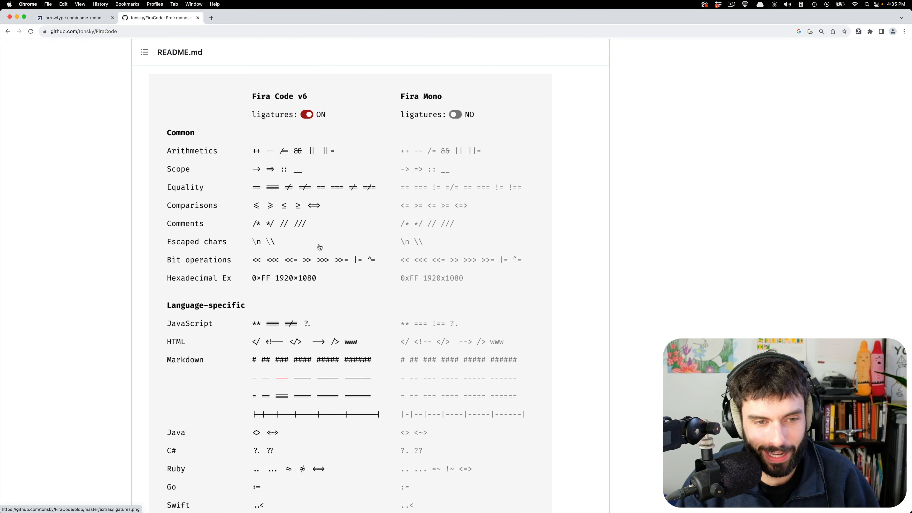
scroll(320, 246, up, 2)
scroll(352, 224, up, 6)
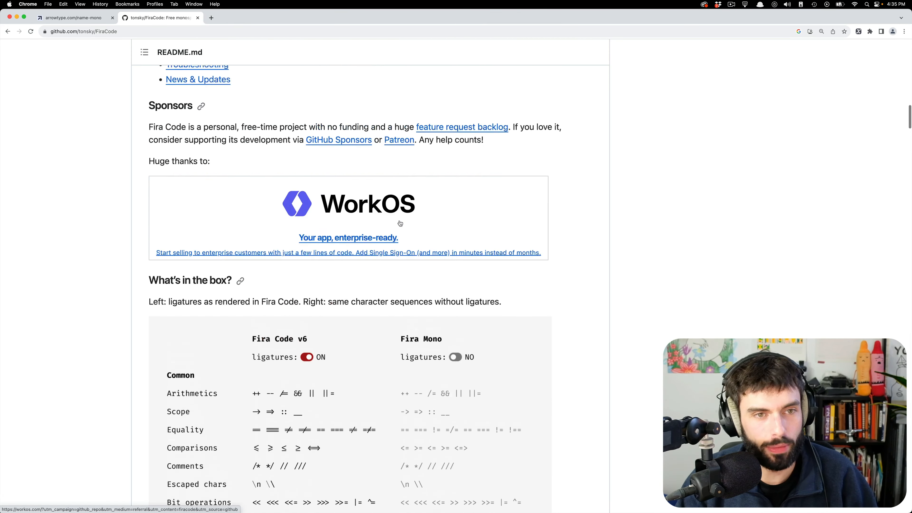
scroll(479, 216, up, 20)
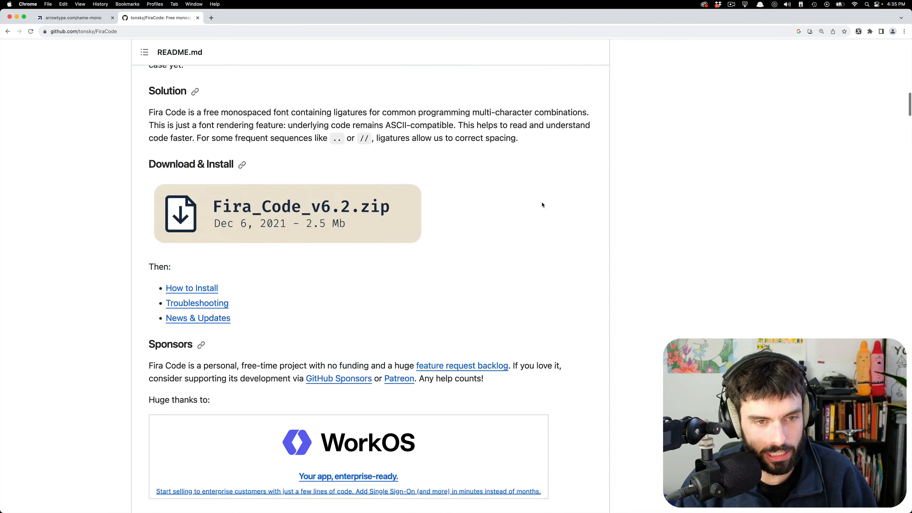
scroll(343, 191, up, 11)
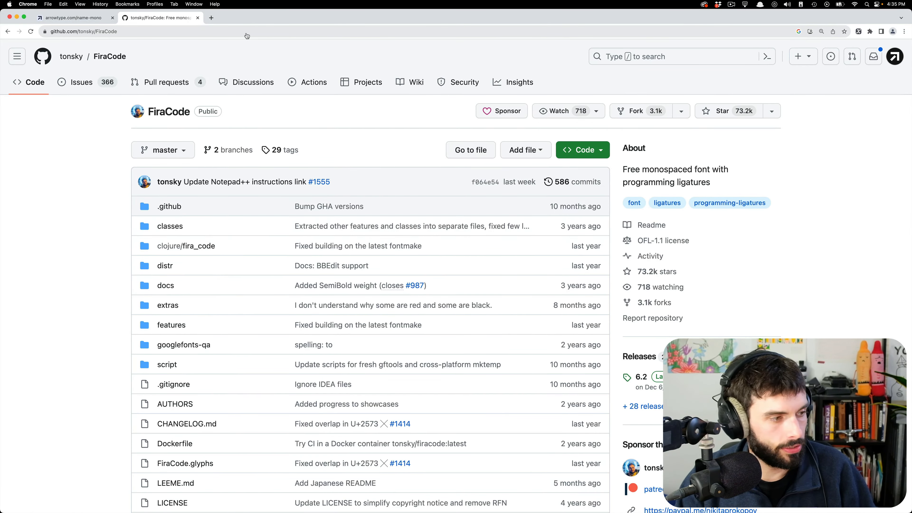
Step: Switch to Safari and read through the Recursive repository's make-calt-fea-code.py ligature script
key(super+Tab)
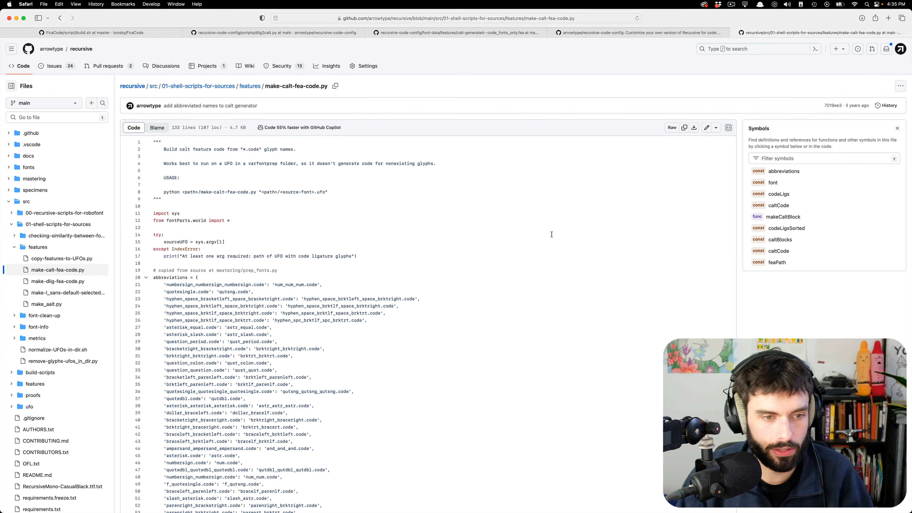
scroll(552, 235, up, 1)
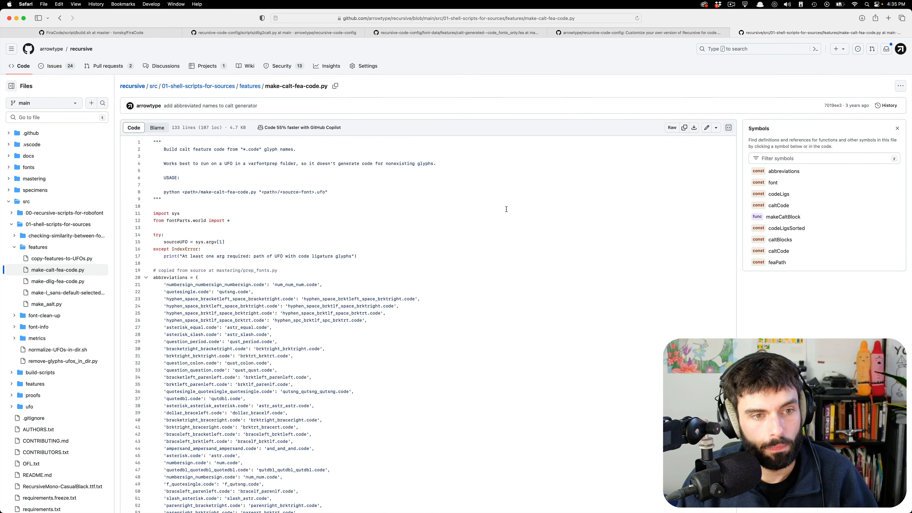
scroll(503, 210, down, 2)
scroll(493, 215, down, 1)
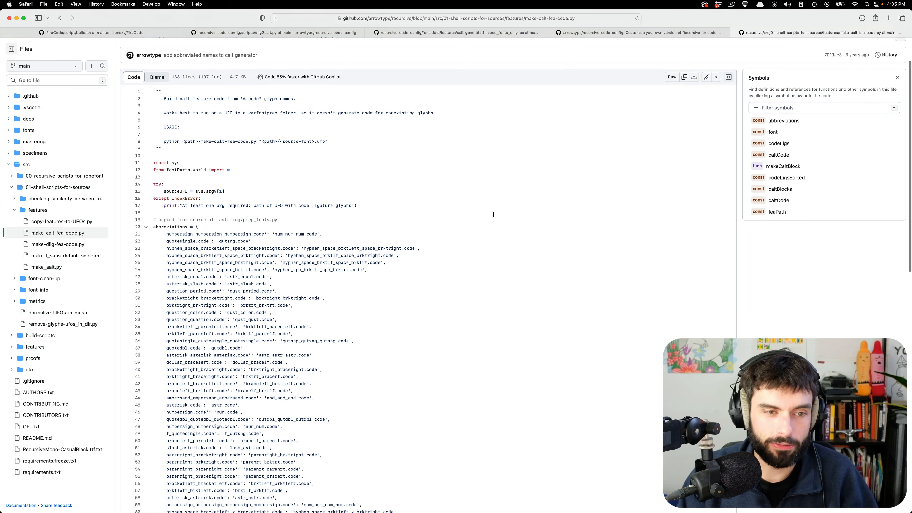
scroll(467, 361, down, 10)
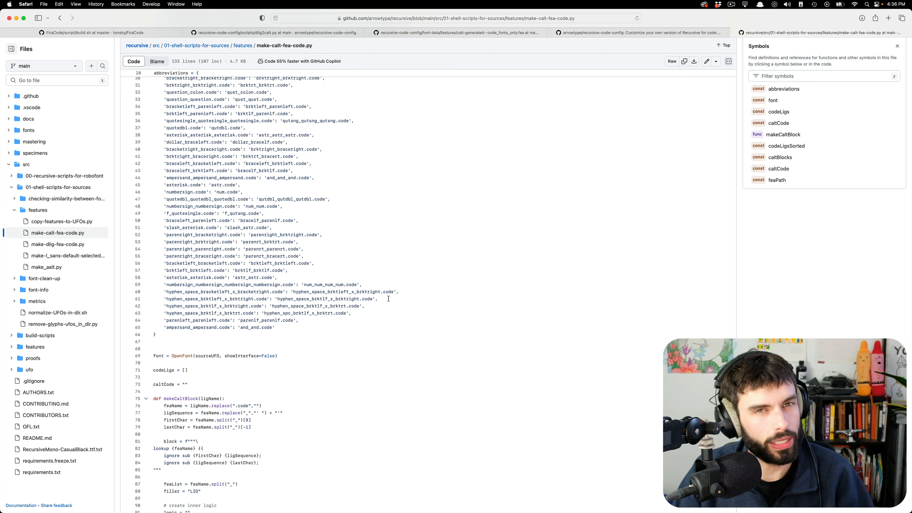
scroll(388, 299, down, 5)
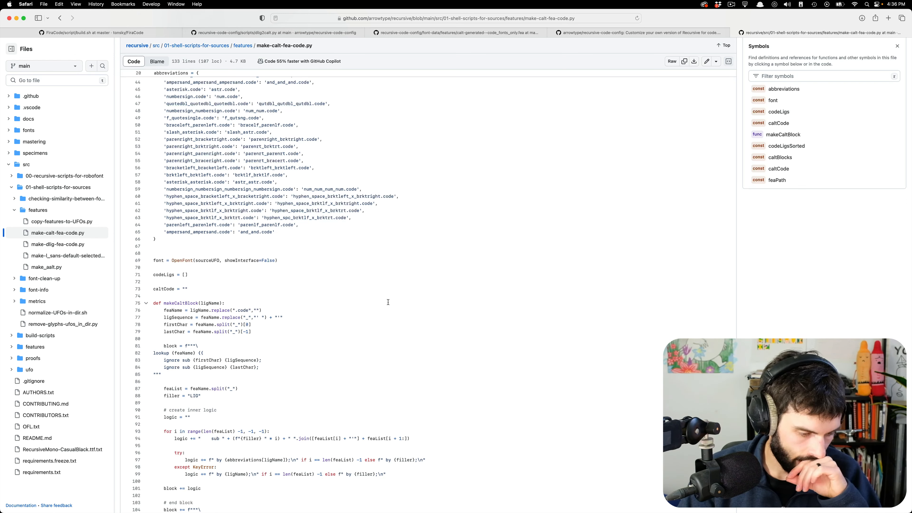
scroll(388, 302, up, 2)
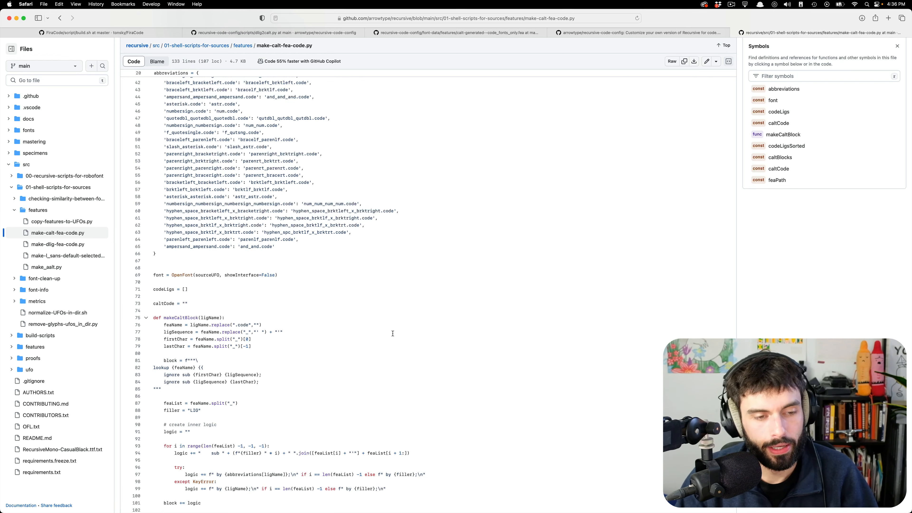
scroll(393, 334, down, 3)
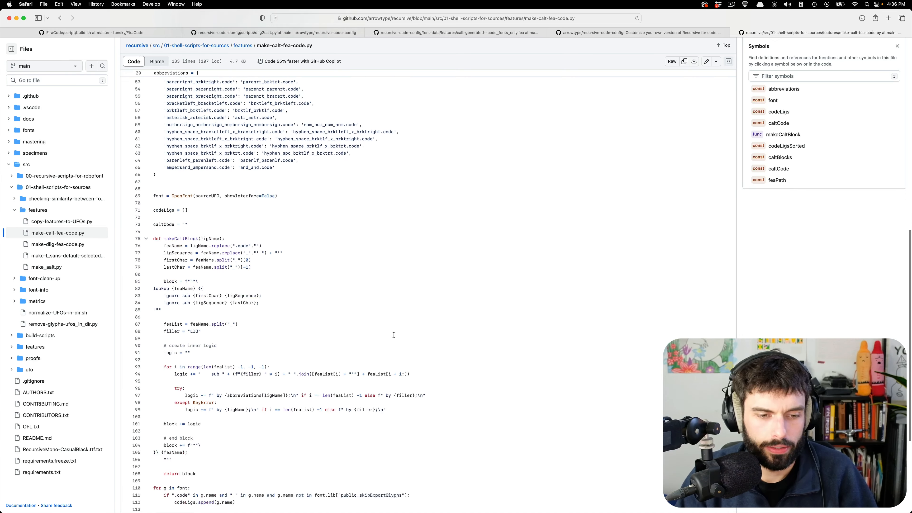
scroll(394, 334, up, 10)
scroll(394, 335, up, 3)
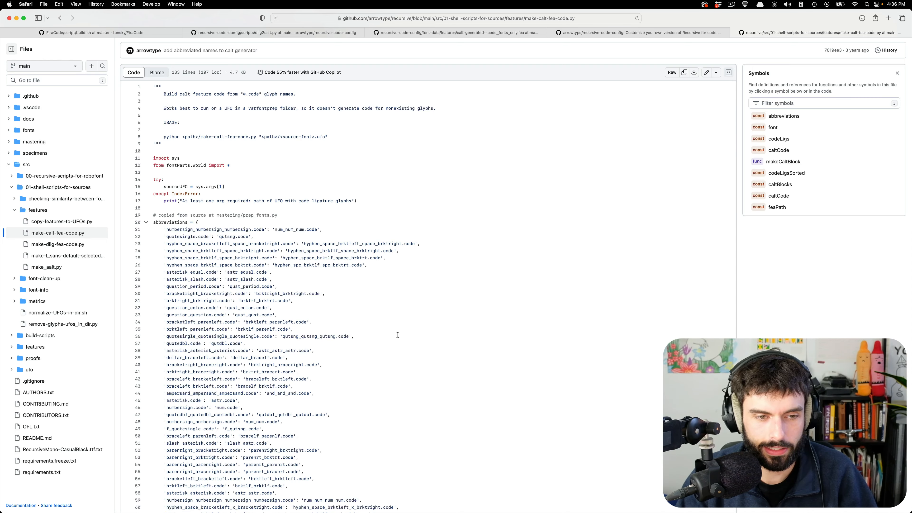
scroll(398, 335, down, 1)
Step: Switch to the Glyphs desktop and rearrange the two Name Mono font windows side by side
key(ctrl+Up)
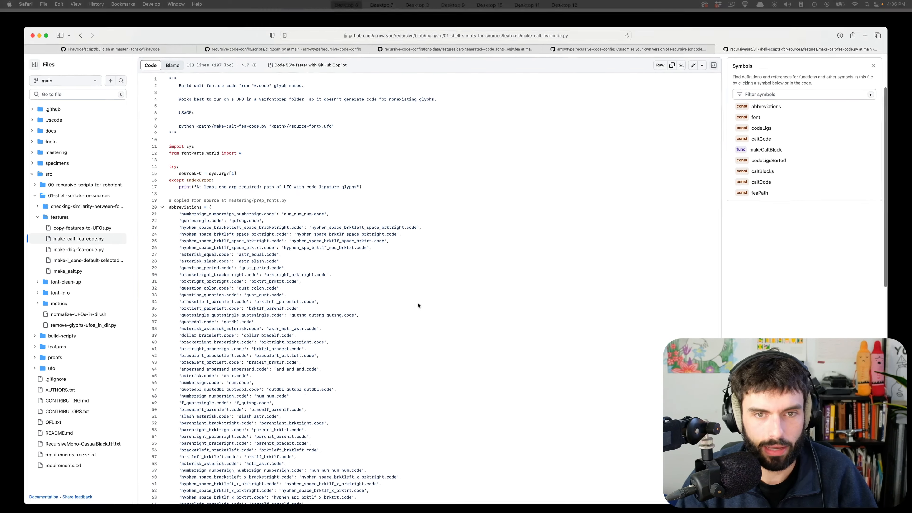
click(444, 15)
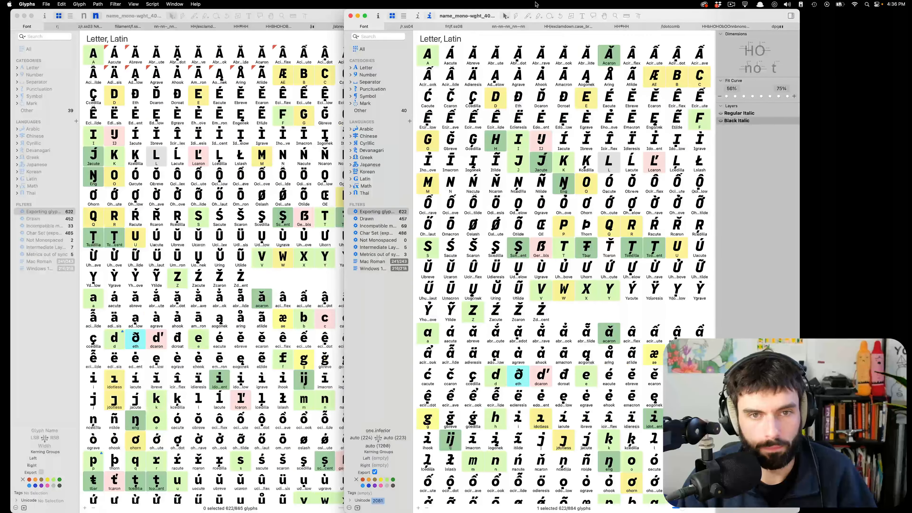
drag(444, 12, 525, 12)
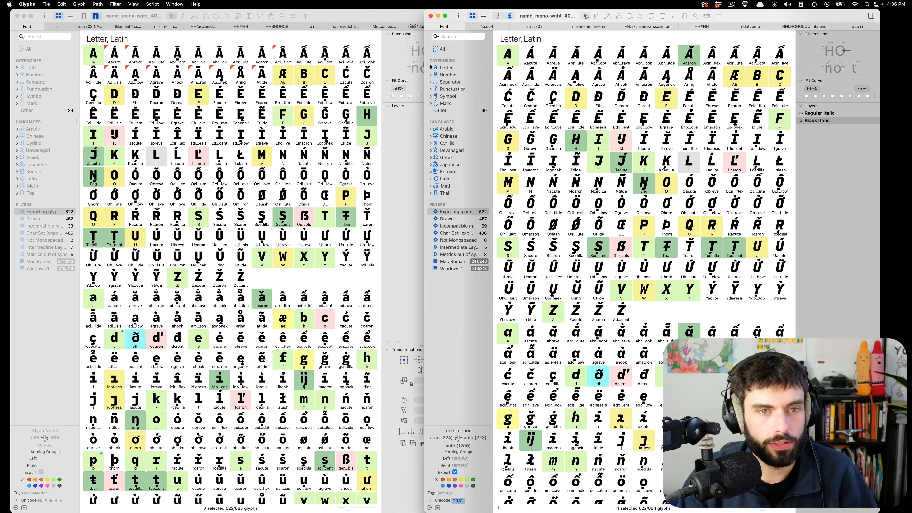
click(396, 157)
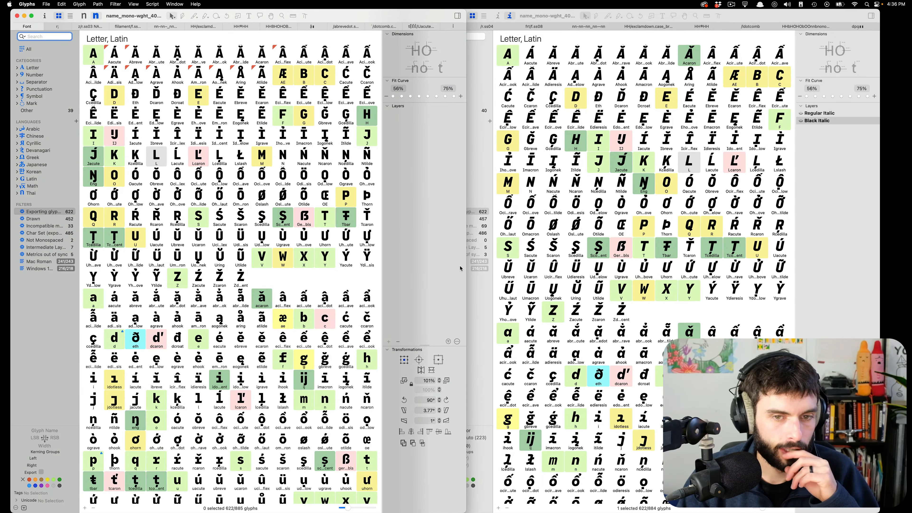
drag(671, 269, 809, 282)
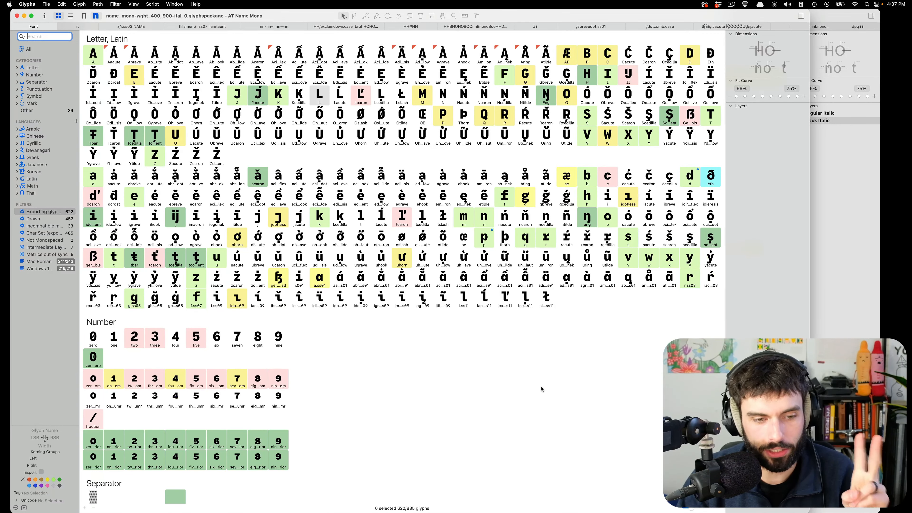
Step: Open the semicolon.brut glyph, then edit its comma.brut component and center the comma shape within its width
scroll(541, 389, down, 10)
scroll(543, 389, down, 3)
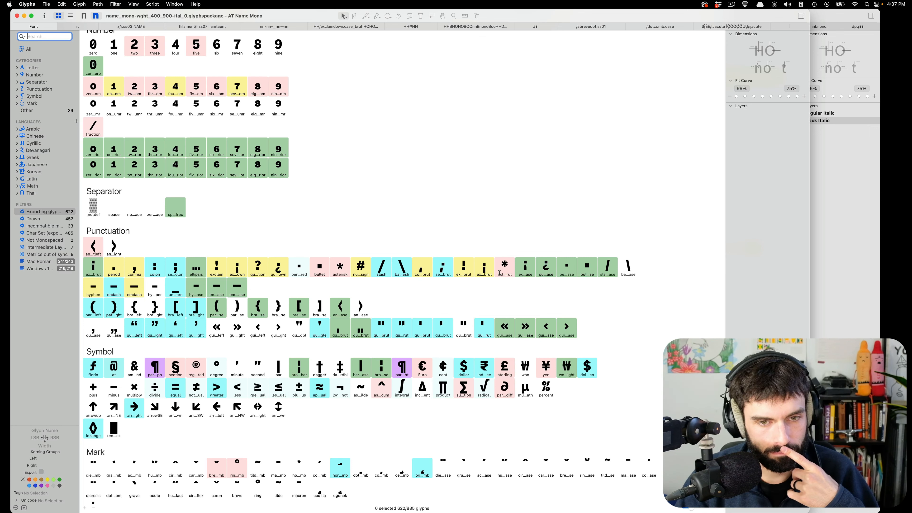
double_click(444, 270)
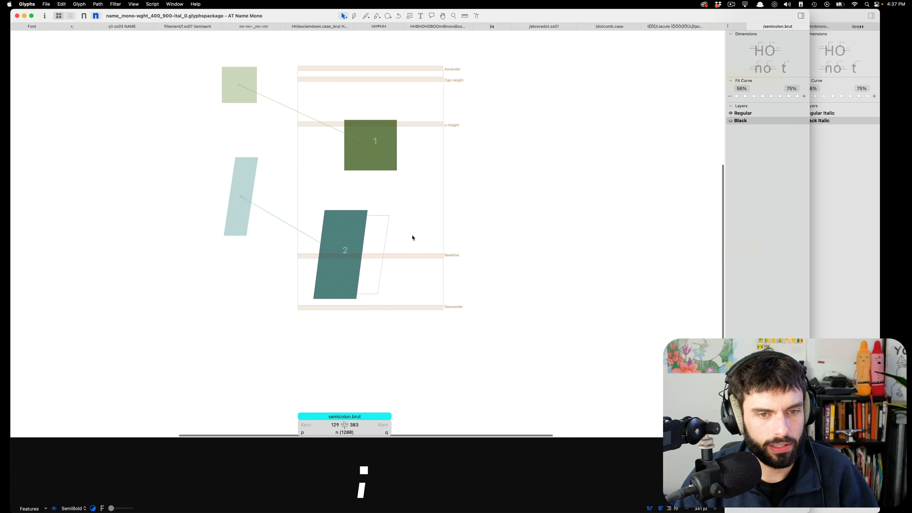
double_click(346, 247)
key(l)
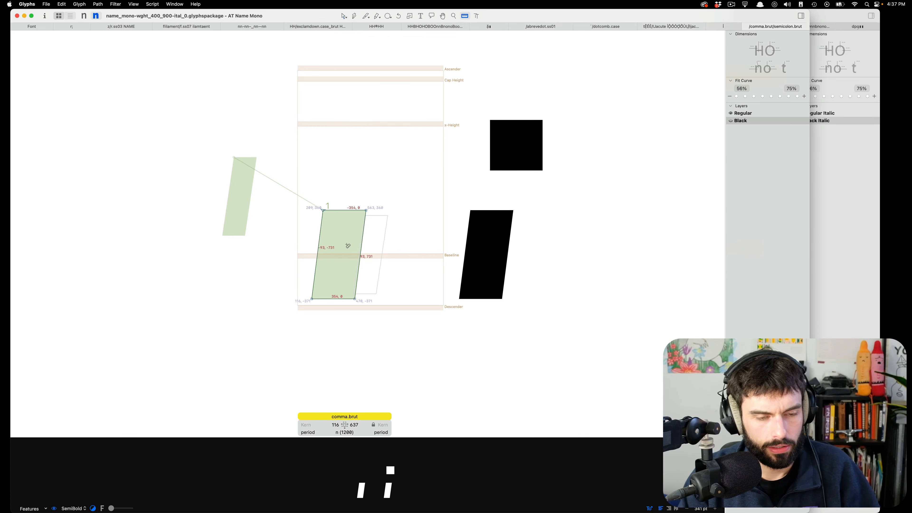
key(ctrl+alt+super+c)
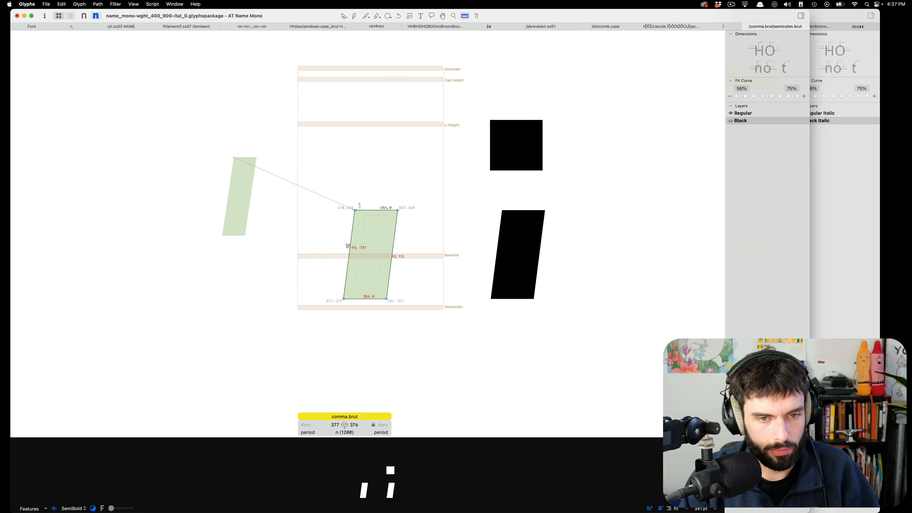
Step: Back in semicolon.brut on the Regular master, nudge the lower comma component left to x -28
key(super+1)
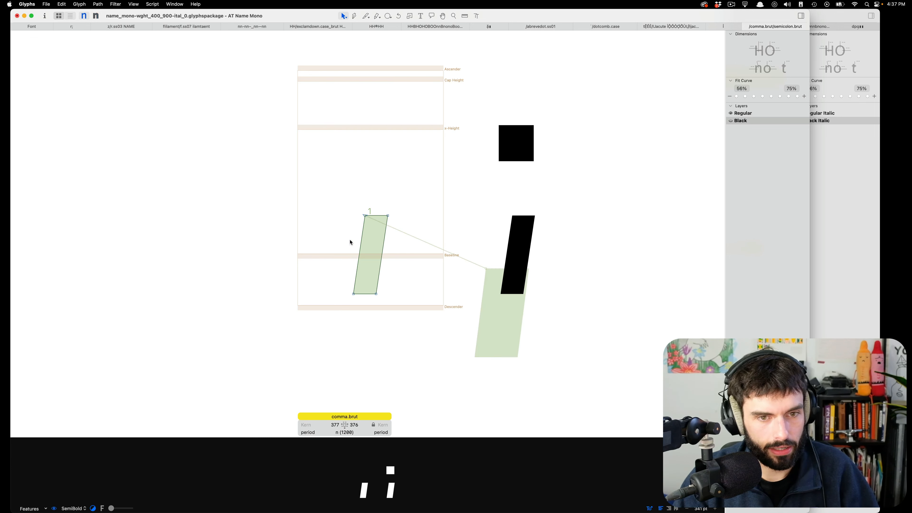
double_click(491, 194)
click(516, 232)
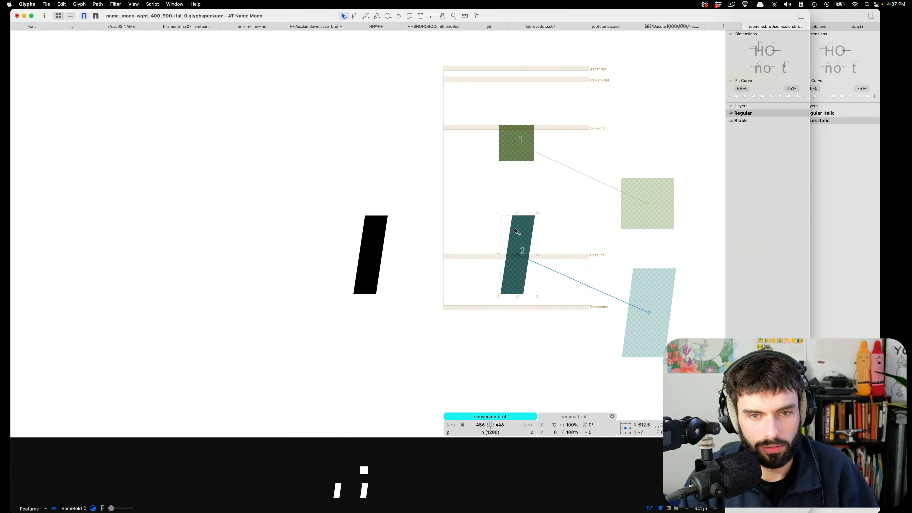
key(shift+Left)
key(shift+Left)
key(shift+Left)
key(shift+Left)
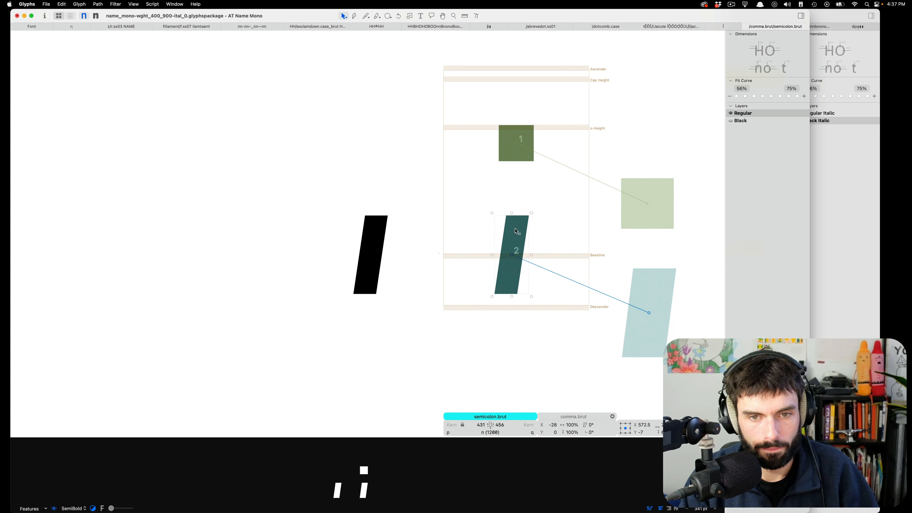
Step: On the Black master, nudge the semicolon's lower comma component left as well, then close the glyph tab
key(super+2)
click(516, 231)
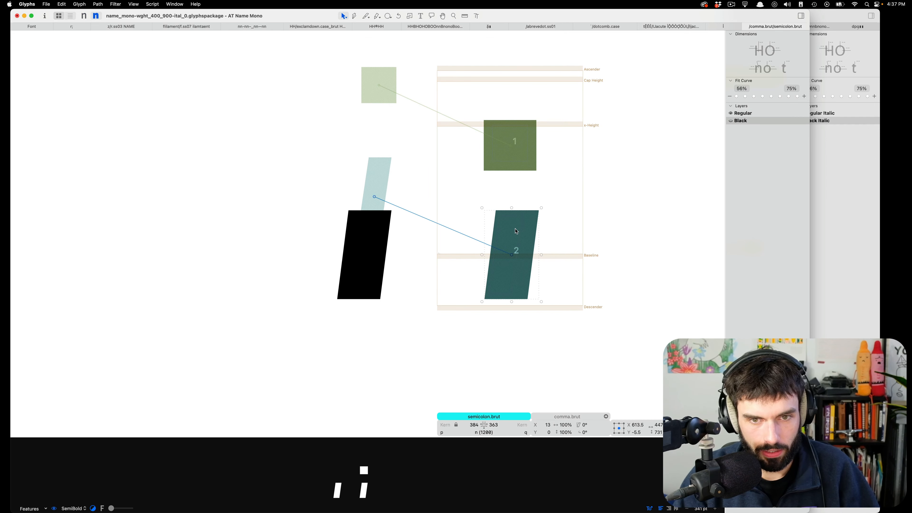
key(shift+Left)
key(shift+Left)
key(shift+Left)
key(shift+Left)
key(shift+Left)
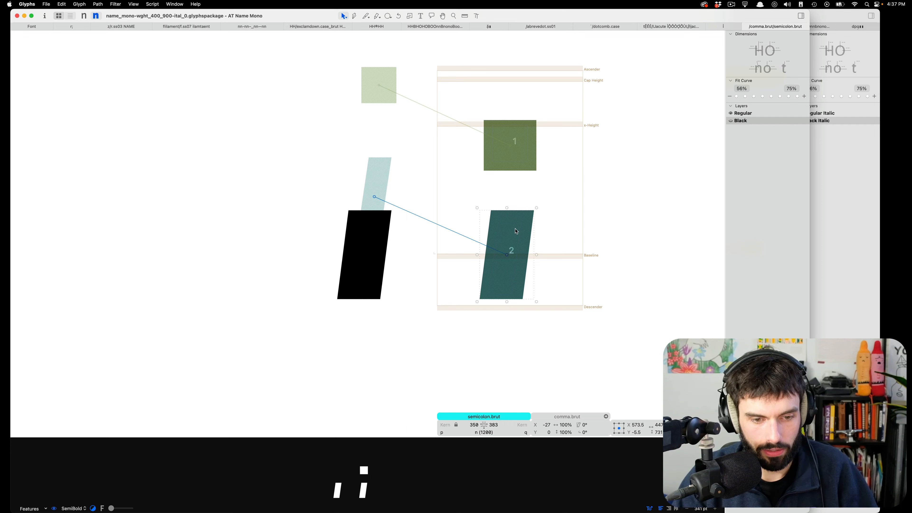
key(shift+Right)
key(super+w)
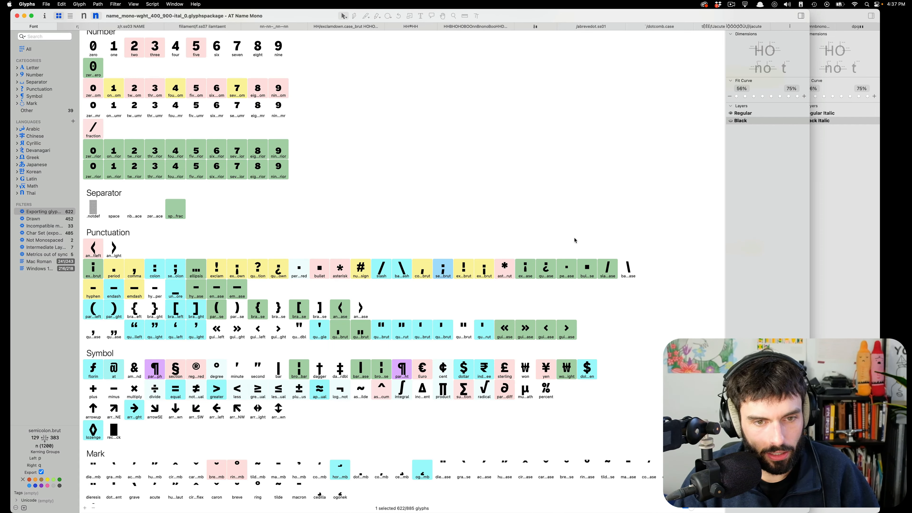
Step: Compare the punctuation and symbol glyphs across both Name Mono font windows
click(836, 275)
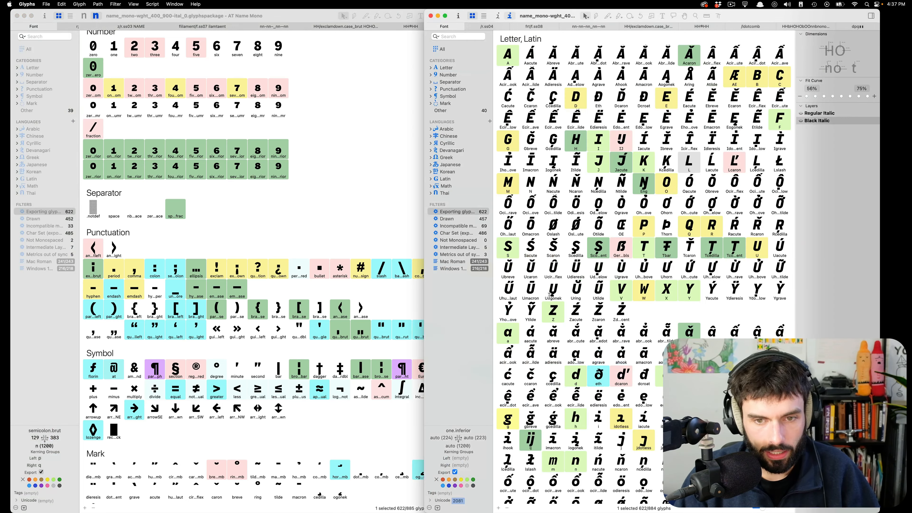
scroll(577, 288, down, 20)
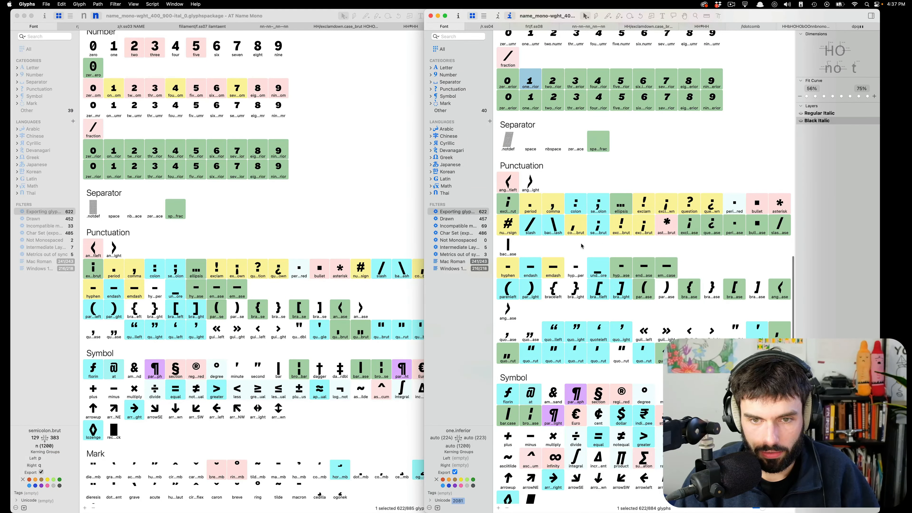
click(343, 182)
scroll(342, 184, down, 10)
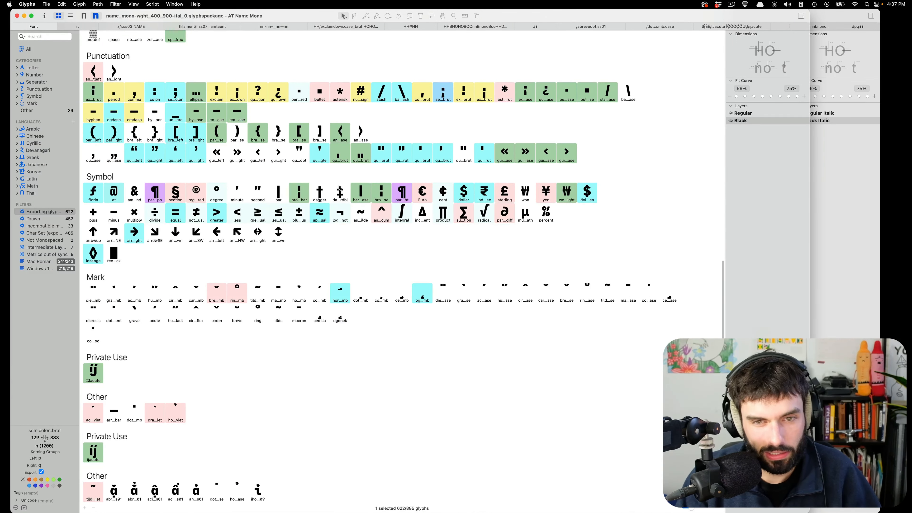
scroll(357, 243, down, 1)
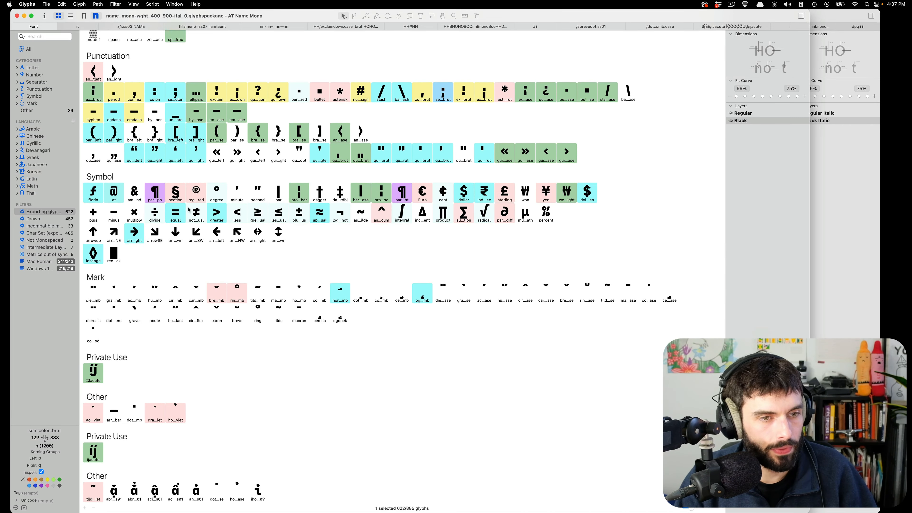
Step: Open the equal glyph and duplicate it as a new glyph
click(176, 214)
scroll(177, 214, up, 1)
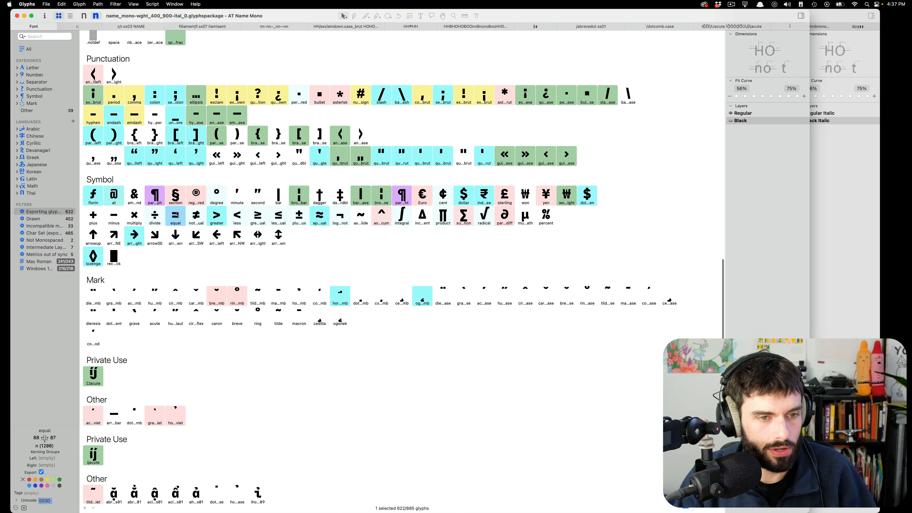
double_click(179, 218)
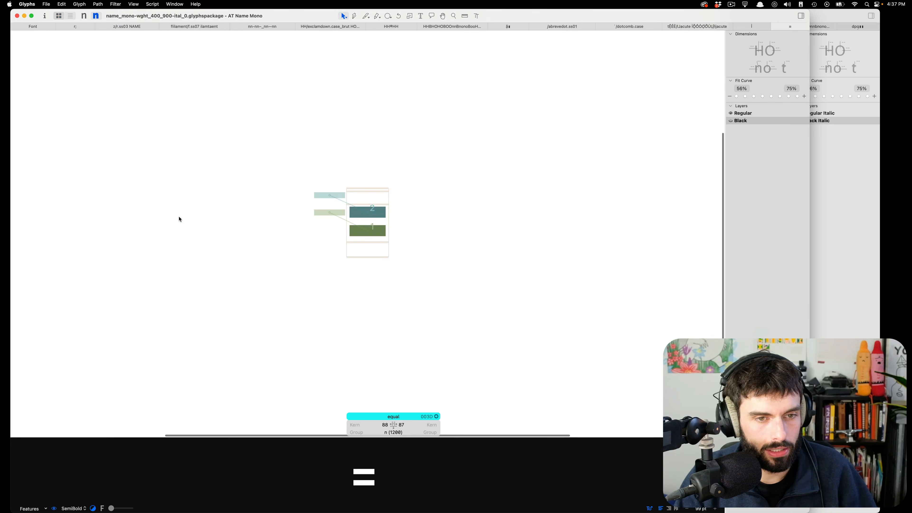
scroll(396, 221, up, 5)
click(393, 248)
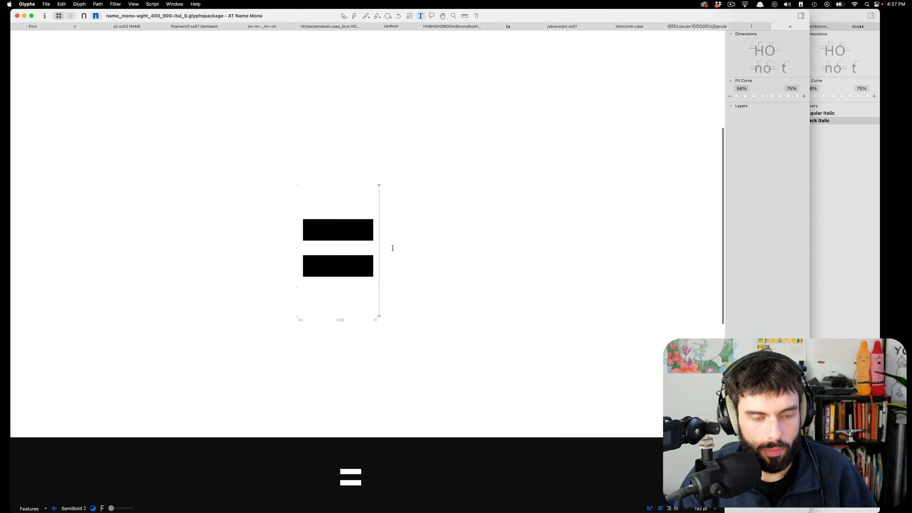
click(284, 201)
key(super+d)
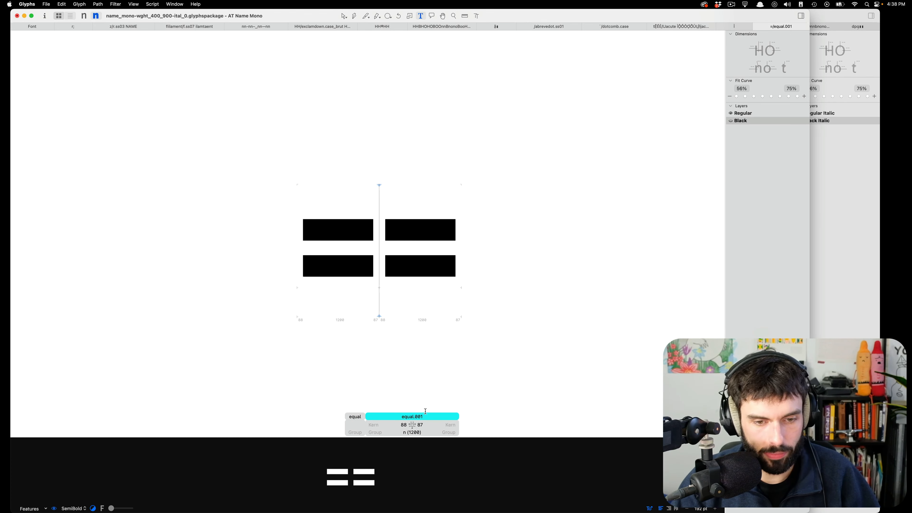
Step: Rename the duplicated glyph as equal_equal.code
click(414, 416)
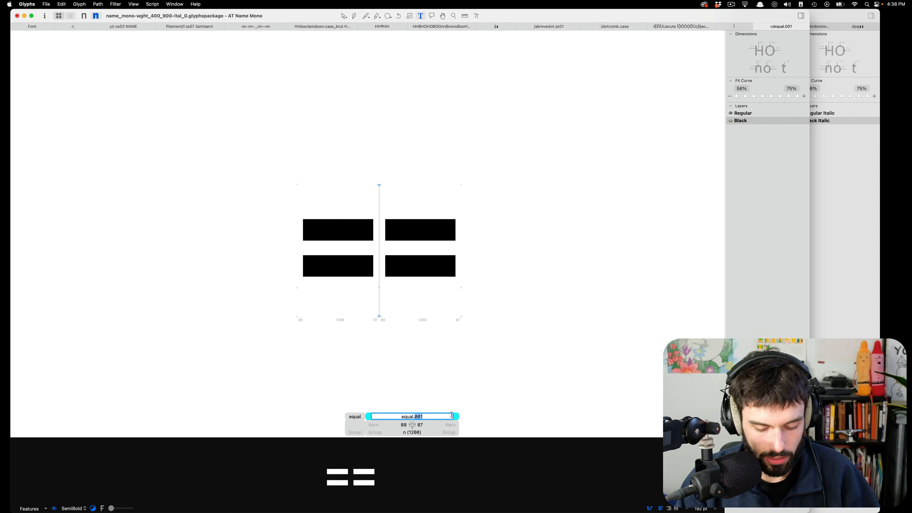
text(&_)
key(BackSpace)
key(BackSpace)
text(_equ)
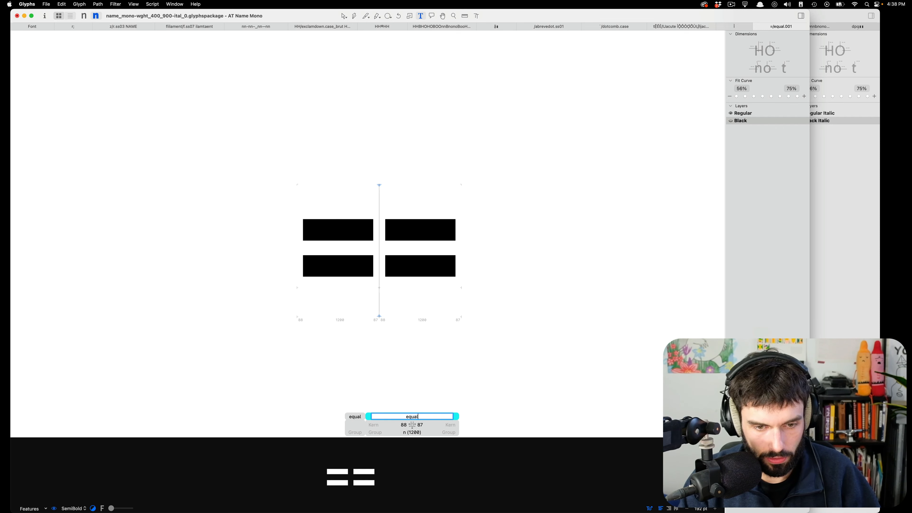
text(al.code)
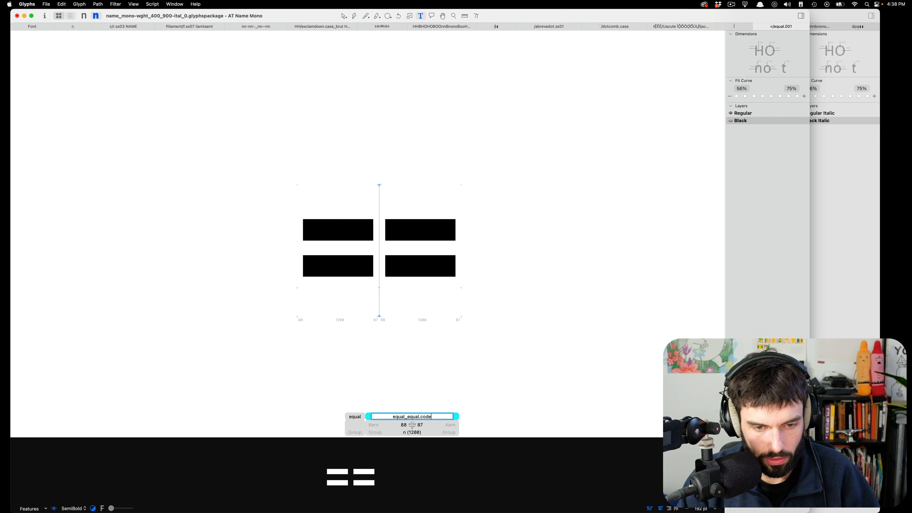
key(Return)
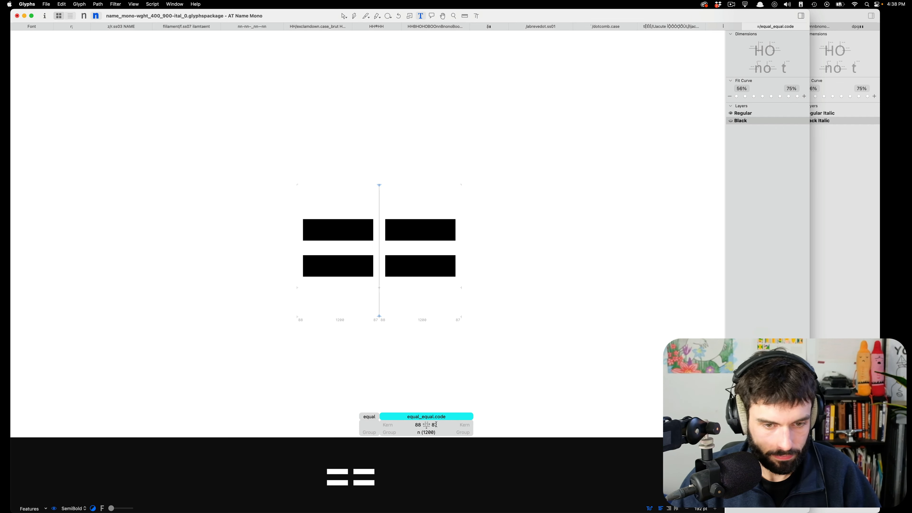
Step: Try to set the glyph's width to the formula n*2
click(424, 433)
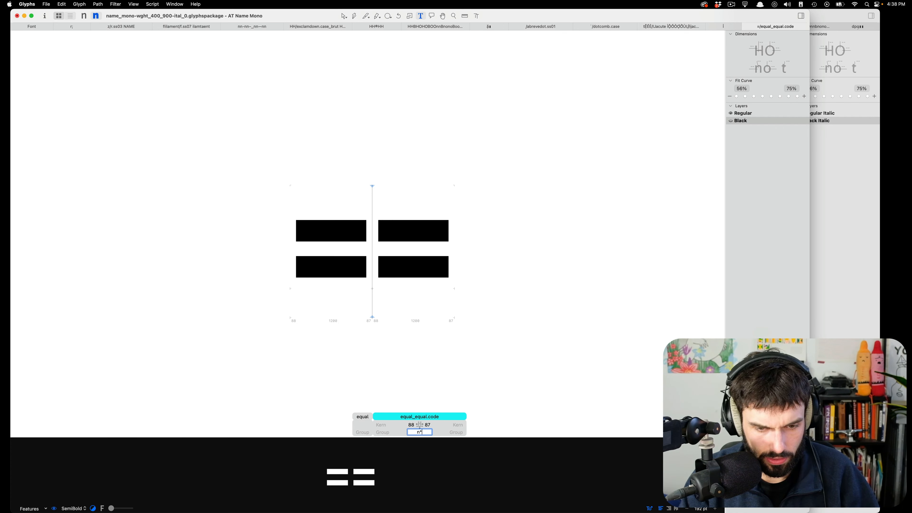
text(*2)
key(Tab)
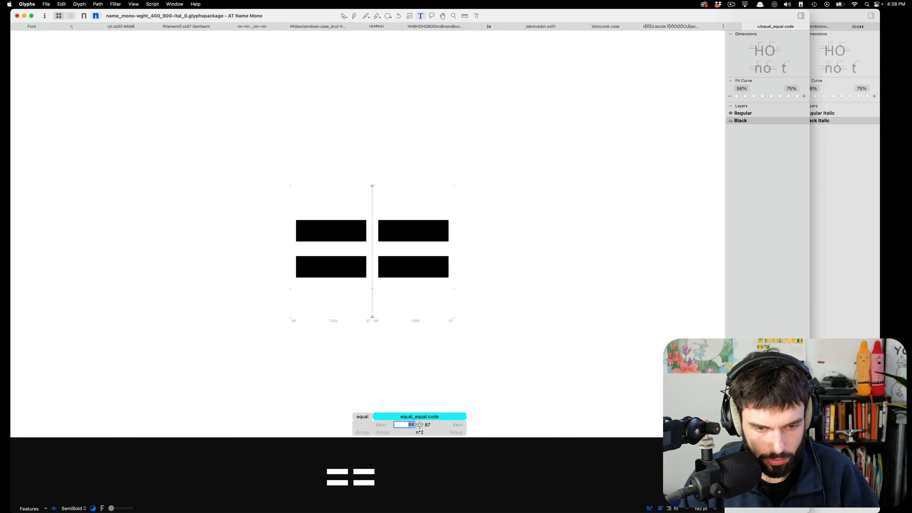
scroll(422, 433, up, 1)
click(422, 433)
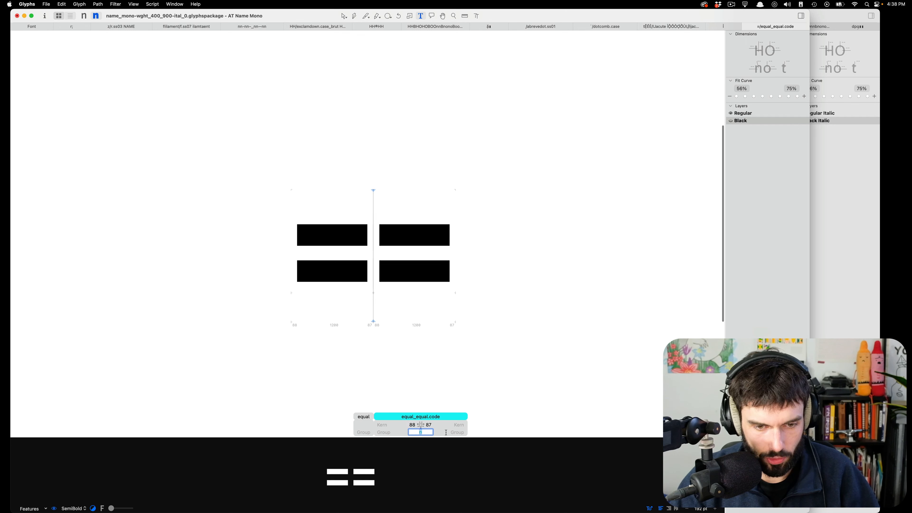
click(472, 394)
click(373, 276)
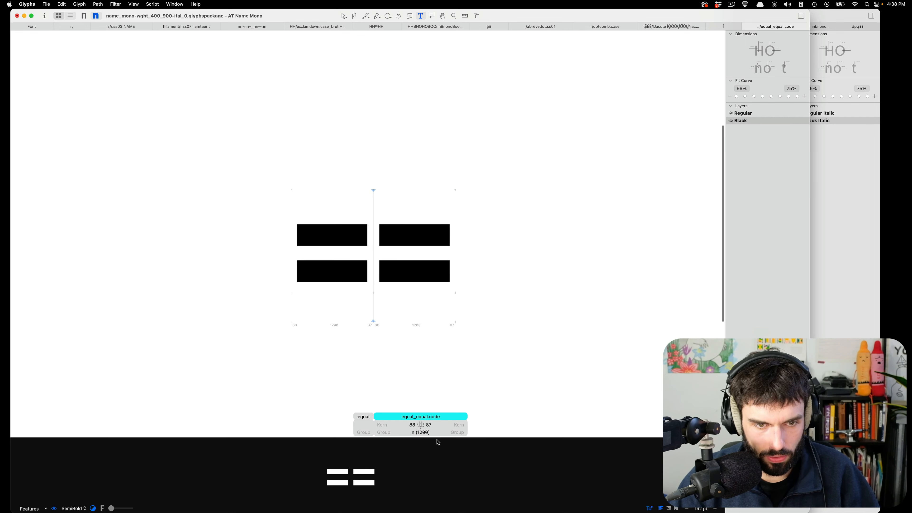
Step: Try to set the width to the formula n+n, then clear the width field again
click(424, 435)
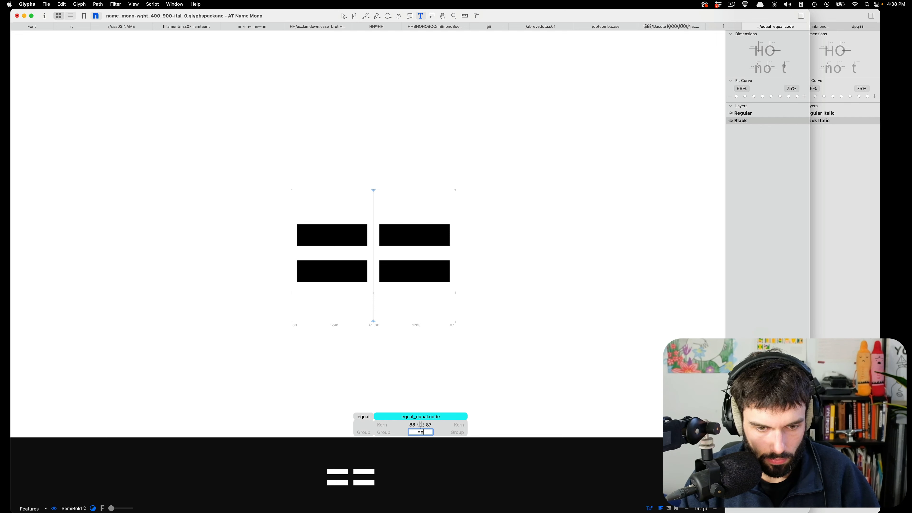
text(+n)
key(Tab)
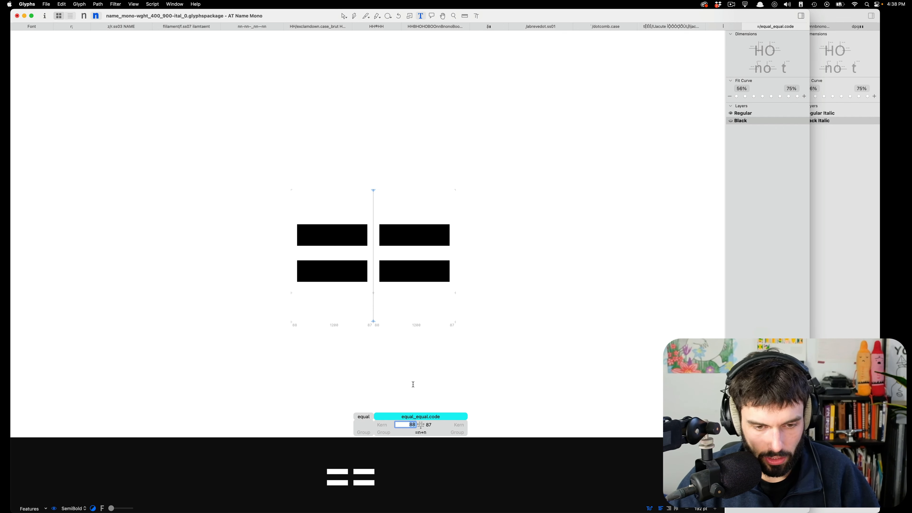
click(413, 384)
click(360, 278)
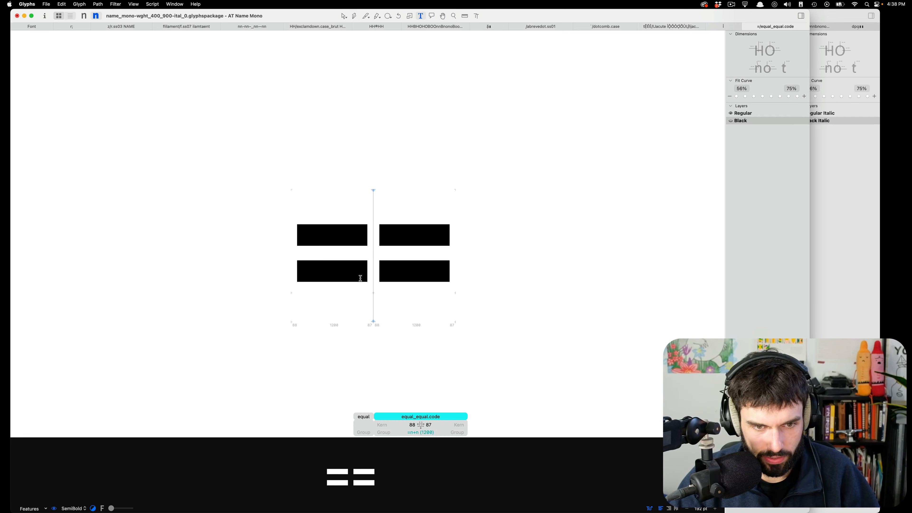
click(418, 432)
scroll(418, 431, right, 1)
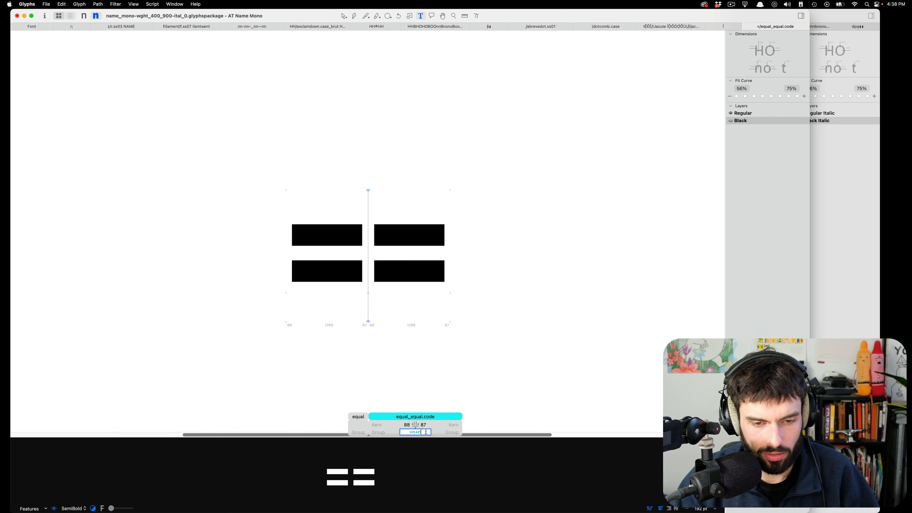
key(BackSpace)
key(BackSpace)
key(BackSpace)
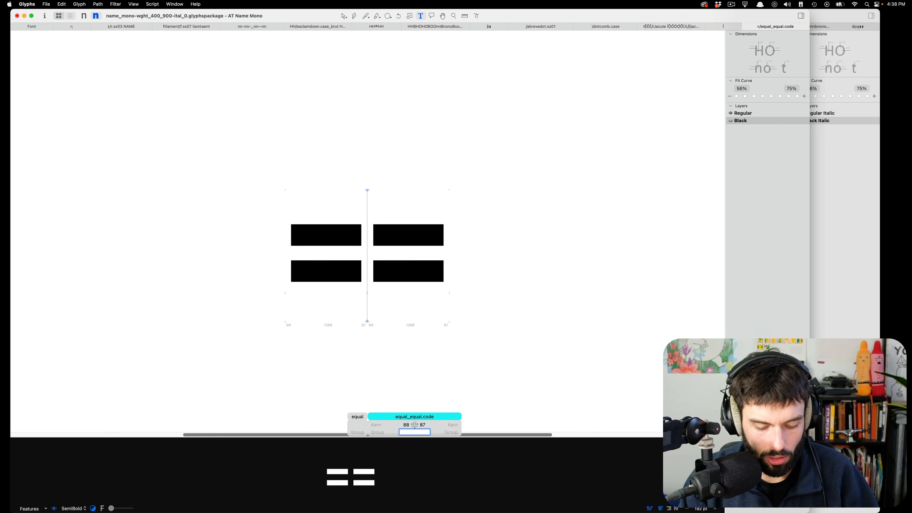
key(Tab)
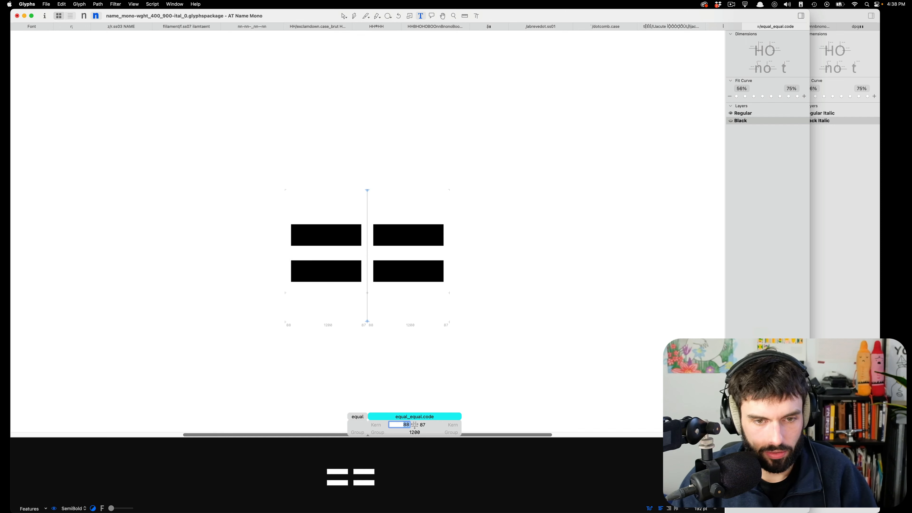
click(417, 272)
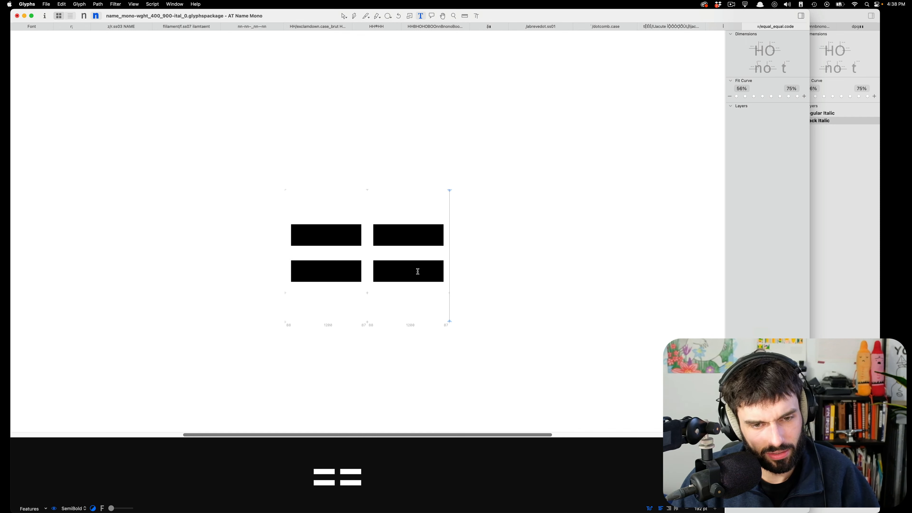
click(360, 249)
Step: Try to set the equal_equal.code glyph's width to 2400
click(418, 432)
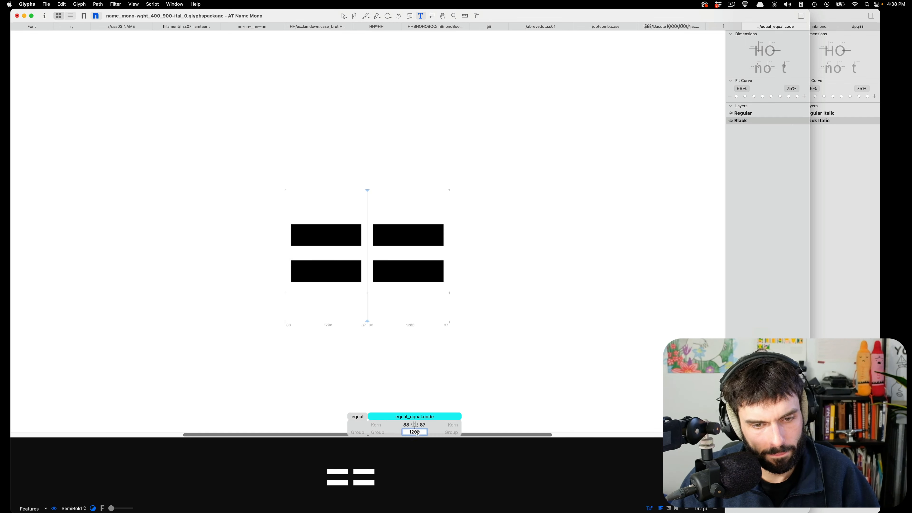
text(2400)
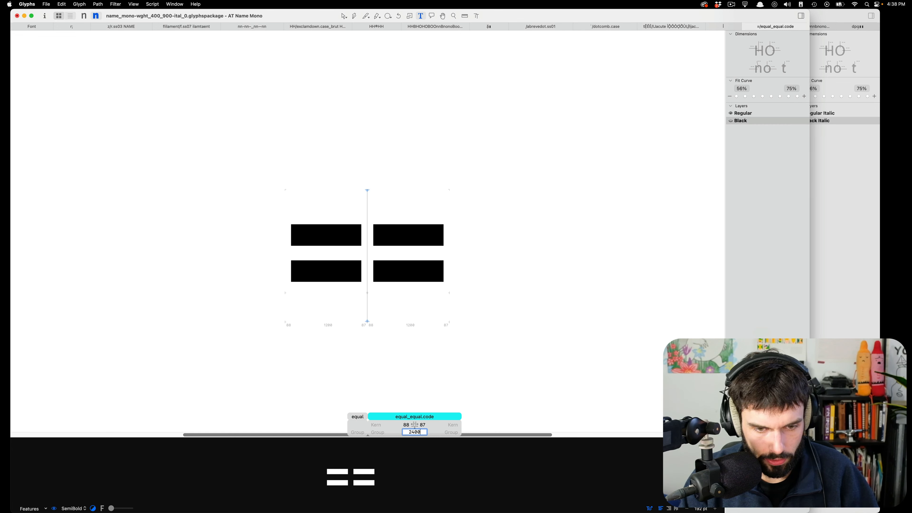
key(Tab)
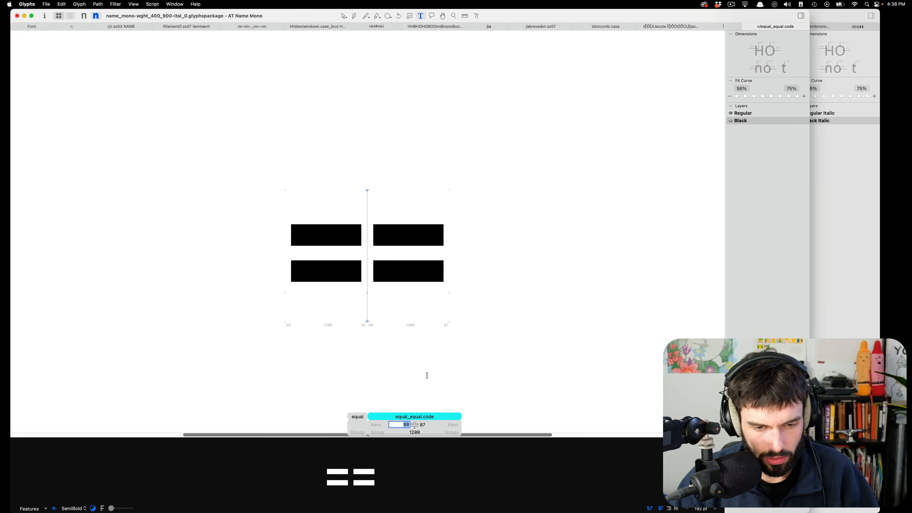
click(426, 375)
Step: Open the equal glyph from the font view and switch the edit text to equal_equal.code
key(super+1)
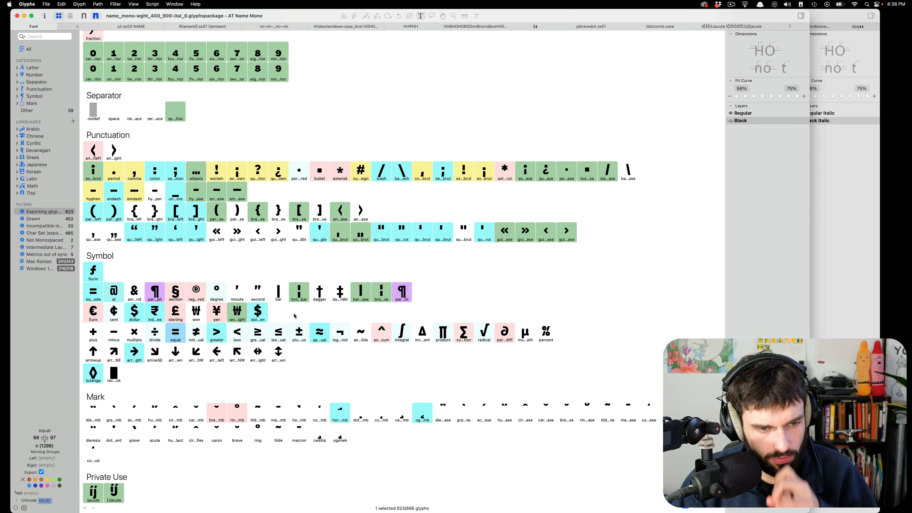
double_click(177, 334)
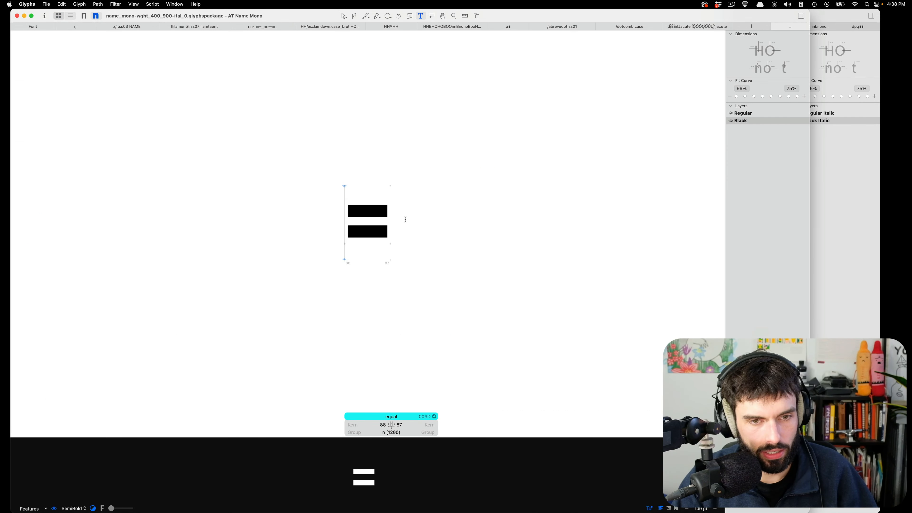
text(/equal)
key(Return)
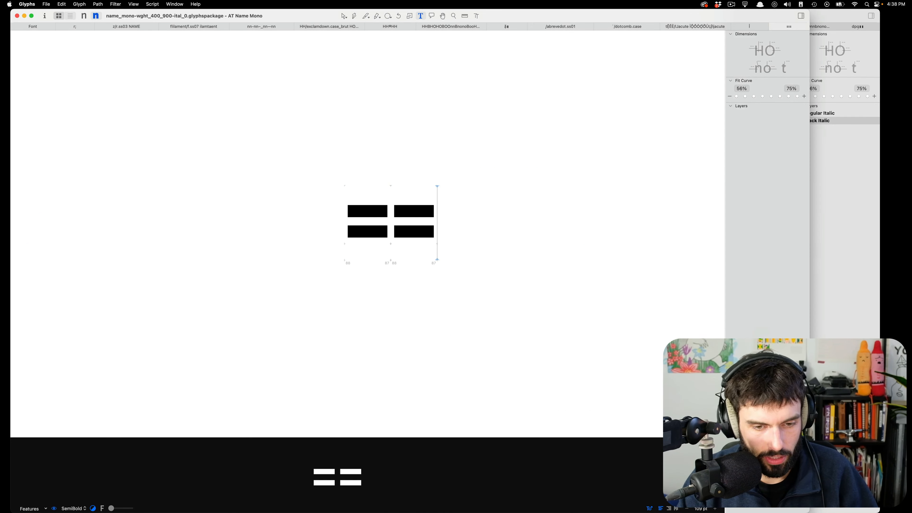
key(BackSpace)
text(/e)
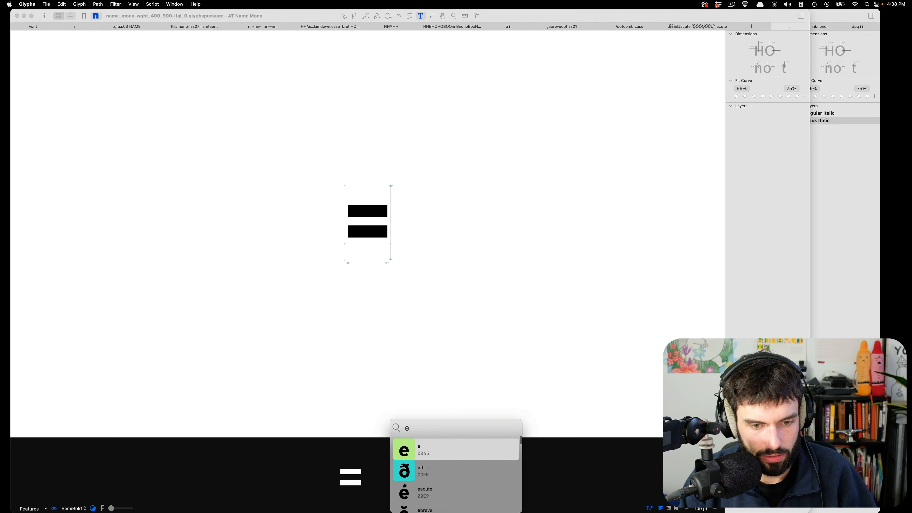
text(qua)
key(Return)
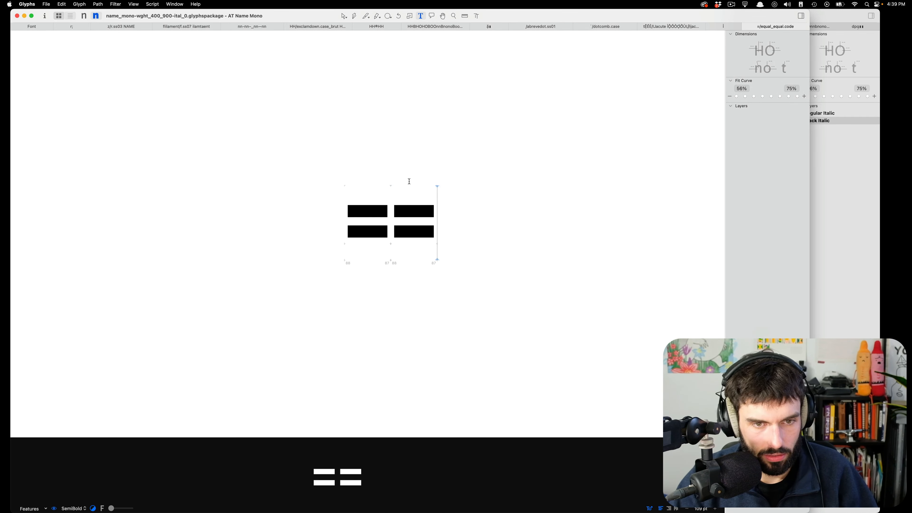
Step: Check the glyph's width and inspect the isFixedPitch parameter in Font Info, then close it
click(384, 218)
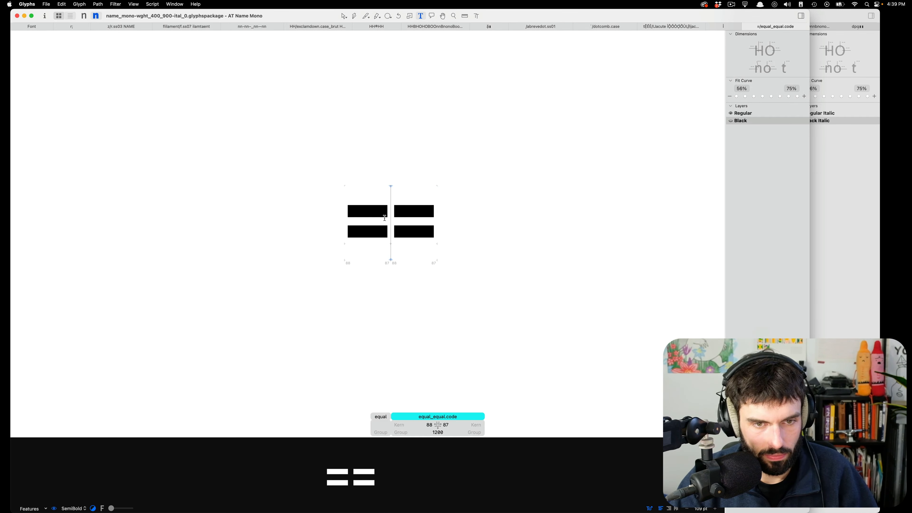
click(438, 431)
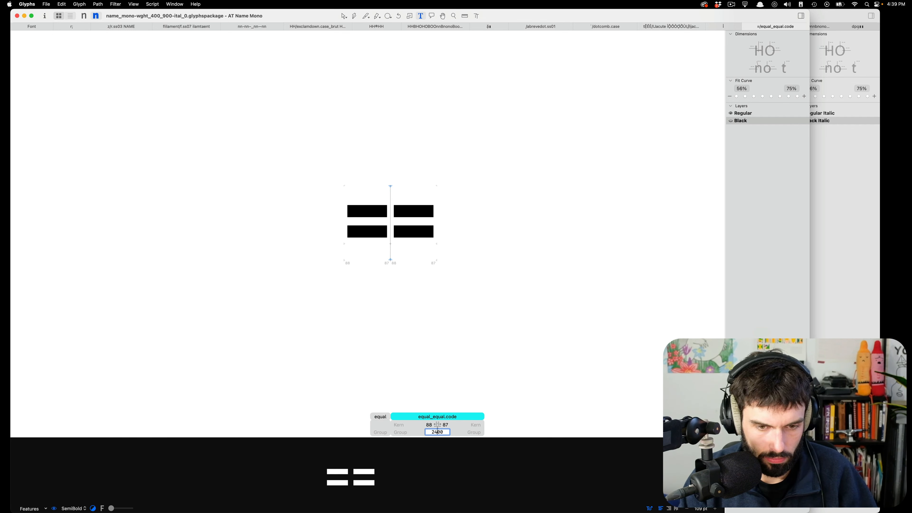
click(497, 255)
key(super+i)
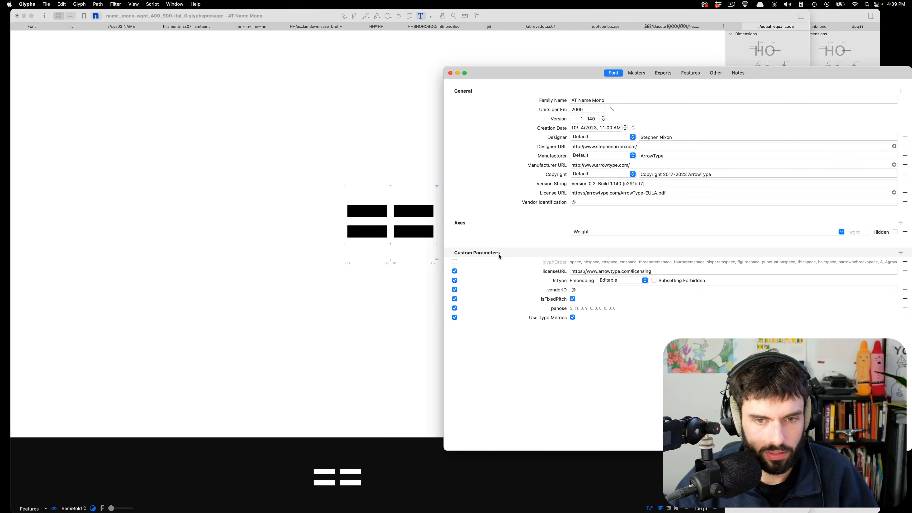
click(573, 299)
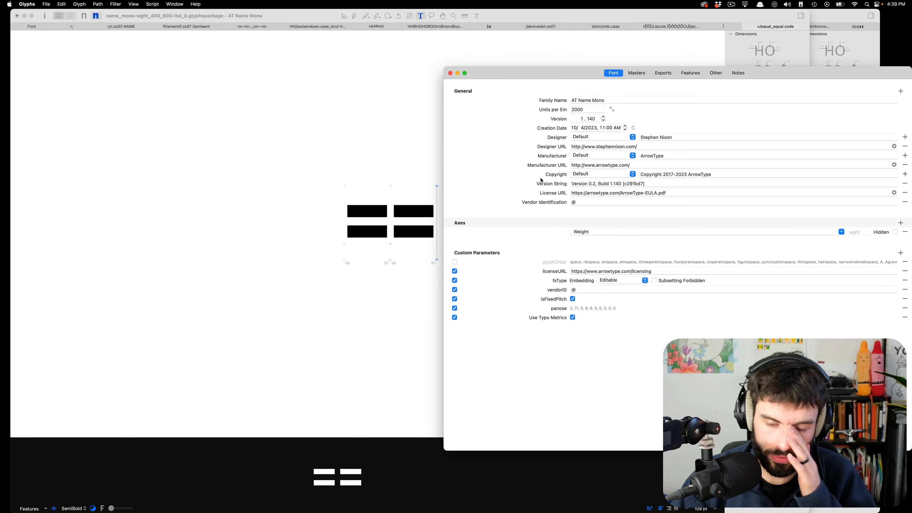
click(450, 73)
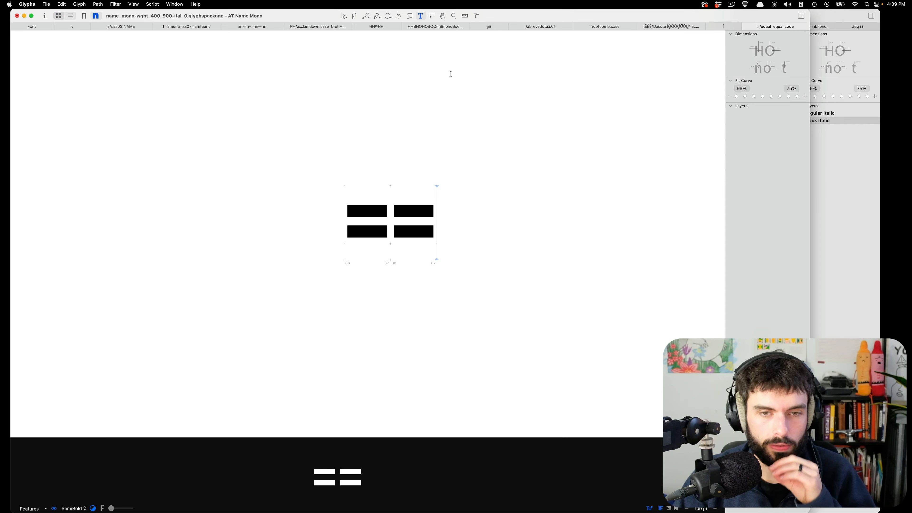
Step: Select both minus components in equal_equal.code and decompose them
scroll(421, 199, up, 5)
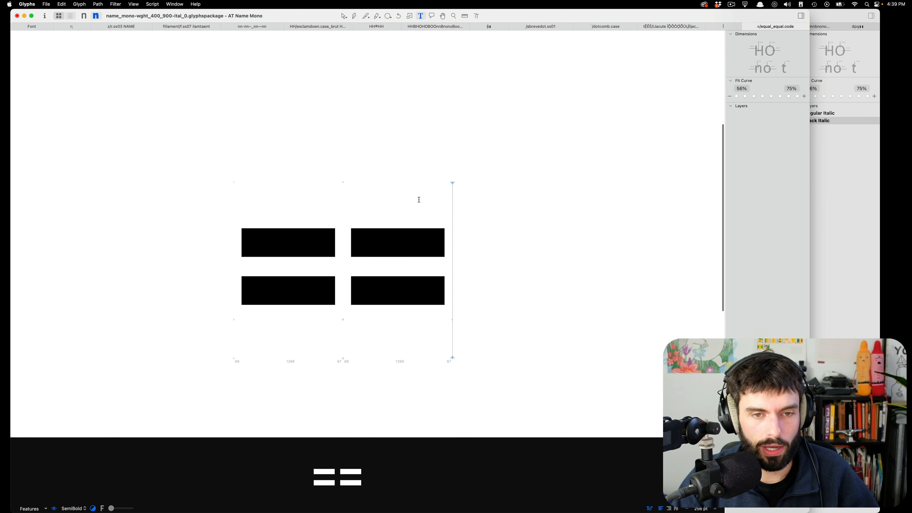
click(375, 200)
double_click(404, 201)
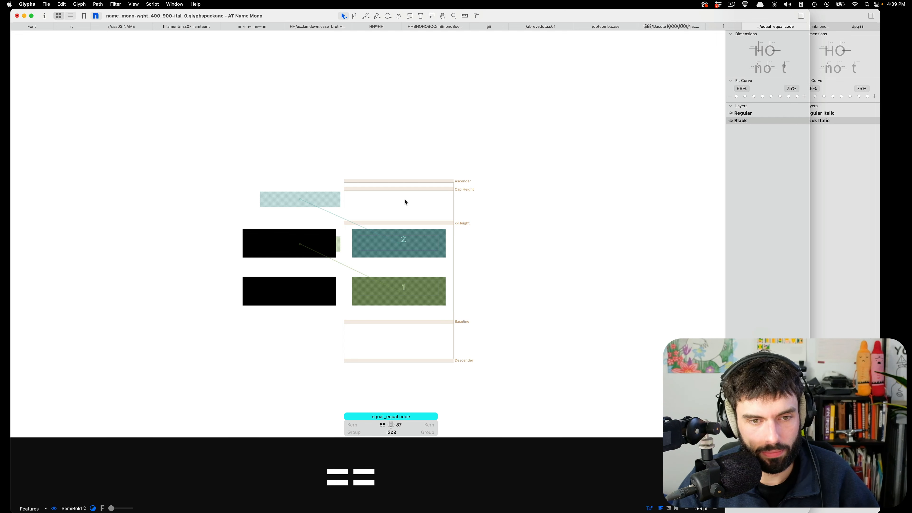
click(402, 248)
shift+click(395, 286)
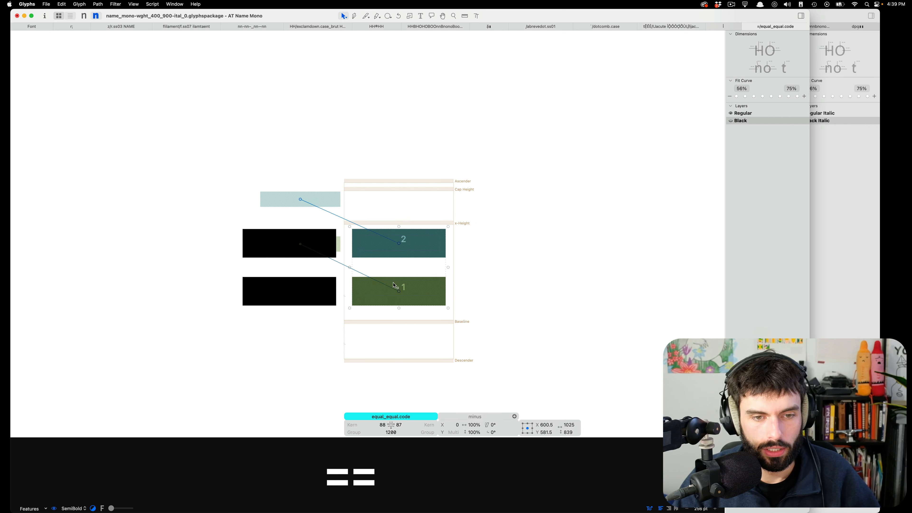
scroll(391, 287, right, 1)
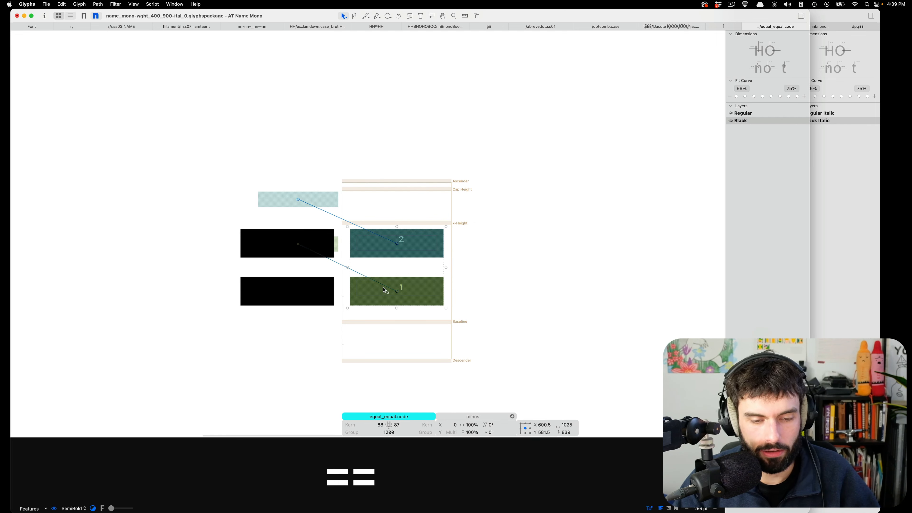
scroll(384, 290, right, 2)
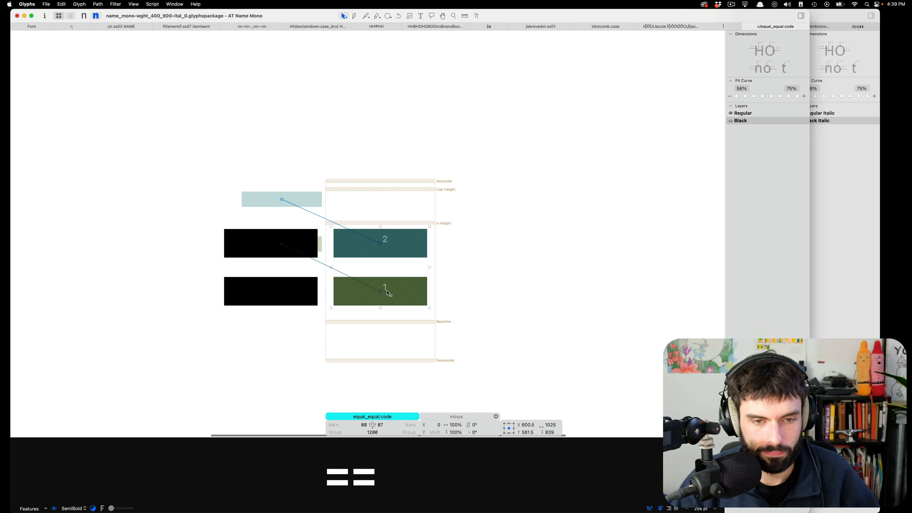
right_click(390, 293)
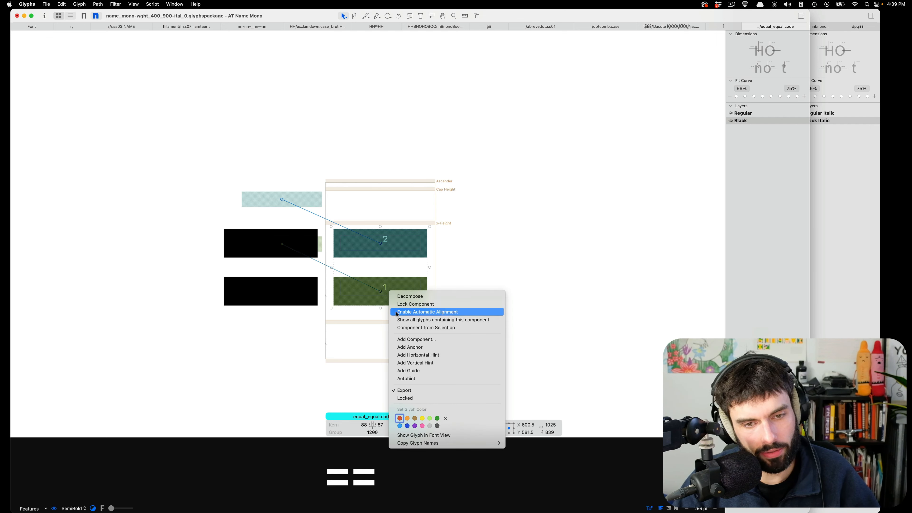
click(405, 296)
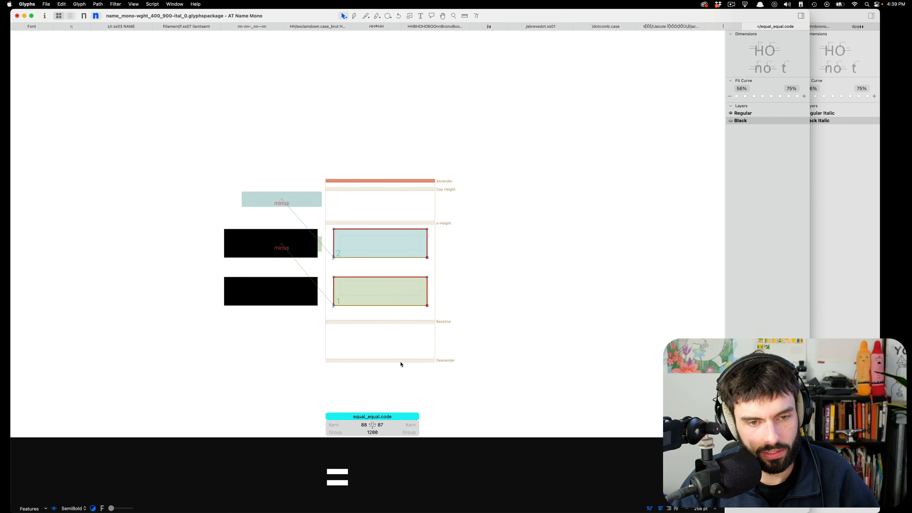
Step: Switch to the Regular layer and decompose both minus components of equal_equal.code
key(super+1)
key(super+a)
right_click(394, 307)
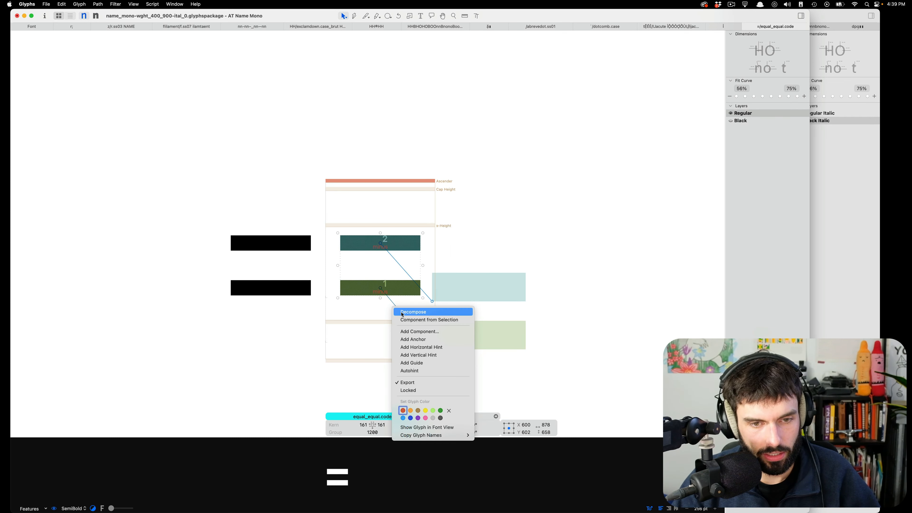
click(422, 314)
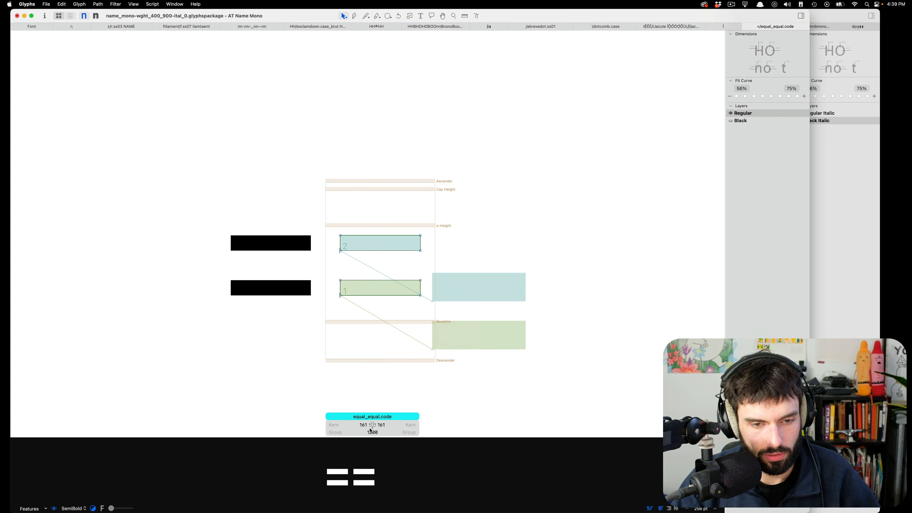
click(360, 432)
text(24)
key(Tab)
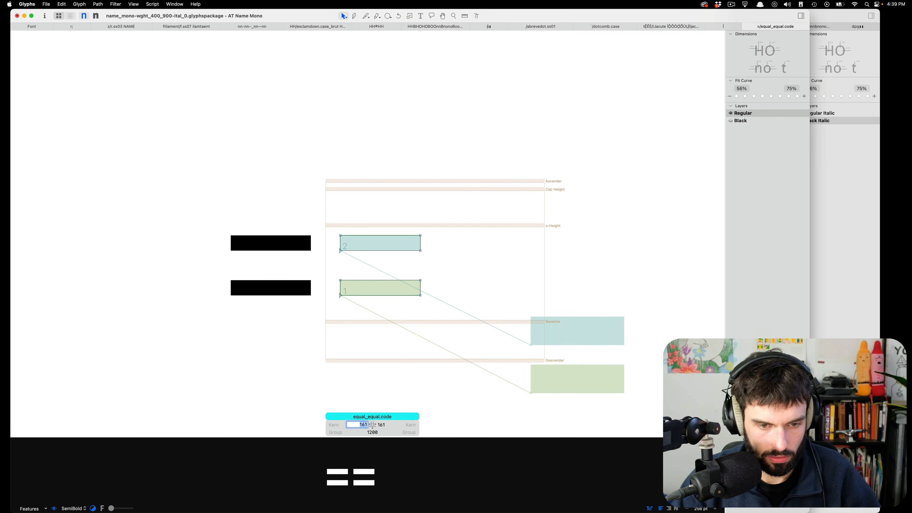
key(super+z)
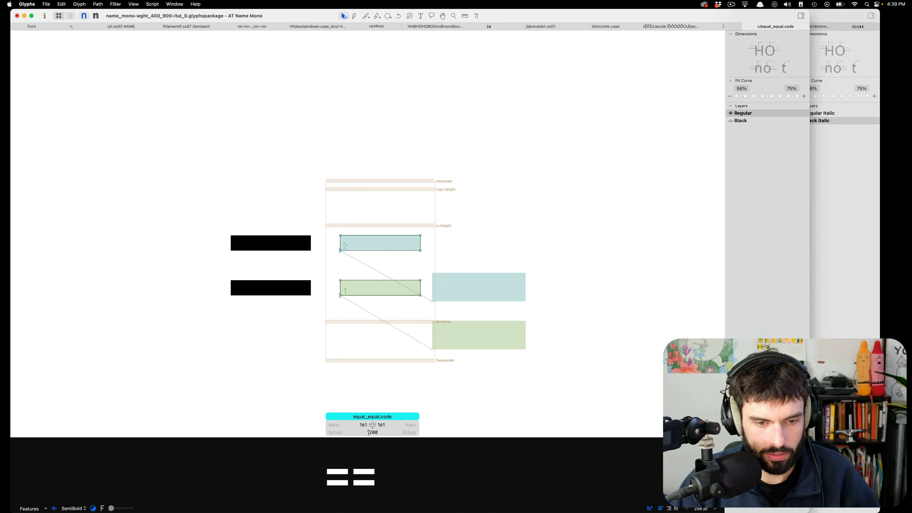
Step: Select the right-edge nodes of both bars on the Regular layer and move them 600 units right
drag(434, 338, 393, 185)
key(super+shift+Right)
key(super+shift+Right)
key(super+shift+Right)
key(super+shift+Right)
key(super+shift+Right)
key(super+shift+Right)
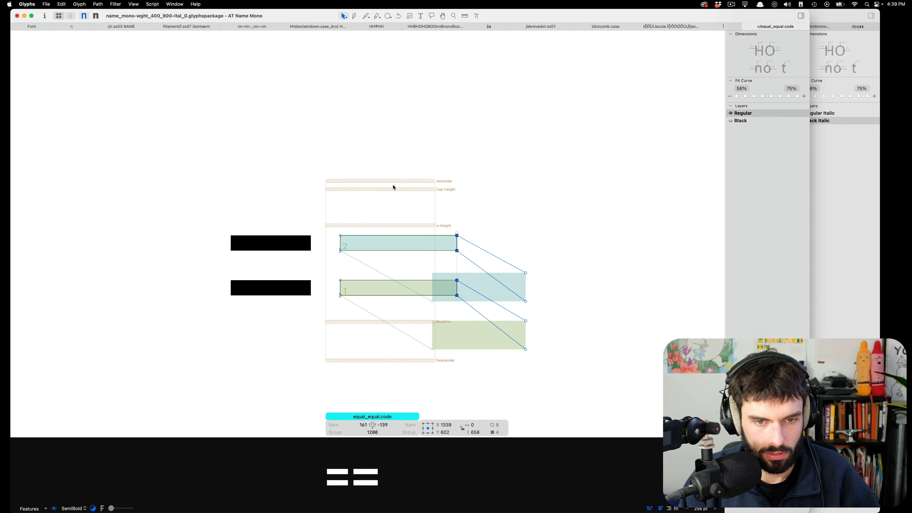
key(super+shift+Right)
key(super+shift+Right)
key(super+shift+Right)
key(super+shift+Right)
key(super+shift+Right)
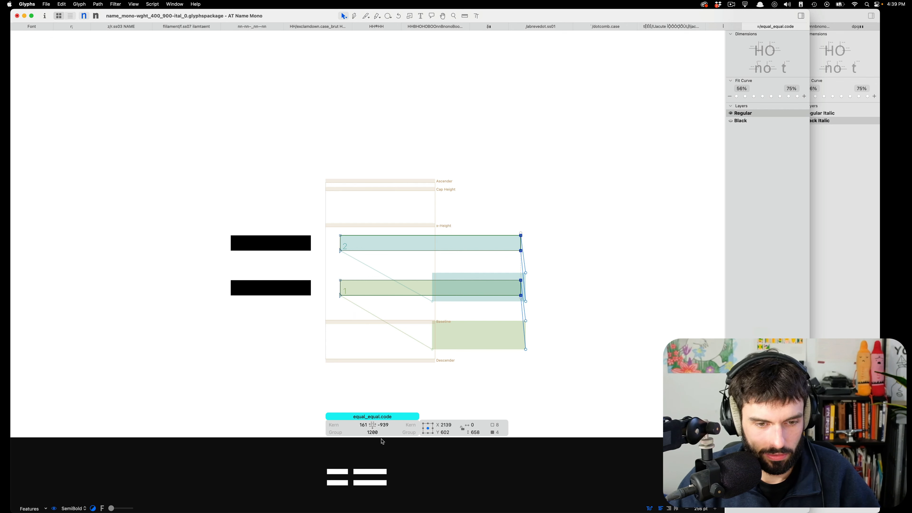
Step: Try to set the glyph's width to 2400
double_click(376, 431)
text(2400)
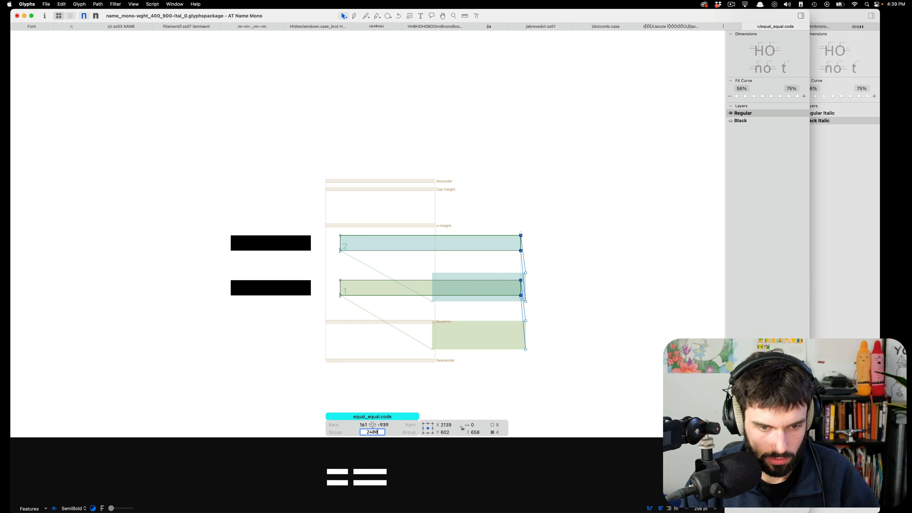
key(Tab)
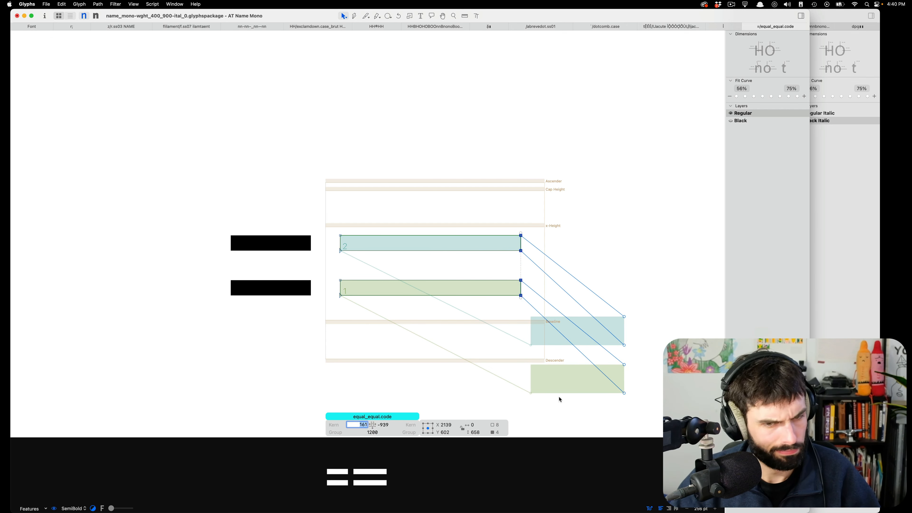
click(486, 318)
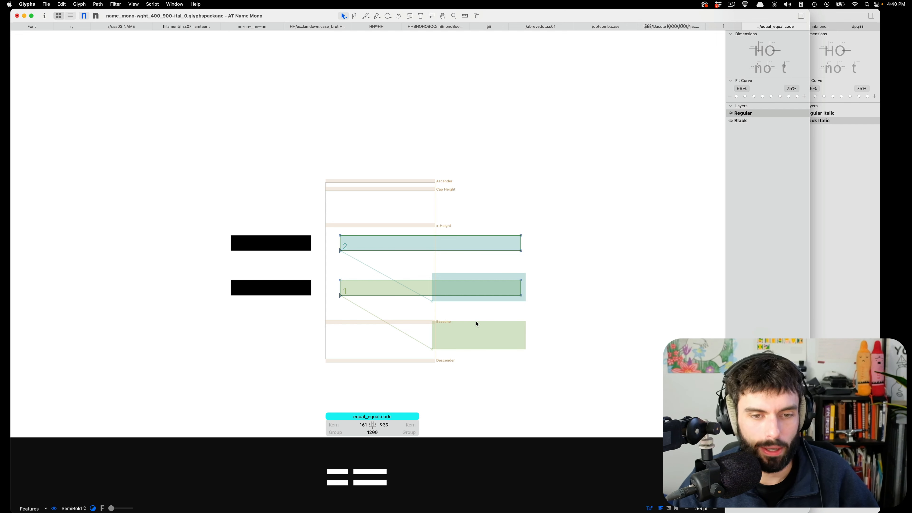
Step: Select the bars' right-edge nodes and nudge them slightly further right
drag(574, 329, 411, 117)
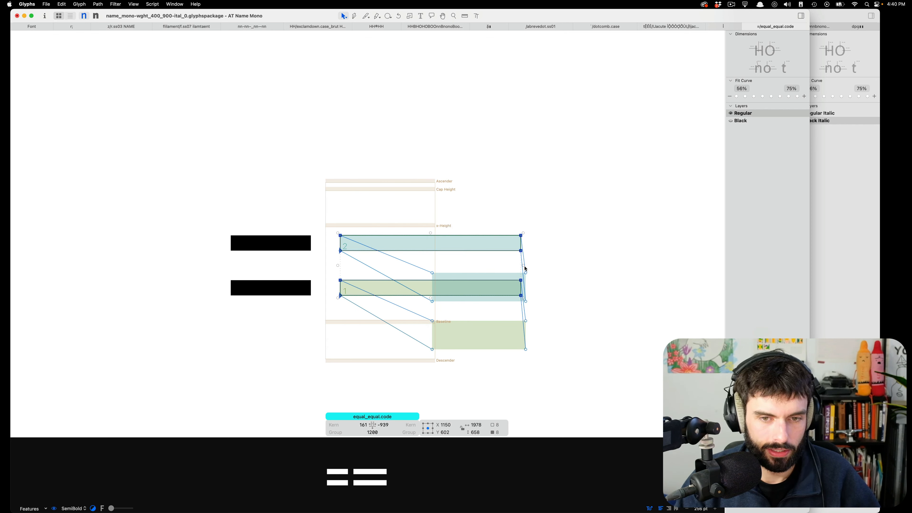
drag(523, 265, 533, 265)
click(562, 267)
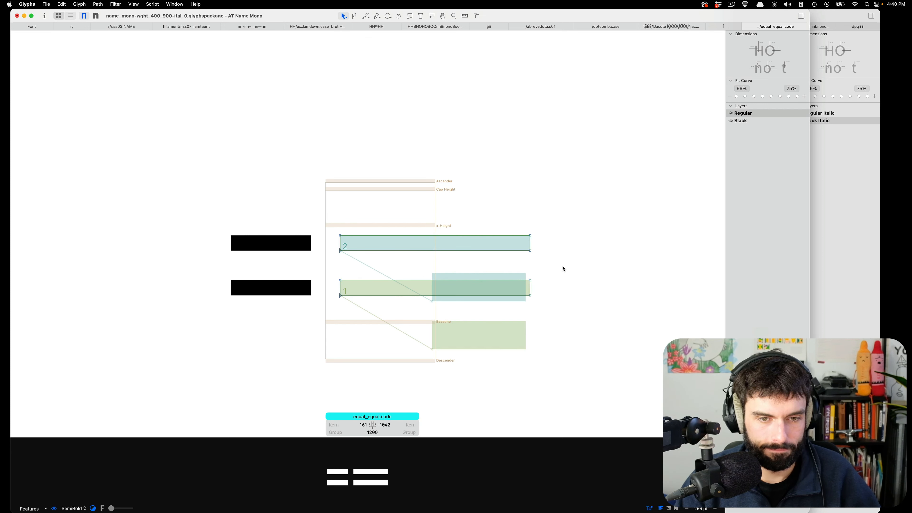
Step: On the Black layer, select everything and stretch both bars to the right to match the Regular layer
key(super+2)
key(super+a)
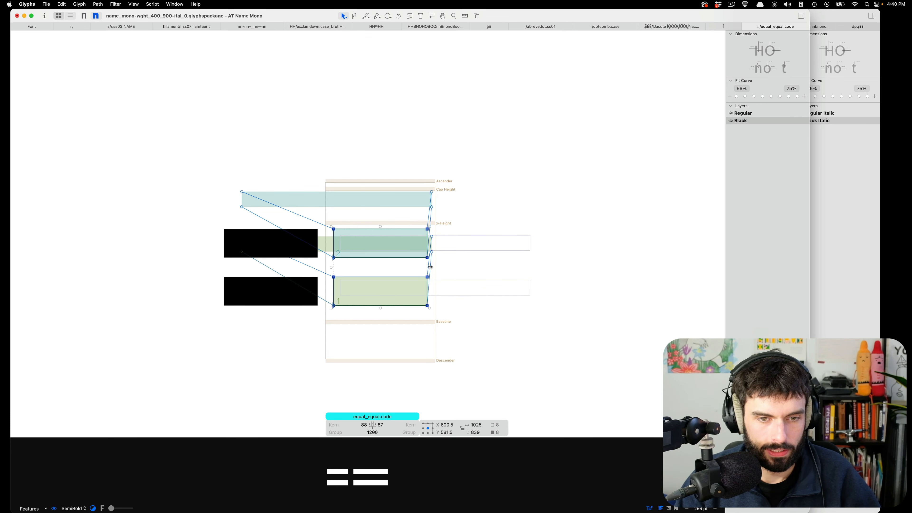
drag(430, 267, 540, 267)
click(497, 320)
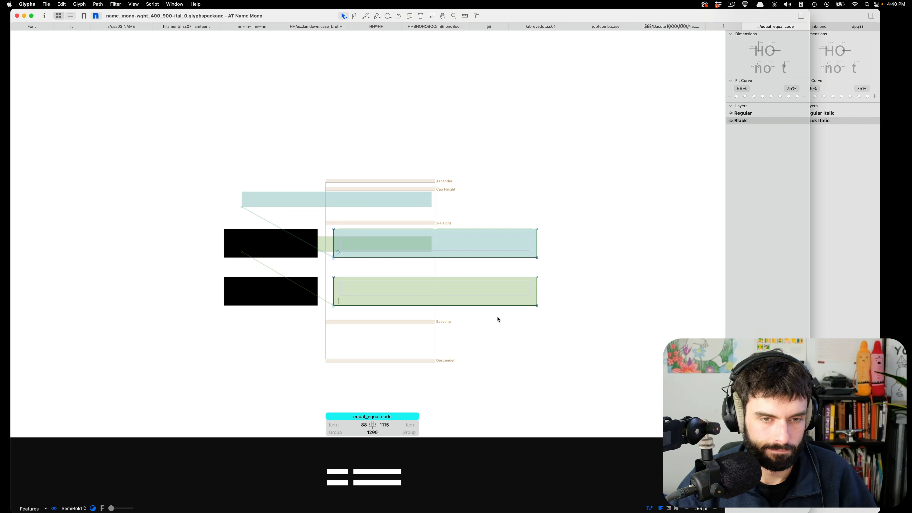
Step: Duplicate the equal_equal.code glyph and add the copy on a new line of the edit text
key(t)
key(Right)
key(Return)
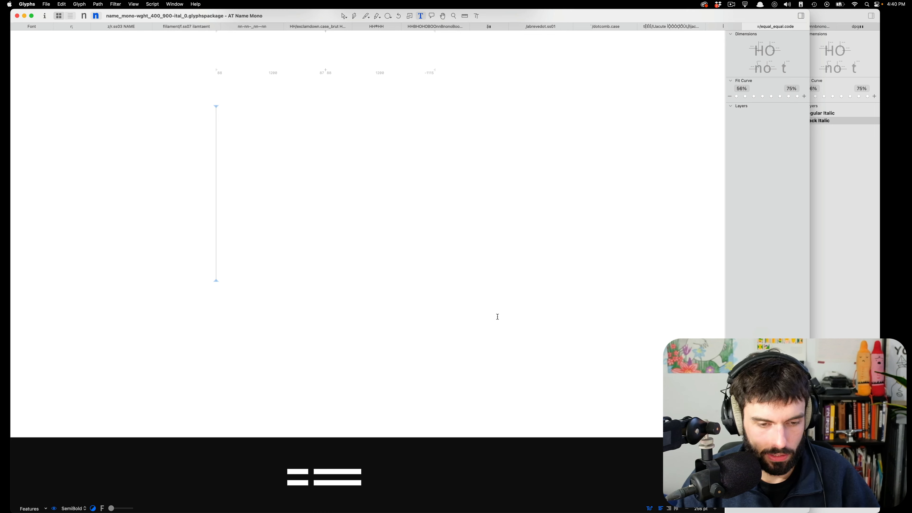
scroll(497, 317, up, 3)
click(342, 82)
key(super+d)
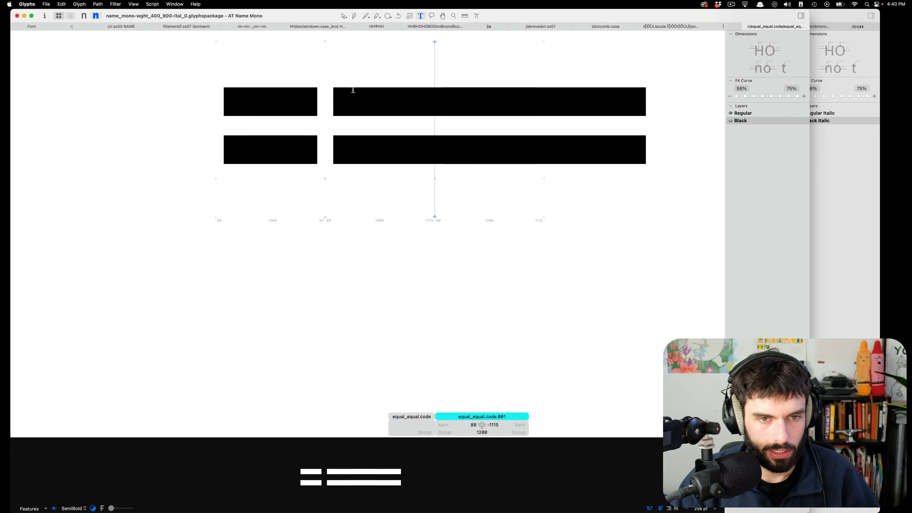
key(Return)
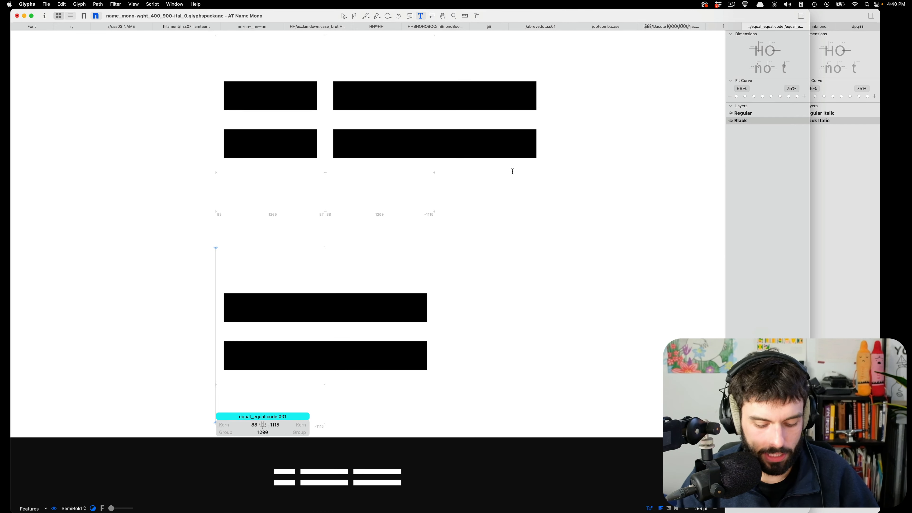
Step: Disable the isFixedPitch custom parameter in Font Info
key(super+i)
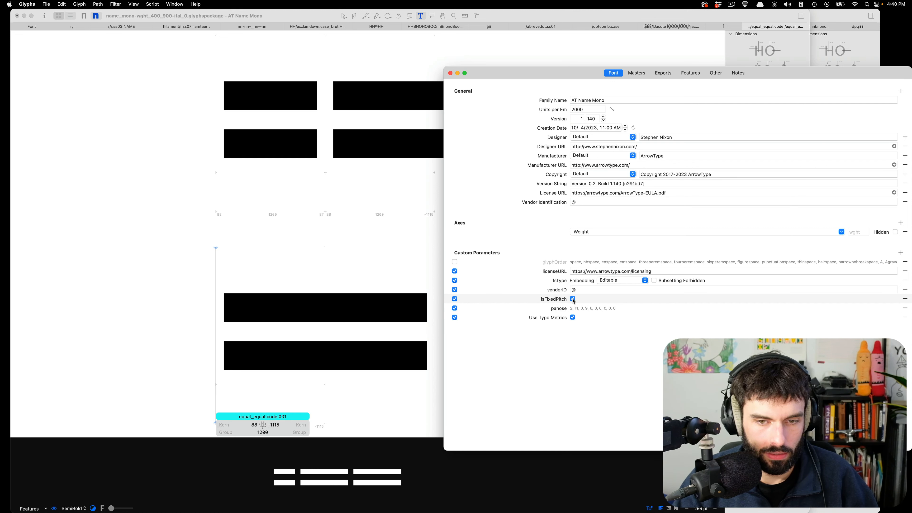
click(573, 298)
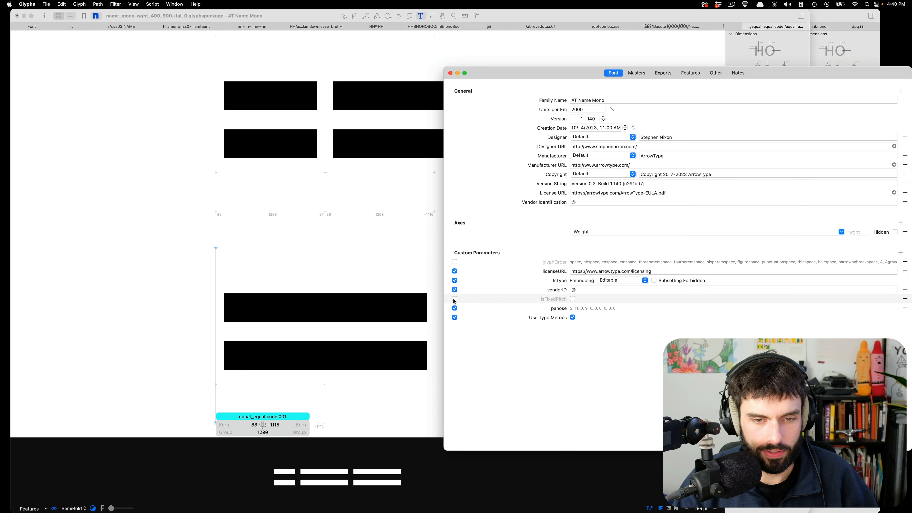
click(399, 249)
Step: Set the equal_equal.code glyph's width to 2400
click(352, 153)
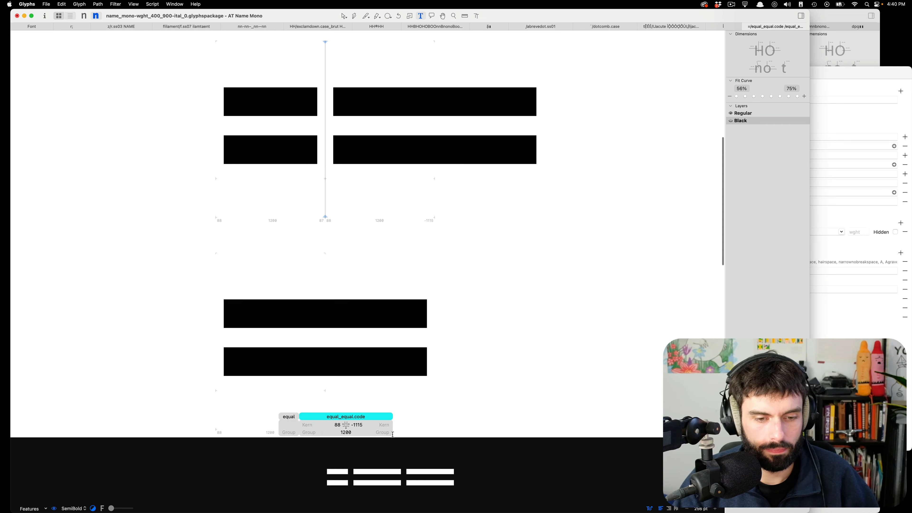
click(346, 432)
text(2400)
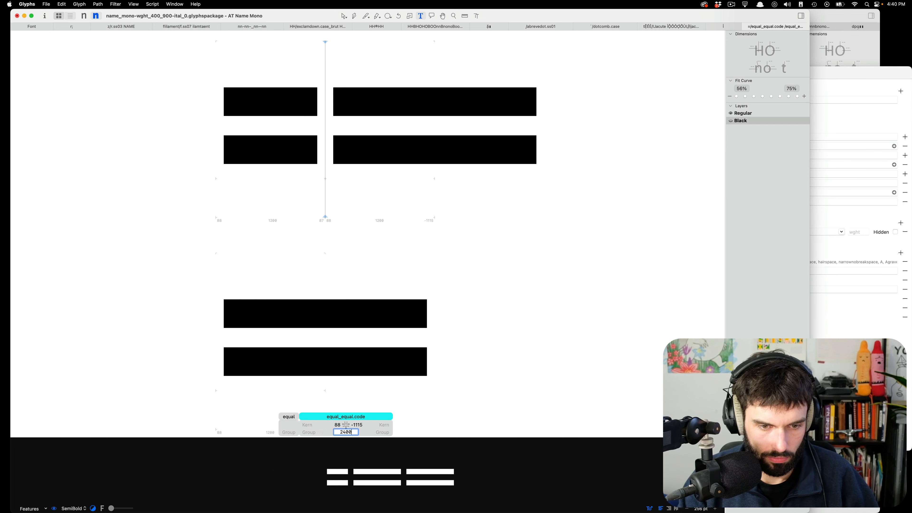
click(554, 303)
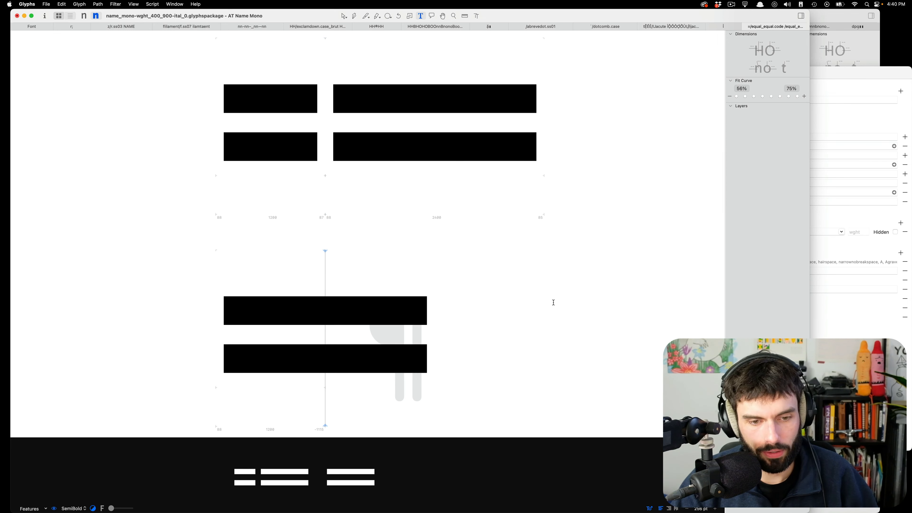
click(345, 157)
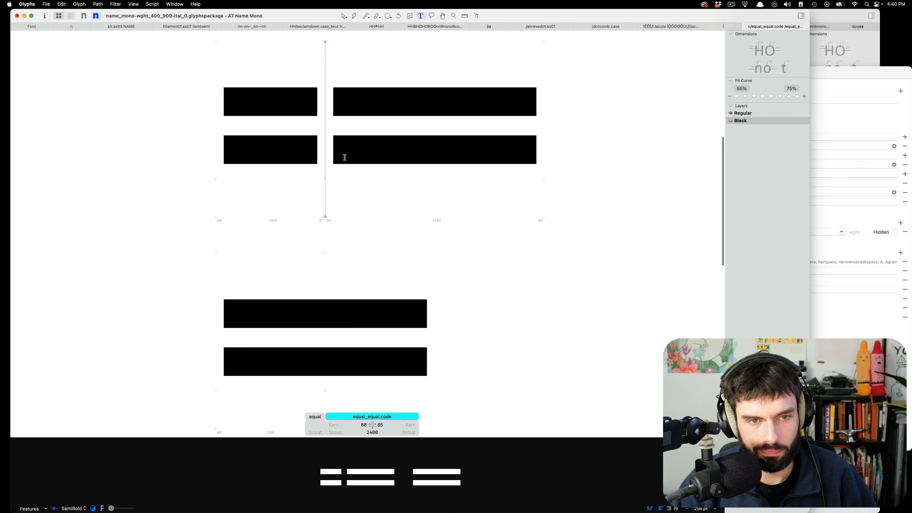
Step: Re-enable the isFixedPitch parameter in Font Info
click(835, 325)
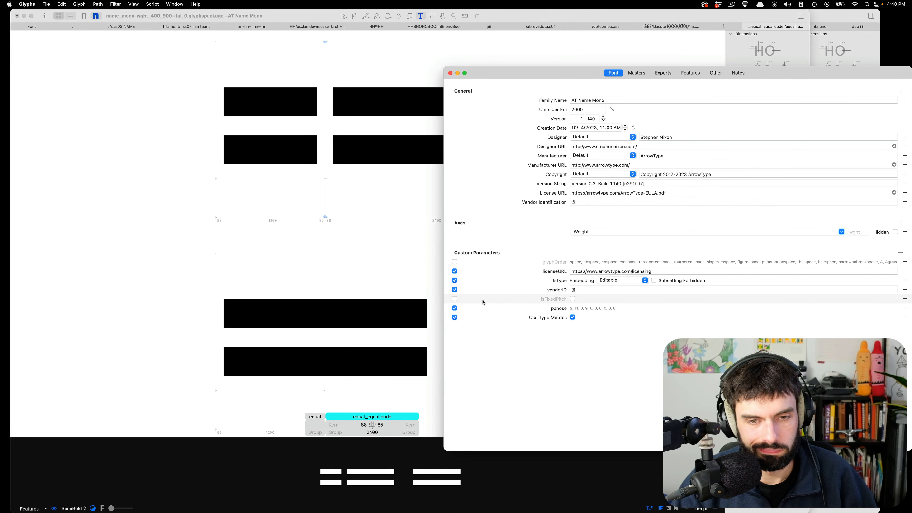
click(455, 299)
click(573, 299)
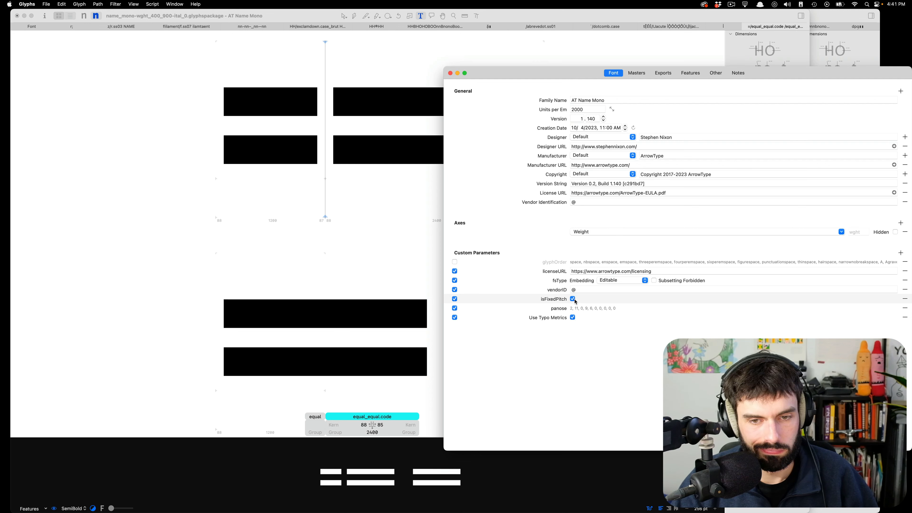
click(373, 245)
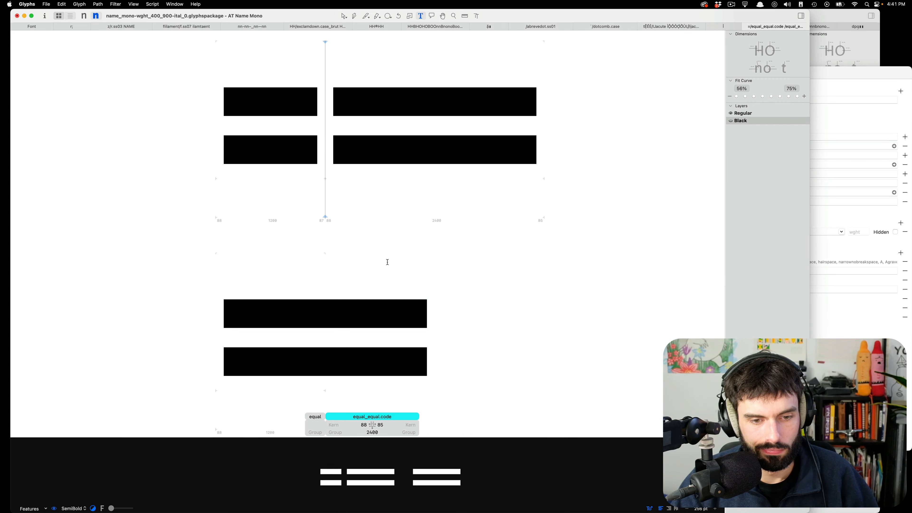
Step: Select the glyphs in the edit view in turn and review the isFixedPitch parameter in Font Info
click(346, 298)
click(224, 288)
click(354, 129)
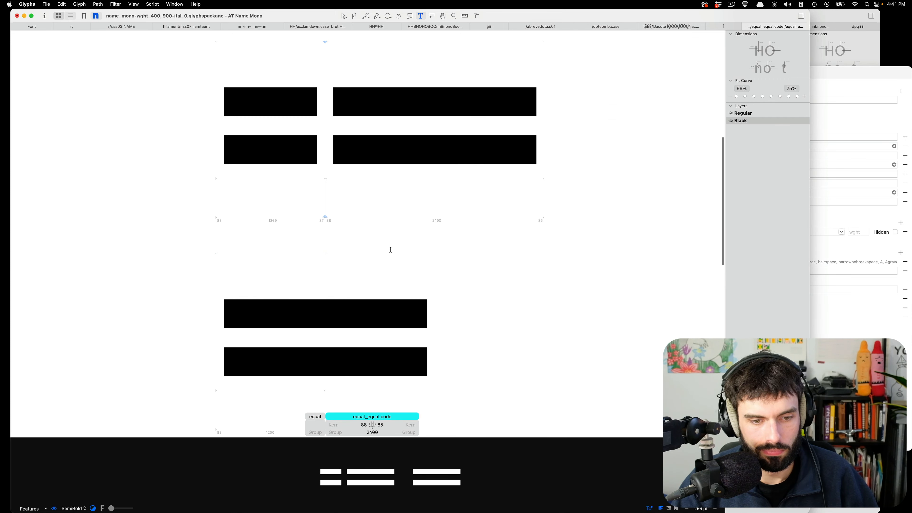
click(202, 305)
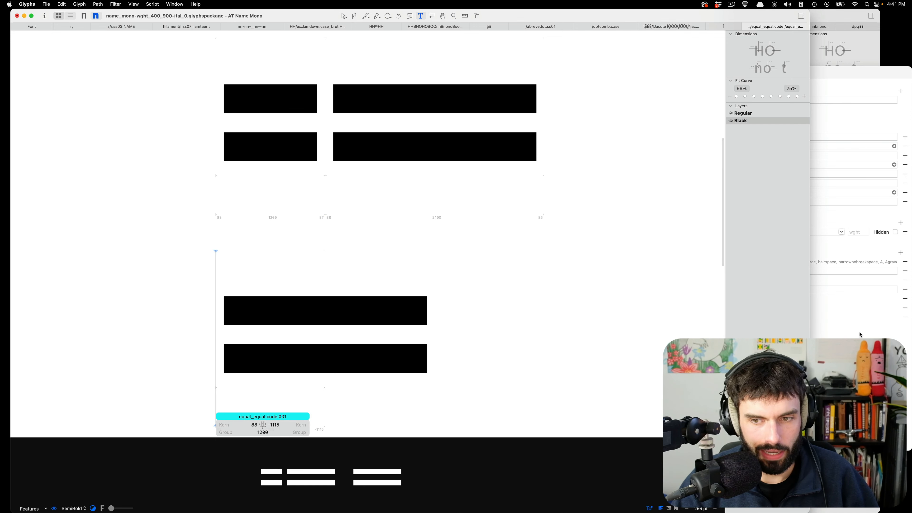
click(859, 316)
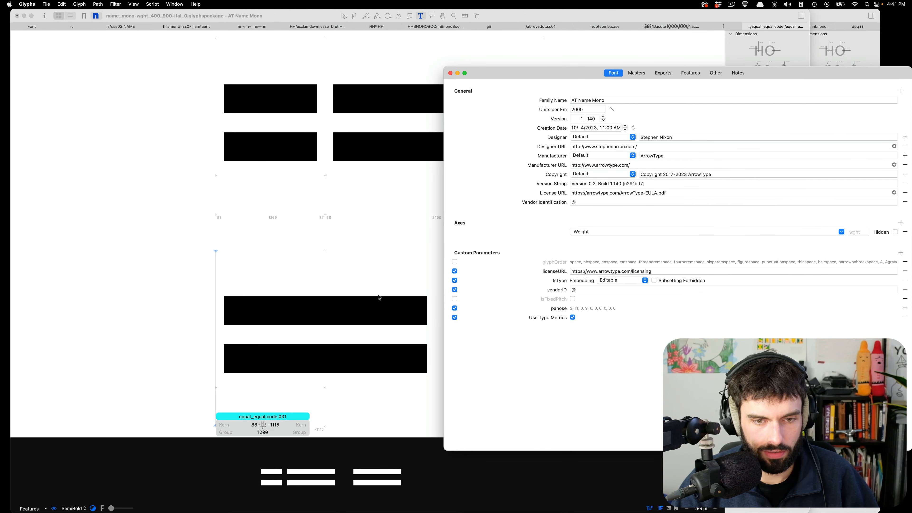
Step: Set the equal_equal.code.001 glyph's width to 3600
click(208, 288)
click(262, 432)
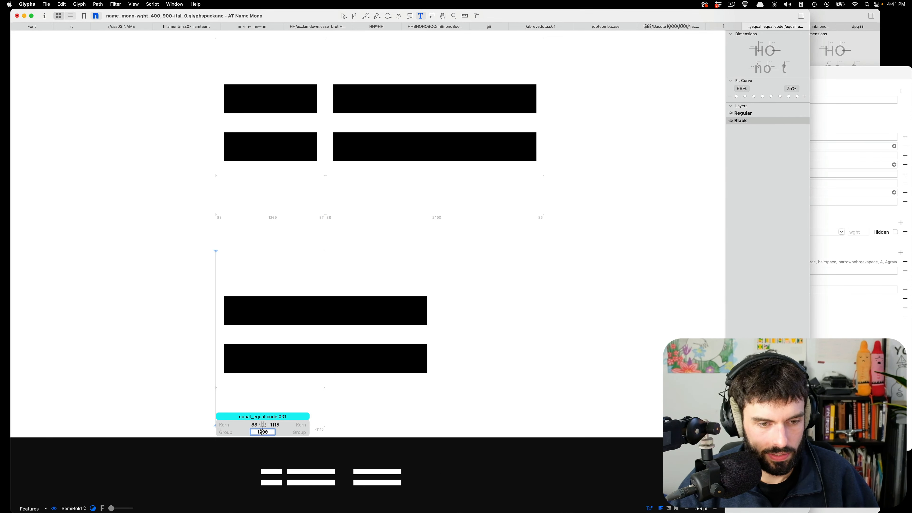
key(BackSpace)
key(BackSpace)
key(BackSpace)
key(BackSpace)
text(3600)
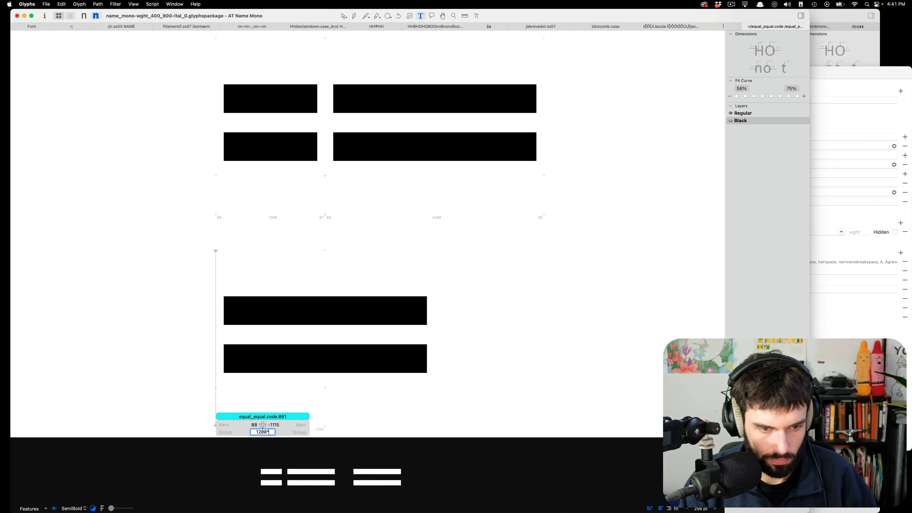
key(Tab)
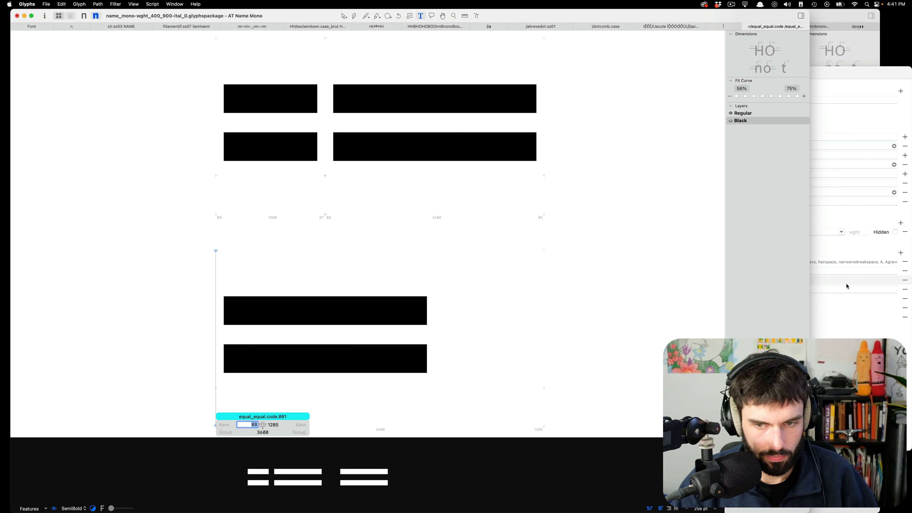
Step: Select the right-edge nodes of both bars in equal_equal.code.001 and move them right to fill the wider glyph
double_click(448, 322)
drag(452, 273, 393, 415)
key(super+shift+Right)
key(super+shift+Right)
key(super+shift+Right)
key(super+shift+Right)
key(super+shift+Right)
key(super+shift+Right)
key(super+shift+Right)
key(super+shift+Right)
key(super+shift+Right)
key(super+shift+Right)
key(super+shift+Right)
key(super+shift+Right)
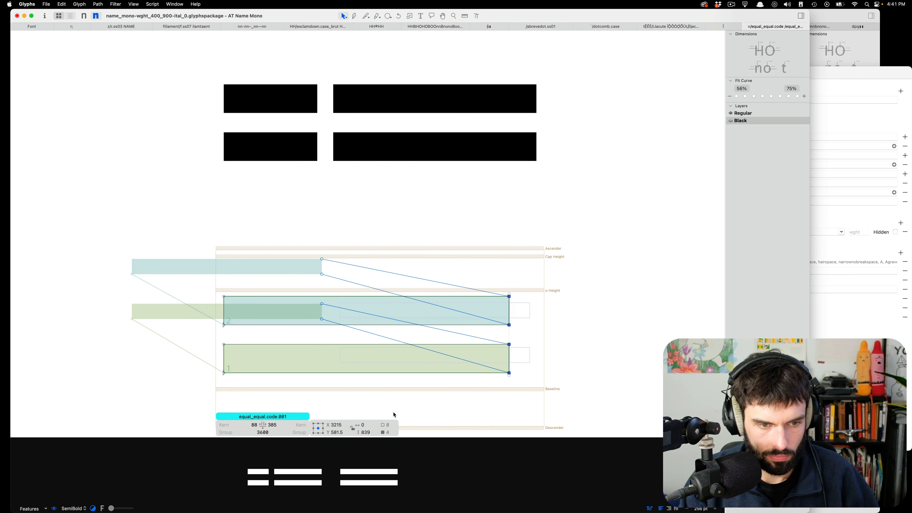
key(shift+Right)
key(shift+Right)
key(shift+Right)
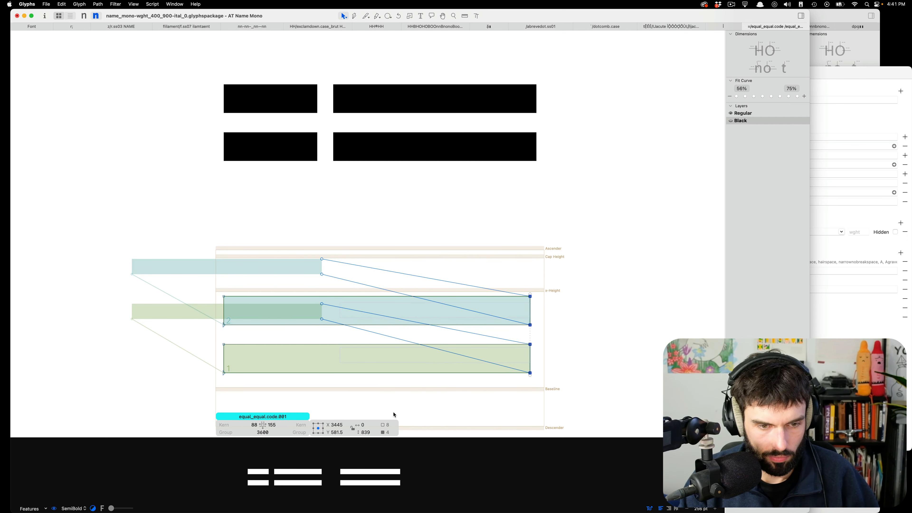
key(shift+Right)
key(shift+Right)
key(shift+Right)
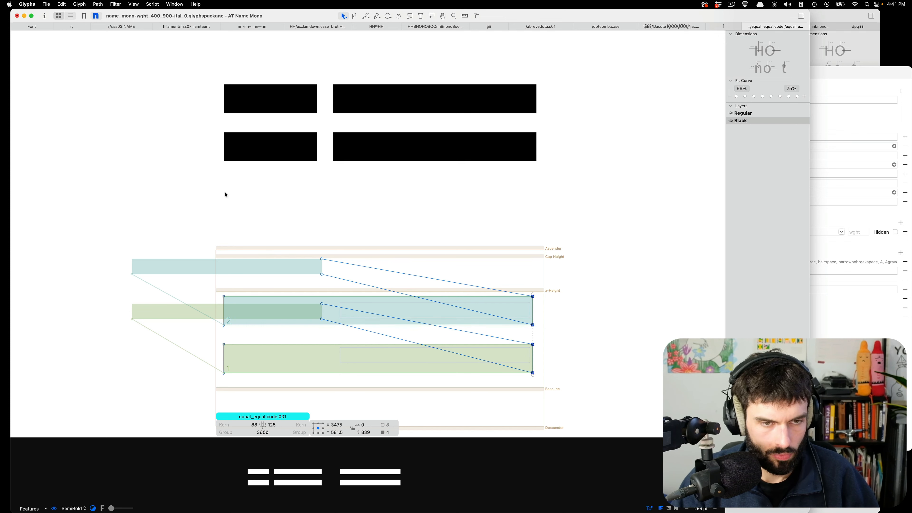
click(206, 120)
key(t)
click(220, 134)
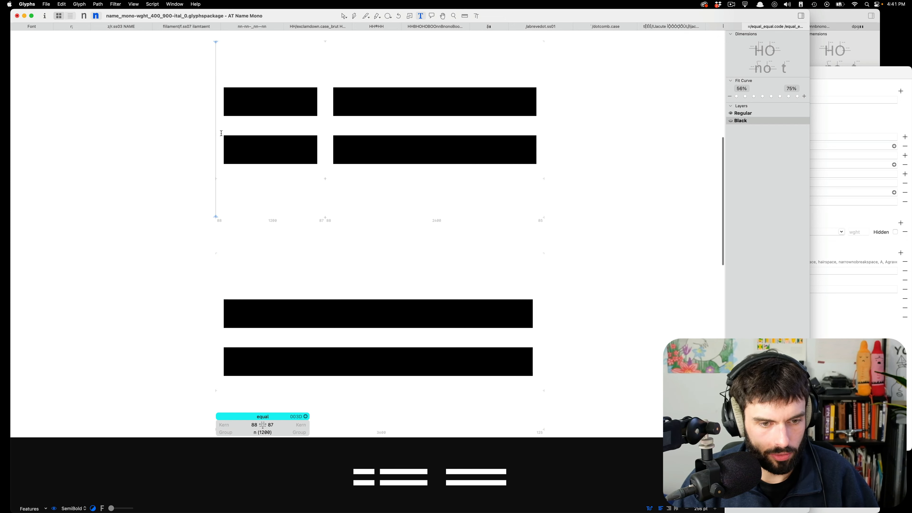
Step: Inspect the equal, minus, equal_equal.code and equal_equal.code.001 glyphs in both the Regular and Black masters
double_click(239, 150)
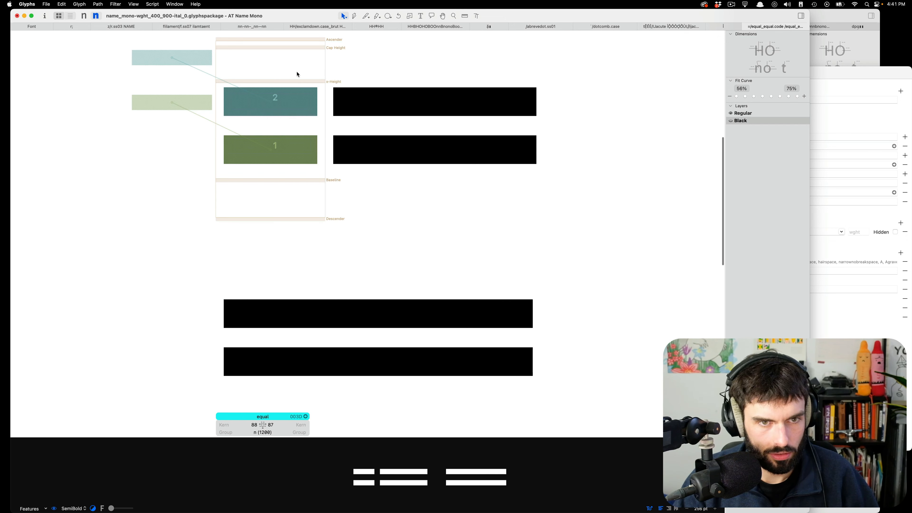
double_click(296, 99)
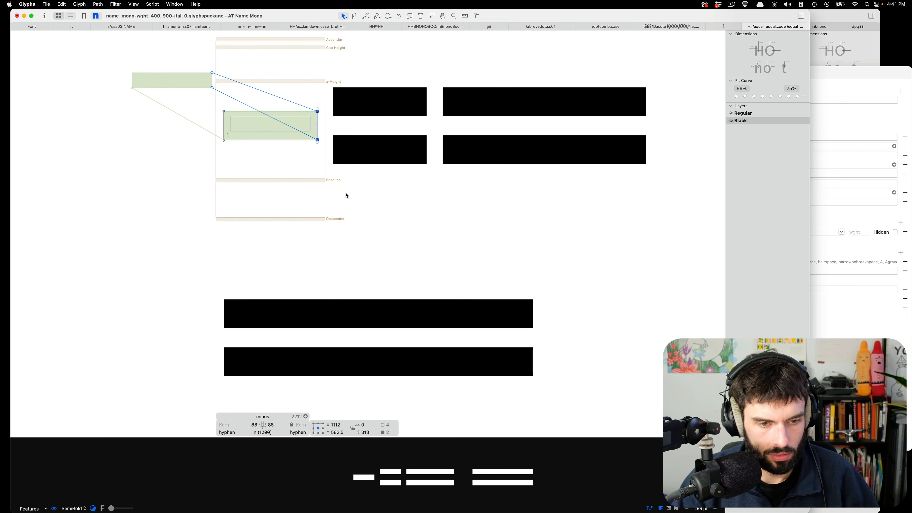
key(super+1)
double_click(369, 155)
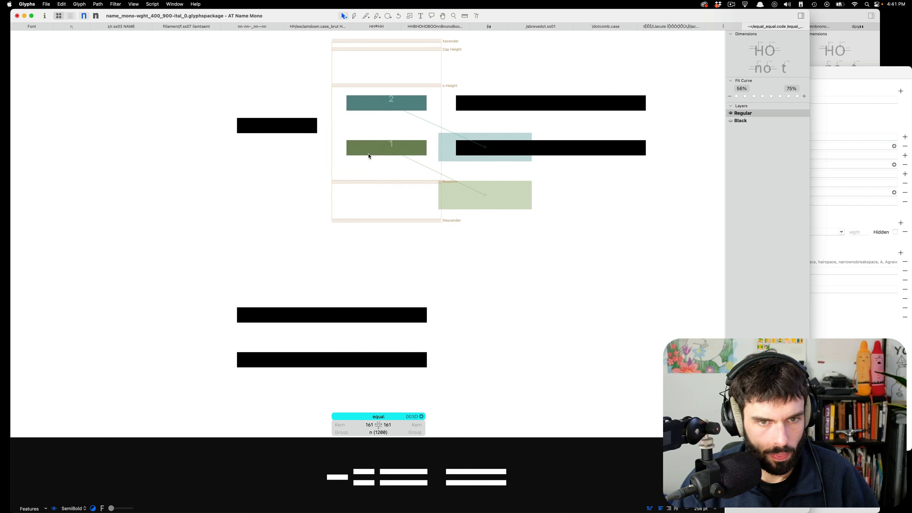
key(super+2)
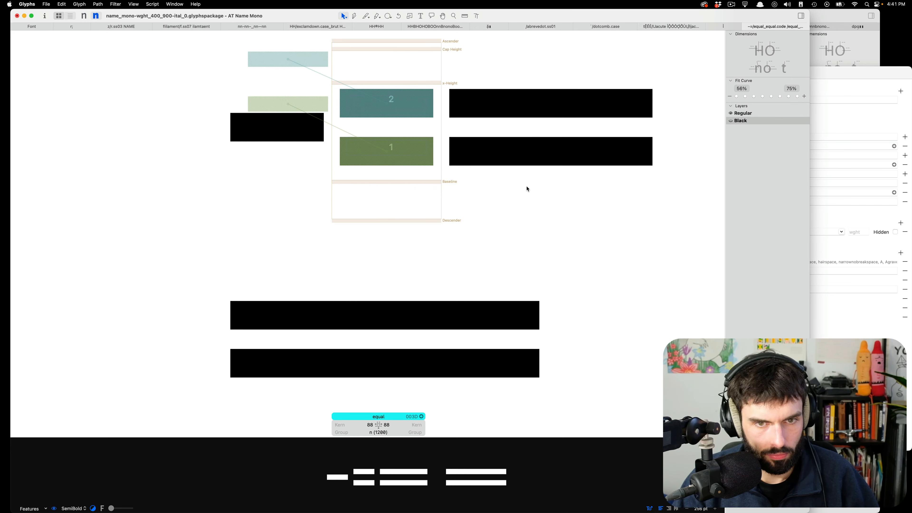
double_click(527, 188)
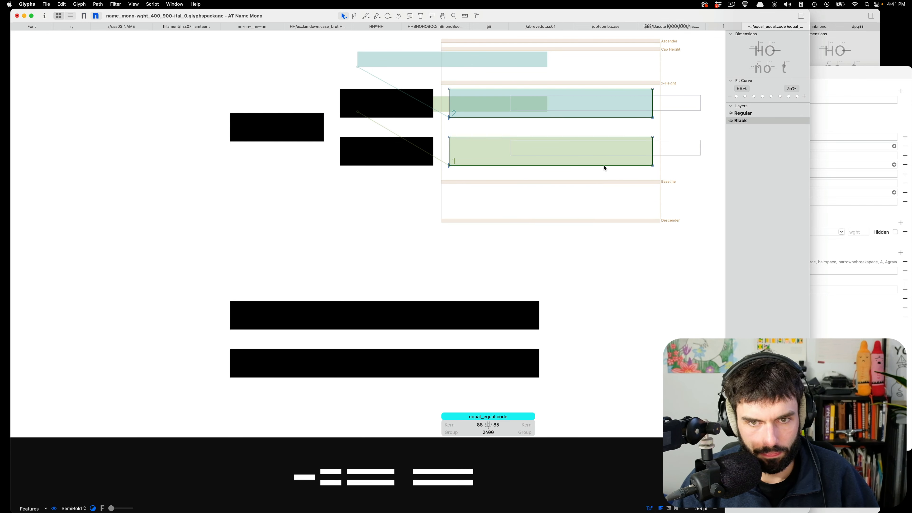
drag(591, 191, 671, 40)
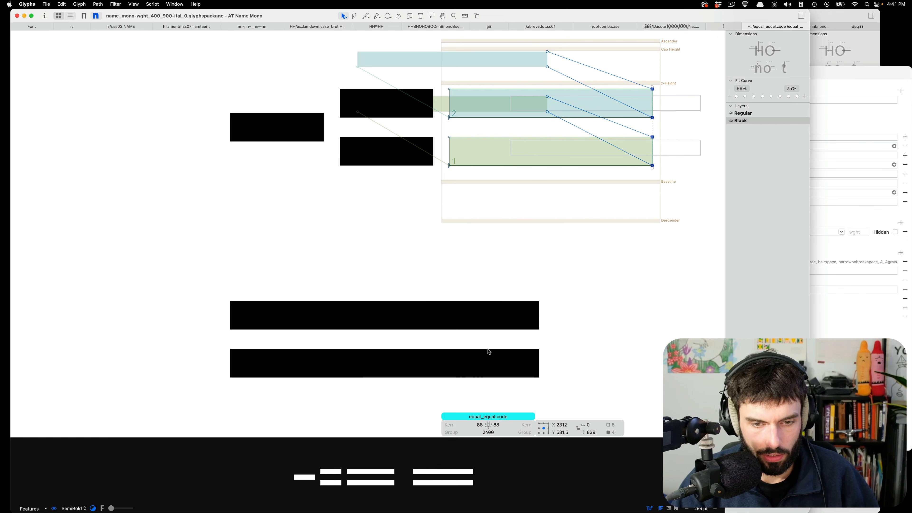
double_click(415, 352)
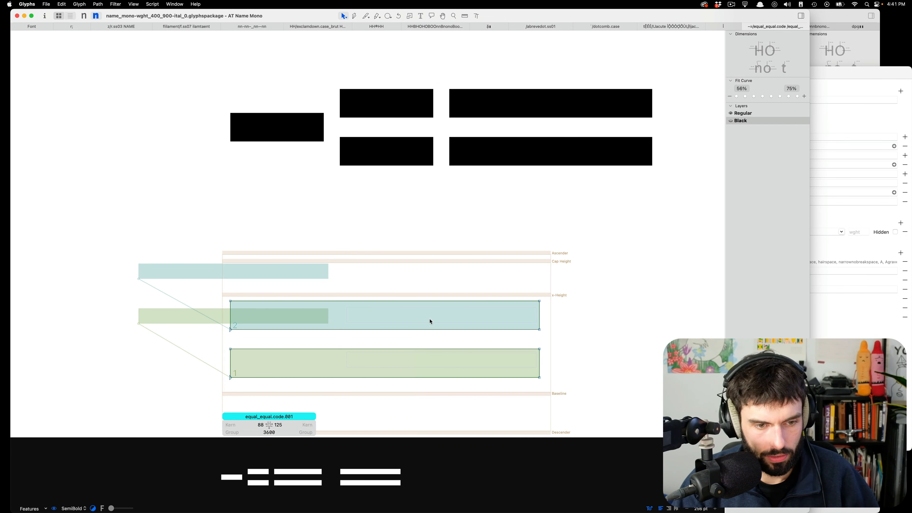
Step: Nudge the bars' right-edge nodes in equal_equal.code.001 further right so they sit at the glyph's right sidebearing
drag(436, 261, 605, 433)
key(shift+Right)
key(shift+Right)
key(shift+Right)
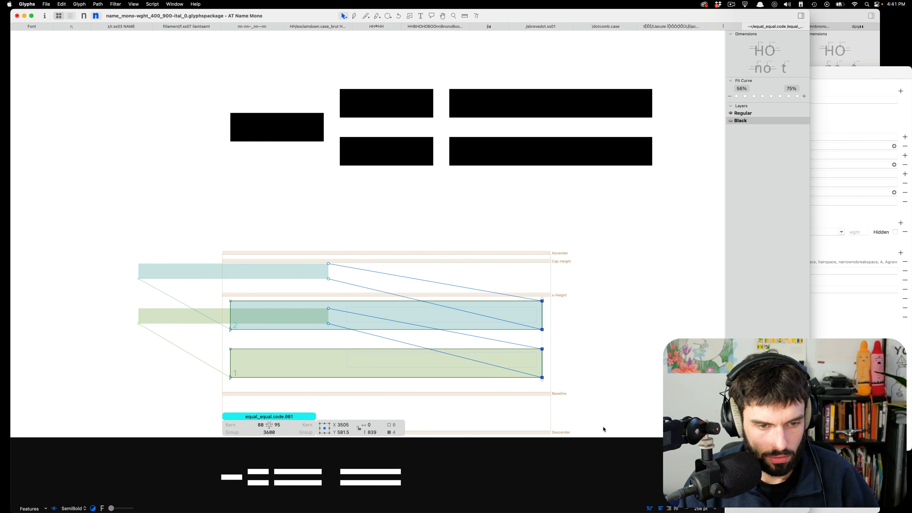
key(Right)
key(Right)
key(Right)
key(Right)
key(Right)
key(Right)
key(Right)
key(Right)
key(Right)
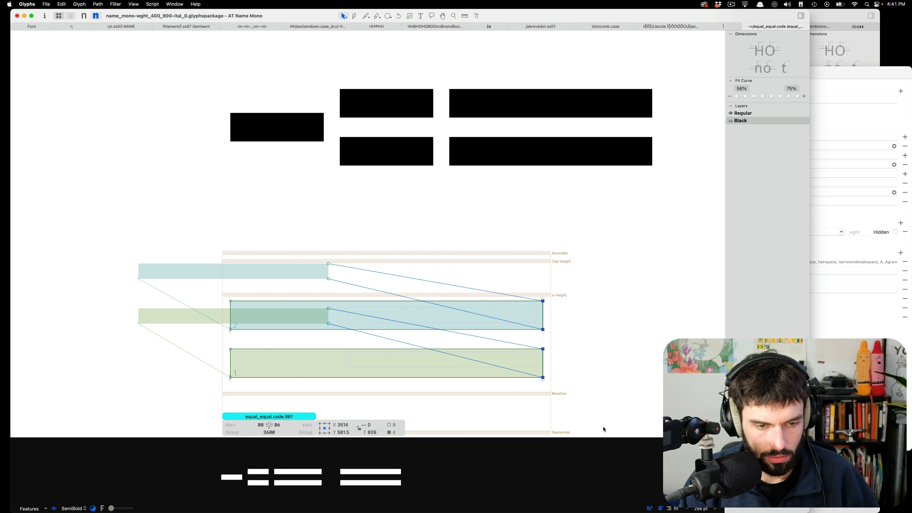
key(Left)
key(Left)
click(584, 321)
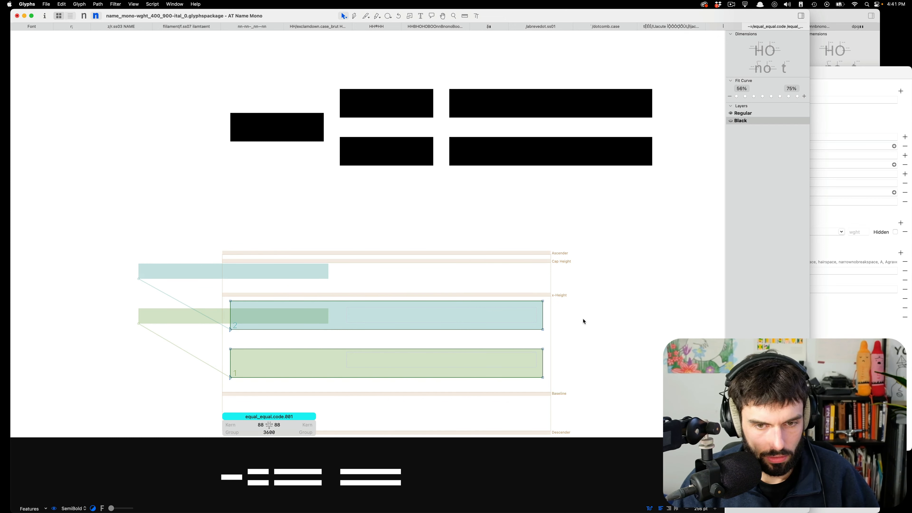
Step: Duplicate the upper bar of equal_equal.code.001 and move the copy up to form a third bar
double_click(546, 319)
key(super+c)
key(super+v)
key(super+Up)
key(super+Up)
key(super+Up)
key(super+Up)
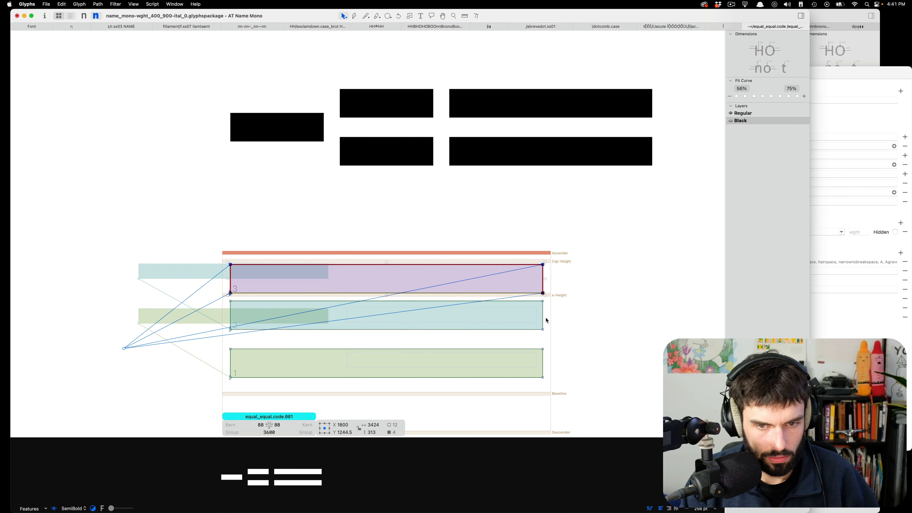
key(super+Up)
key(Escape)
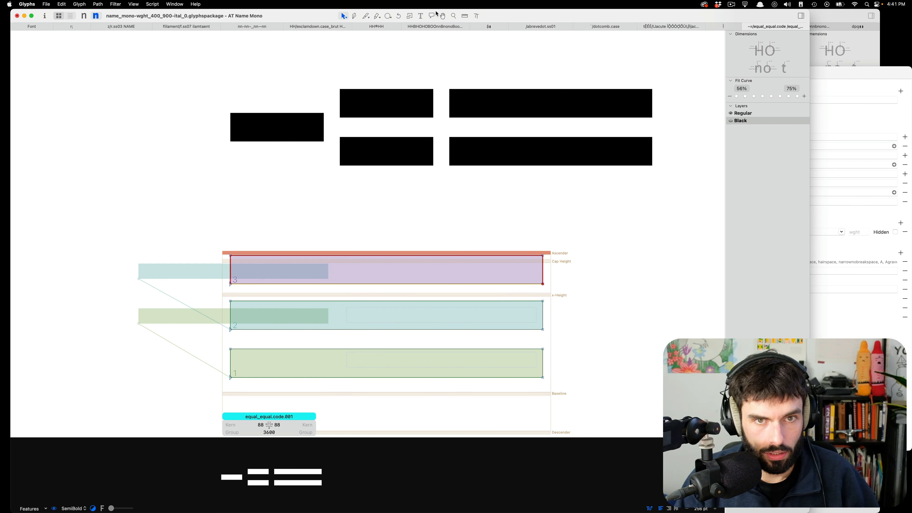
Step: Add a guide, rotate it vertical through the glyph's centre, and turn on its measurements
right_click(411, 339)
click(436, 383)
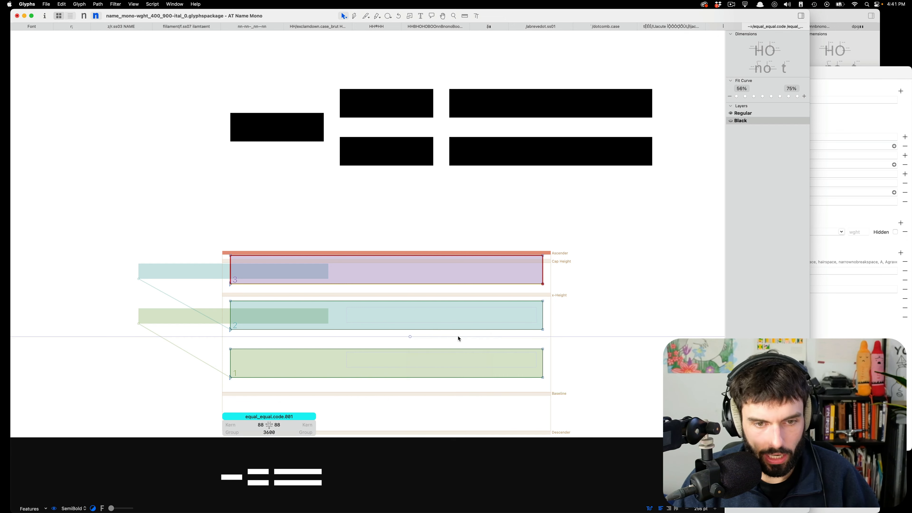
click(430, 338)
drag(433, 338, 411, 311)
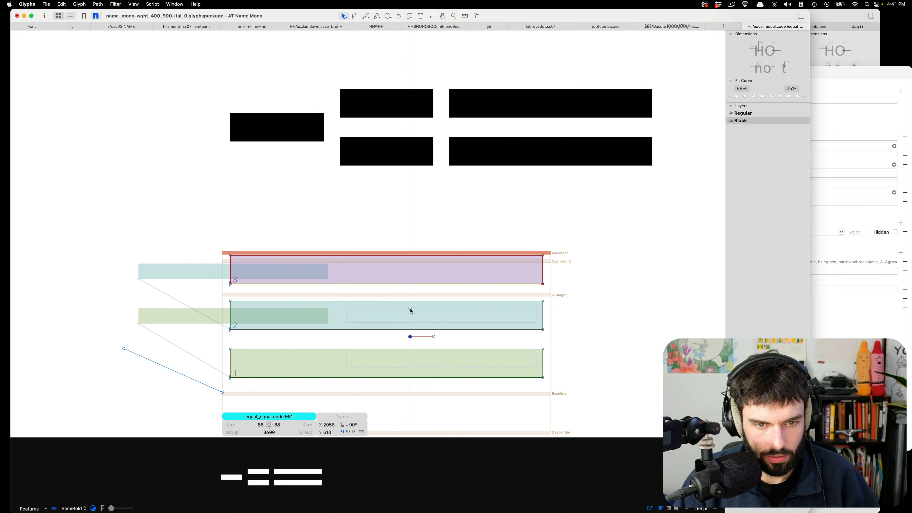
click(362, 433)
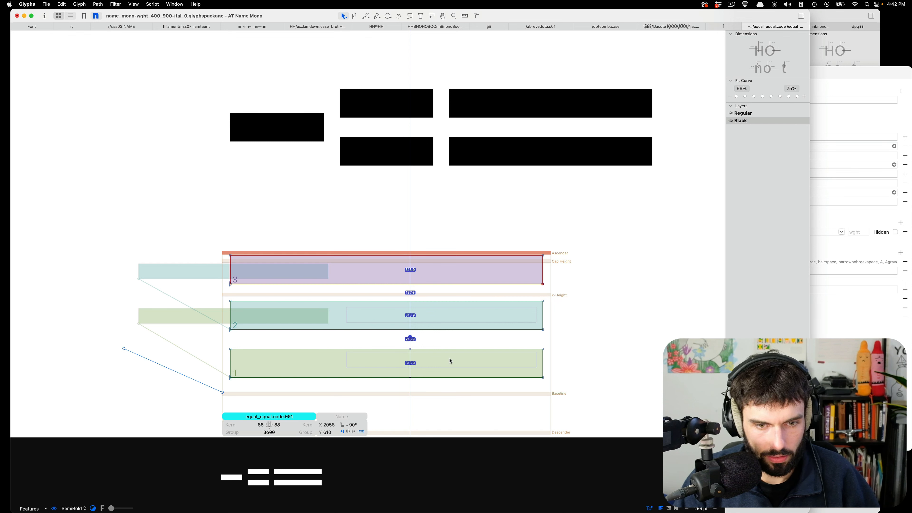
Step: Raise the new top bar 30 units to even out the gaps between the three bars
double_click(436, 279)
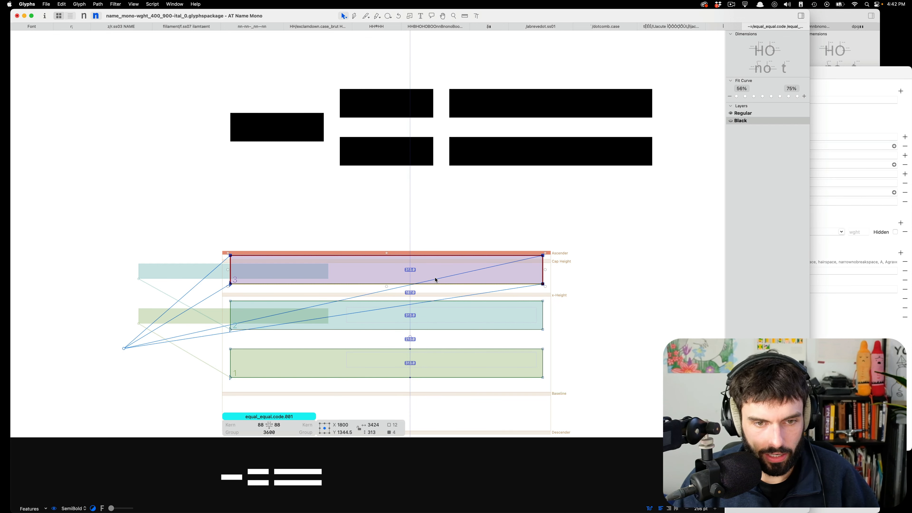
key(shift+Up)
key(shift+Up)
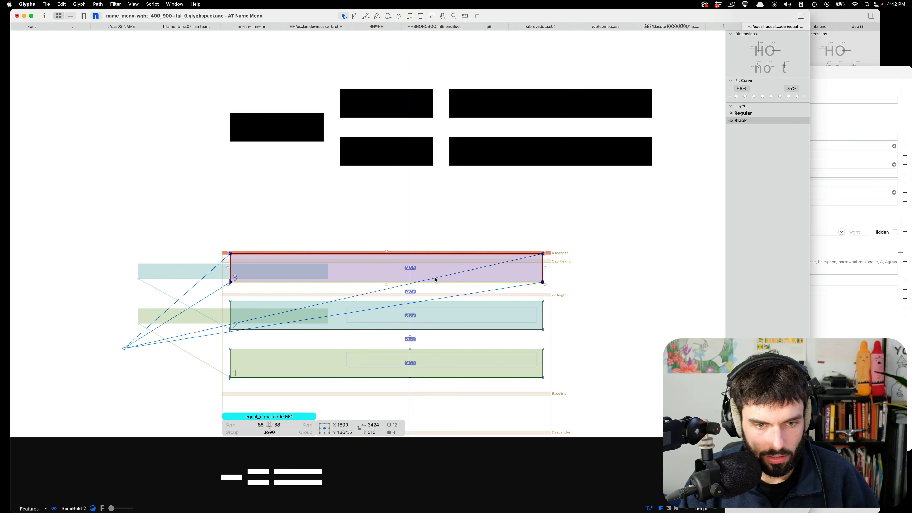
key(shift+Up)
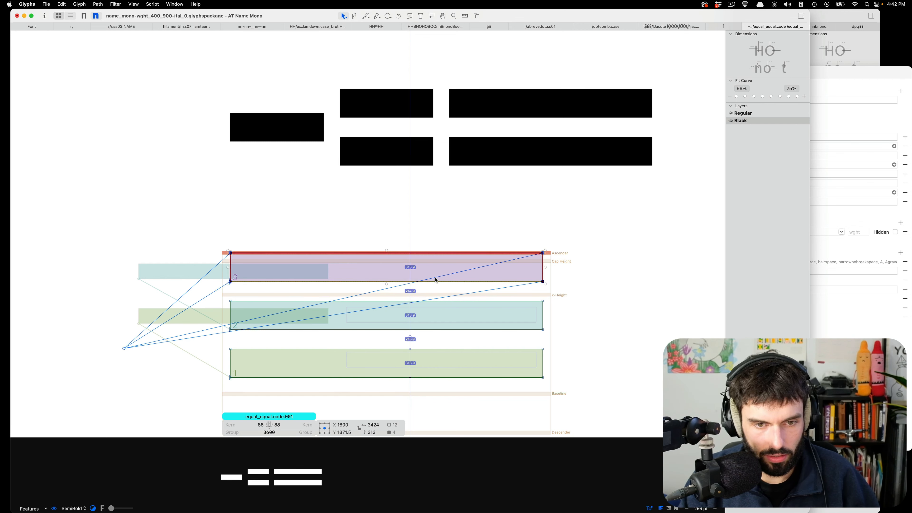
Step: Move all three bars down together to centre the stack vertically in equal_equal.code.001
key(super+a)
key(super+shift+Down)
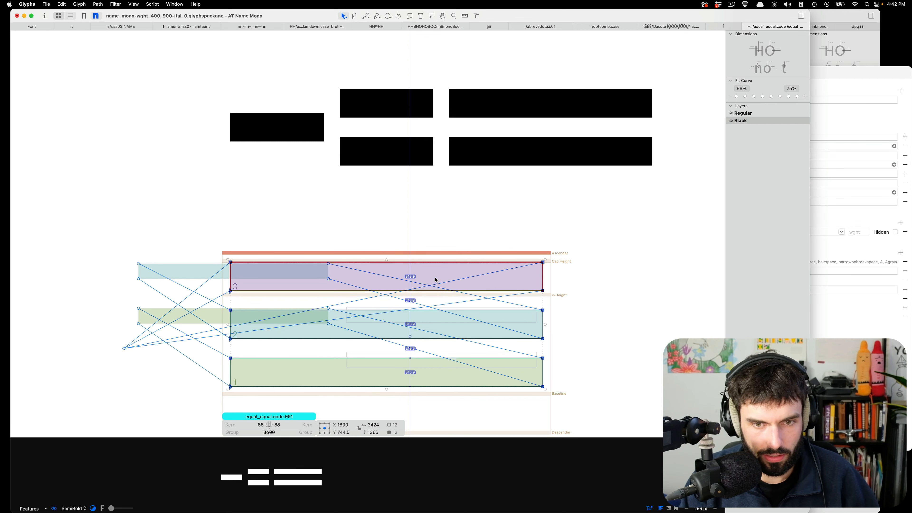
key(shift+Down)
key(shift+Down)
key(shift+Down)
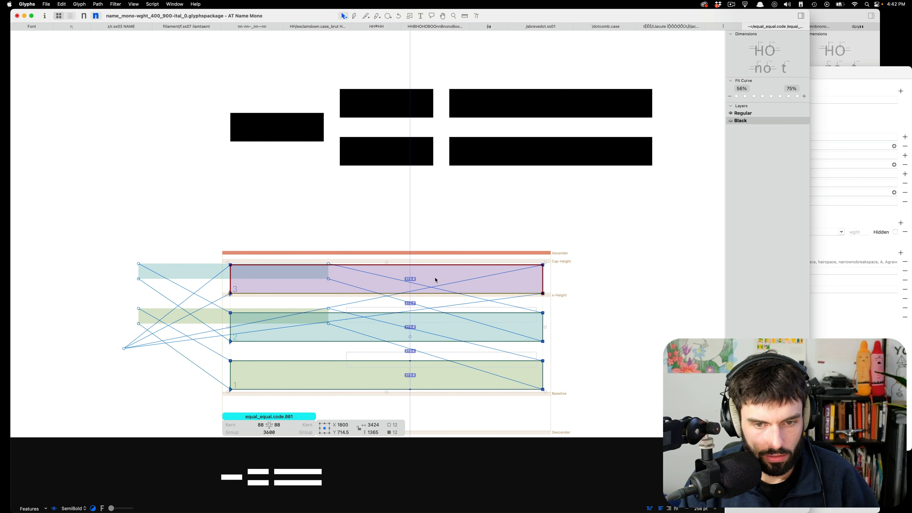
scroll(375, 351, down, 2)
scroll(375, 361, up, 3)
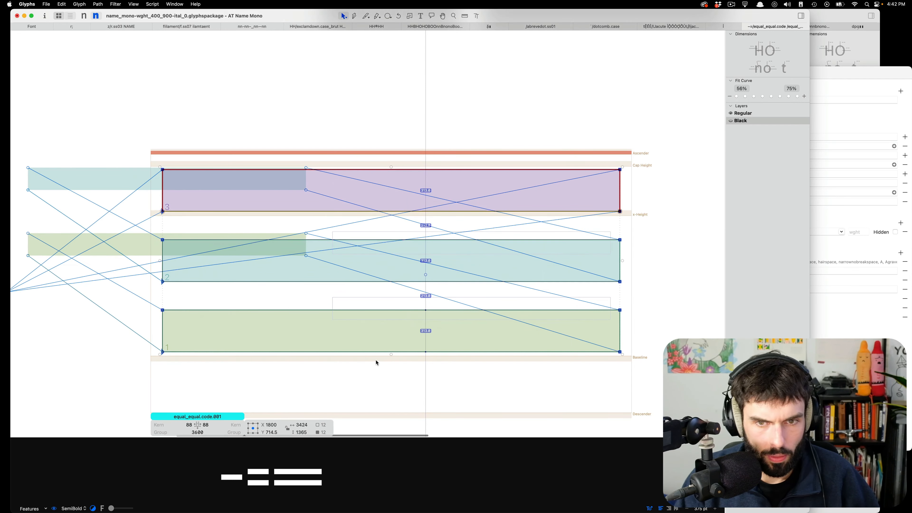
key(Down)
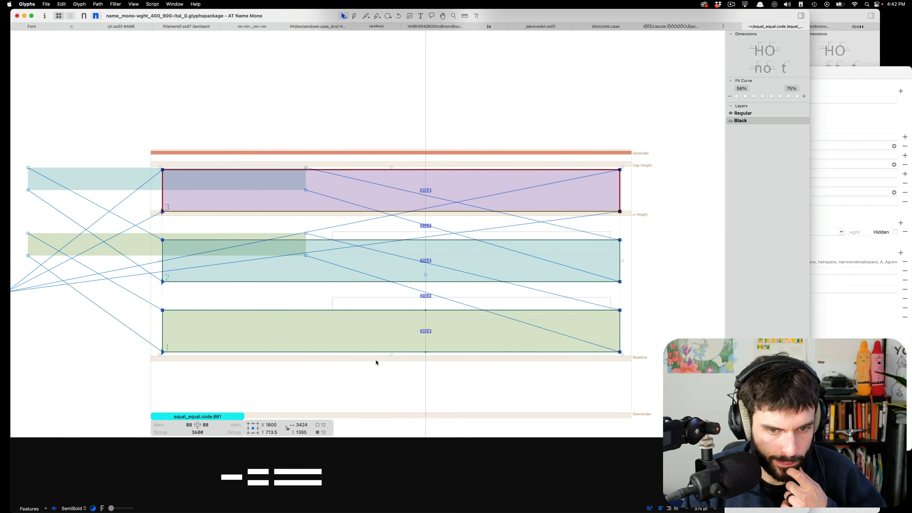
click(375, 362)
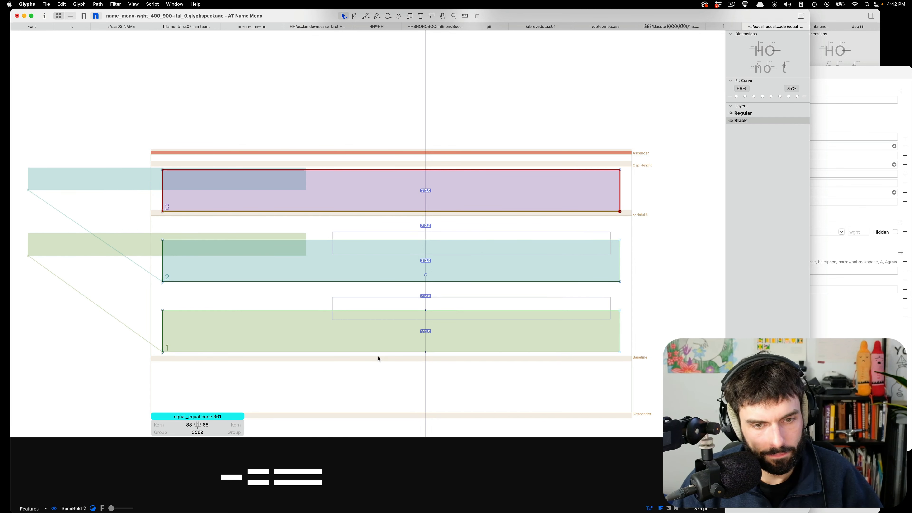
Step: Switch to the Regular master and move the measuring guide over the middle of the bars
key(super+1)
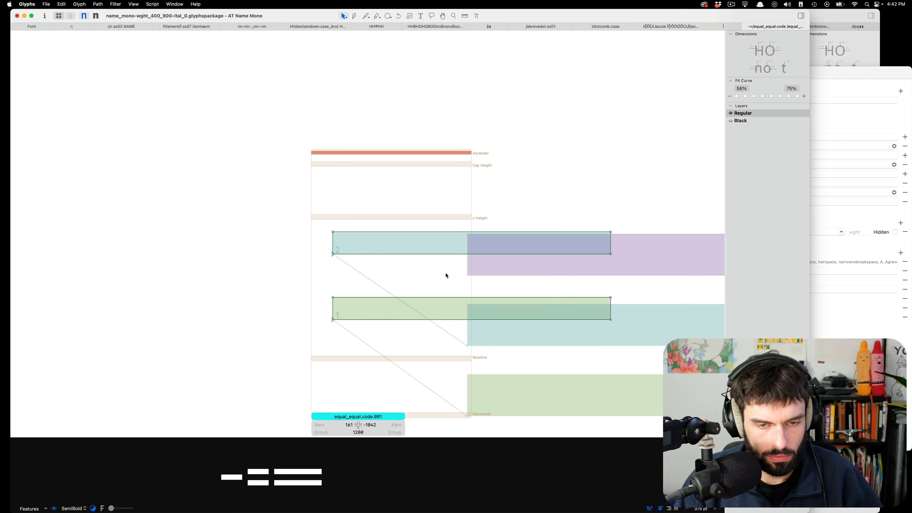
key(super+2)
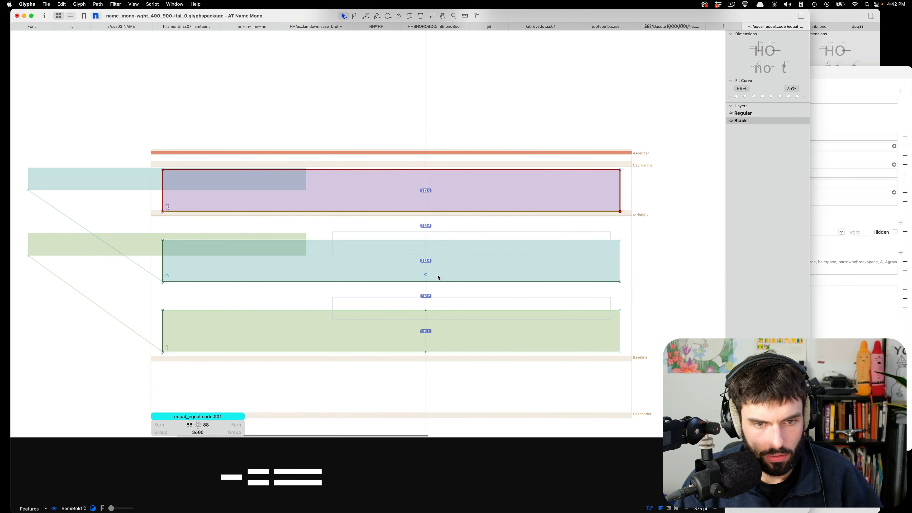
click(426, 275)
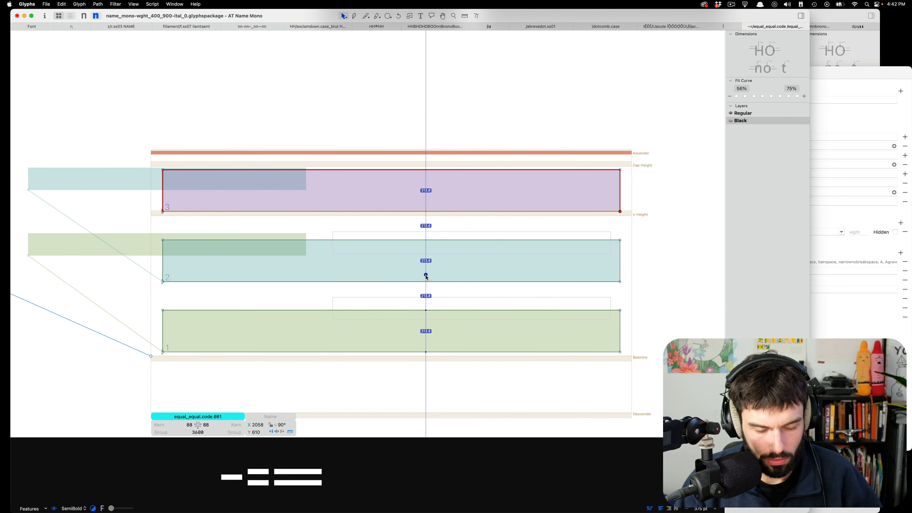
key(super+1)
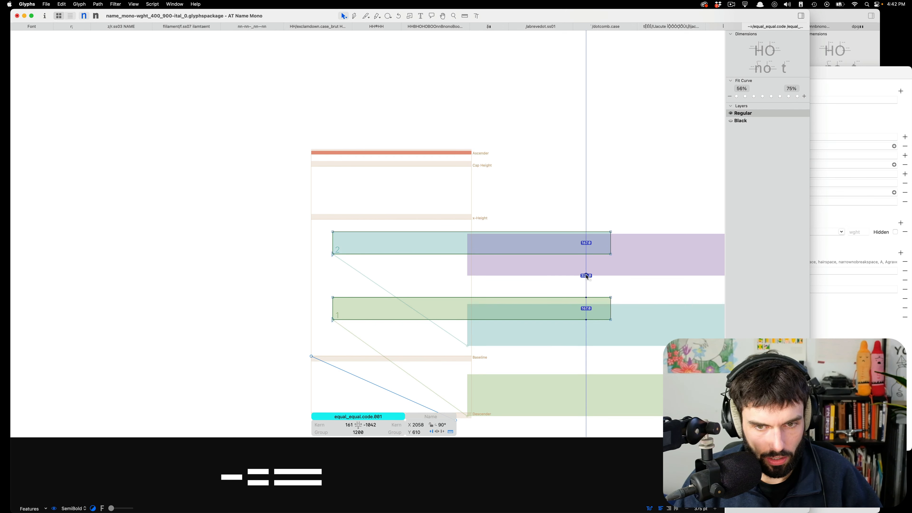
drag(587, 277, 395, 276)
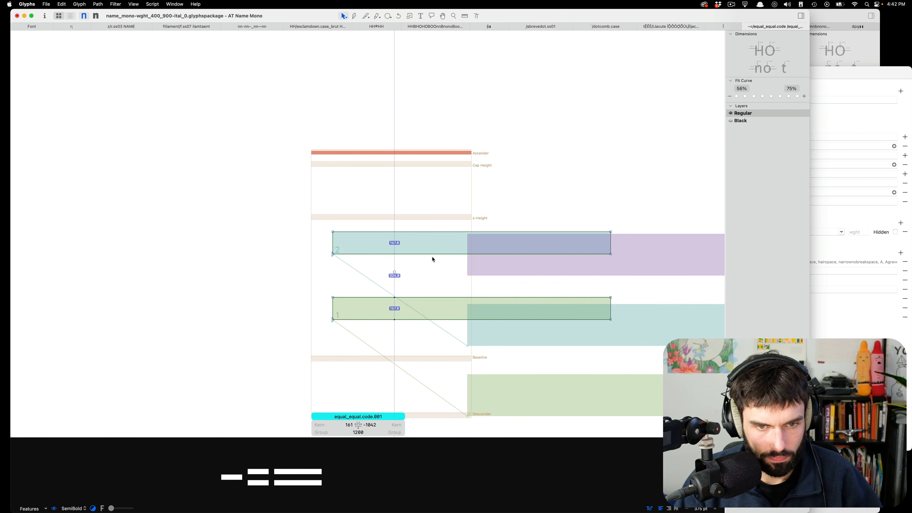
Step: Duplicate one bar in the Regular master and move the copy up to form a third bar
double_click(432, 257)
key(super+c)
key(super+v)
key(super+Up)
key(super+Up)
key(super+Up)
key(super+Up)
key(super+Up)
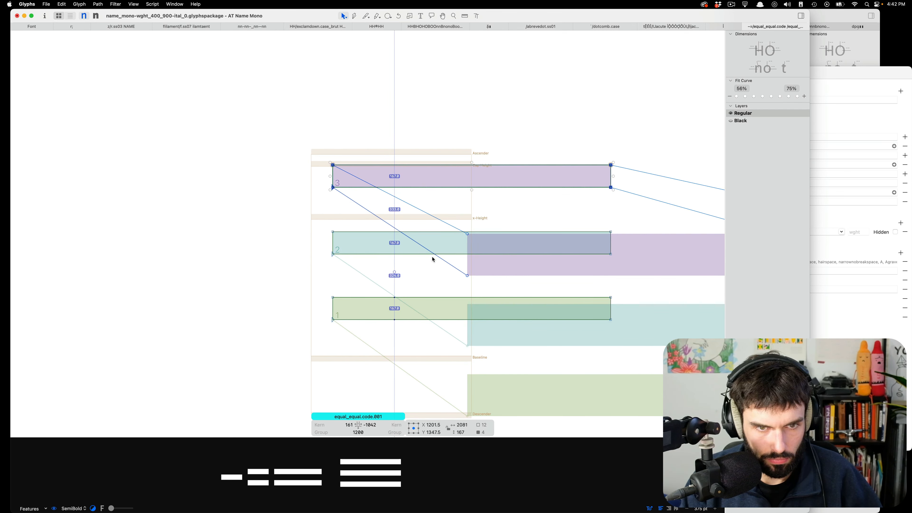
key(shift+Down)
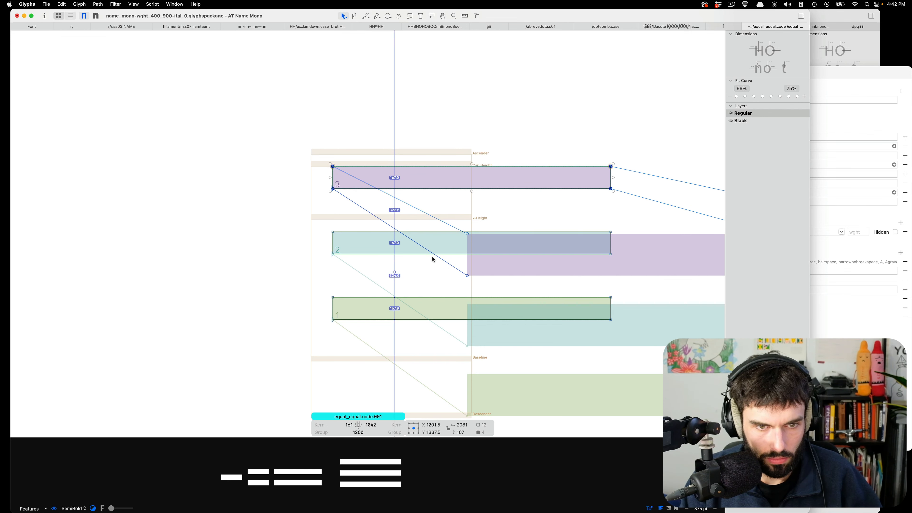
Step: Move all three Regular bars down together to centre the stack vertically
key(super+a)
key(super+Down)
key(shift+Down)
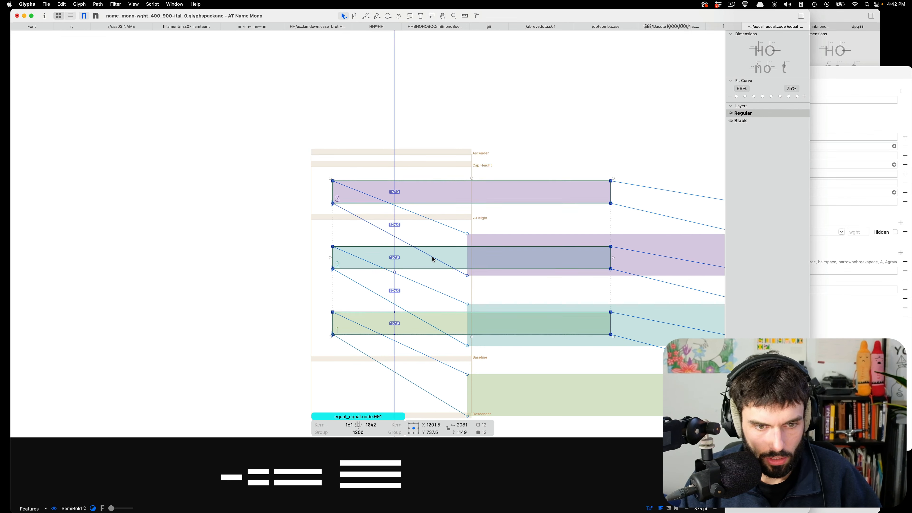
key(shift+Down)
key(shift+Down)
key(shift+Down)
key(shift+Up)
key(Down)
key(Down)
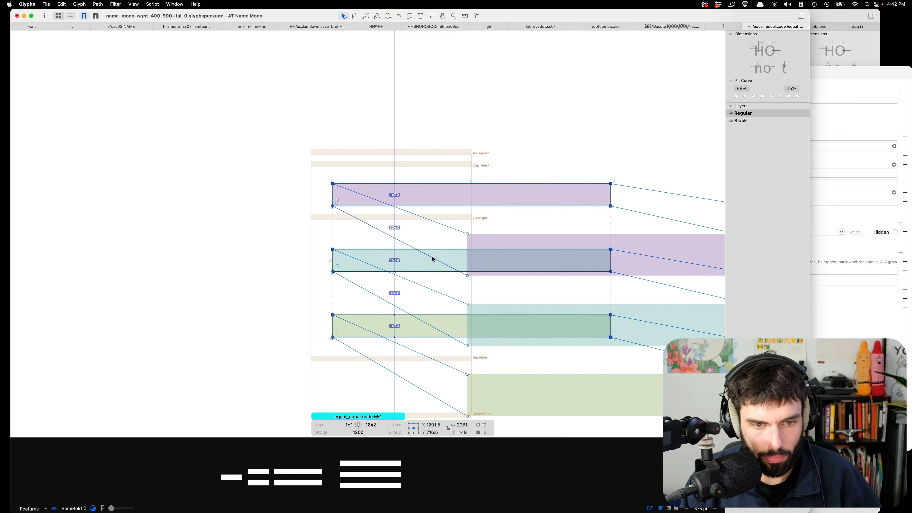
key(Down)
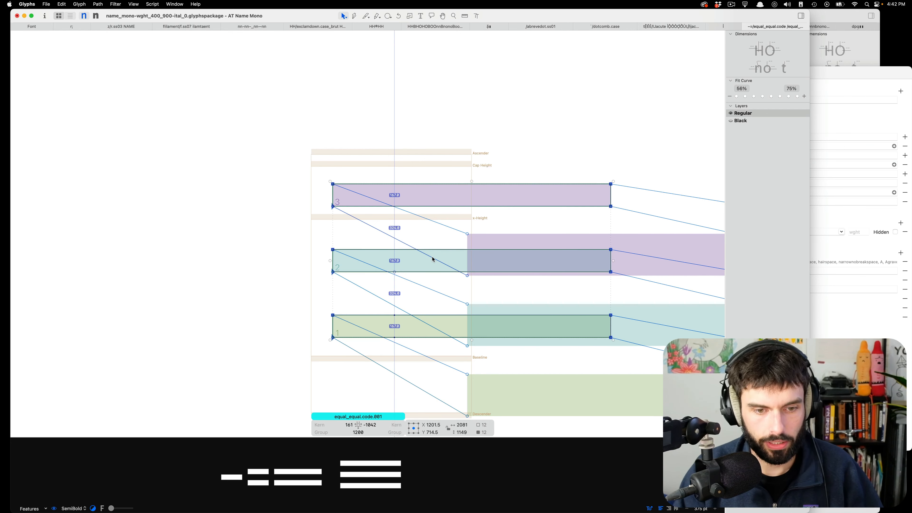
Step: Set the width of equal_equal.code.001 to three times 1200, making it 3600 units
click(359, 432)
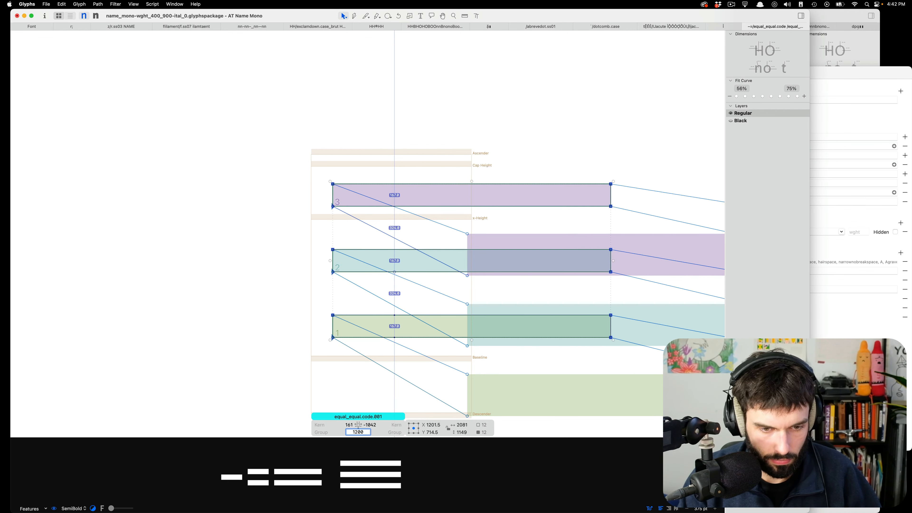
text(*)
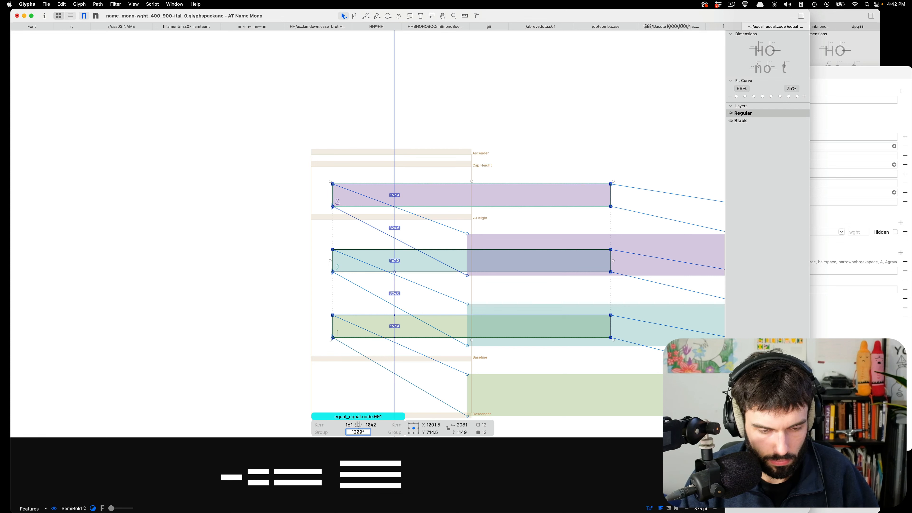
text(3)
key(Return)
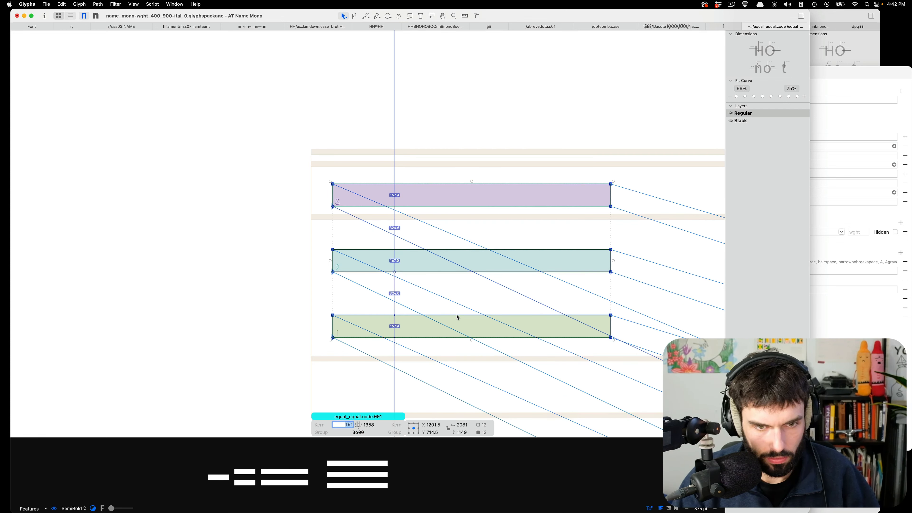
Step: Stretch the right ends of all three Regular bars outward to fill the wider triple-width glyph
click(229, 294)
scroll(222, 294, down, 5)
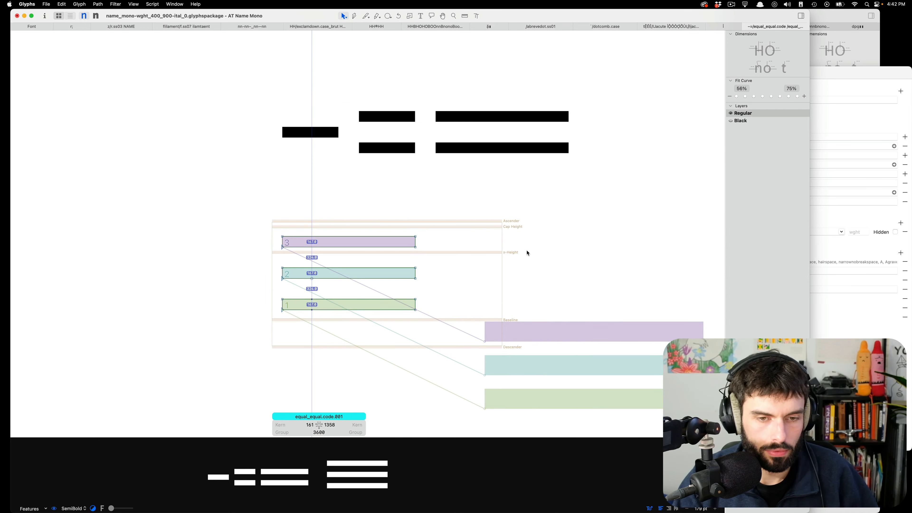
key(super+a)
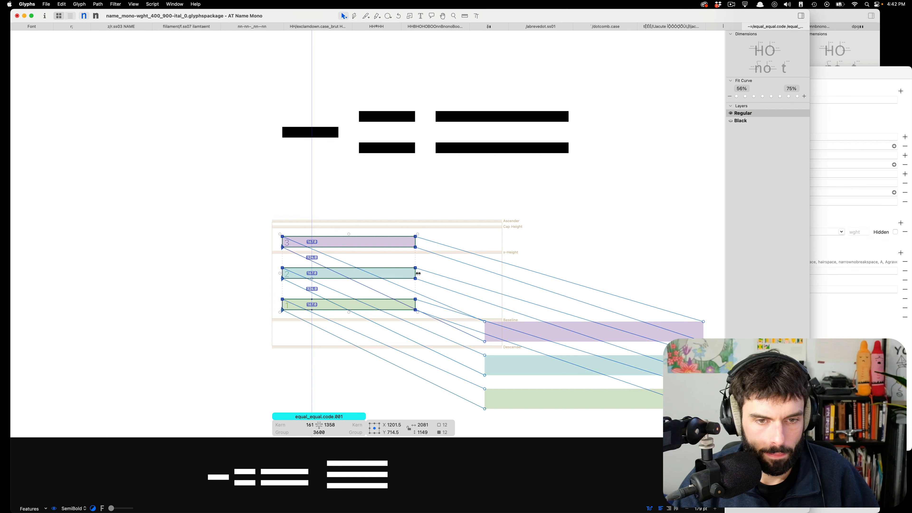
drag(418, 273, 495, 274)
key(Right)
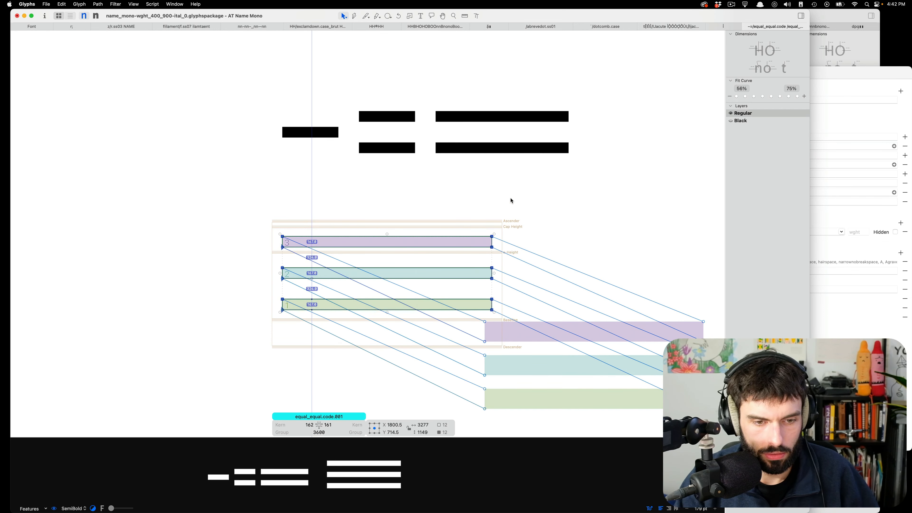
Step: Open equal_equal.code and set its width to 2400 units
double_click(484, 154)
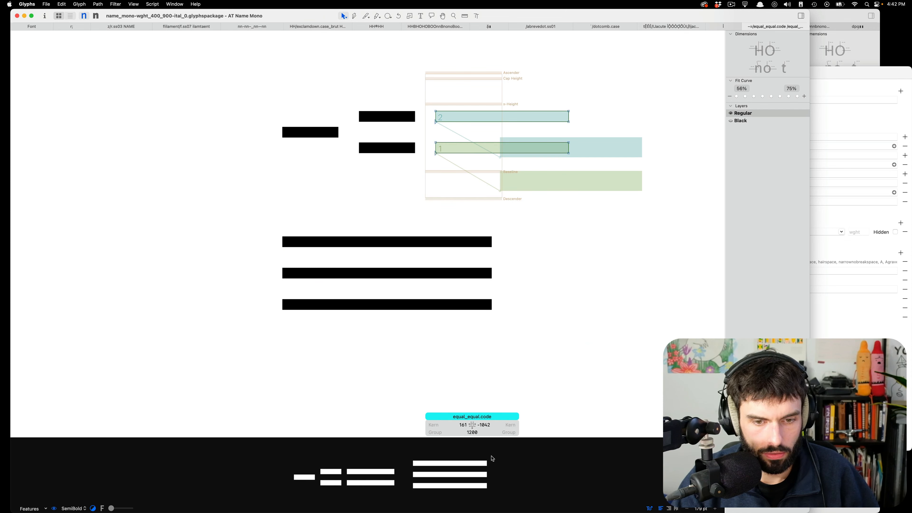
double_click(480, 433)
text(2400)
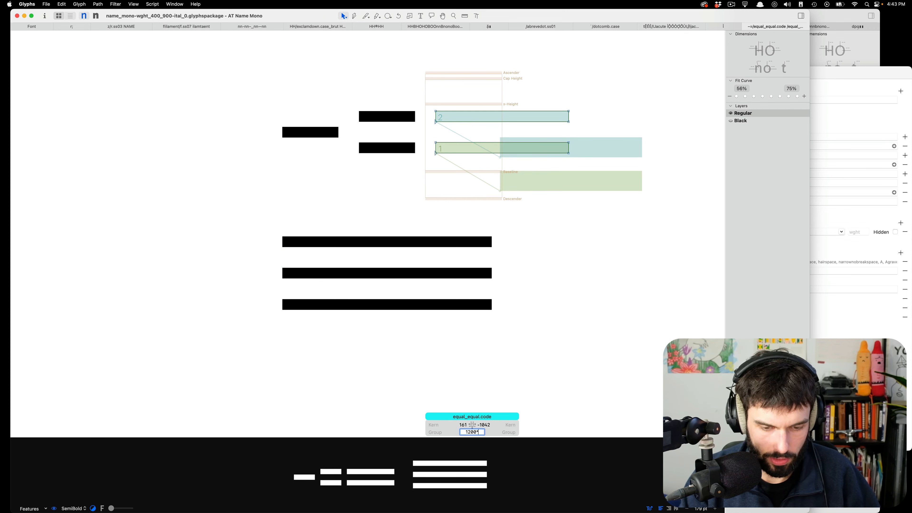
key(Tab)
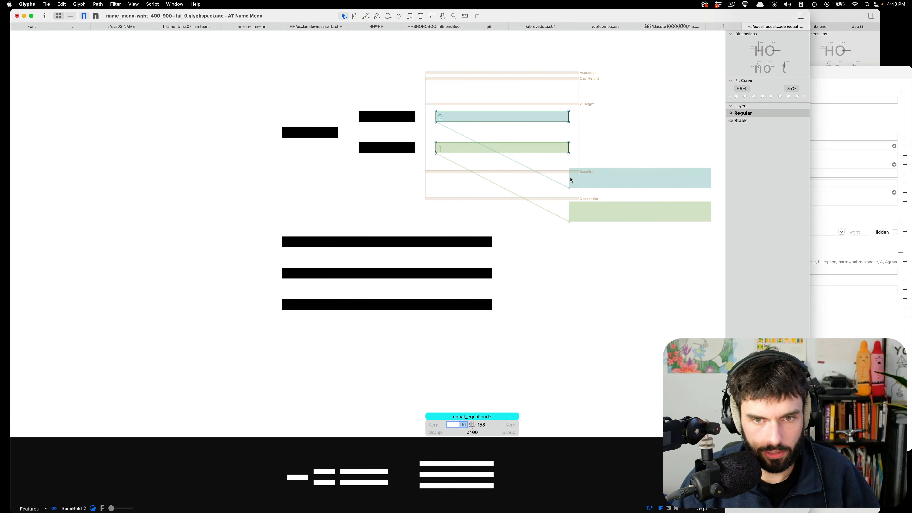
click(568, 183)
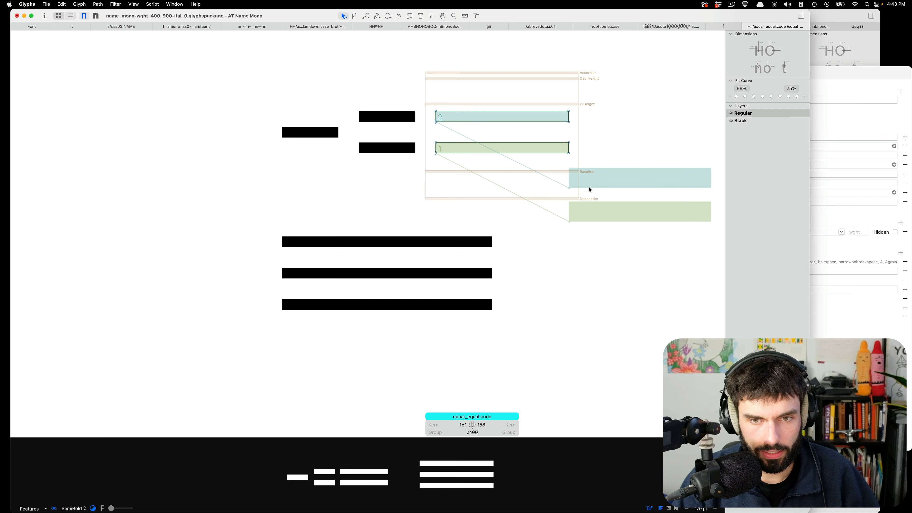
scroll(588, 189, right, 1)
key(super+2)
key(super+1)
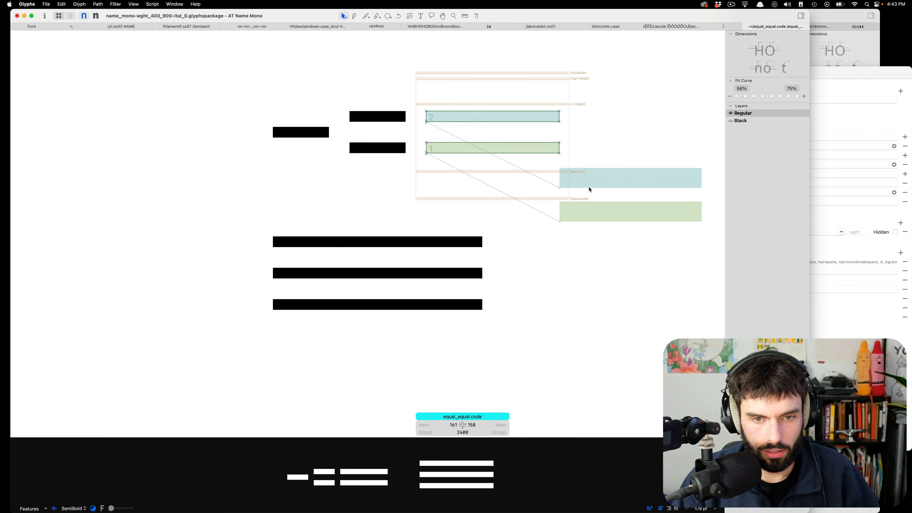
Step: In Font Info, enable the isFixedPitch custom parameter and tick its value
click(837, 336)
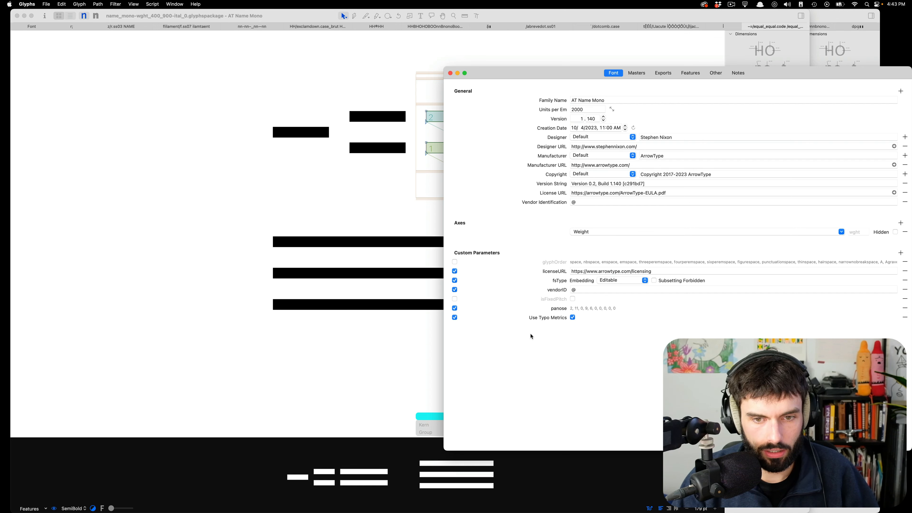
click(323, 350)
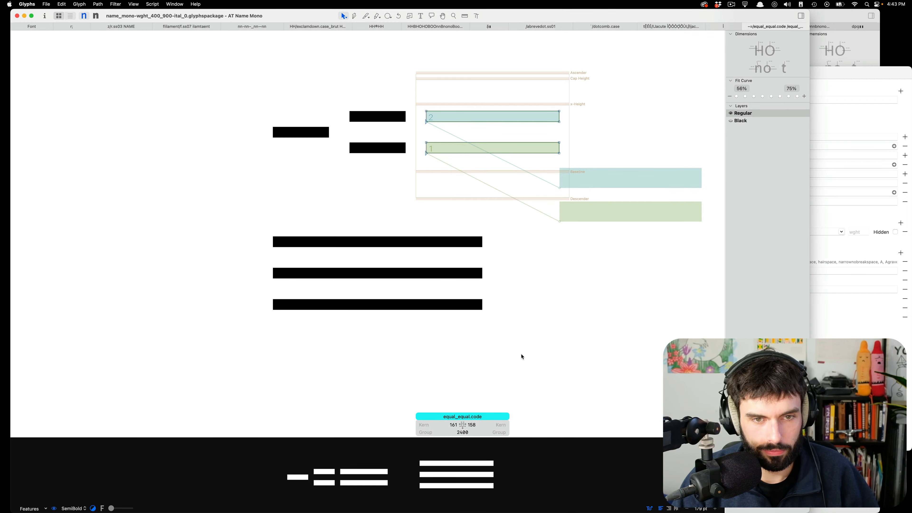
key(super+i)
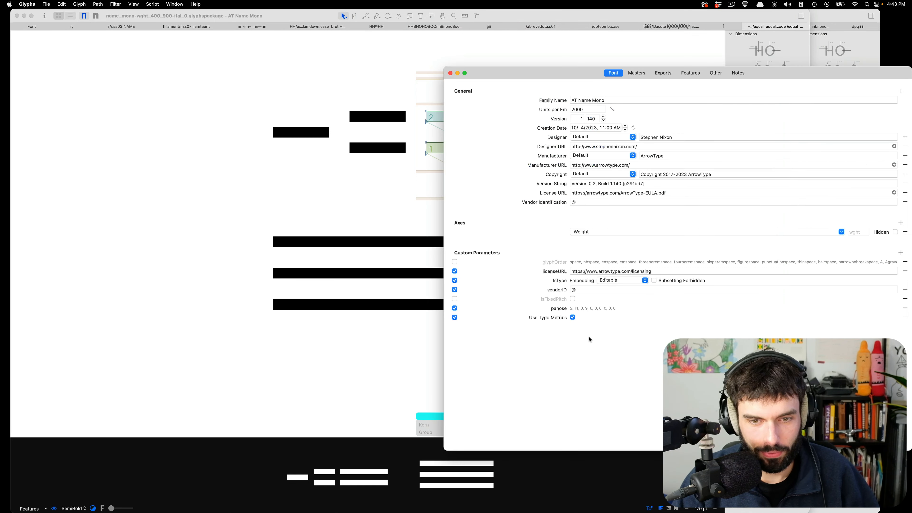
click(454, 300)
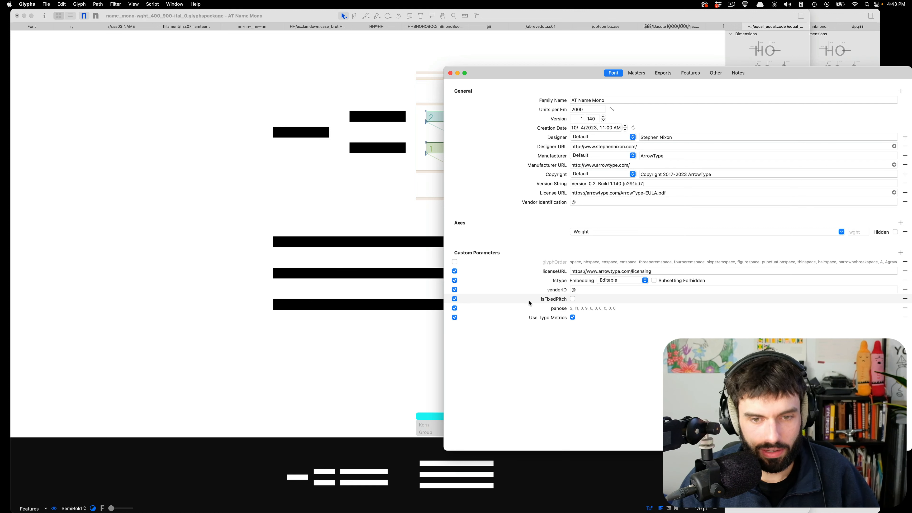
click(573, 299)
click(315, 345)
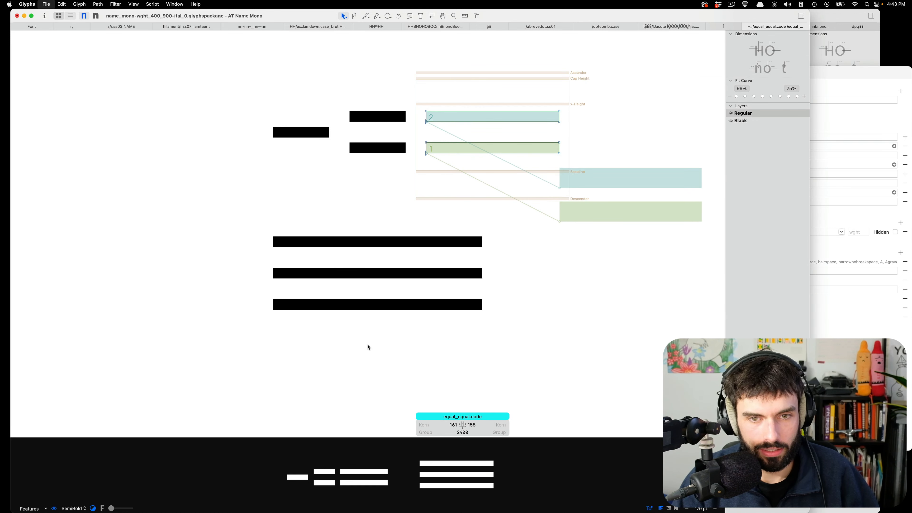
Step: Rename the triple-bar glyph equal_equal.code.001 to equal_equal_equal.code
key(super+2)
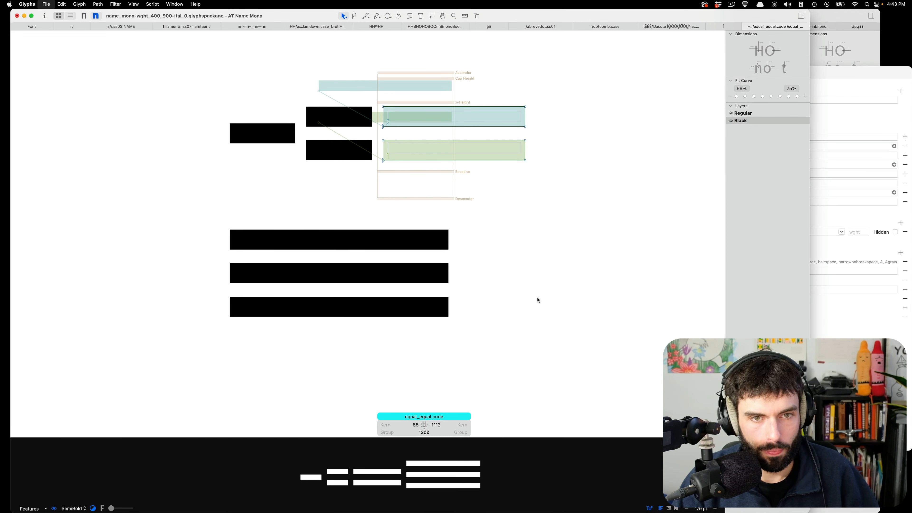
key(t)
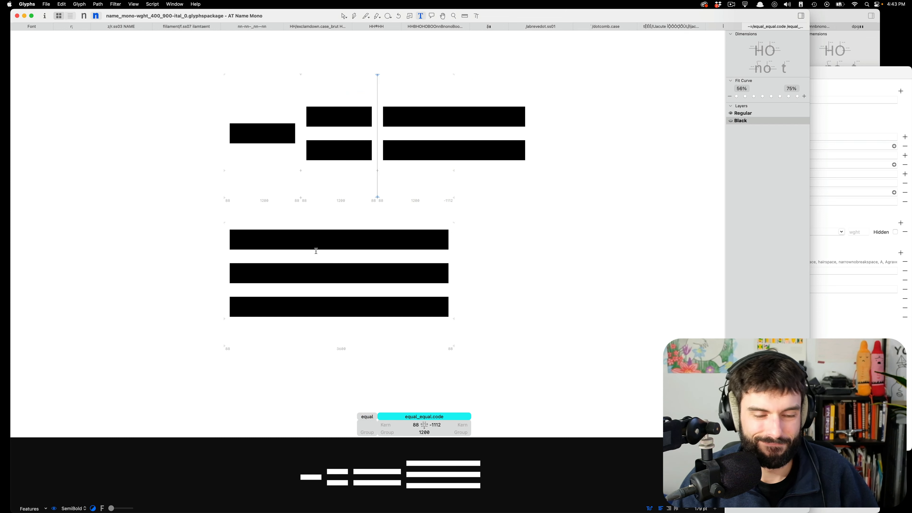
click(245, 241)
click(374, 109)
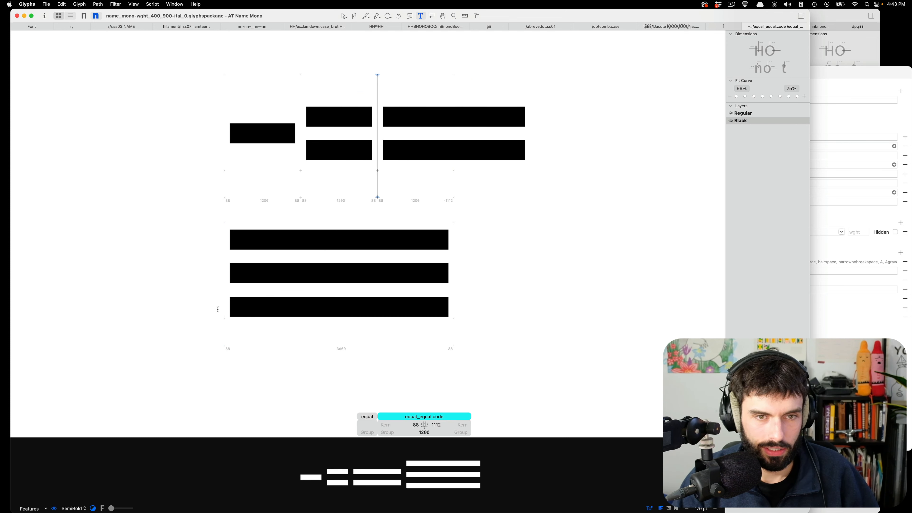
click(219, 310)
click(275, 417)
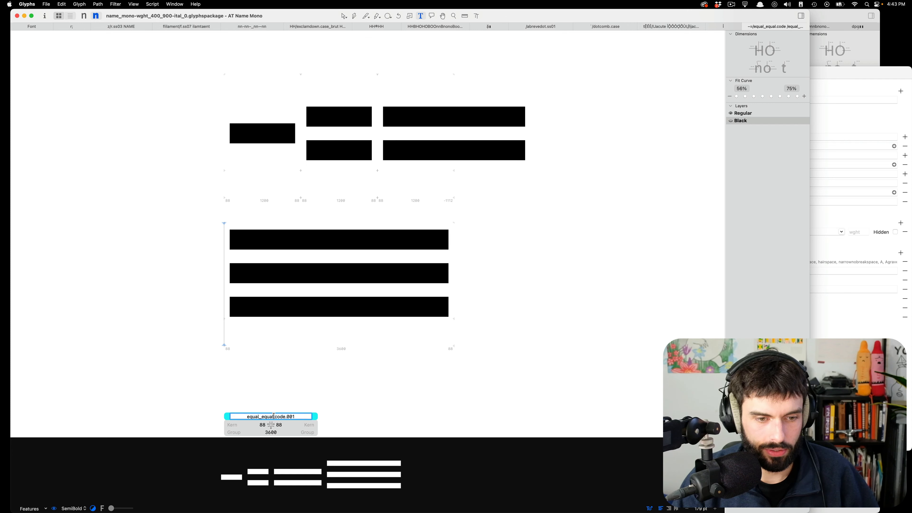
key(BackSpace)
text(_equal.)
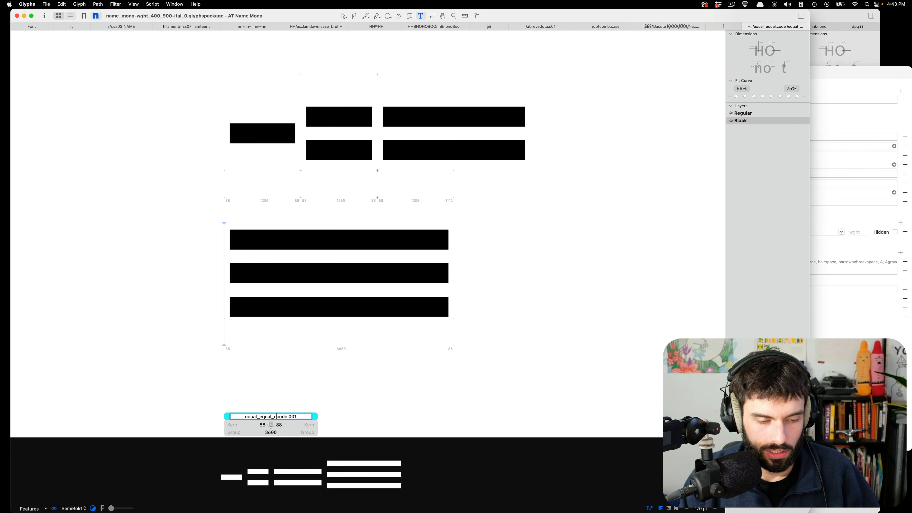
key(End)
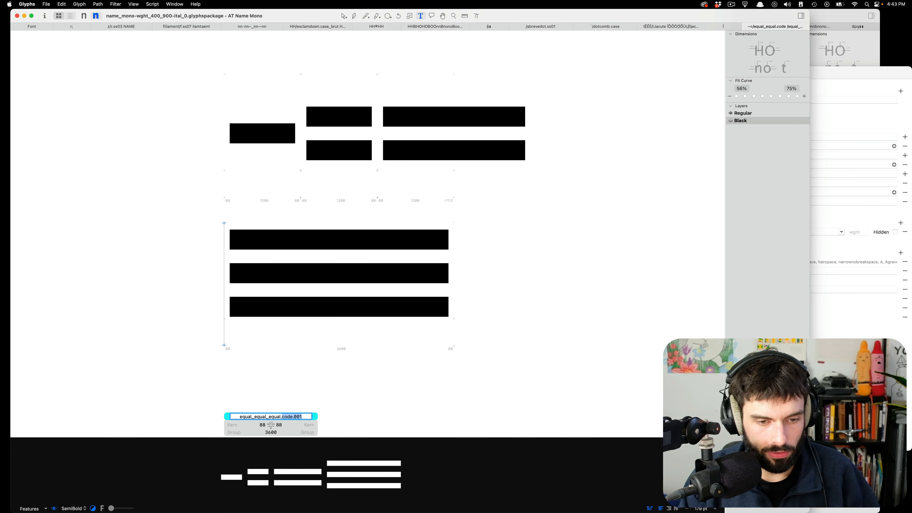
key(BackSpace)
key(BackSpace)
key(BackSpace)
key(BackSpace)
key(Return)
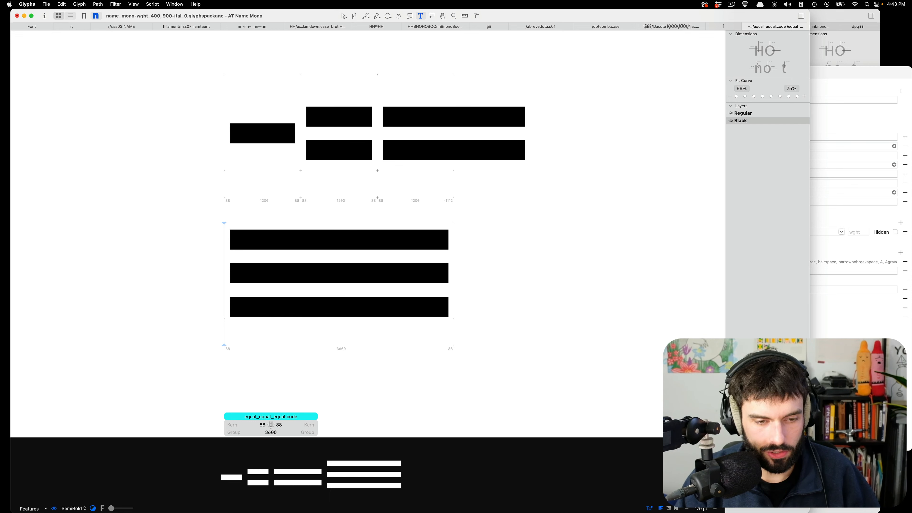
Step: Review Font Info and select all contours of equal_equal.code in the Black master
click(422, 312)
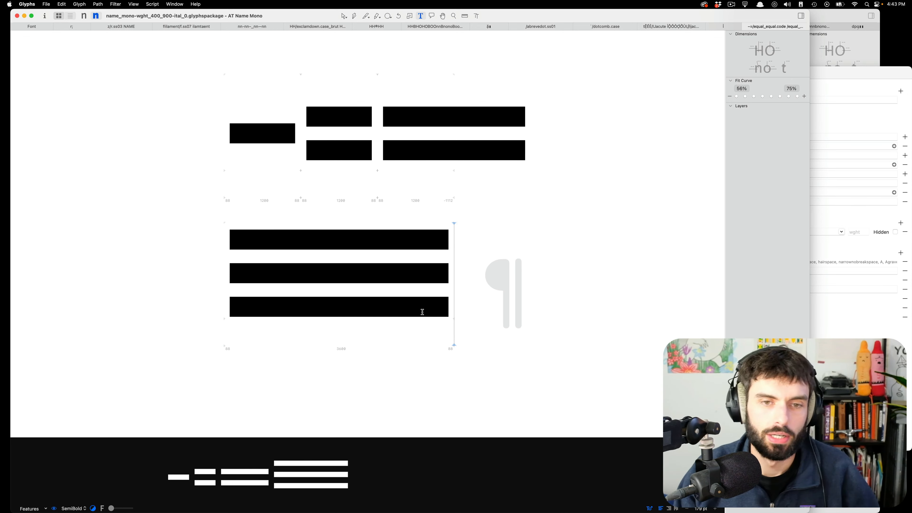
key(super+i)
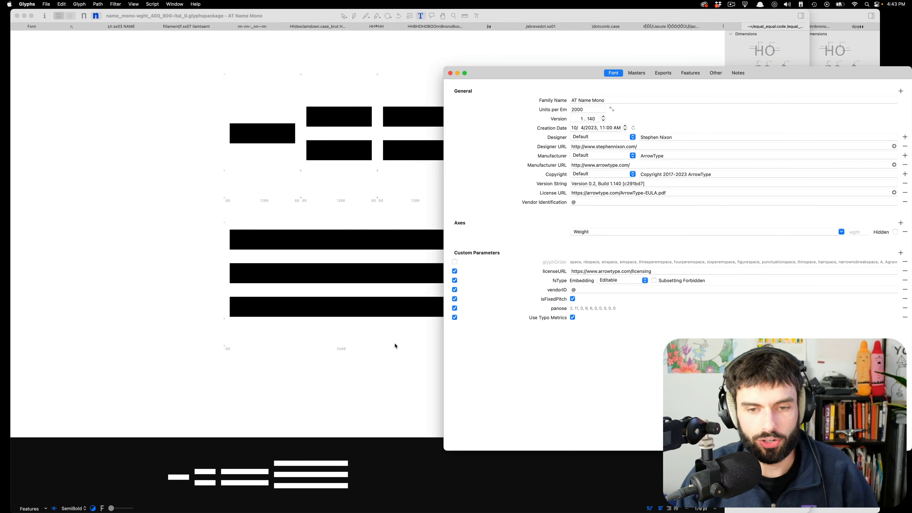
key(super+w)
click(300, 156)
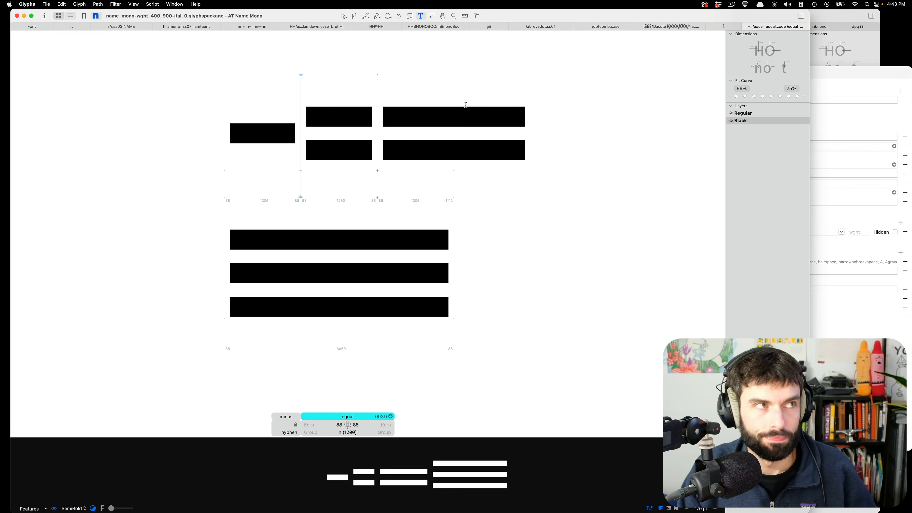
click(370, 122)
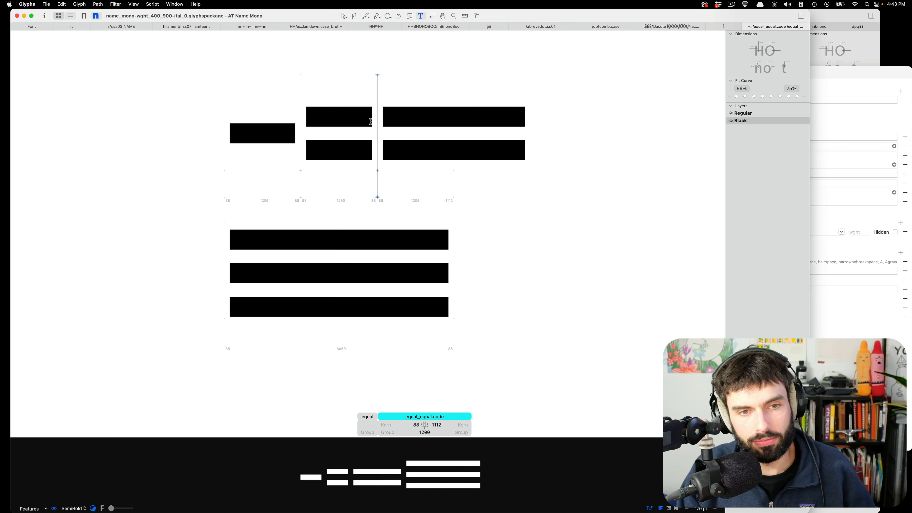
click(223, 262)
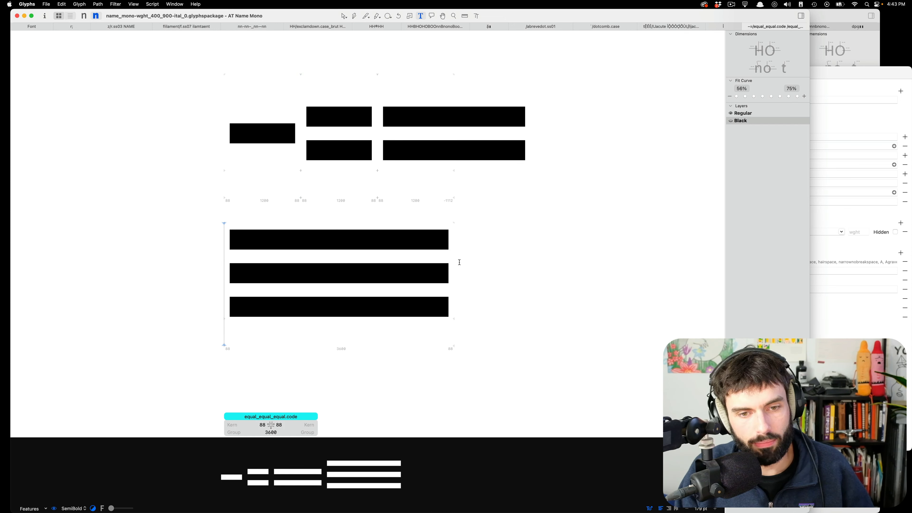
double_click(439, 156)
key(cmd+a)
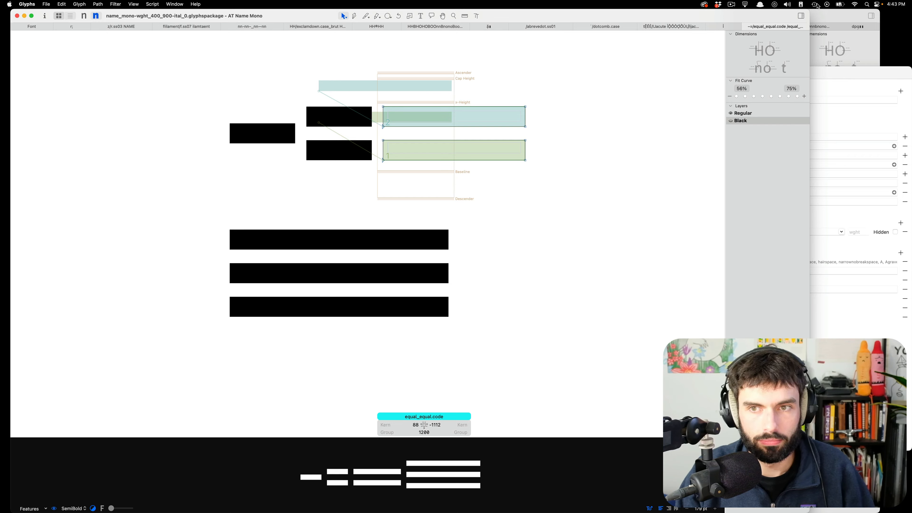
Step: Switch to the italic font window and add a new glyph named equal_equal.code
click(817, 17)
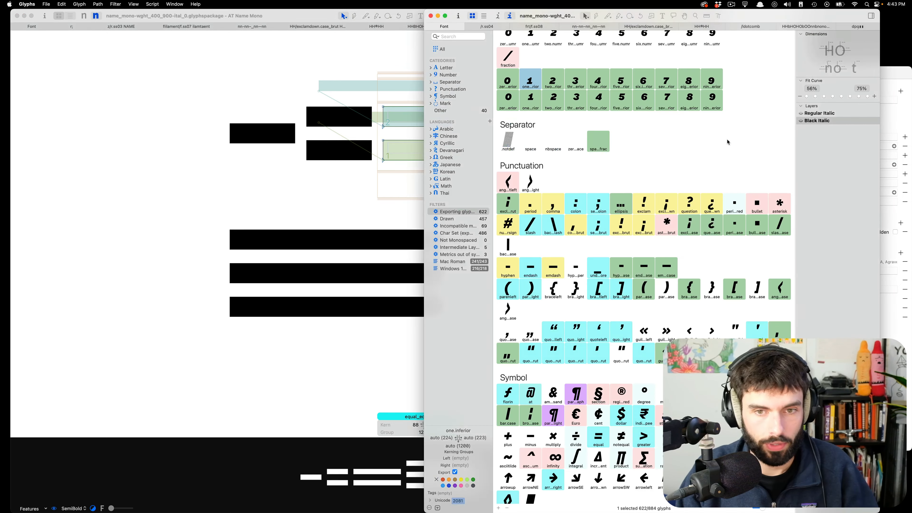
scroll(674, 186, down, 10)
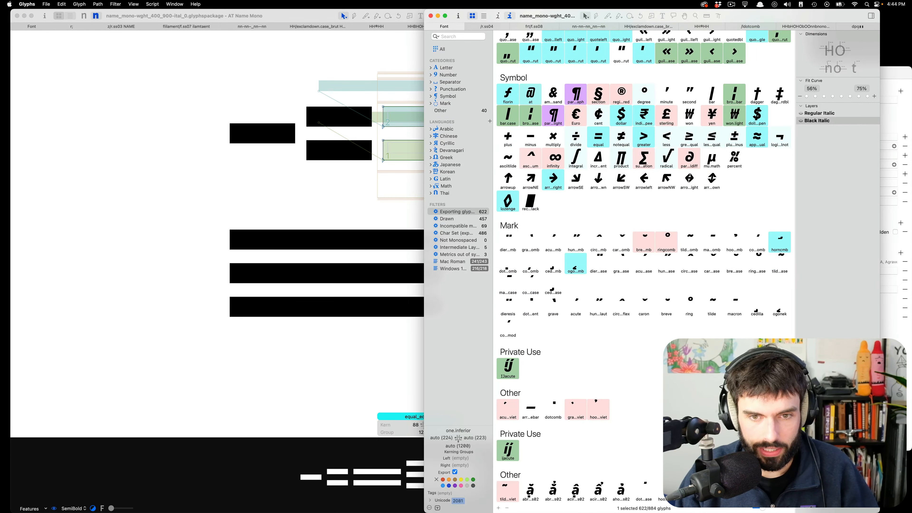
key(super+shift+g)
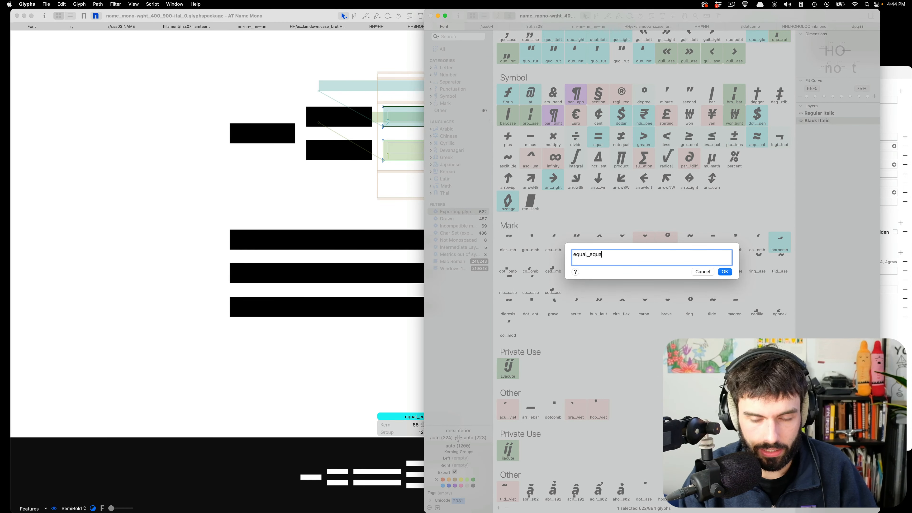
text(equal_equal.cod)
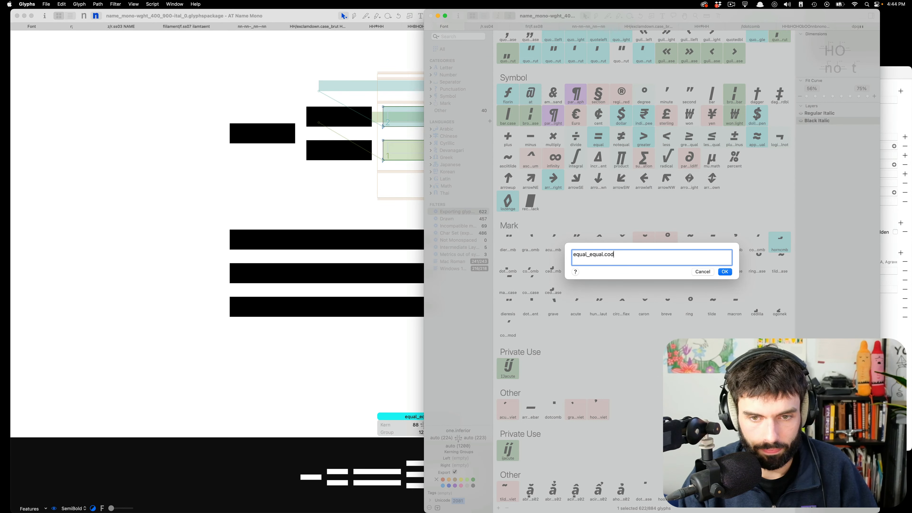
text(e)
key(Return)
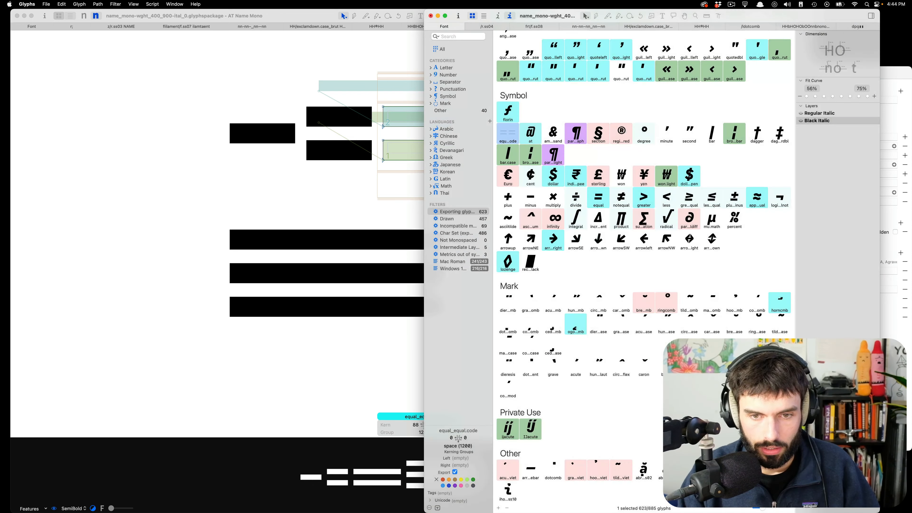
Step: Add a new glyph named equal_equal_equal.code to the italic font
key(super+shift+g)
text(equal_equal.code)
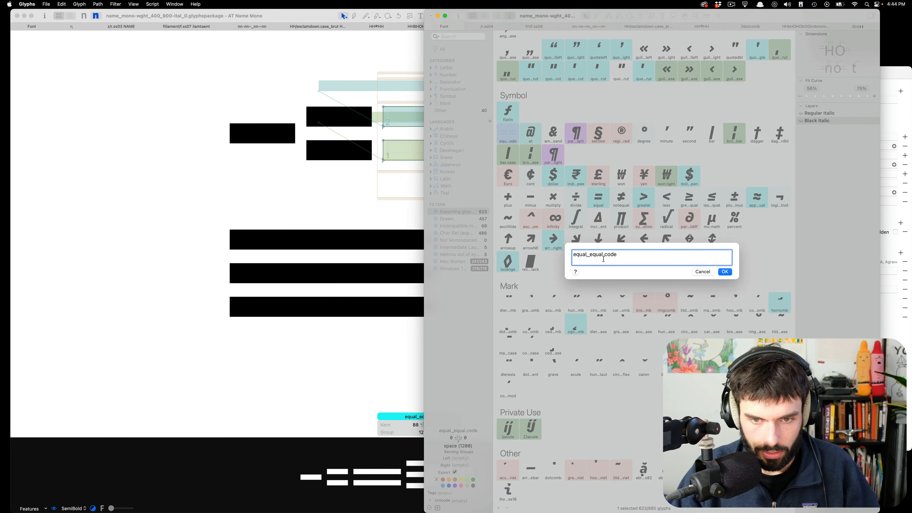
click(603, 255)
text(_equal)
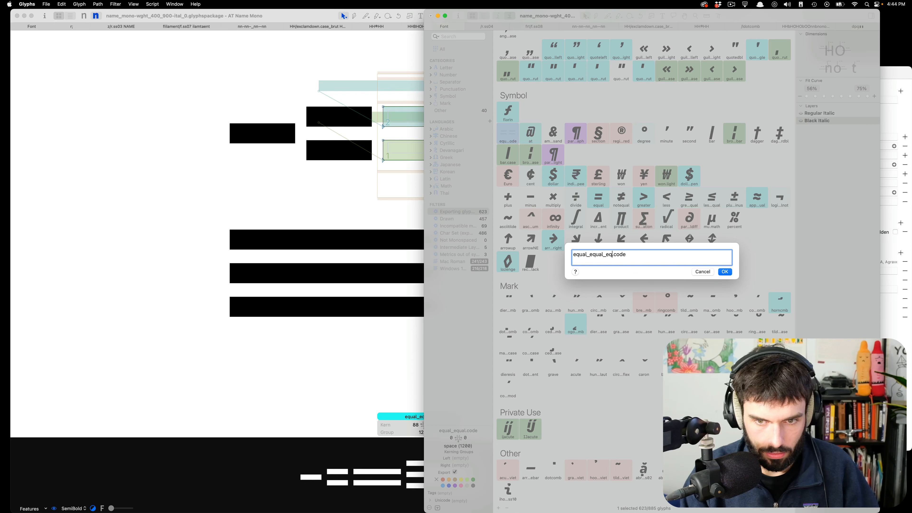
key(Return)
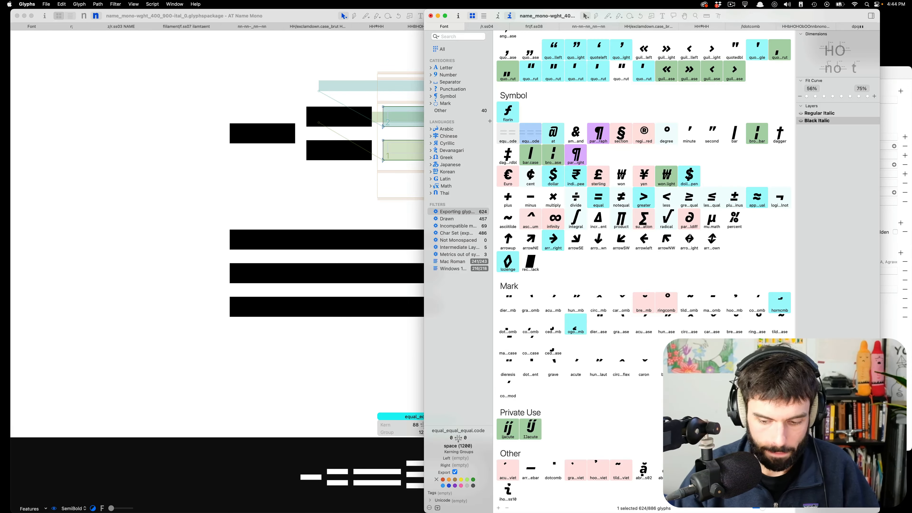
Step: Filter the italic font's glyphs by "equal_" and open equal_equal.code for editing
scroll(669, 264, down, 1)
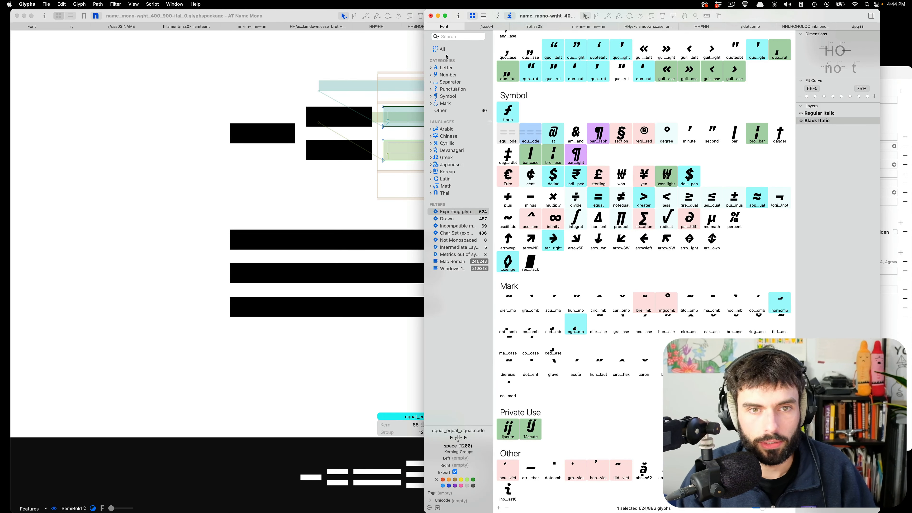
click(454, 48)
click(453, 36)
text(equ)
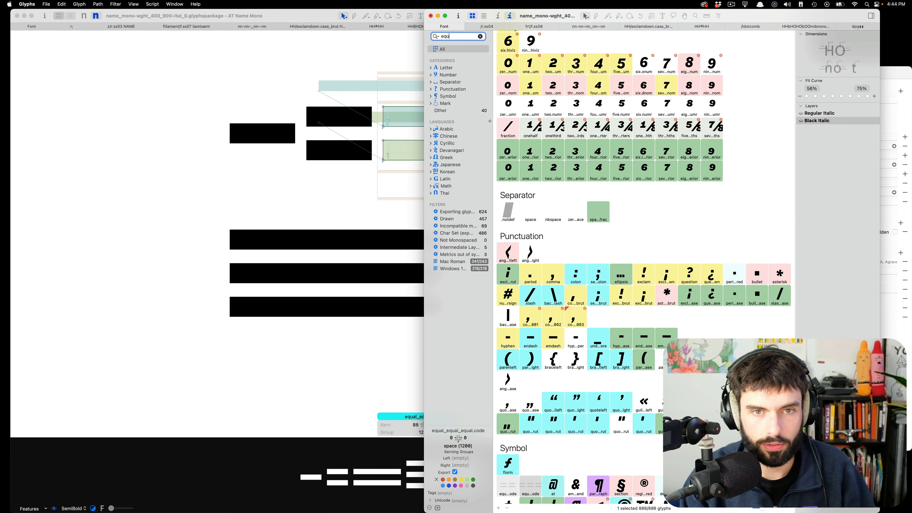
text(al_)
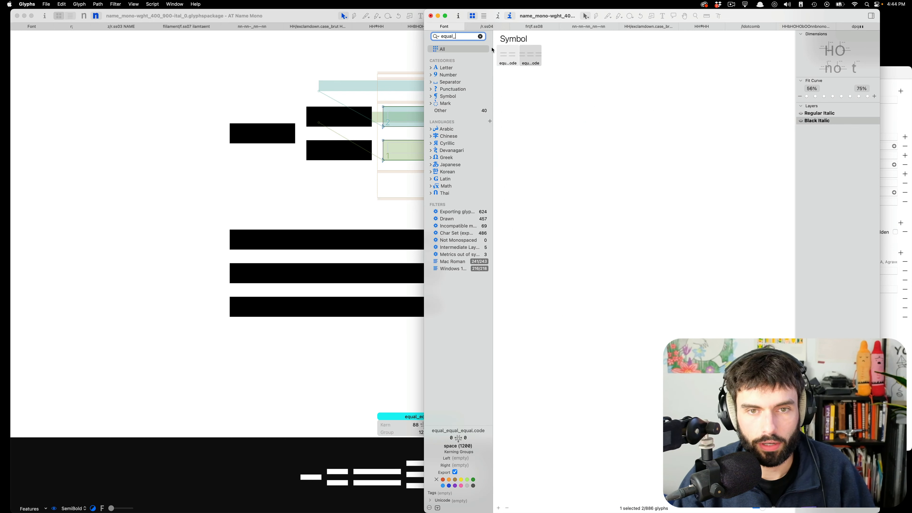
click(507, 53)
double_click(527, 59)
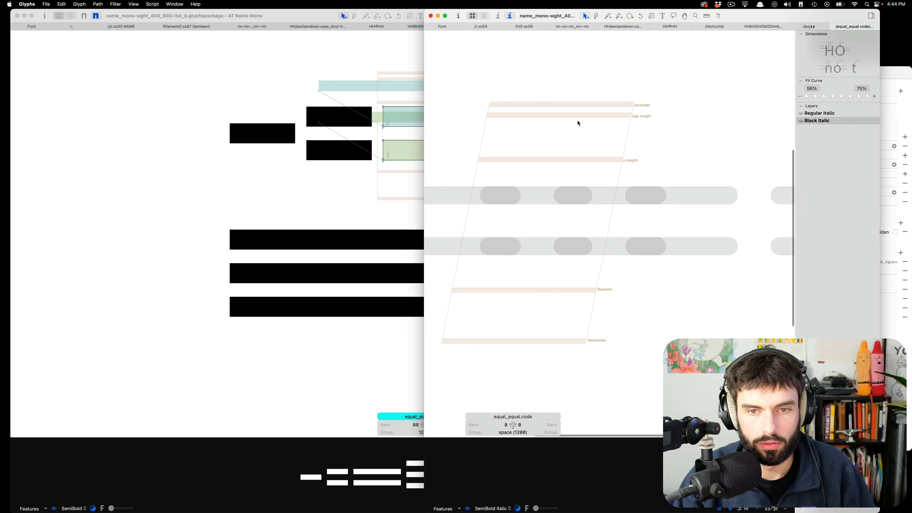
Step: In the italic font's Font Info, disable the isFixedPitch custom parameter and return to the glyph
key(super+i)
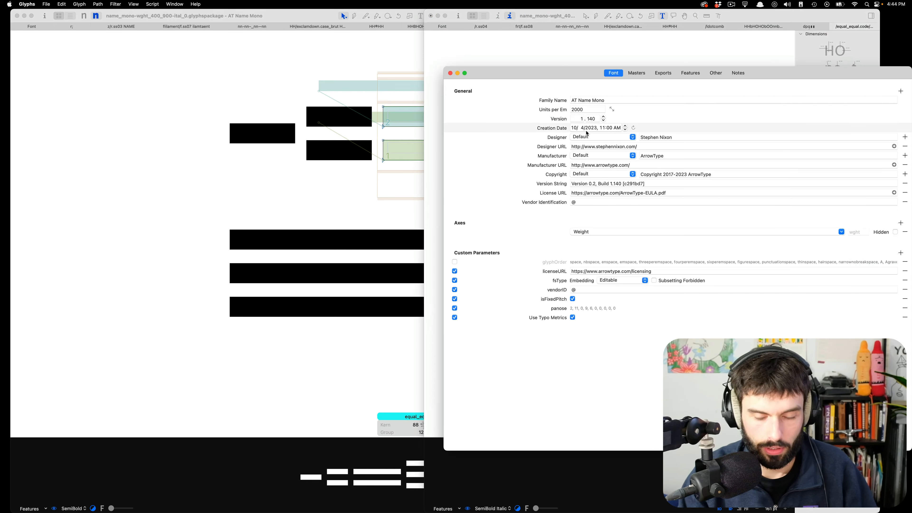
click(456, 299)
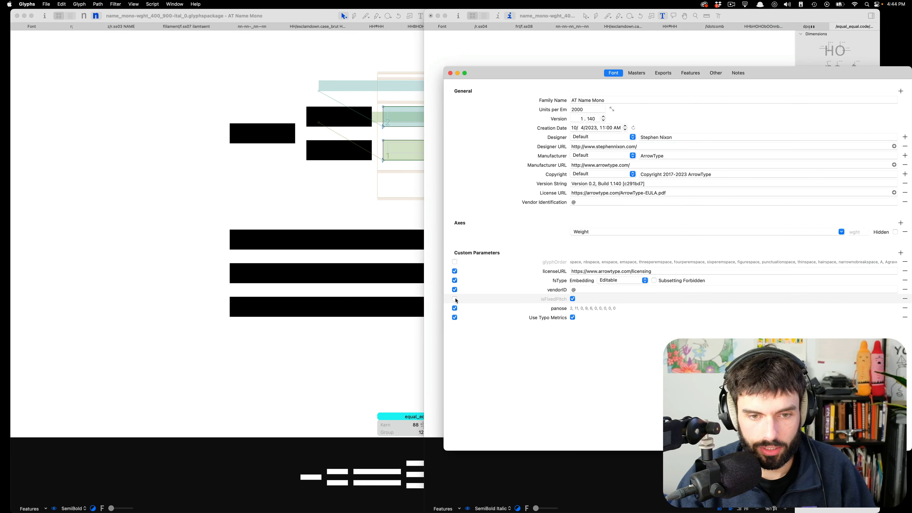
key(super+grave)
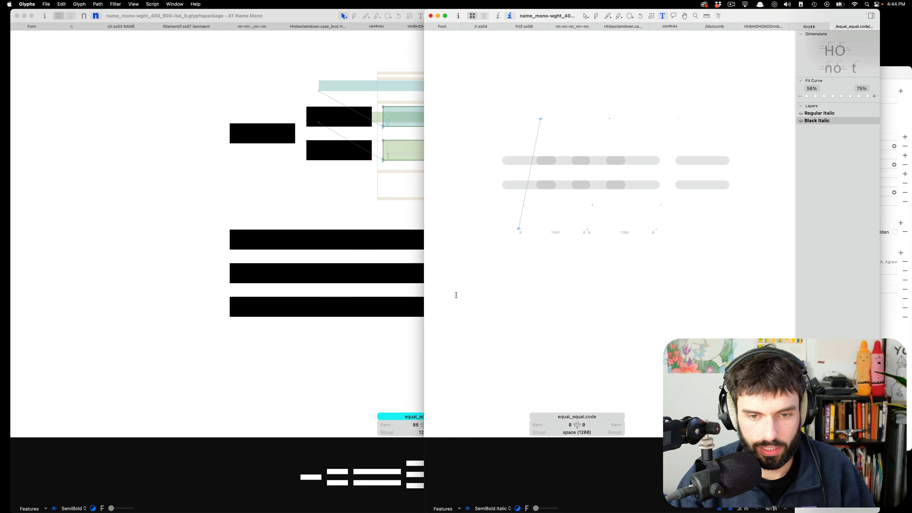
Step: Set equal_equal.code's width to 2400 units in the italic Black layer
click(588, 433)
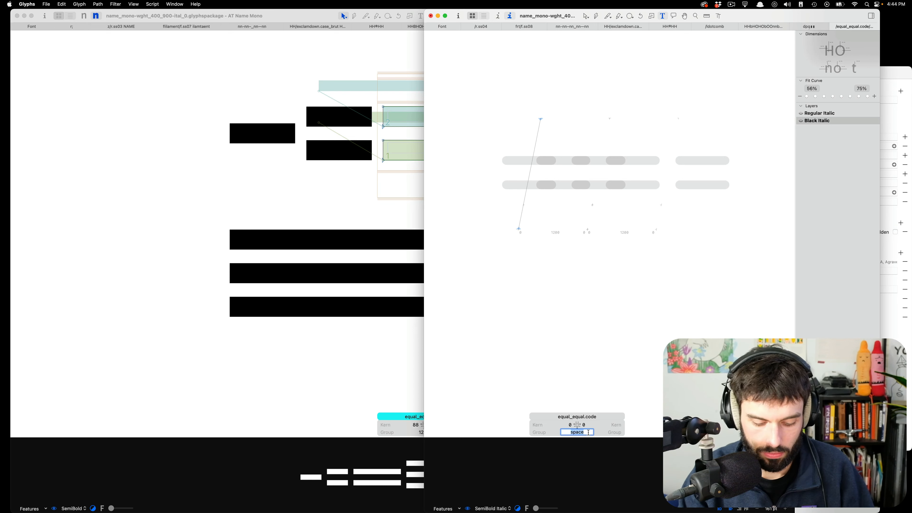
text(n*2)
key(Tab)
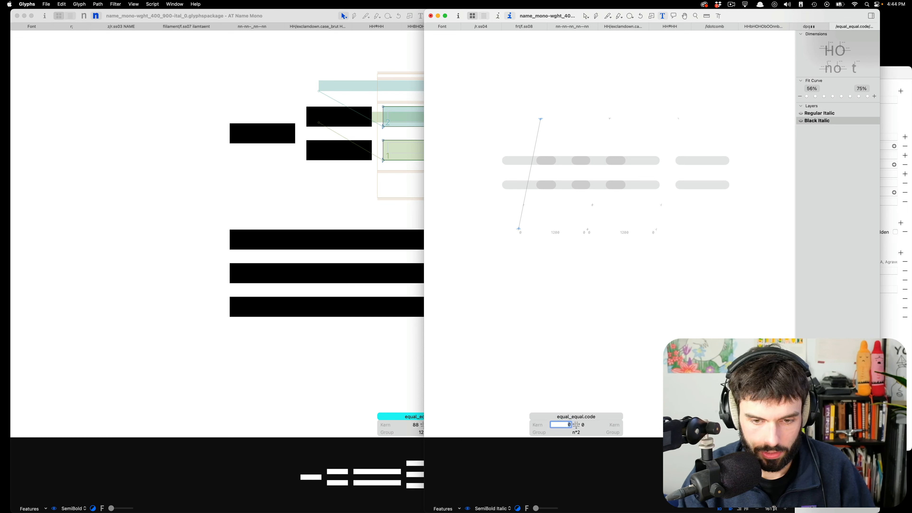
click(581, 432)
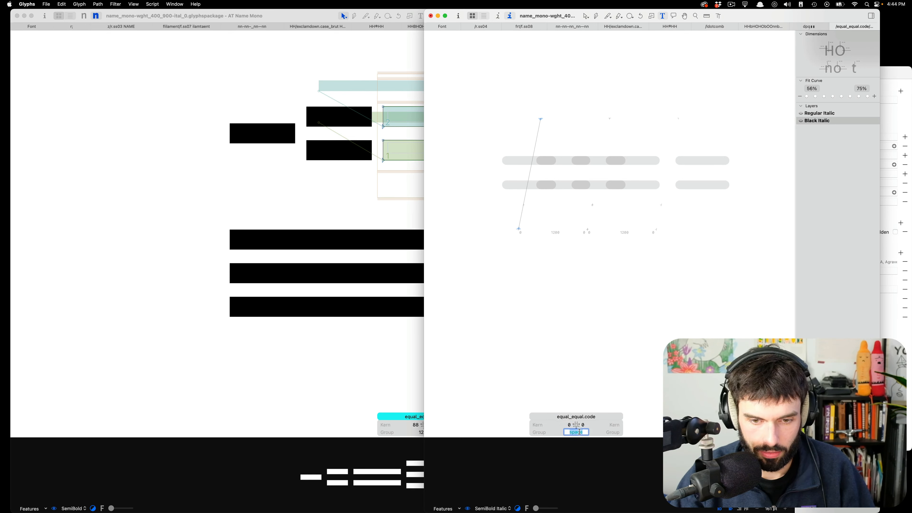
text(2400)
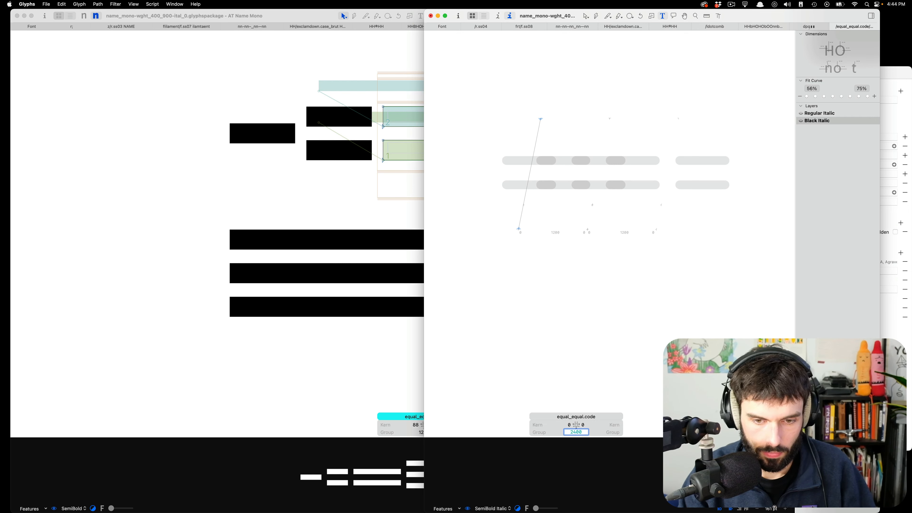
key(Tab)
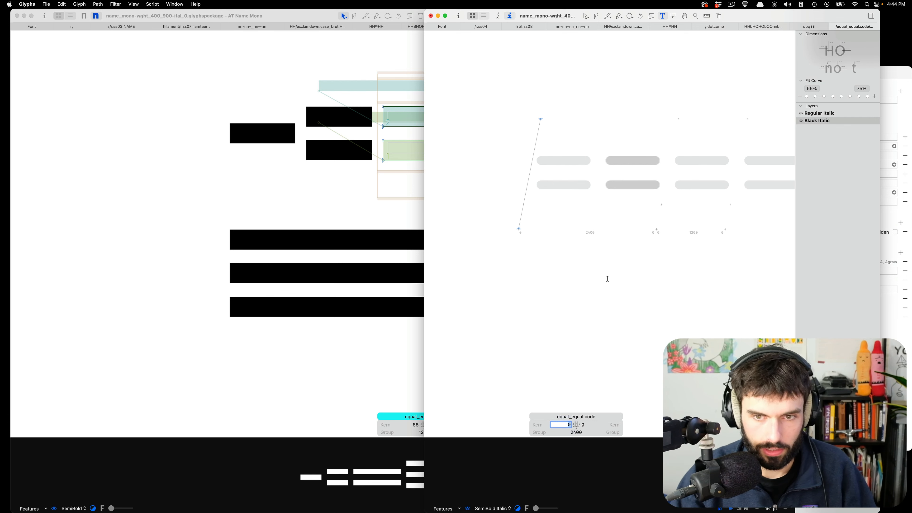
Step: Set equal_equal_equal.code's width to 3600 units
click(646, 318)
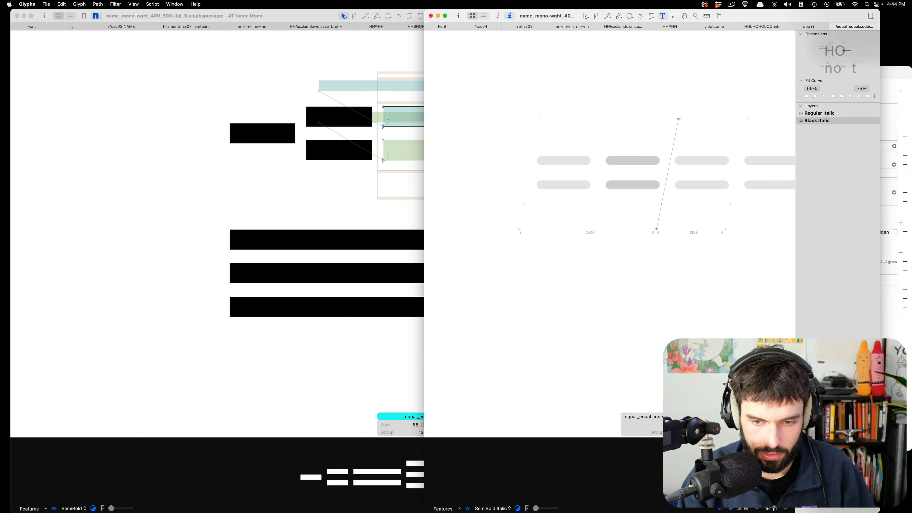
text(3600)
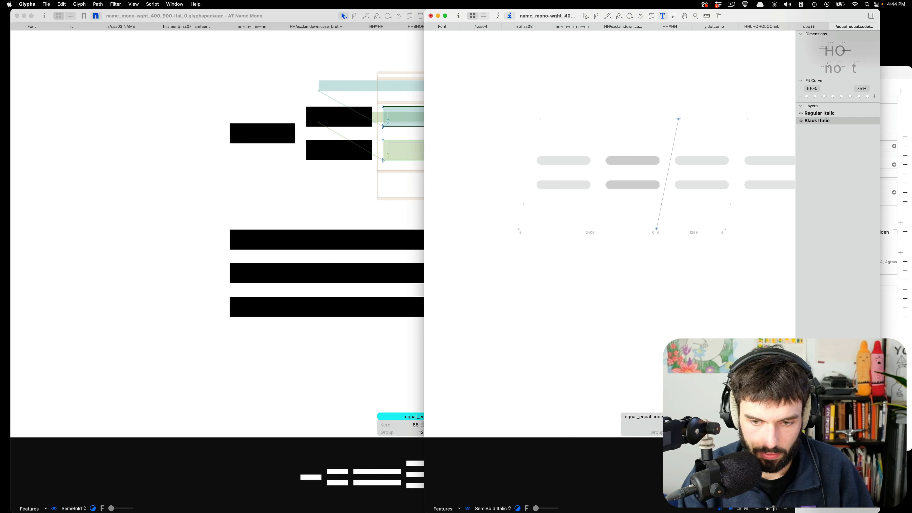
key(Tab)
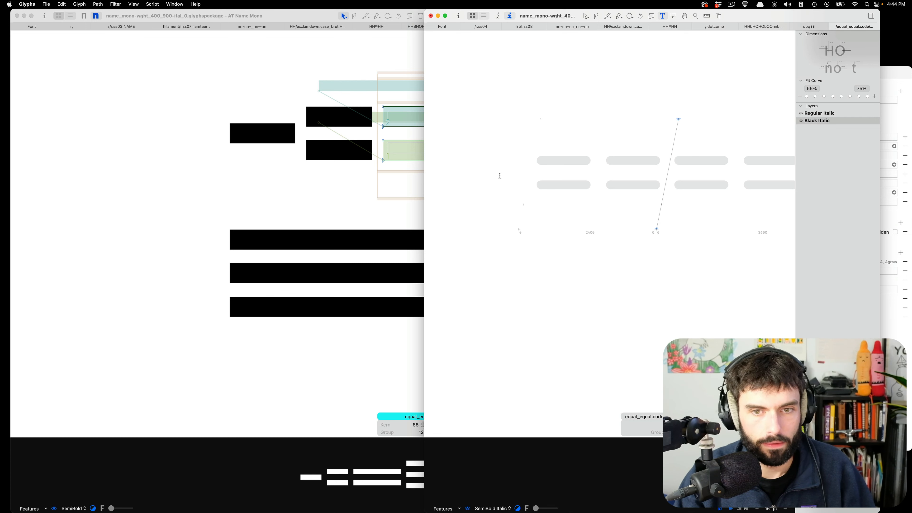
Step: Copy the equal_equal.code bars from the upright Black master and paste them into the italic Black Italic layer
click(396, 162)
key(super+a)
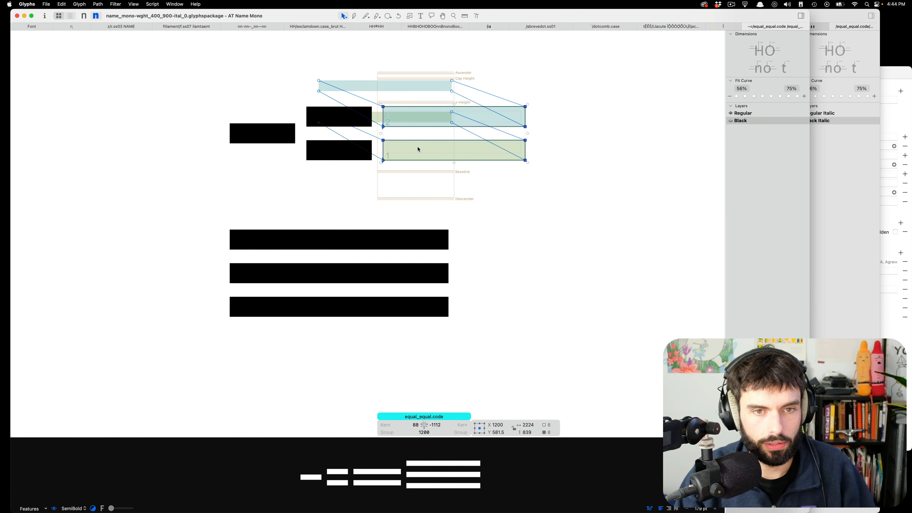
key(super+grave)
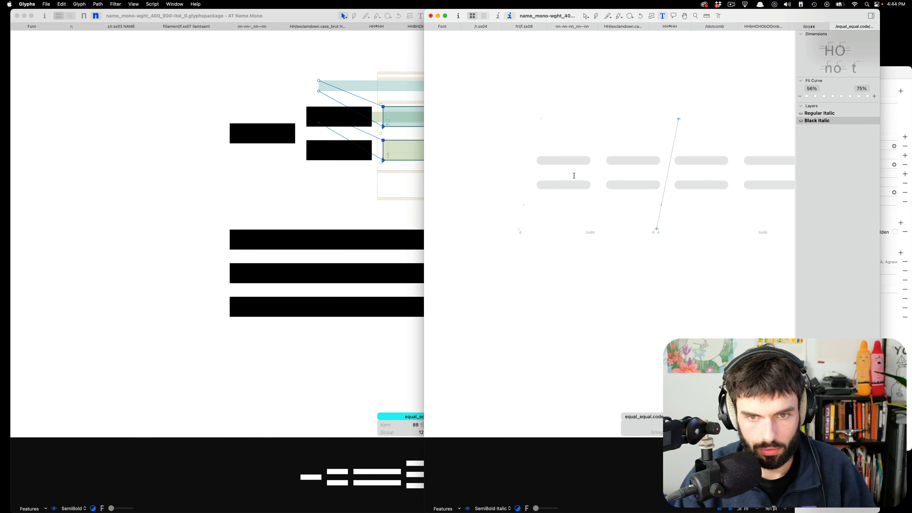
key(Escape)
key(super+v)
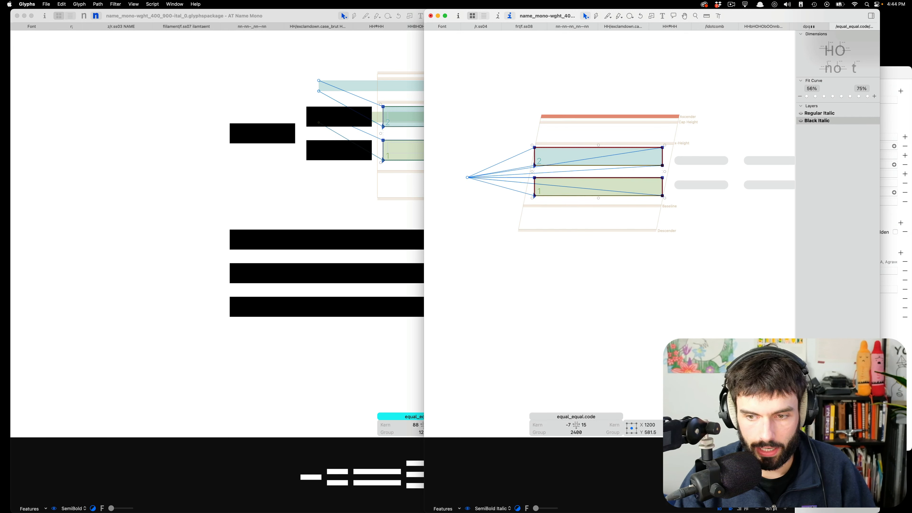
Step: Slant the pasted bars to the italic angle and adjust their sidebearings to 88 units
key(ctrl+super+r)
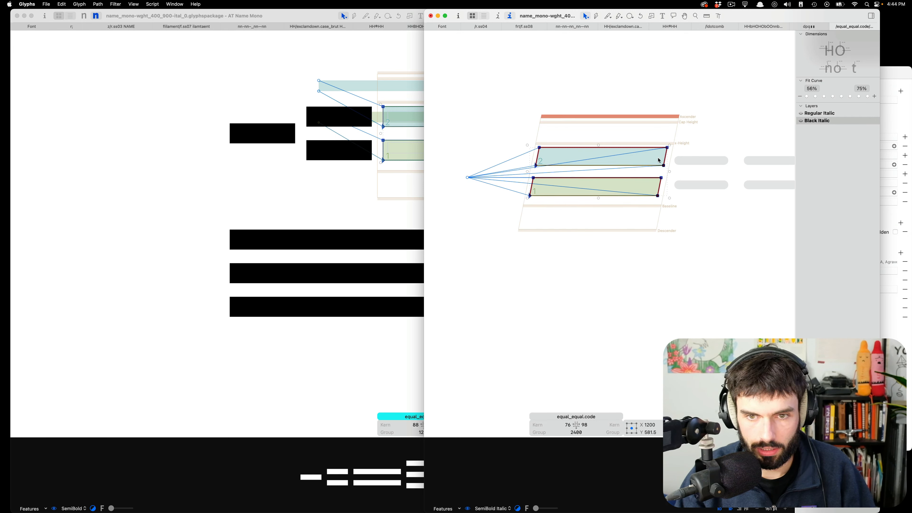
click(623, 207)
scroll(609, 190, right, 1)
scroll(600, 182, up, 3)
scroll(600, 184, up, 1)
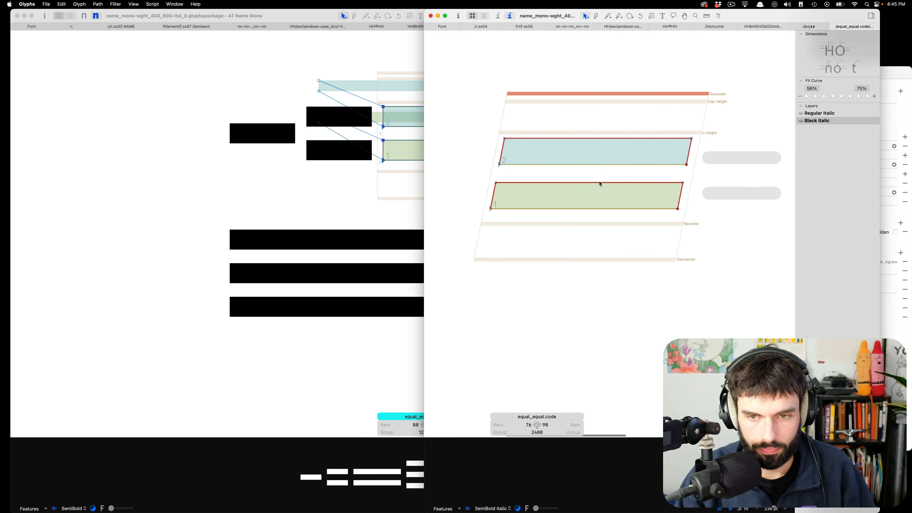
key(super+a)
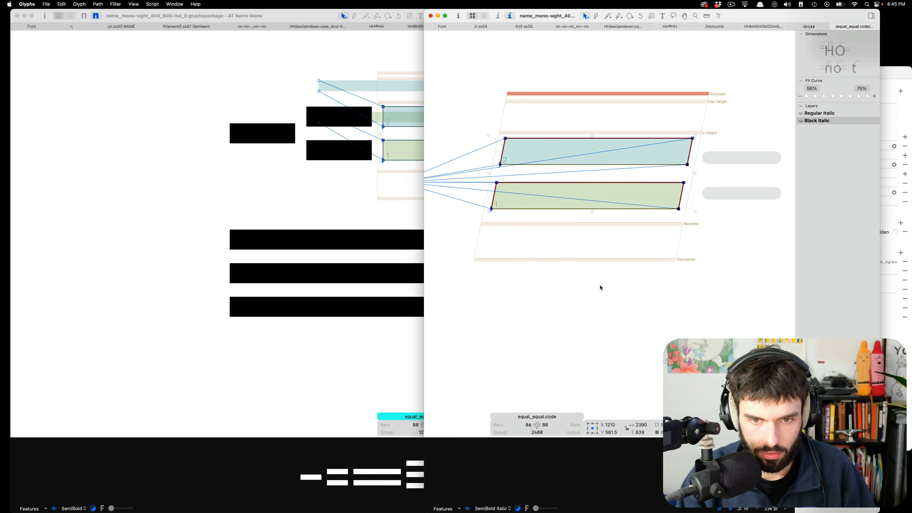
drag(601, 293, 466, 85)
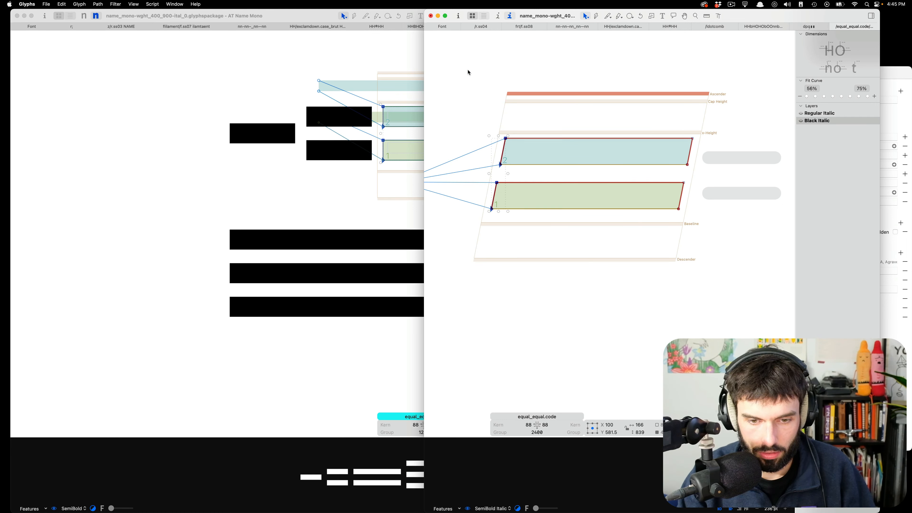
click(469, 72)
scroll(528, 104, up, 3)
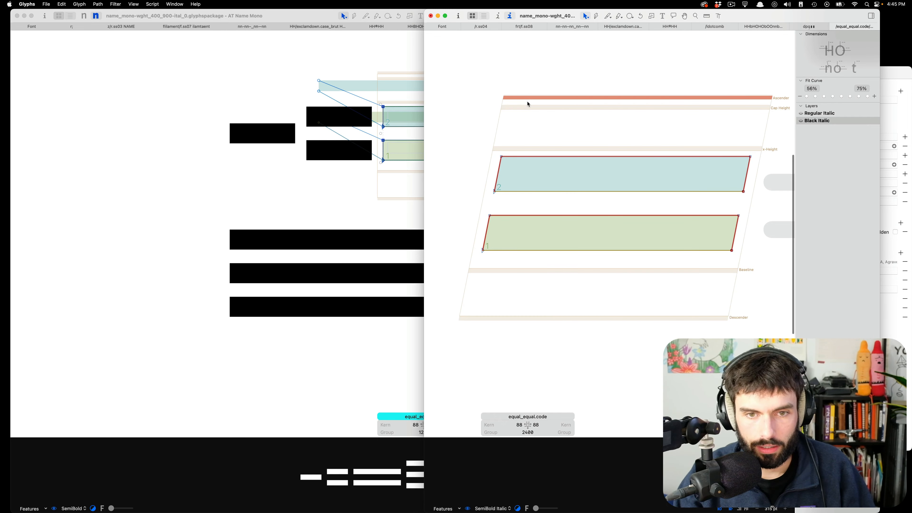
Step: Run a script from the ArrowType outlines submenu on equal_equal.code
key(ctrl+alt+Return)
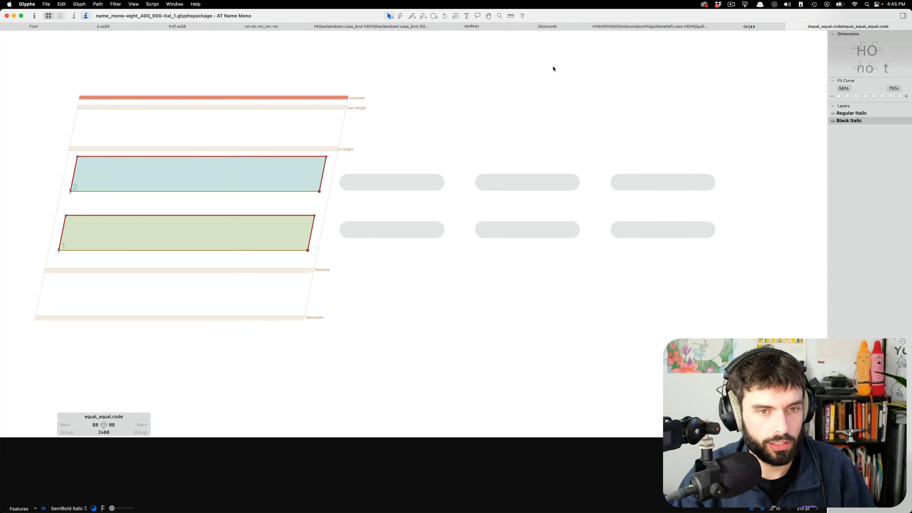
scroll(553, 68, left, 5)
click(153, 4)
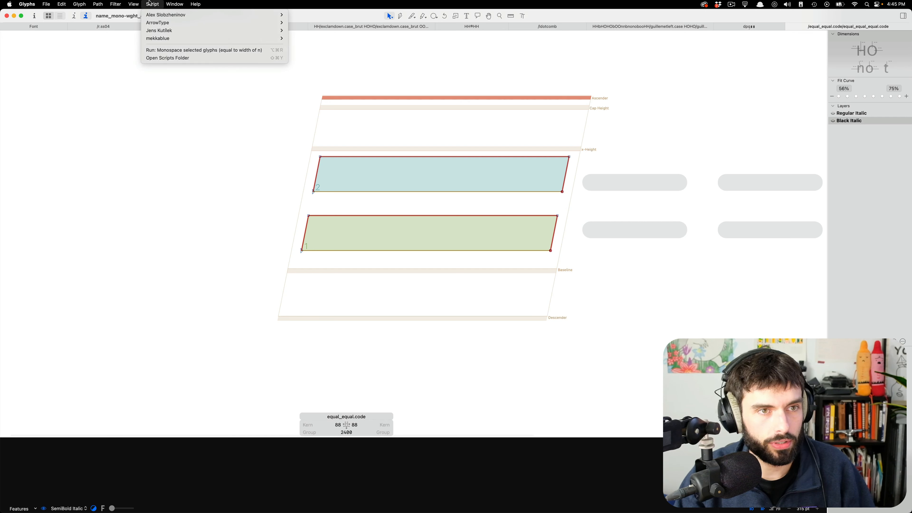
mouse_move(159, 26)
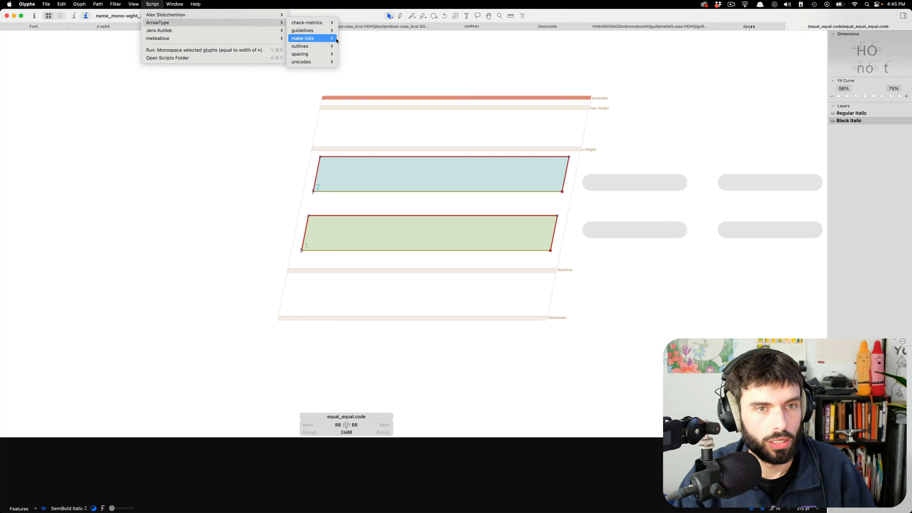
mouse_move(331, 48)
click(483, 116)
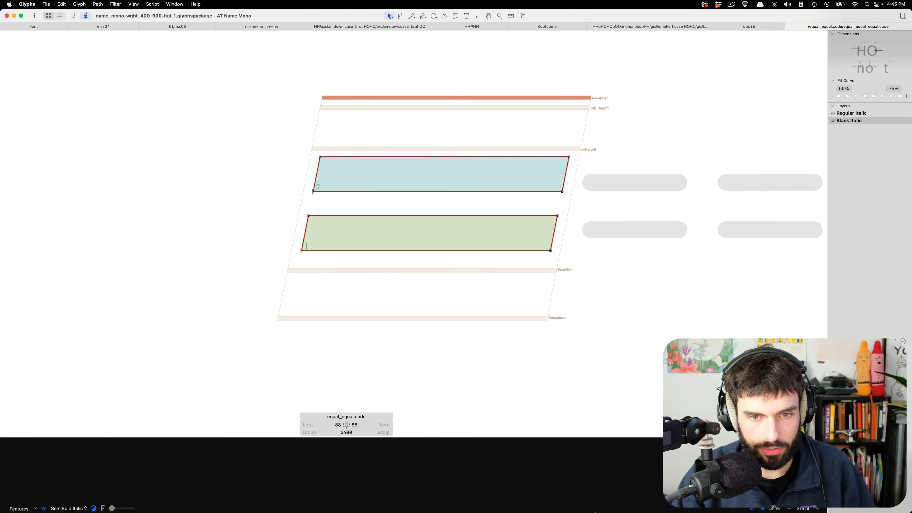
Step: Check the Glyphs scripts in Visual Studio Code, then return to Glyphs
mouse_move(648, 510)
click(737, 497)
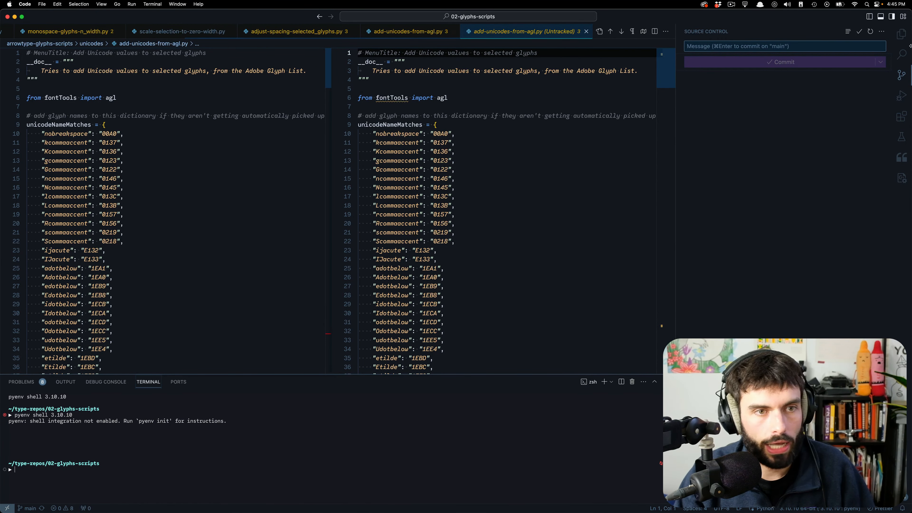
click(903, 37)
key(super+Tab)
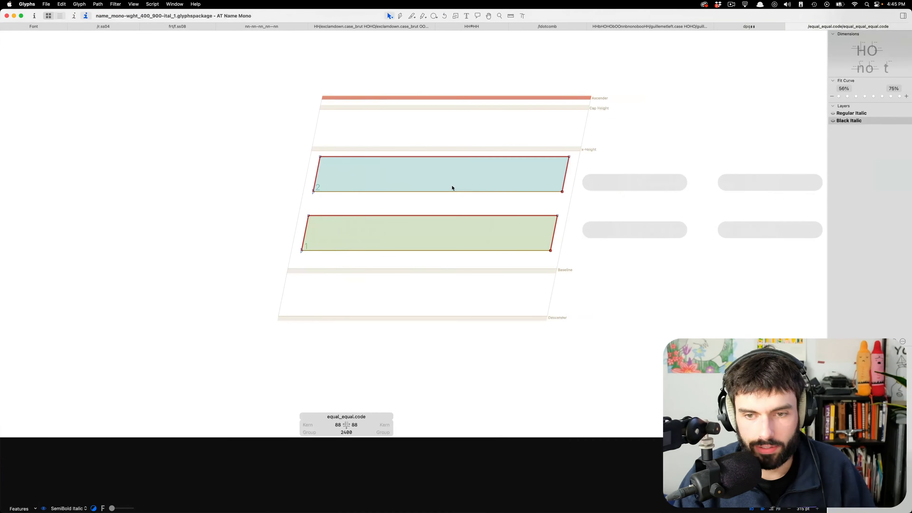
Step: Type "it" in the edit view before equal_equal.code to preview it in context
drag(318, 292, 276, 200)
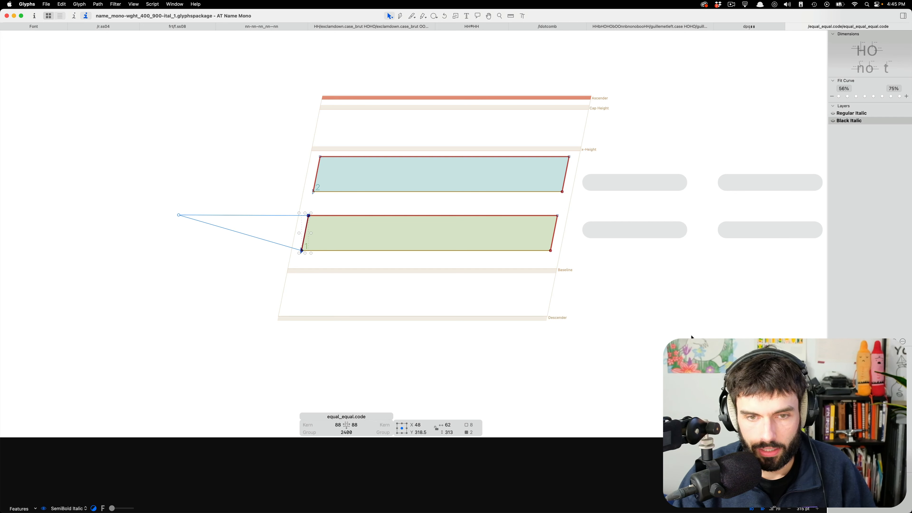
text(t)
text(it)
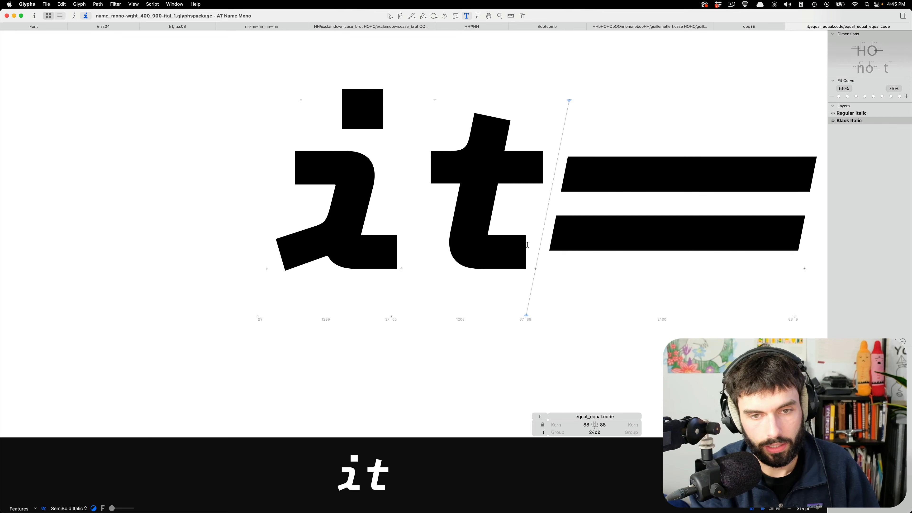
key(Escape)
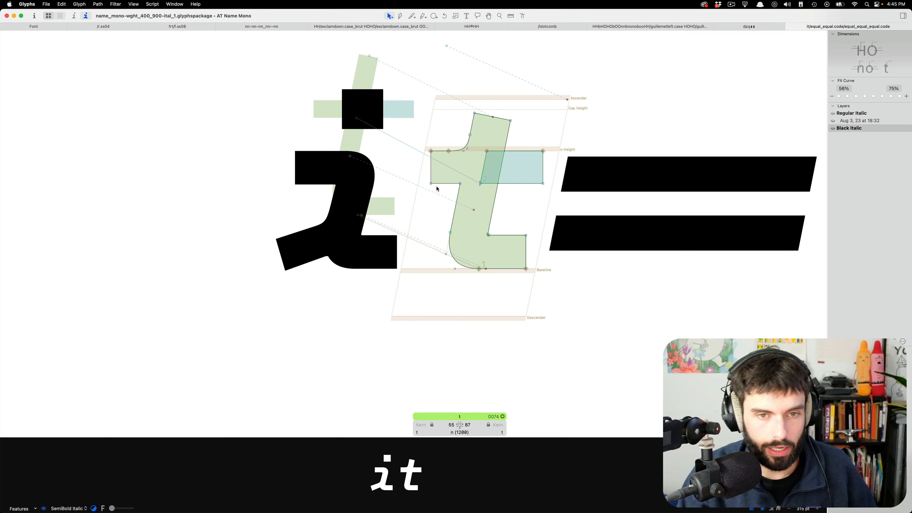
Step: Remove the preview letters "i" and "t" before equal_equal.code from the edit view text
double_click(397, 221)
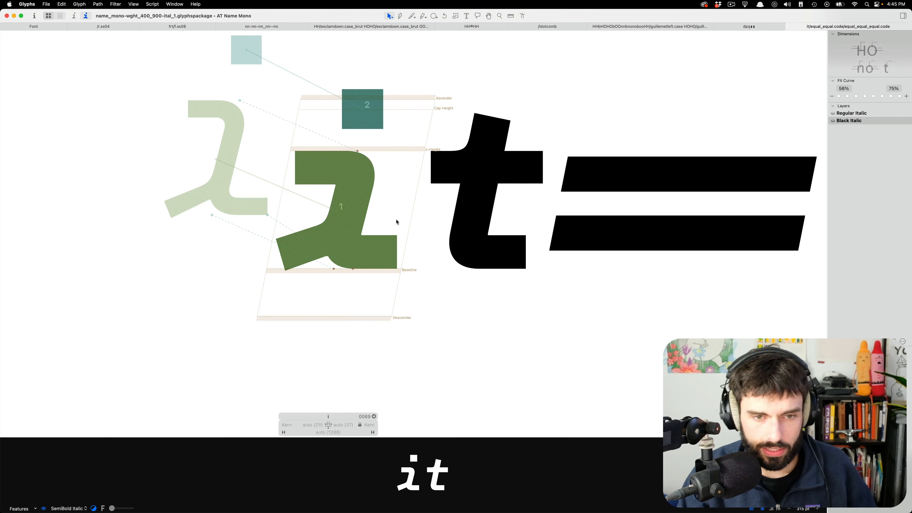
key(t)
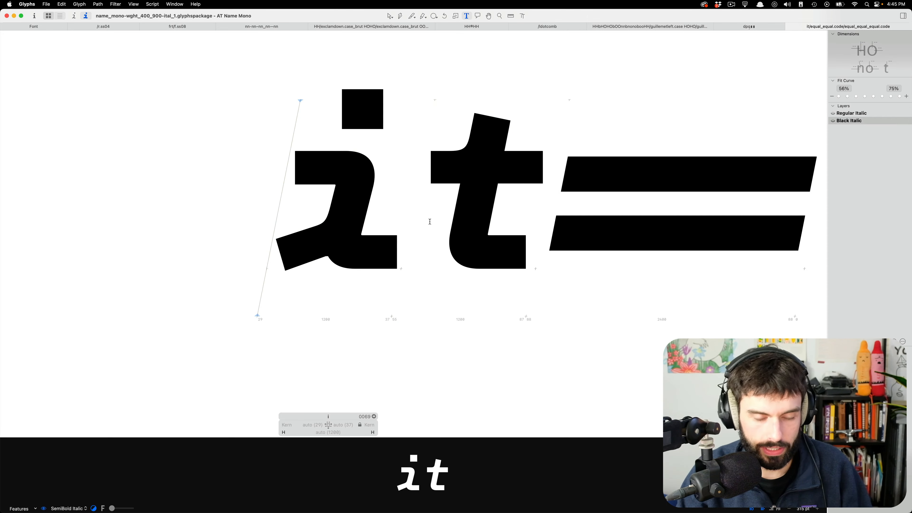
click(407, 208)
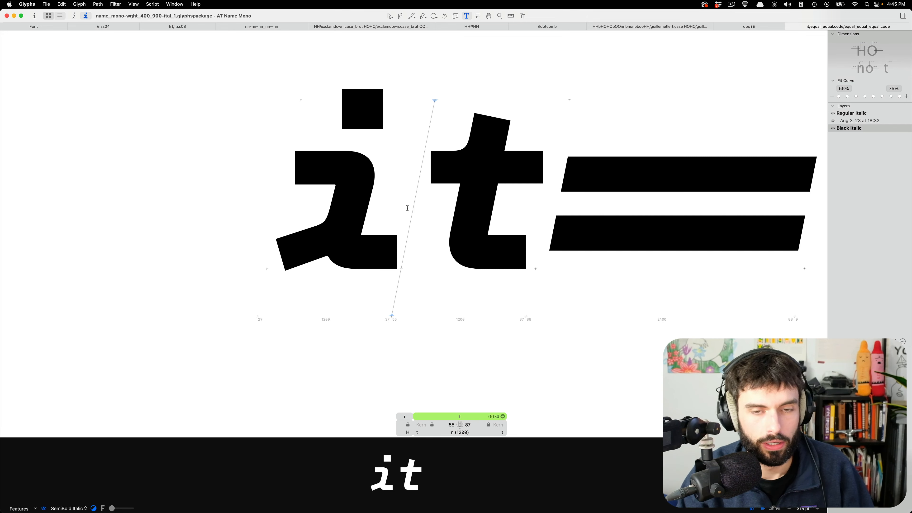
key(BackSpace)
key(Escape)
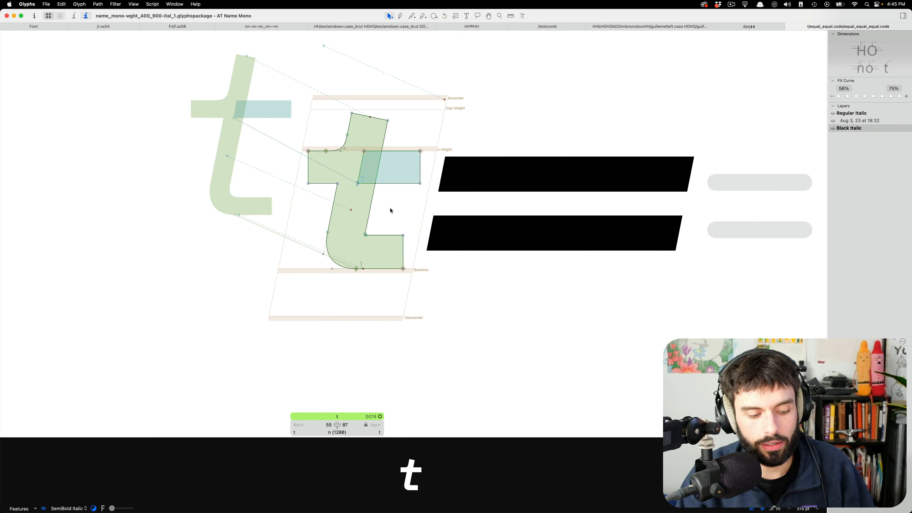
key(space)
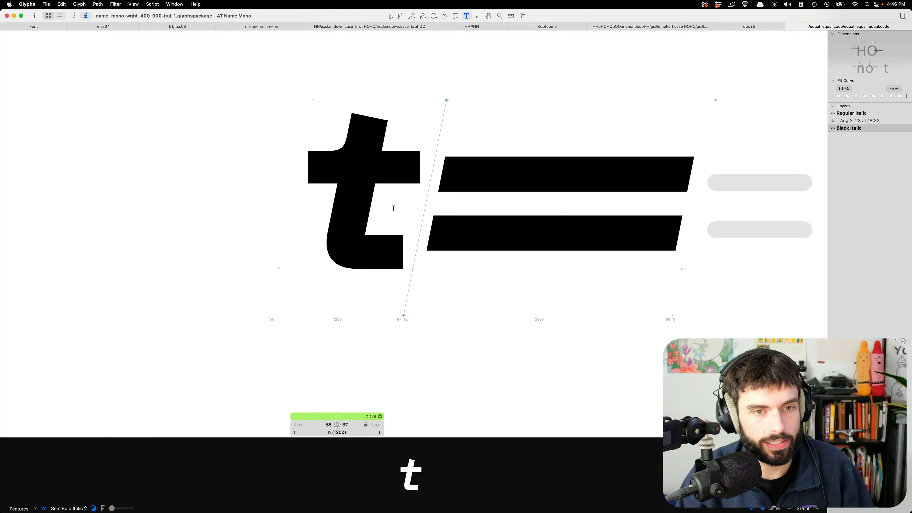
key(t)
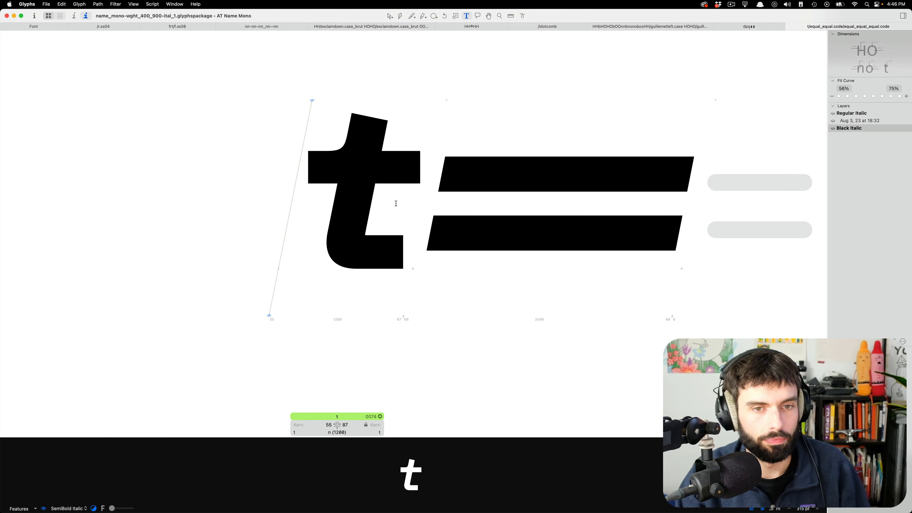
key(BackSpace)
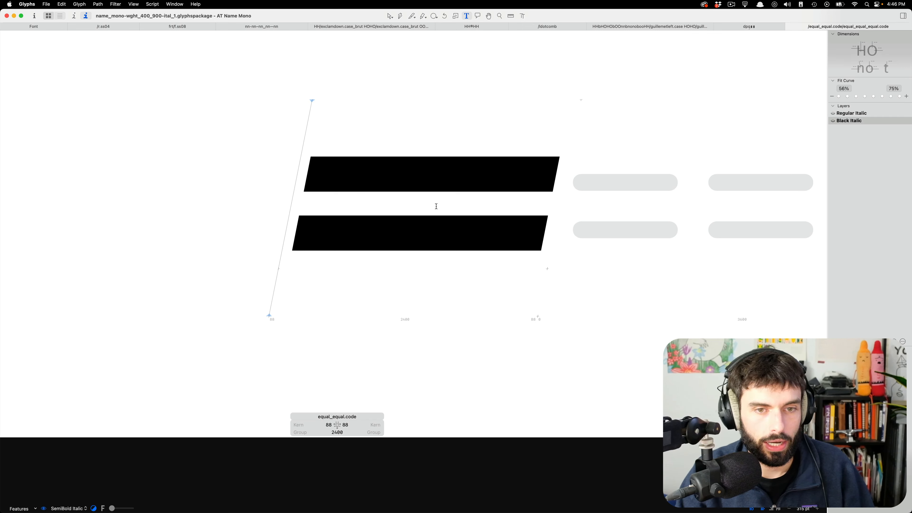
Step: Try to align the lower bar's left-edge points and nudge them, undoing both changes
key(Escape)
double_click(273, 200)
drag(198, 206, 118, 278)
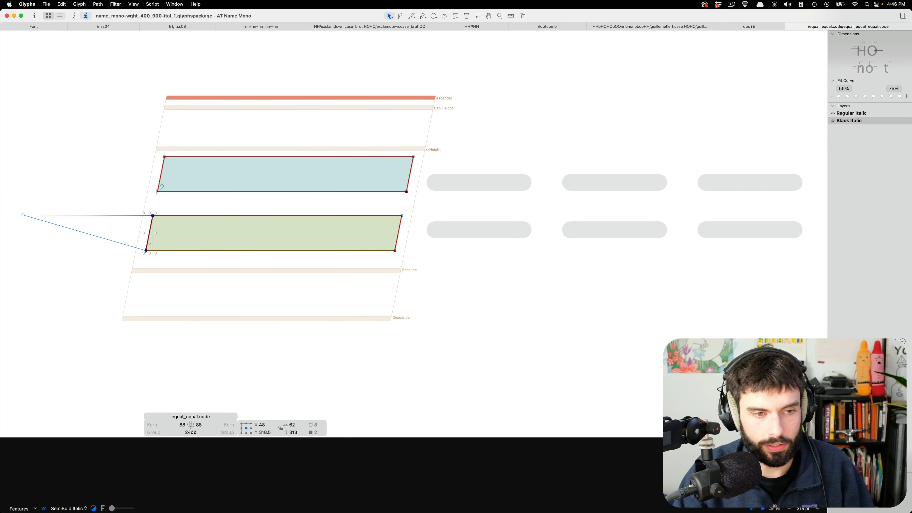
key(super+shift+a)
key(super+z)
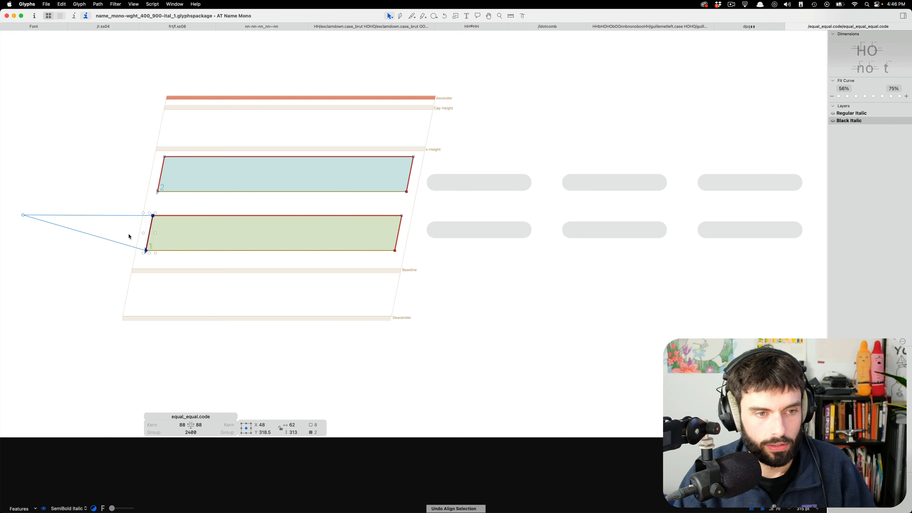
scroll(127, 236, up, 5)
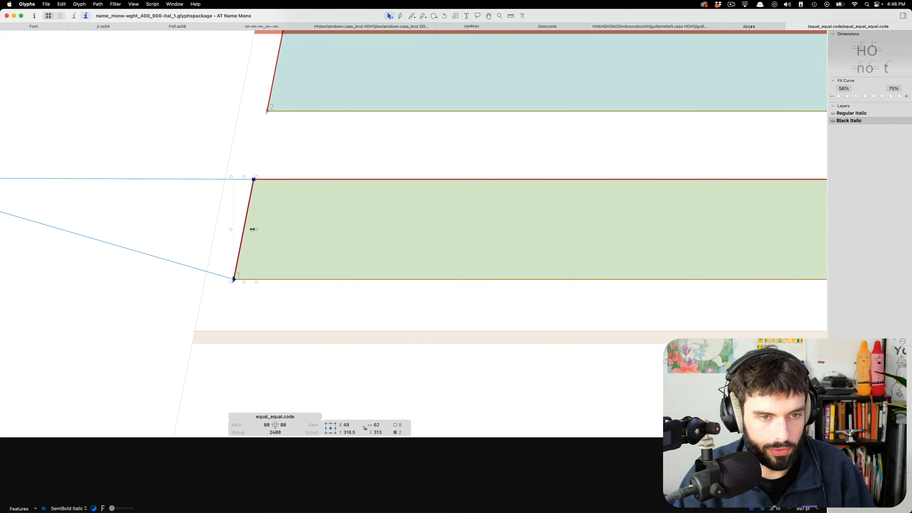
drag(253, 229, 244, 229)
key(super+z)
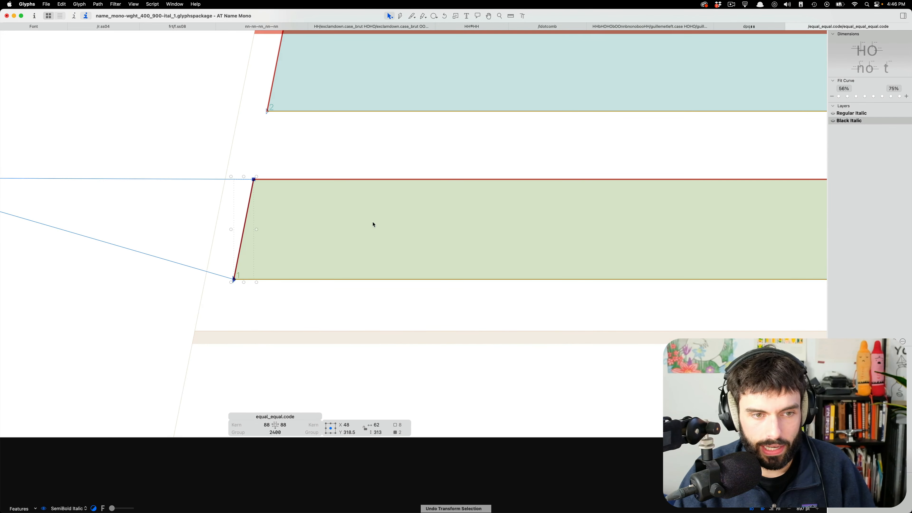
click(374, 225)
Step: Switch to Visual Studio Code and open scale-selection-to-zero-width.py from the outlines scripts folder
key(super+Tab)
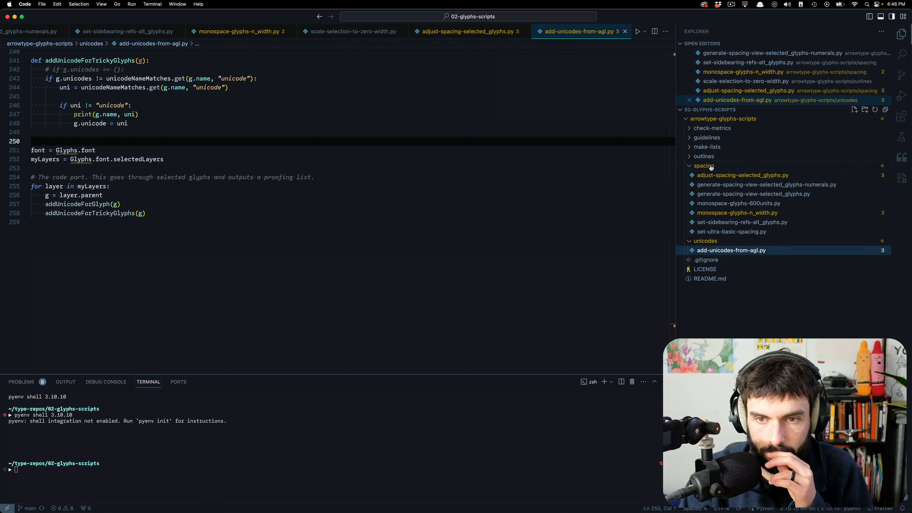
click(711, 166)
click(710, 158)
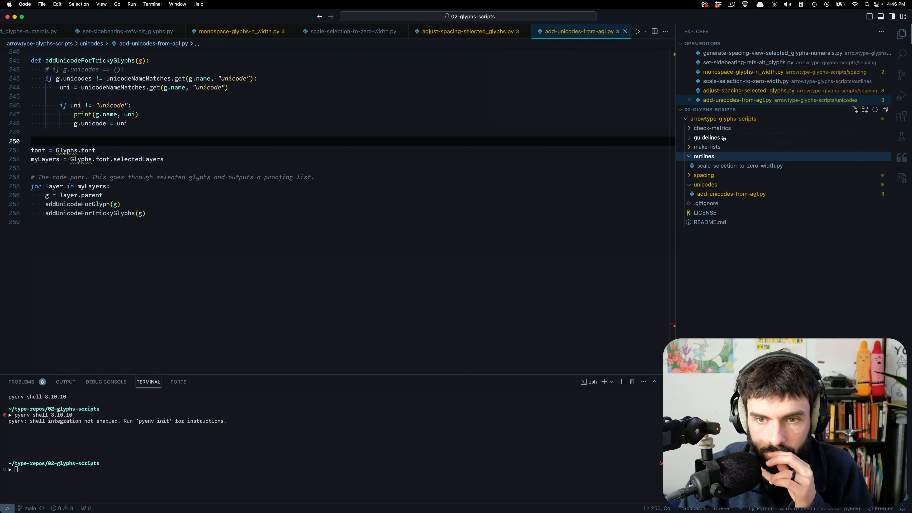
click(717, 177)
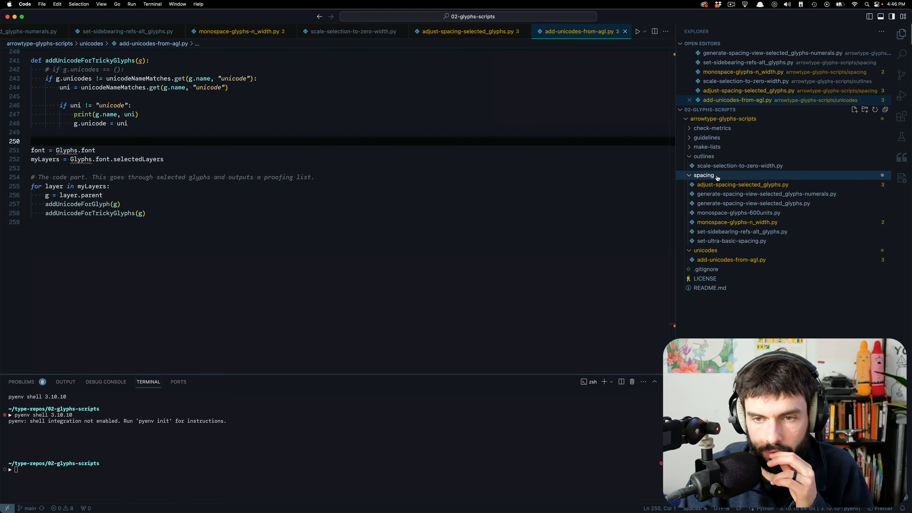
click(721, 165)
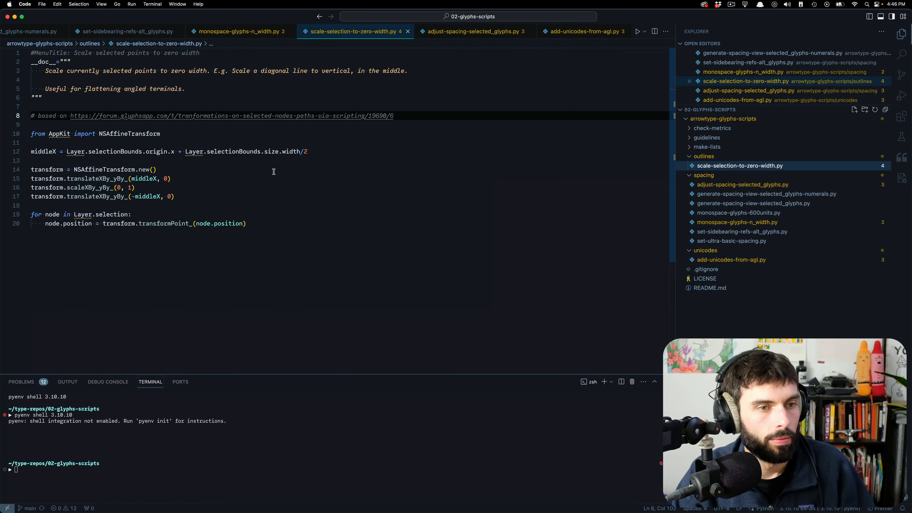
Step: Read through the script's transform code in an enlarged Zen view, studying how middleX is calculated
click(261, 170)
drag(341, 243, 2, 143)
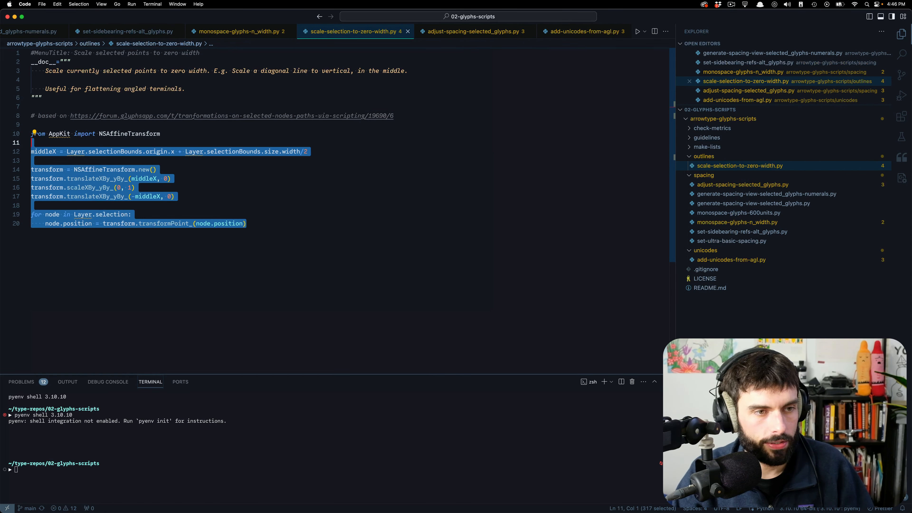
click(295, 124)
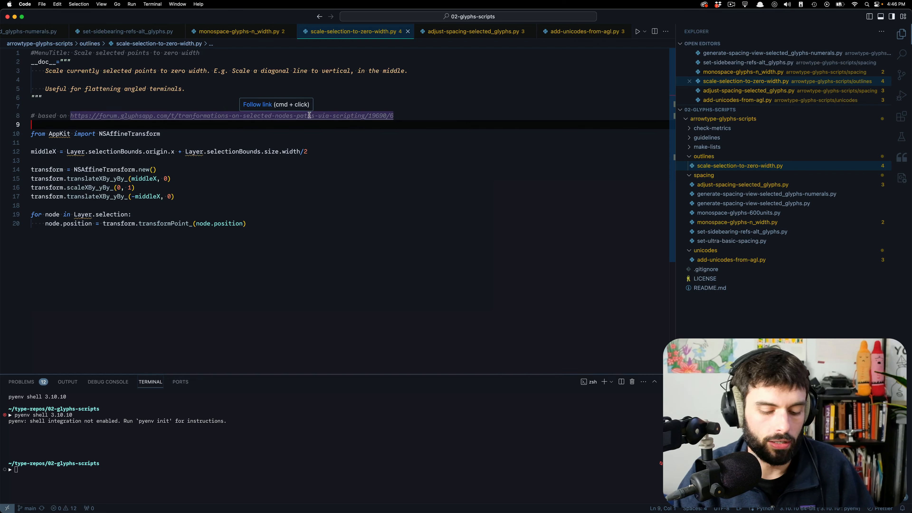
click(251, 183)
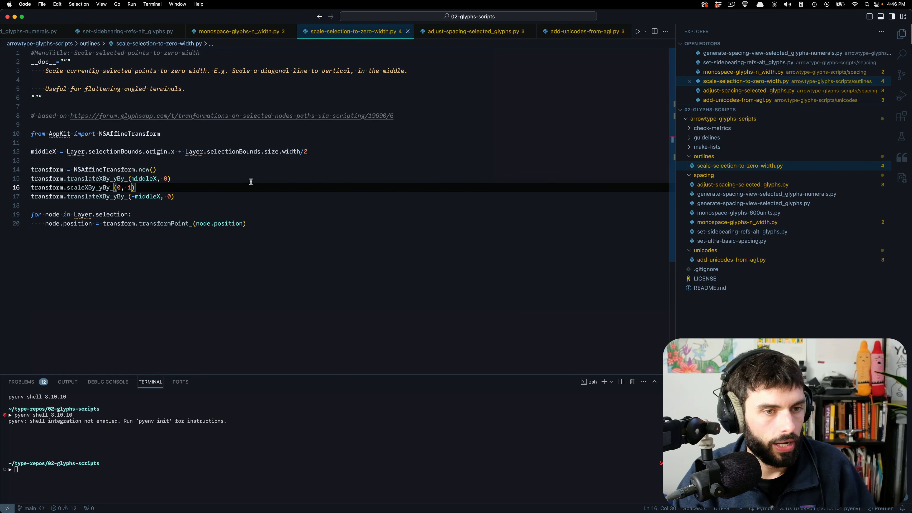
click(234, 160)
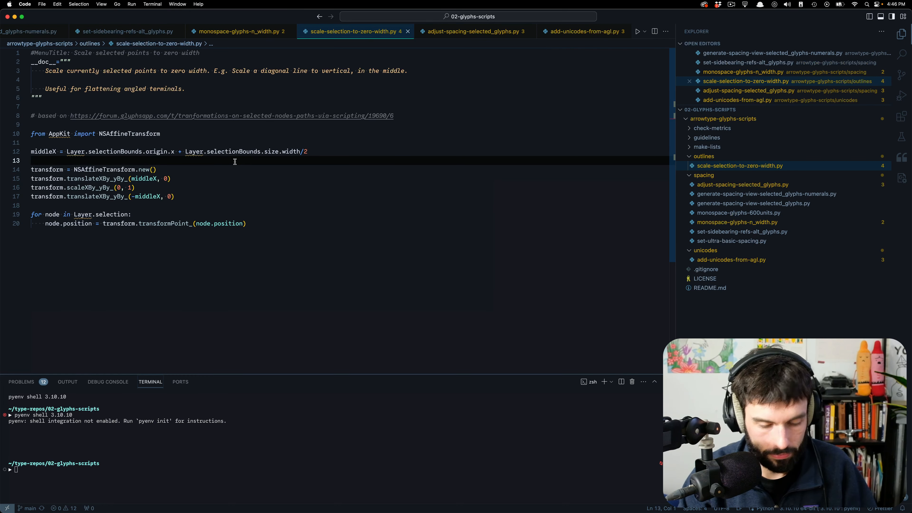
key(super+k)
key(z)
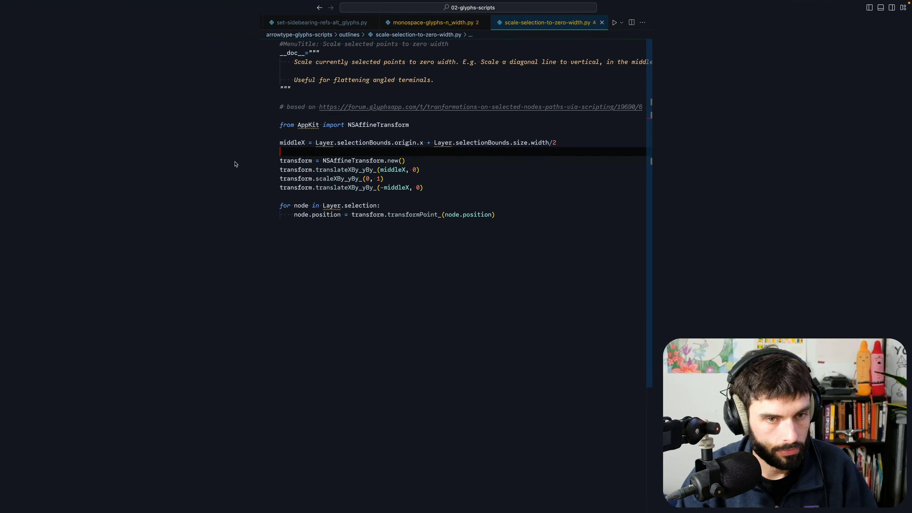
key(super+equal)
key(super+equal)
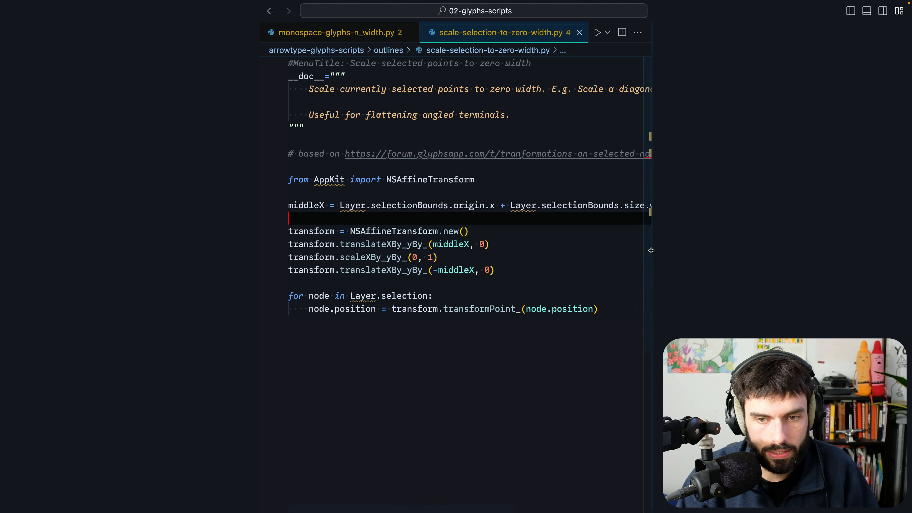
drag(652, 250, 828, 256)
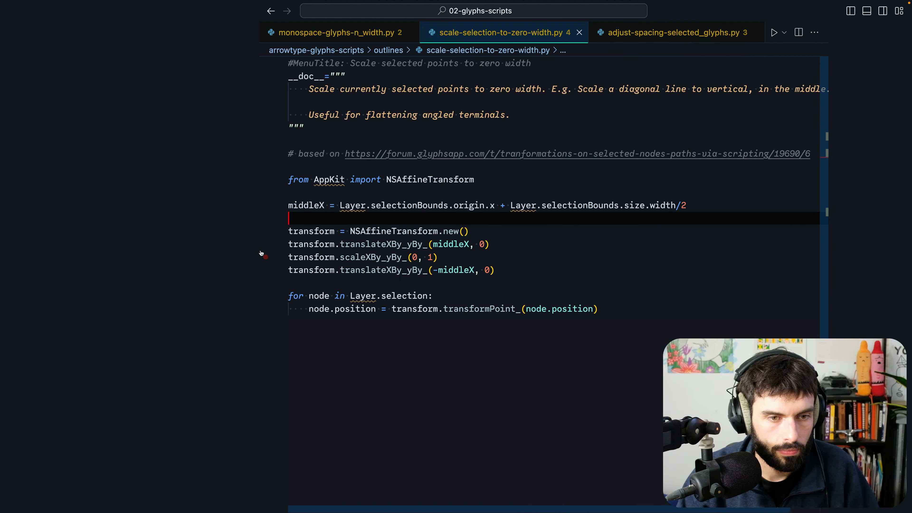
drag(258, 250, 146, 240)
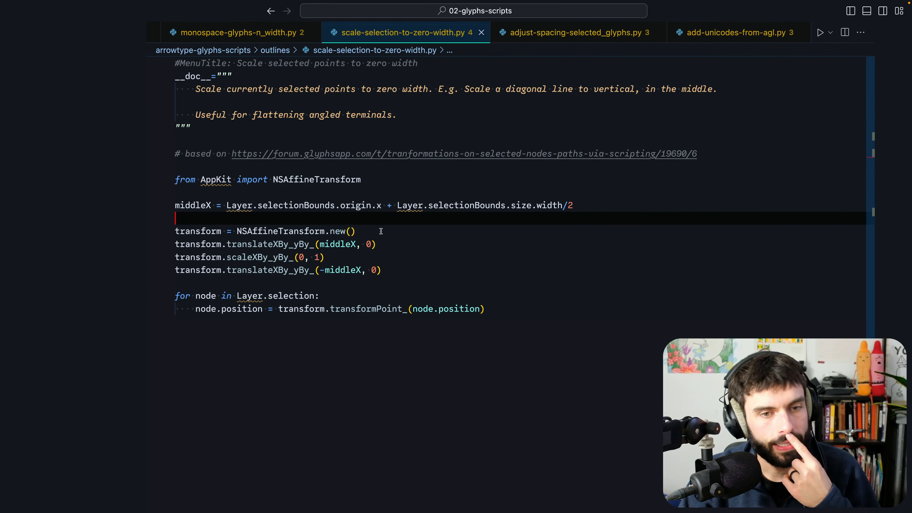
drag(359, 231, 237, 229)
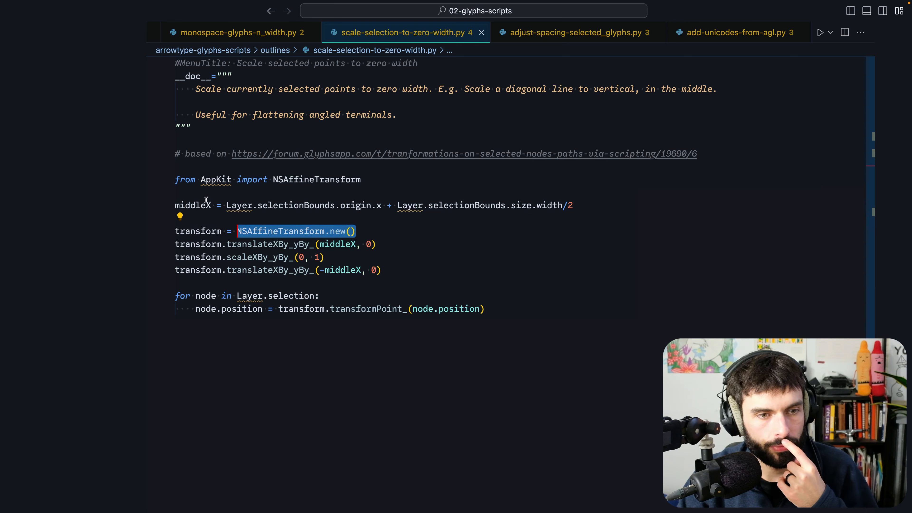
double_click(199, 205)
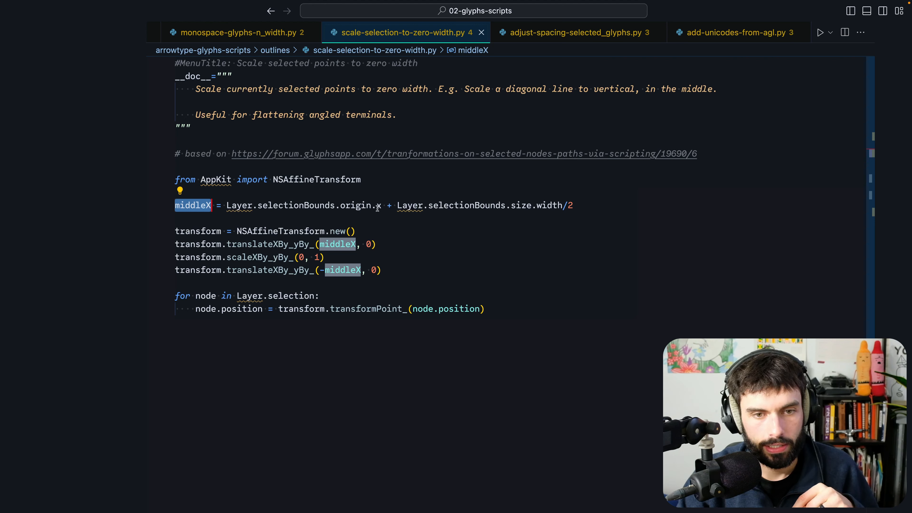
drag(381, 207, 341, 207)
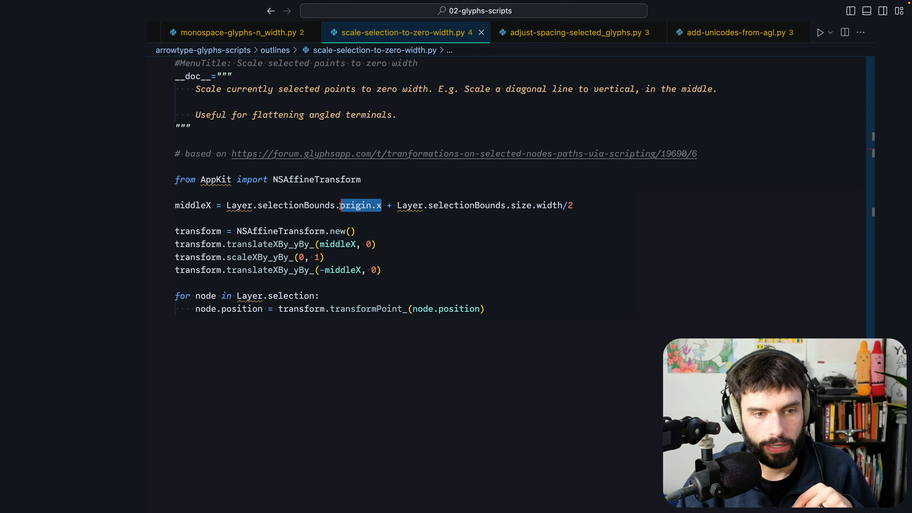
click(411, 206)
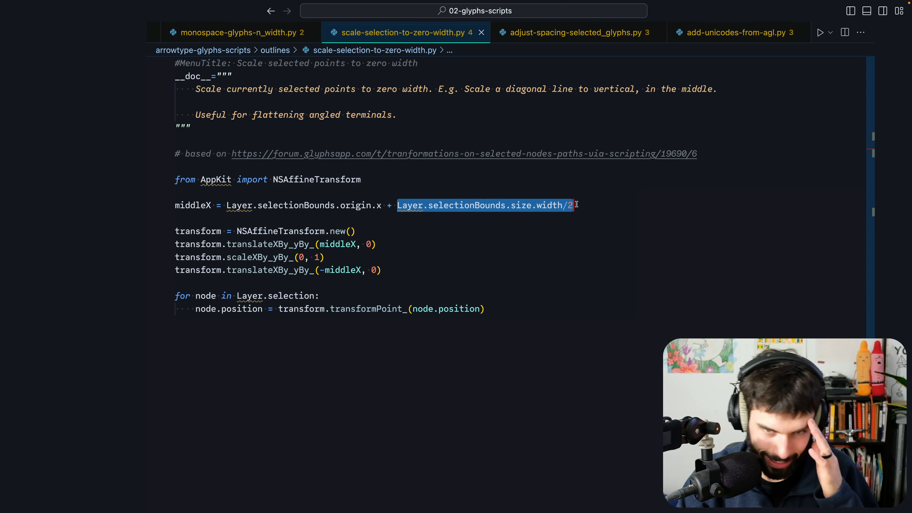
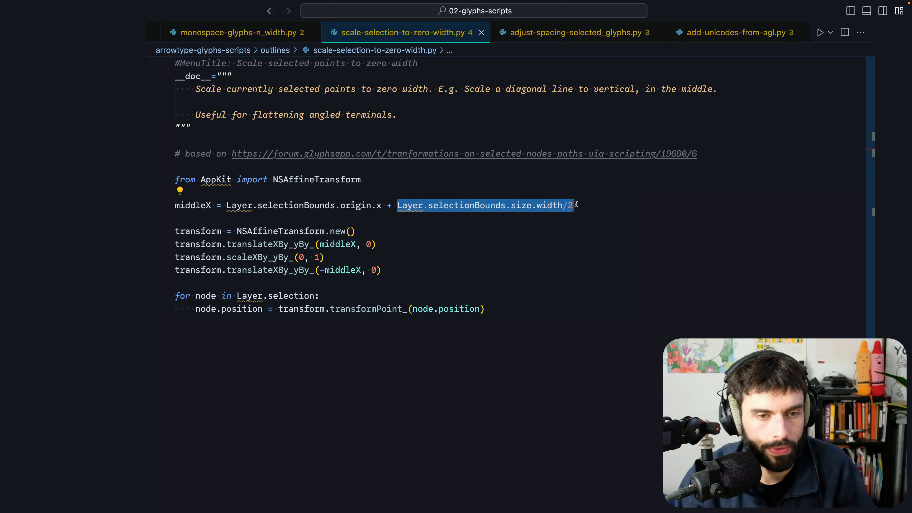
Step: Study the script's transform lines and how middleX is used, opening the terminal panel alongside
click(361, 231)
drag(306, 228, 166, 233)
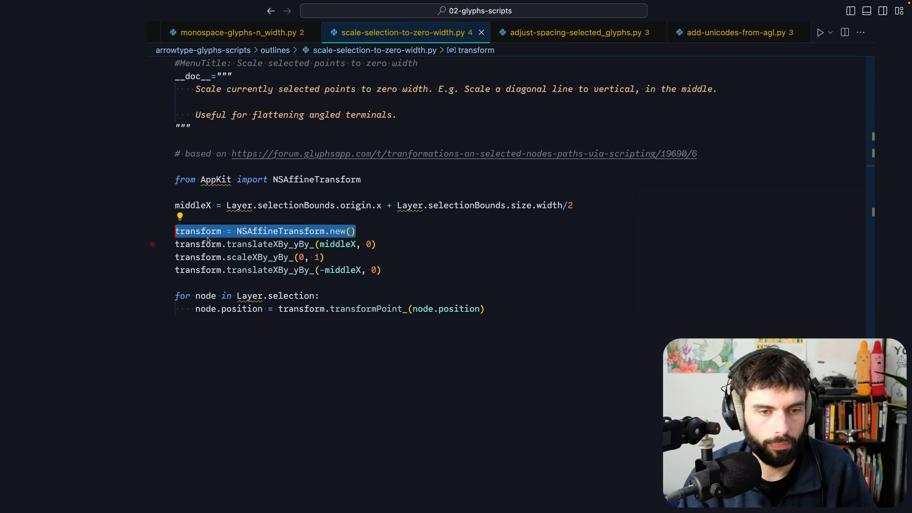
click(392, 244)
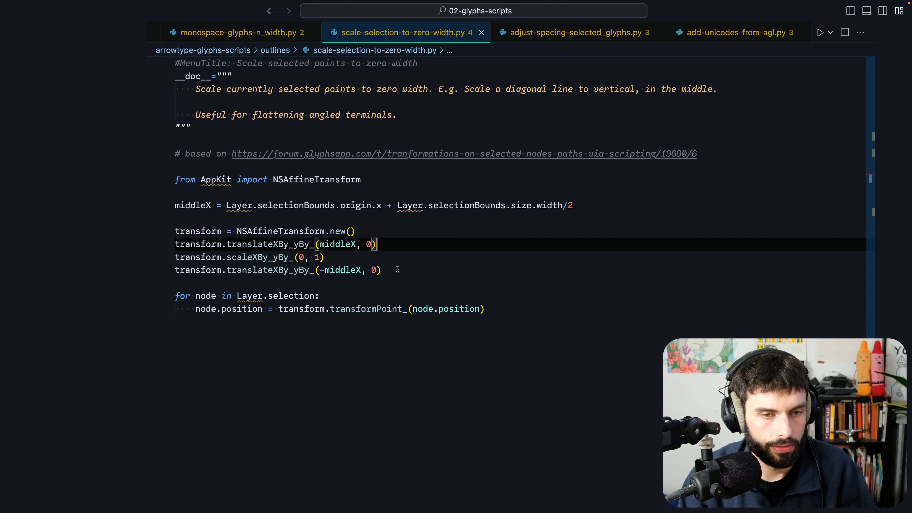
drag(397, 270, 127, 244)
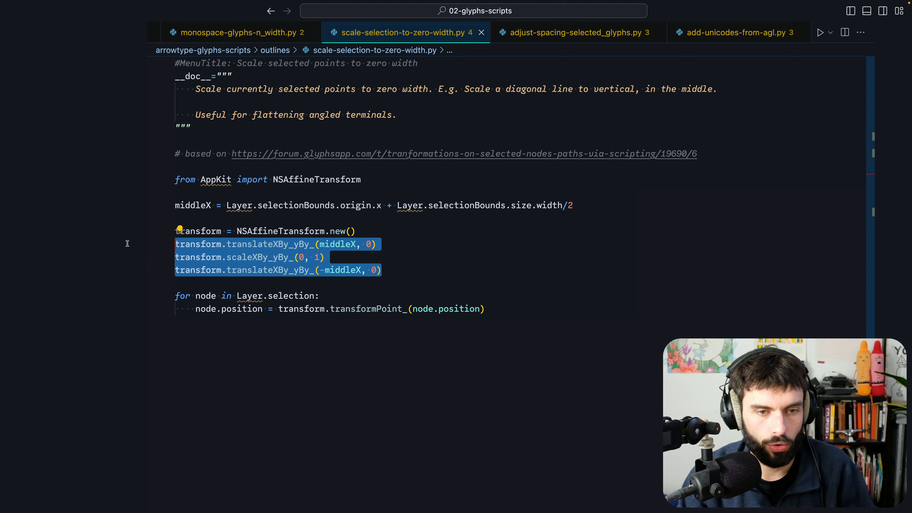
click(398, 265)
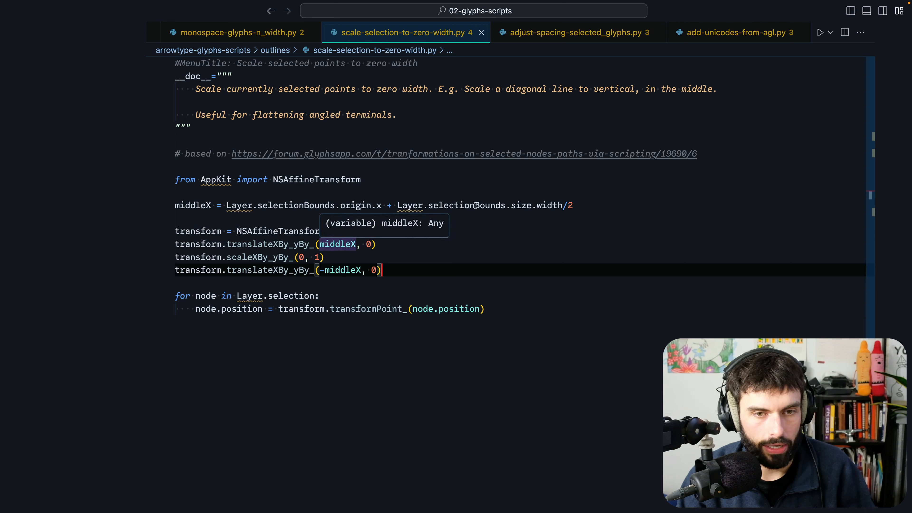
double_click(190, 206)
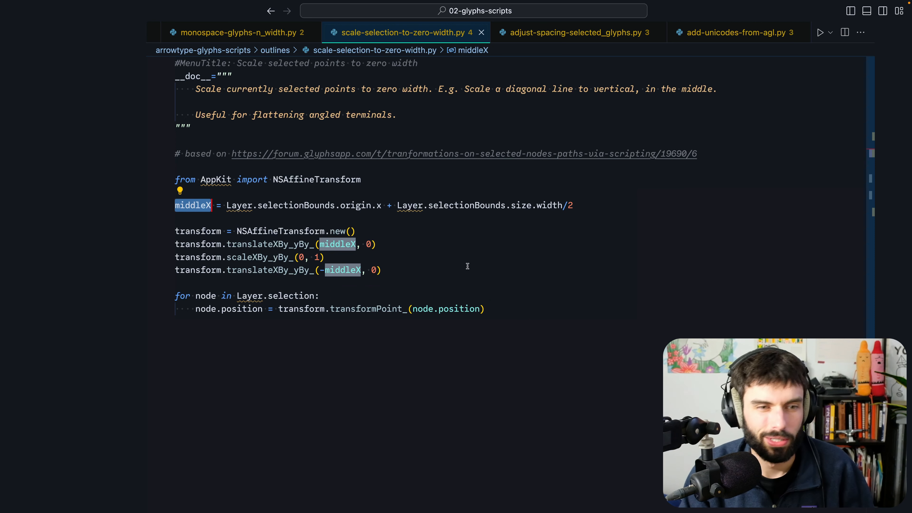
double_click(280, 233)
key(ctrl+grave)
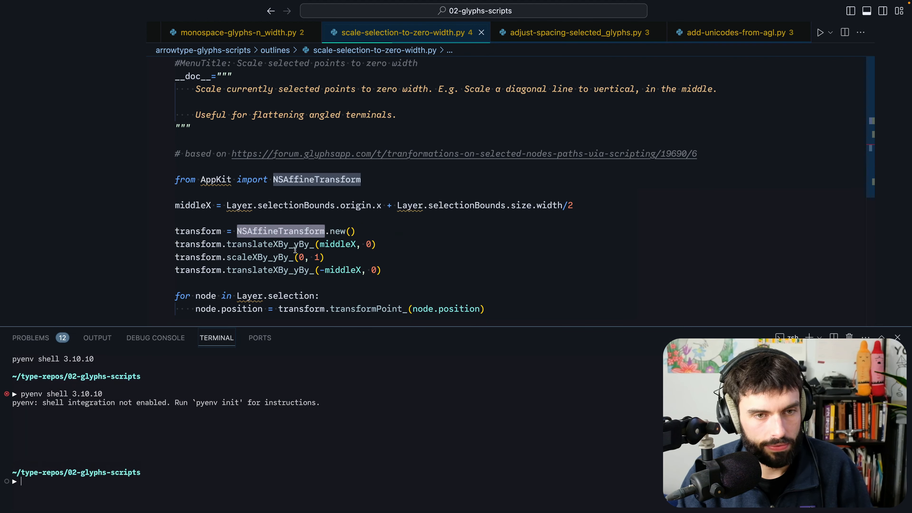
double_click(215, 180)
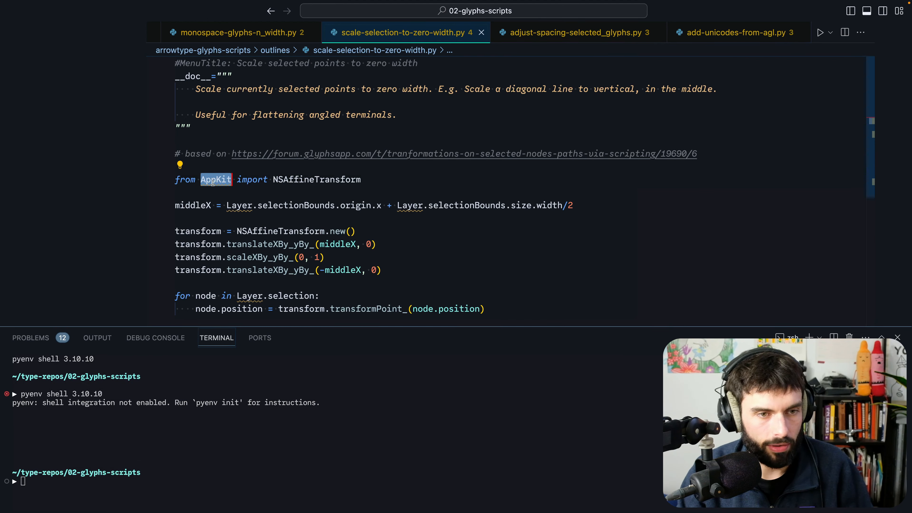
click(442, 235)
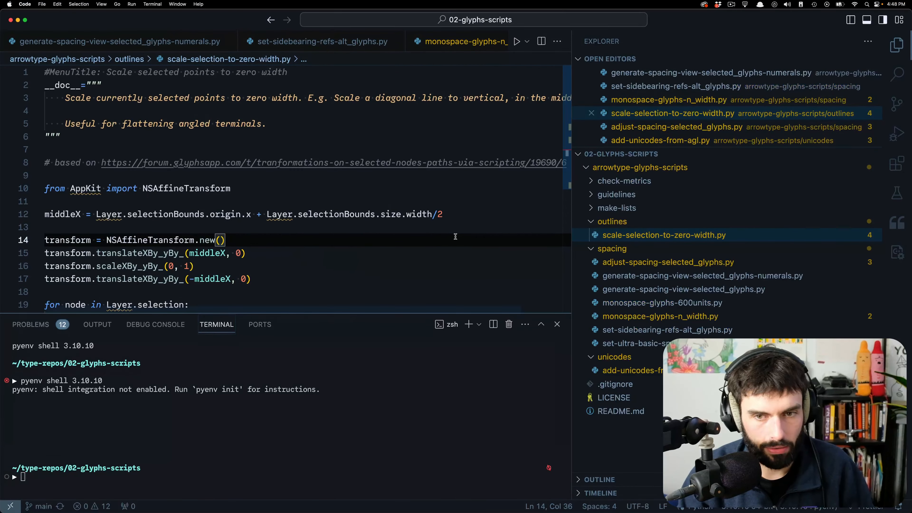
Step: Switch to Glyphs and scale the lower bar's left-edge points of equal_equal.code to zero width with the script
key(ctrl+Up)
mouse_move(405, 25)
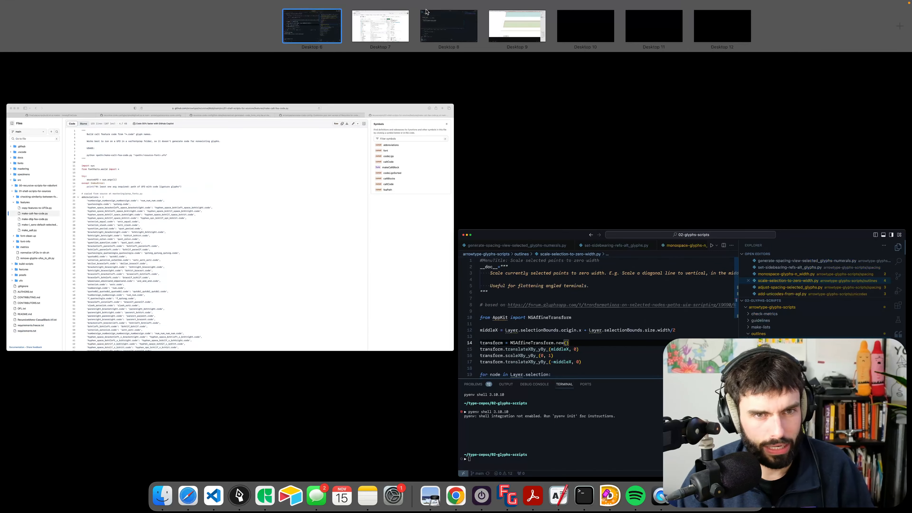
click(517, 27)
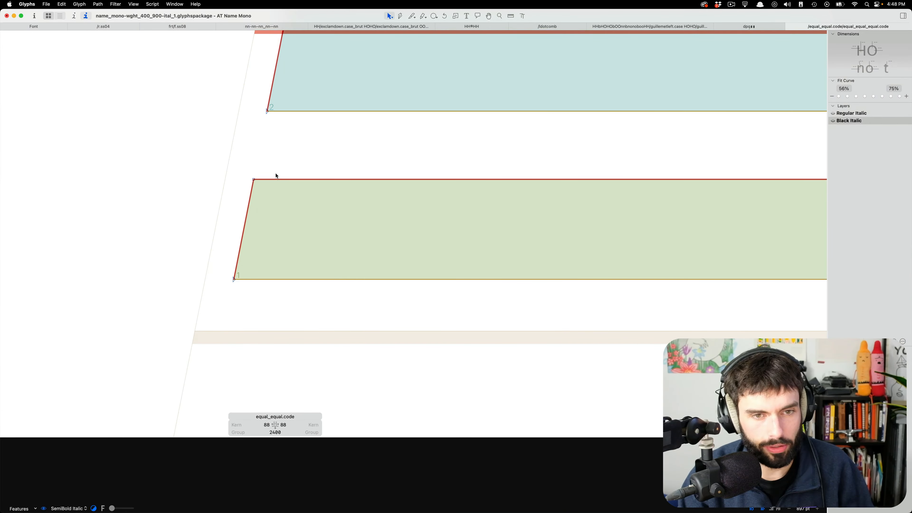
scroll(269, 176, down, 2)
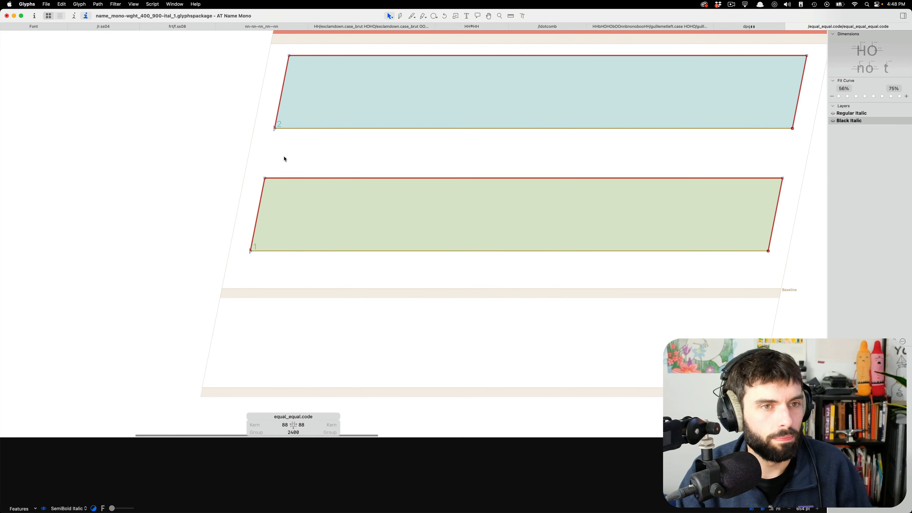
drag(284, 158, 173, 324)
key(l)
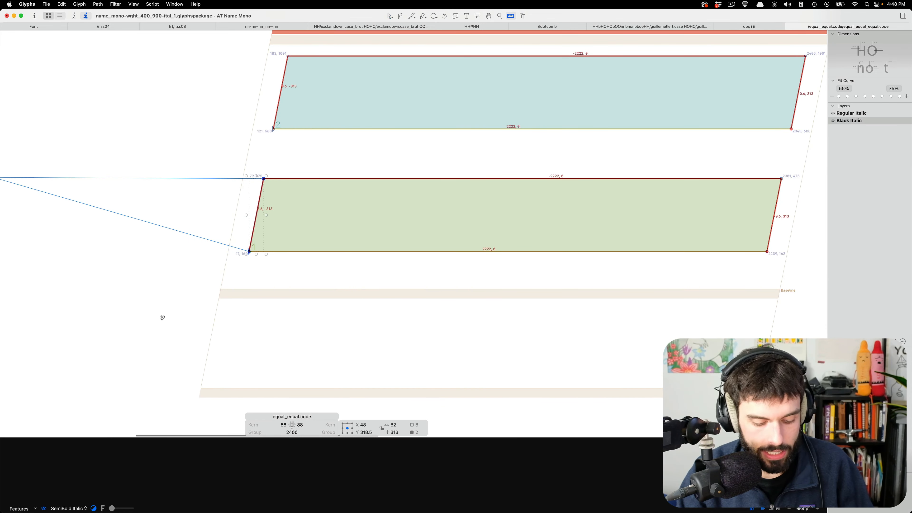
key(ctrl+alt+super+c)
click(361, 304)
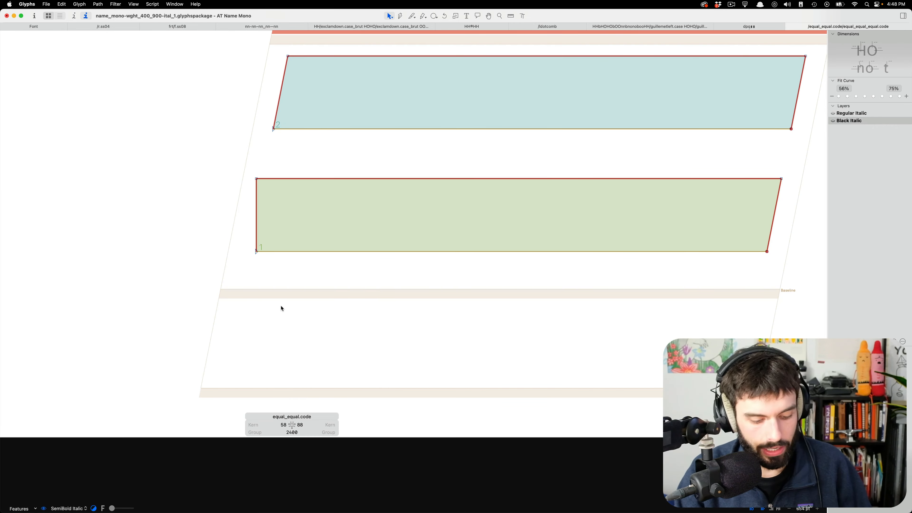
Step: Scale the upper bar's left-edge points to zero width with the same script shortcut
key(super+Tab)
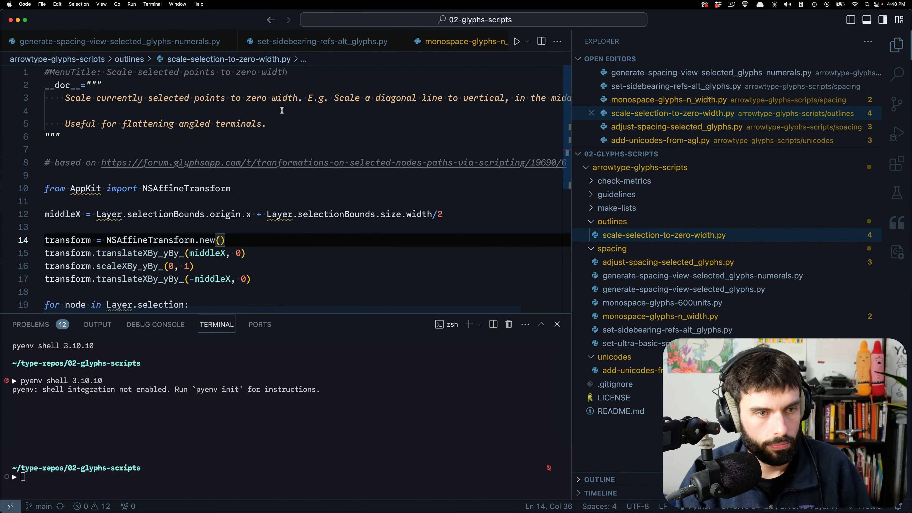
scroll(282, 111, right, 1)
scroll(282, 111, right, 3)
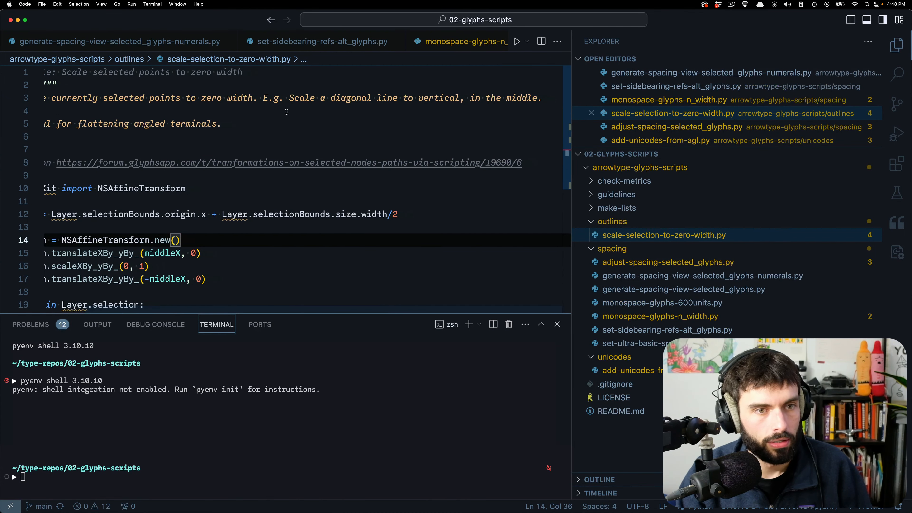
scroll(287, 112, left, 3)
key(ctrl+Right)
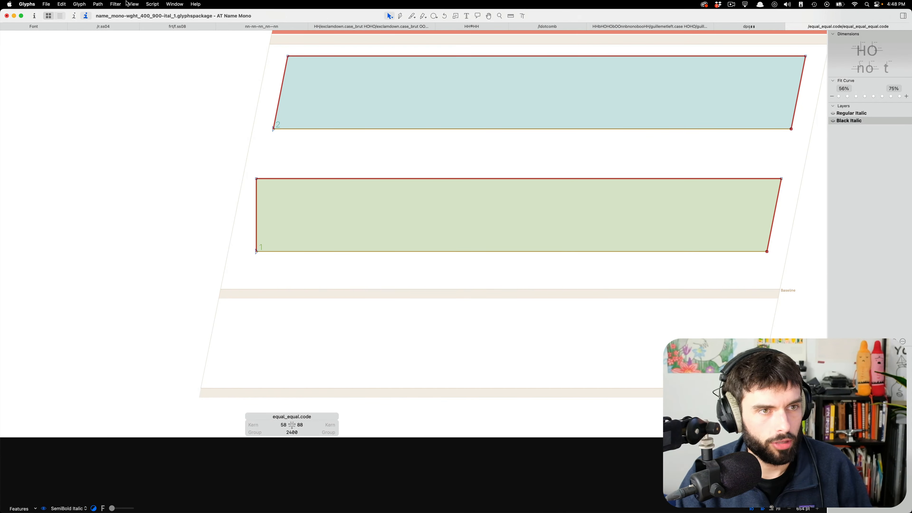
scroll(334, 165, up, 3)
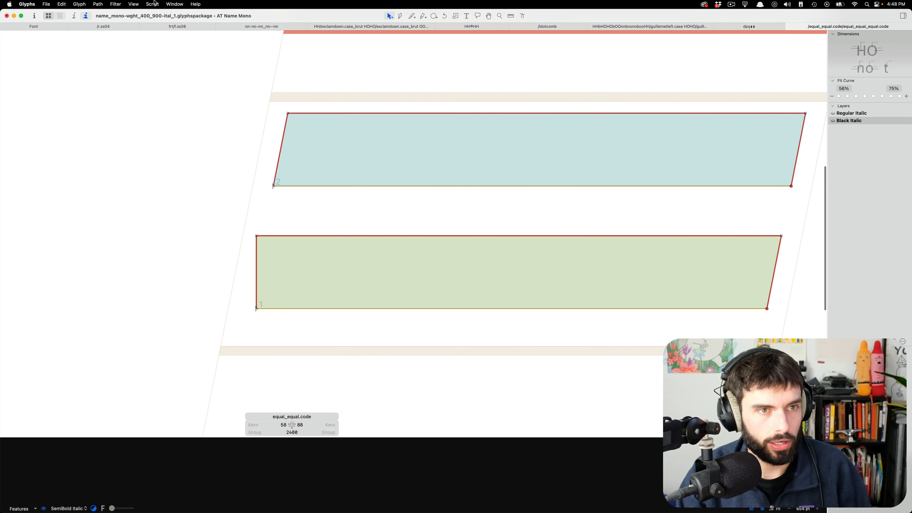
click(152, 5)
click(193, 161)
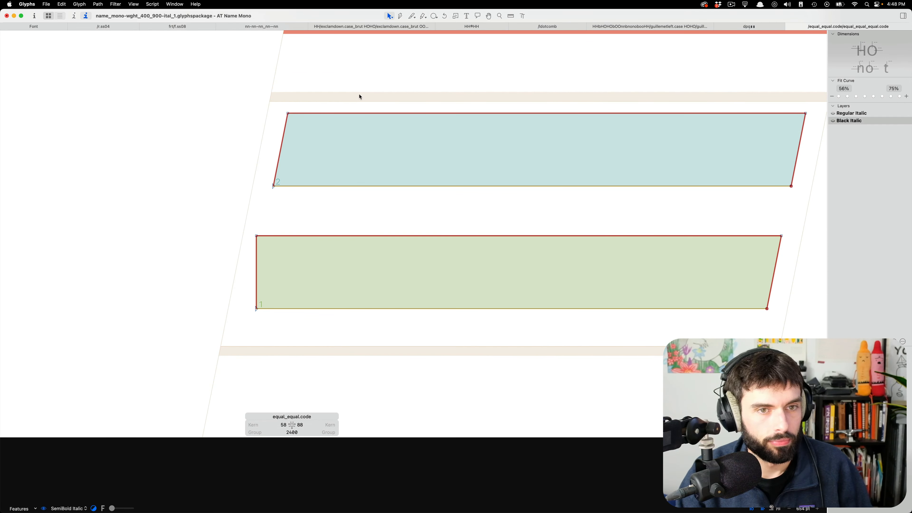
drag(359, 94, 247, 204)
key(l)
key(super+shift+a)
Step: Scale the right-edge points of both bars to zero width so the bars become upright rectangles
scroll(230, 206, down, 3)
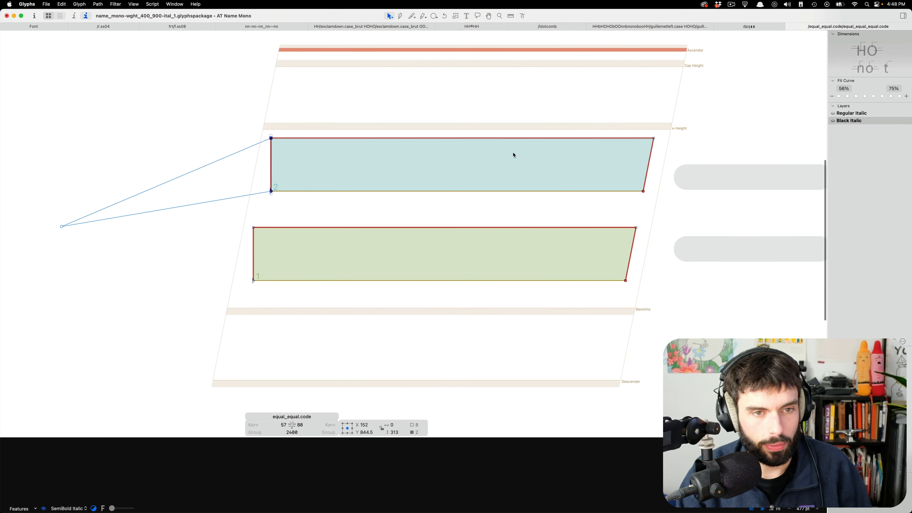
drag(581, 111, 607, 310)
key(super+shift+a)
key(l)
key(super+shift+a)
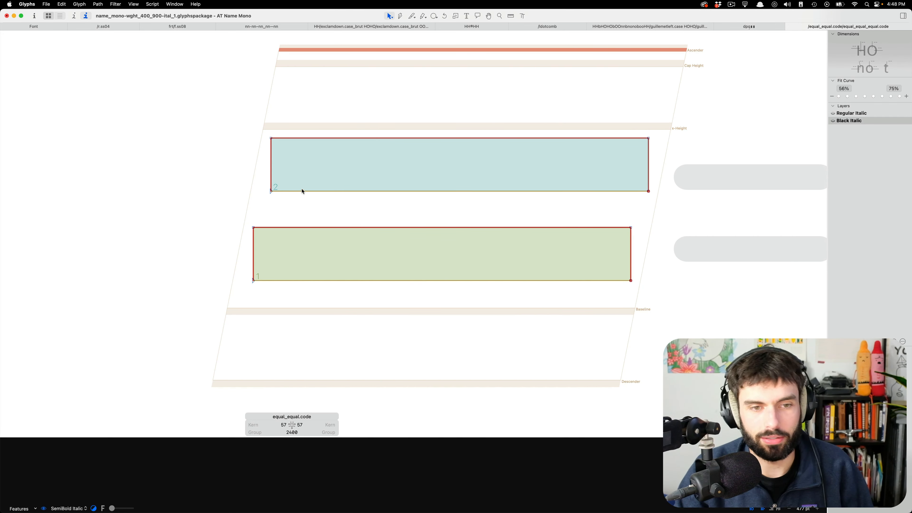
Step: Open equal_equal_equal.code for editing in the italic font's Black Italic layer
scroll(303, 191, down, 5)
scroll(303, 191, down, 1)
key(t)
double_click(467, 186)
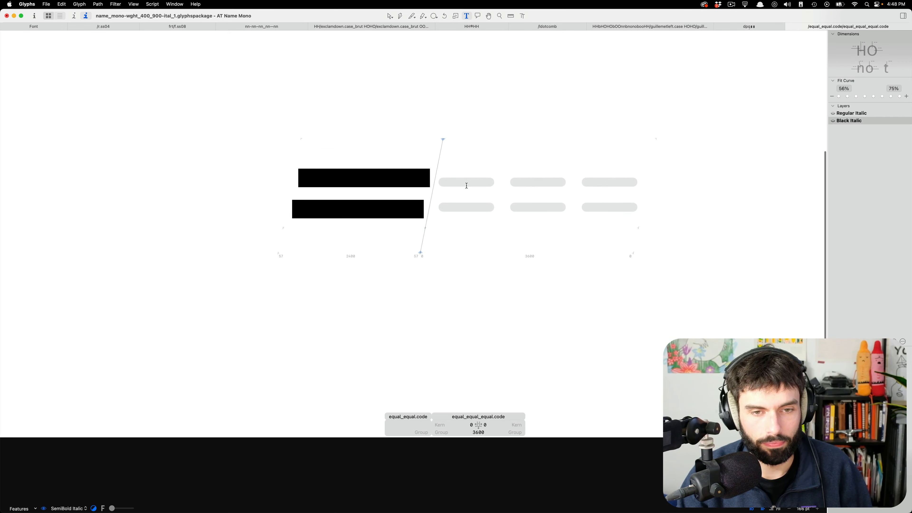
scroll(562, 189, up, 3)
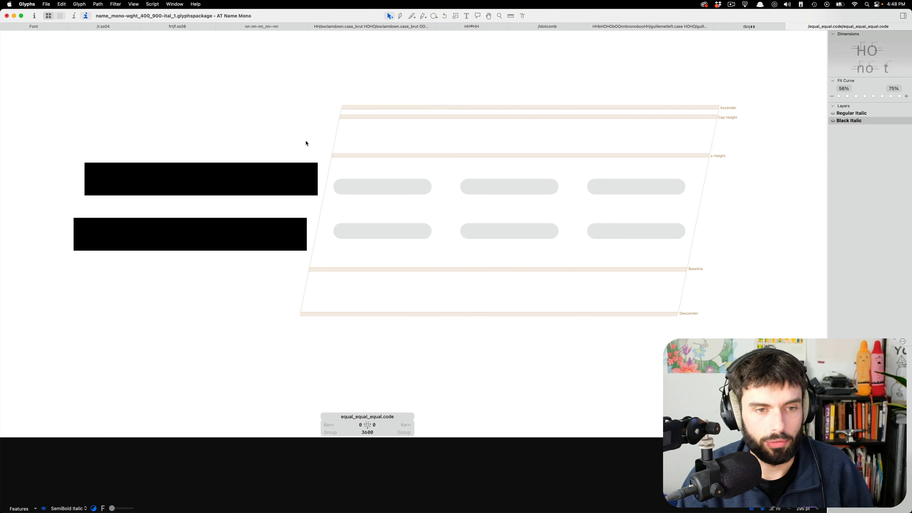
Step: Copy the three bars from the upright font's equal_equal_equal.code and paste them into the italic glyph
key(super+Tab)
key(super+Tab)
key(ctrl+Up)
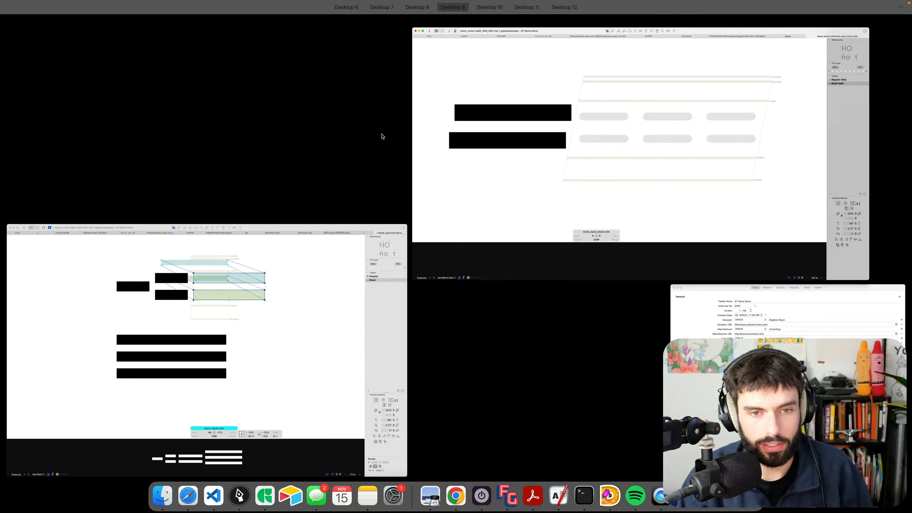
click(263, 368)
double_click(344, 246)
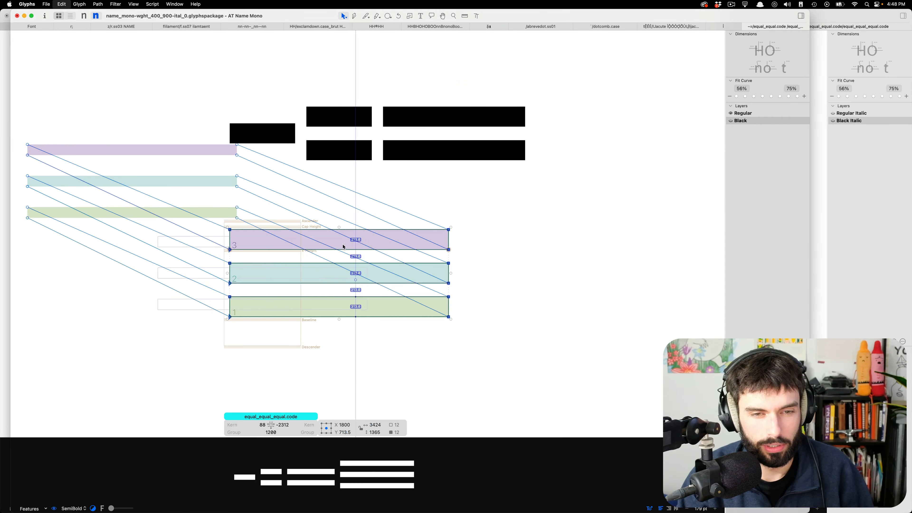
click(698, 270)
click(888, 278)
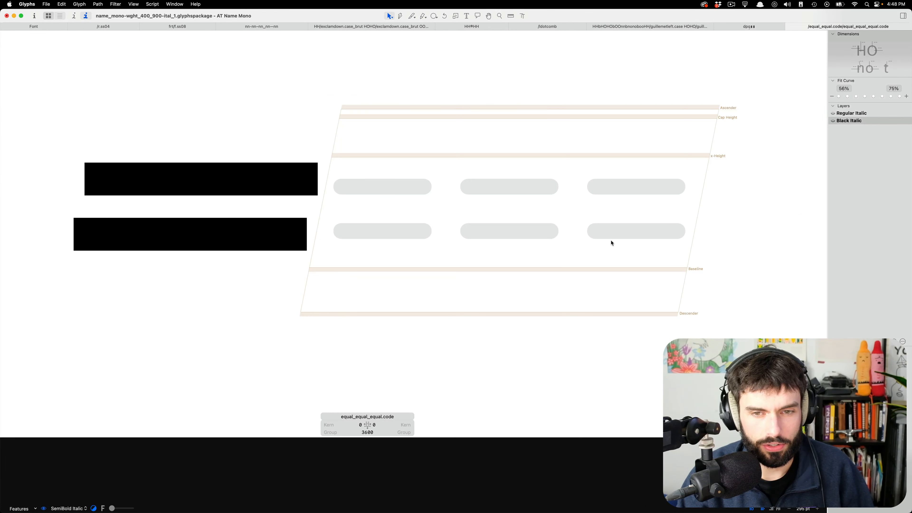
double_click(565, 245)
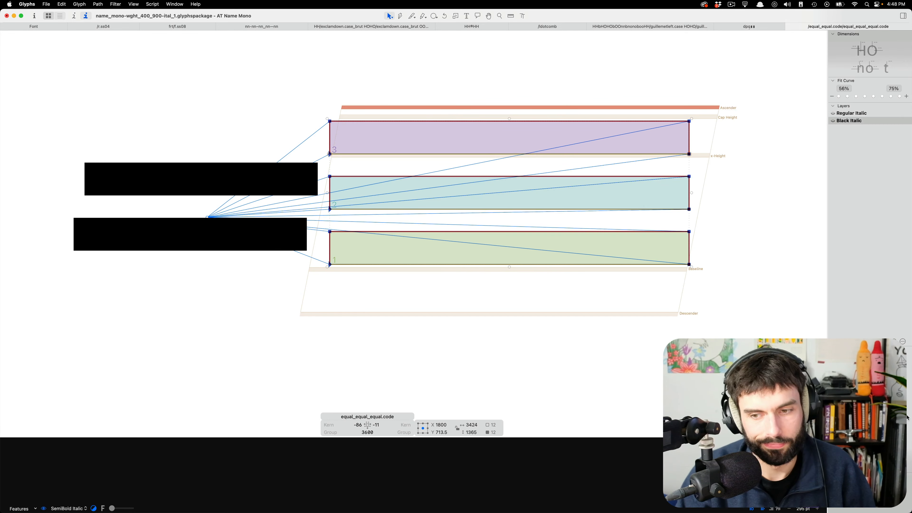
Step: Slant the pasted bars to the italic angle and nudge them right to balance the sidebearings
click(890, 420)
click(890, 420)
click(890, 421)
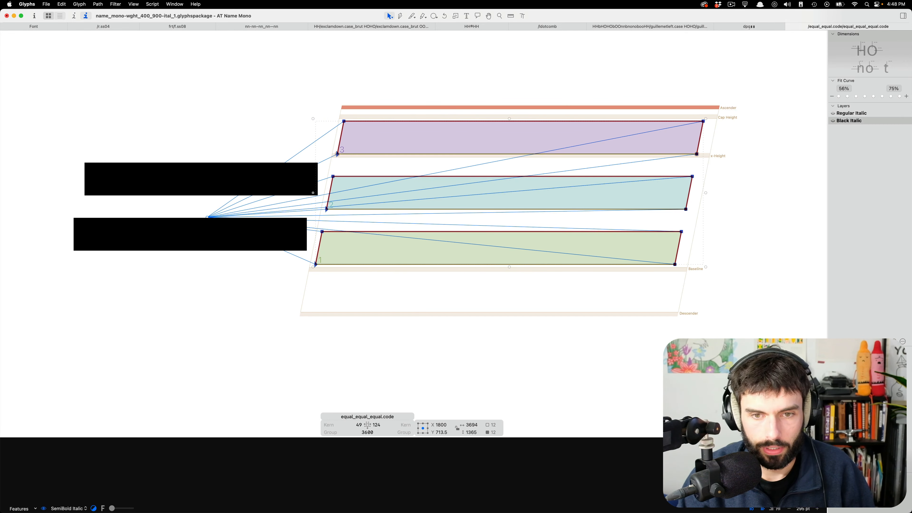
click(537, 316)
key(super+a)
key(shift+Right)
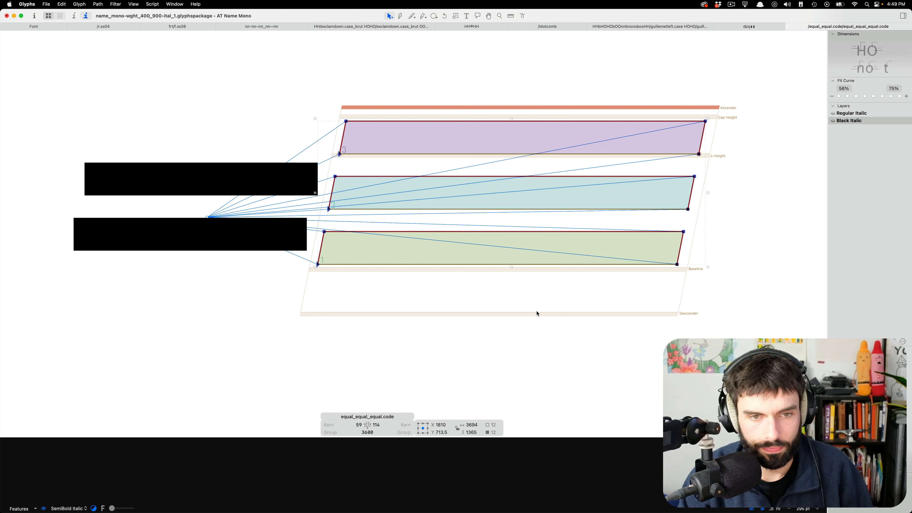
key(shift+Right)
key(shift+Right)
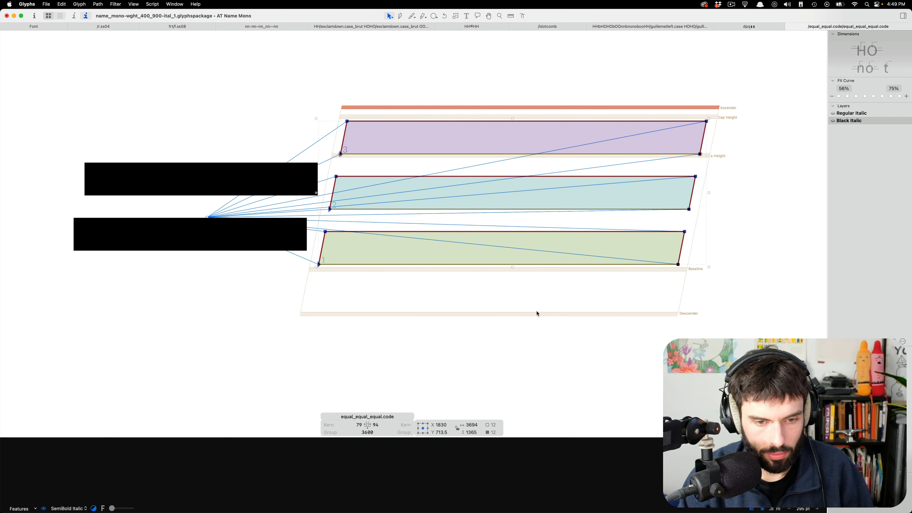
key(shift+Right)
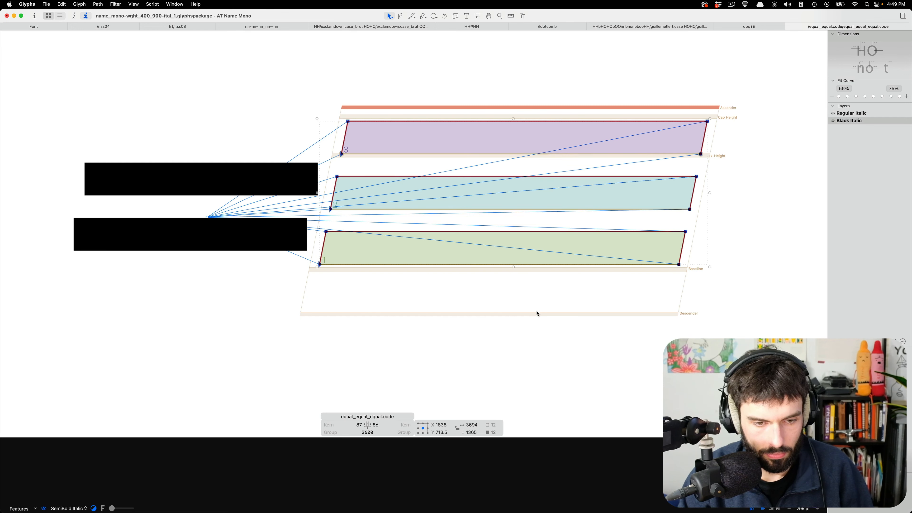
Step: Nudge the right-edge points of all three bars two units left
drag(537, 314, 733, 66)
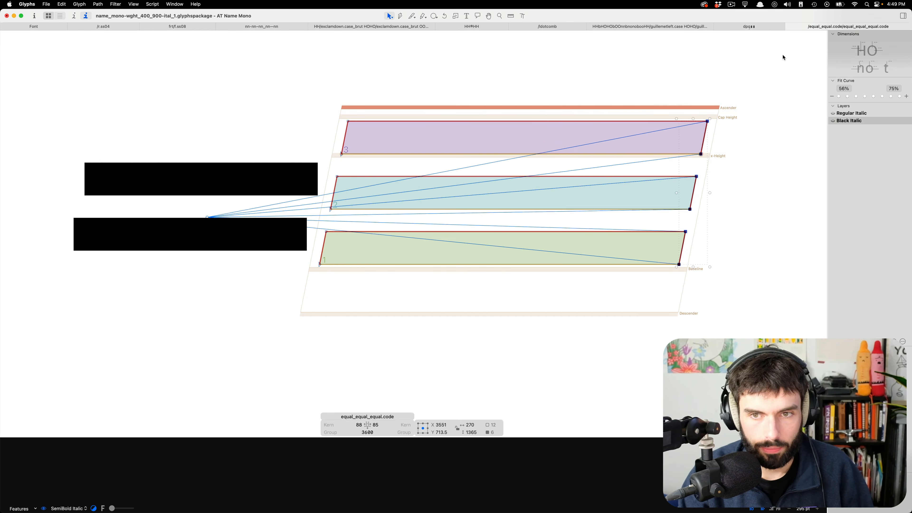
key(Left)
key(Left)
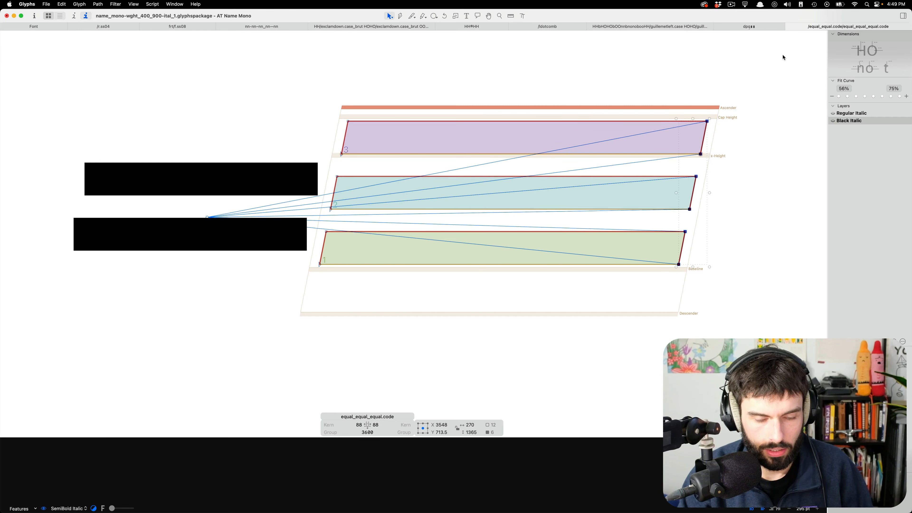
Step: Scale the left-edge points of the lower, middle and upper bars to zero width, one bar at a time
click(376, 161)
drag(346, 216, 312, 274)
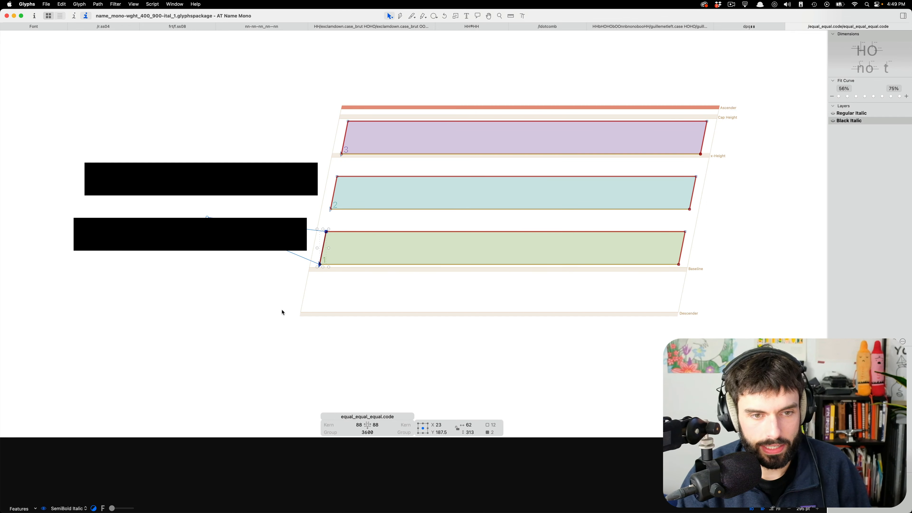
key(super+shift+a)
drag(362, 167, 319, 215)
key(super+shift+a)
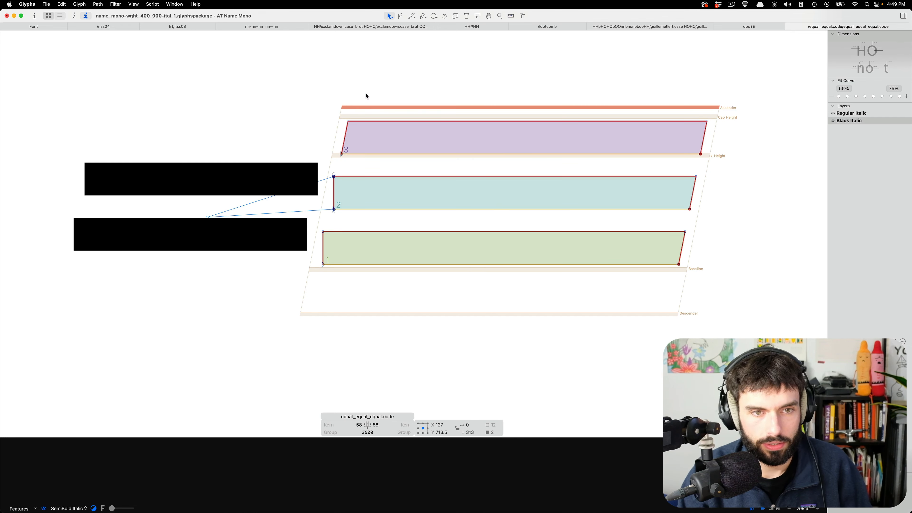
drag(366, 95, 327, 164)
key(super+shift+a)
Step: Scale the right-edge points of all three bars to zero width, making them upright rectangles
drag(652, 65, 650, 287)
key(super+shift+a)
key(super+shift+a)
key(super+shift+a)
click(640, 309)
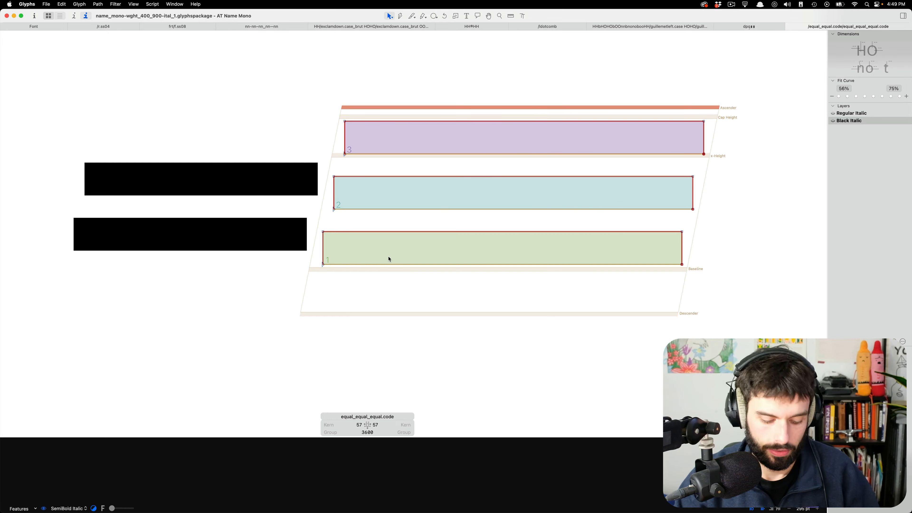
key(ctrl+Up)
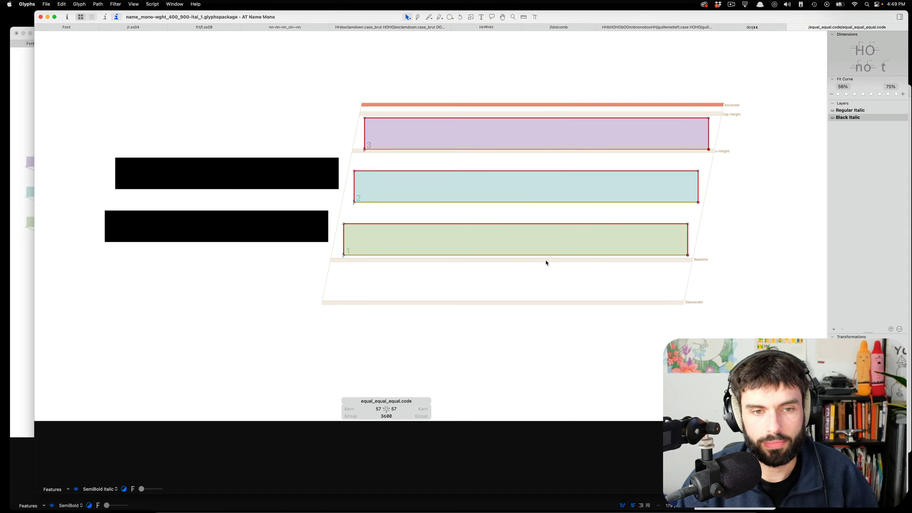
click(693, 318)
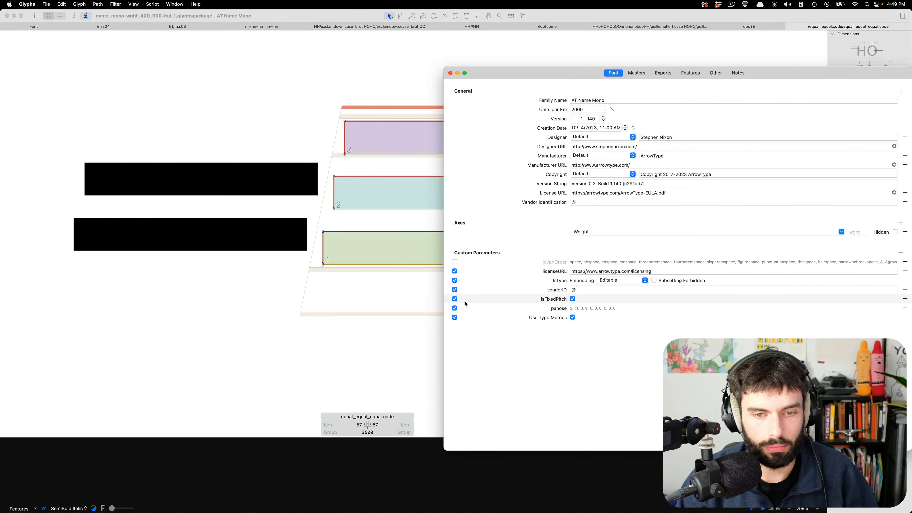
key(ctrl+Up)
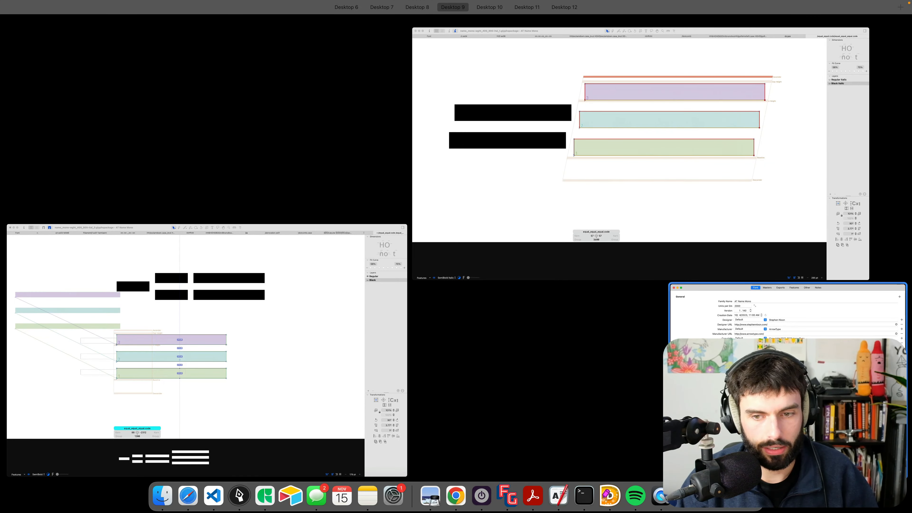
click(740, 201)
key(super+i)
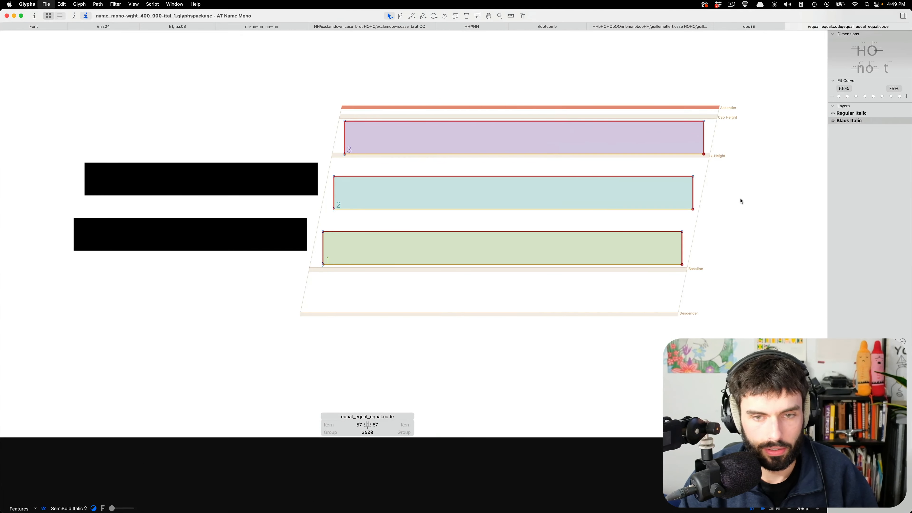
click(454, 298)
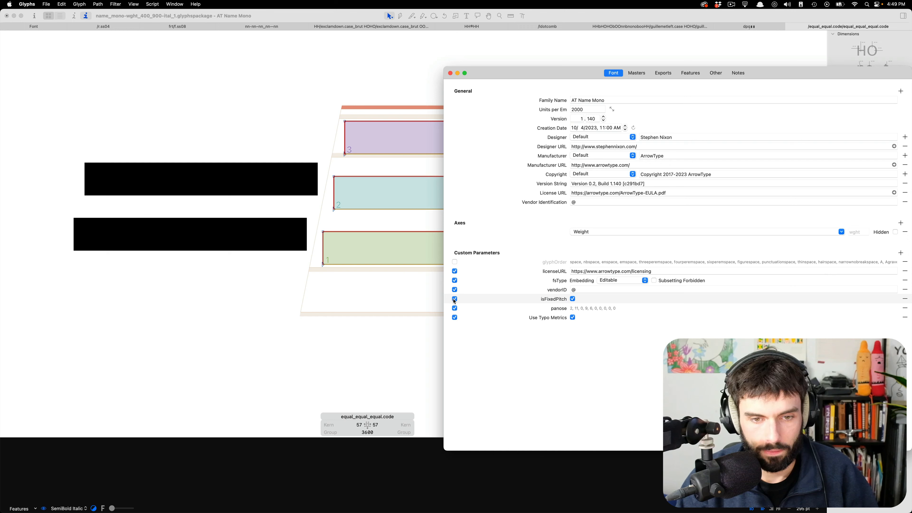
key(super+w)
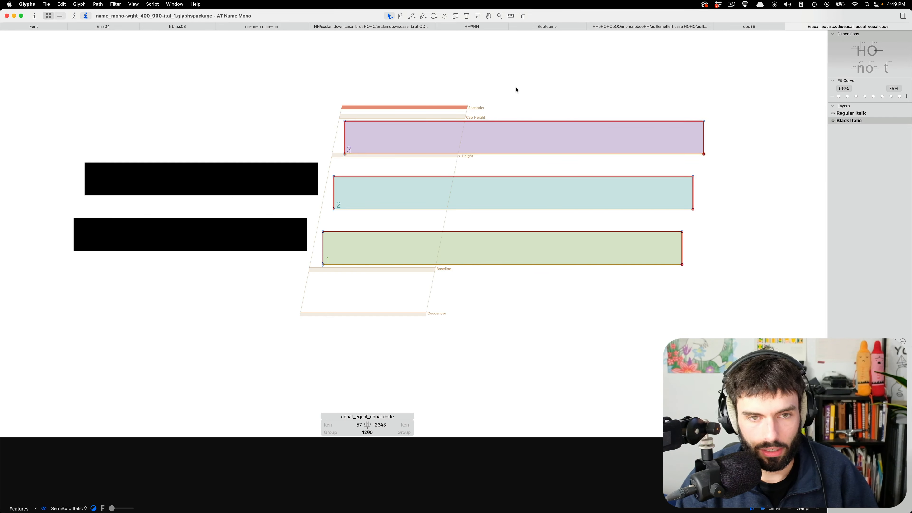
double_click(242, 131)
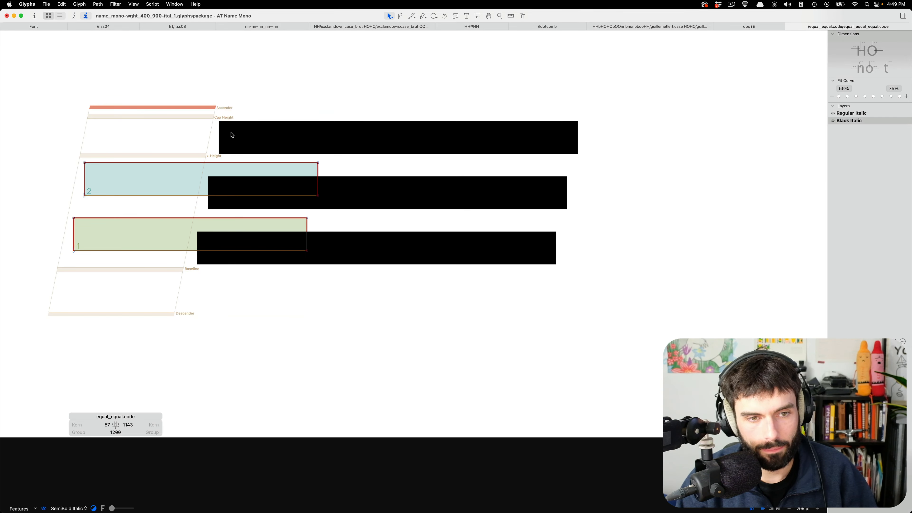
scroll(632, 215, down, 3)
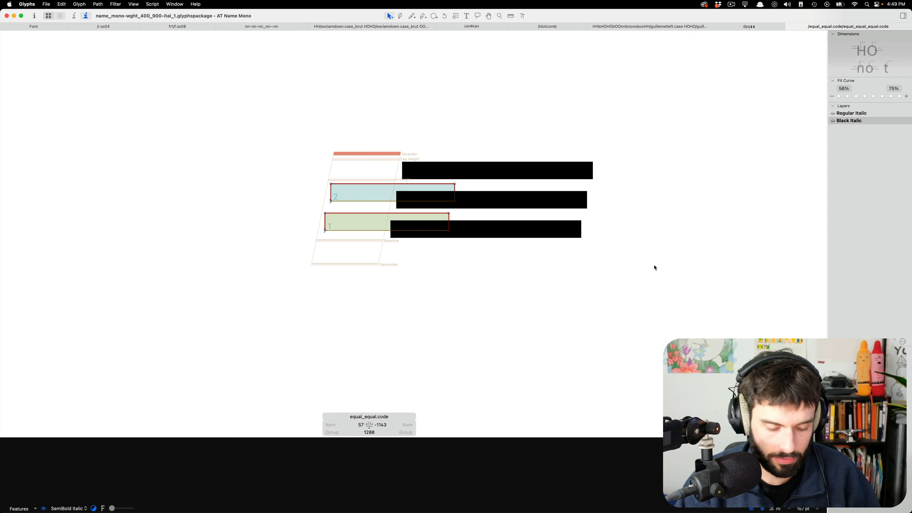
Step: Open the upright font's info and add a new calt Contextual Alternates feature to its feature list
key(ctrl+Up)
click(279, 294)
key(super+i)
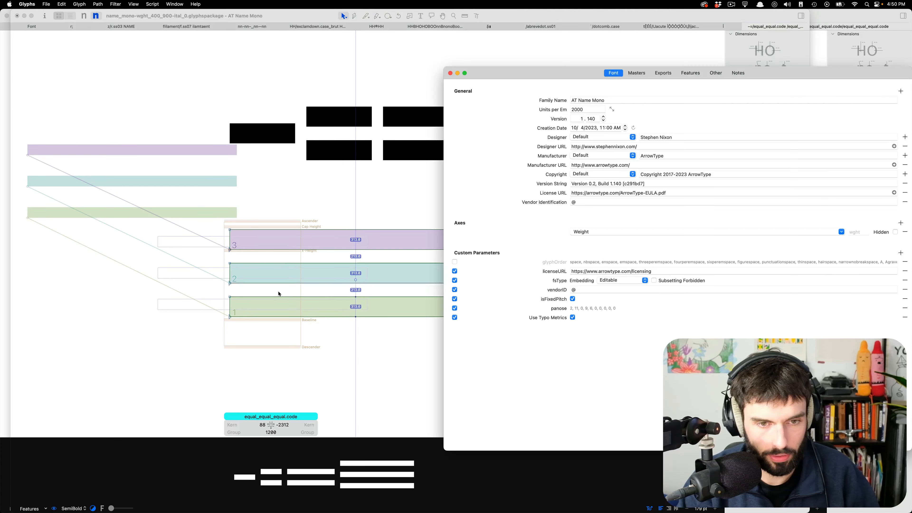
click(690, 74)
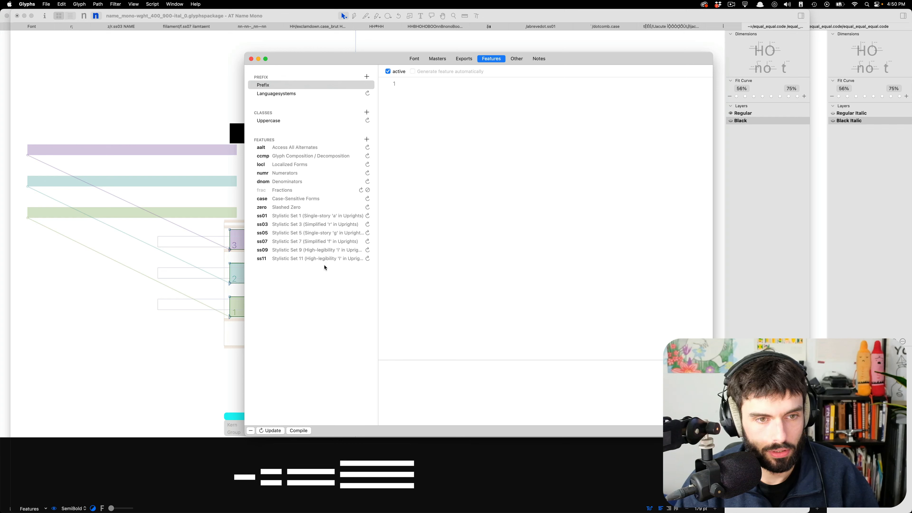
click(367, 140)
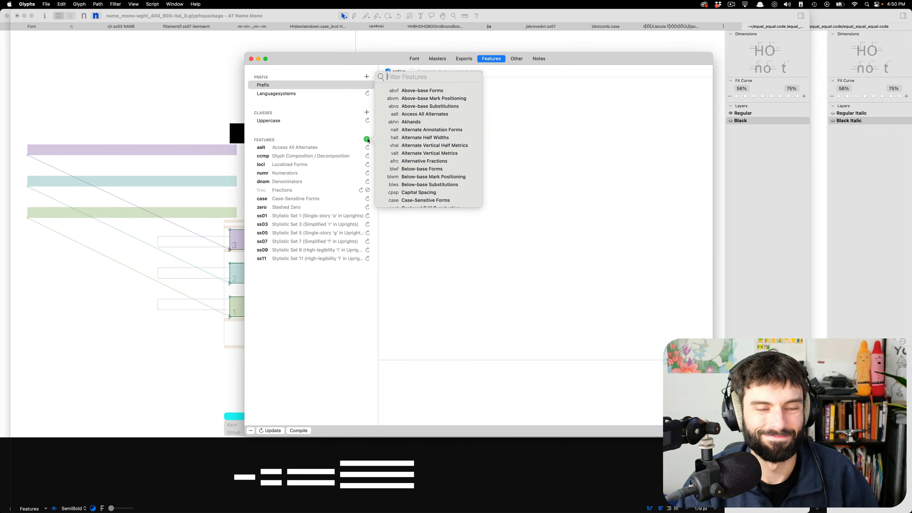
text(dlig)
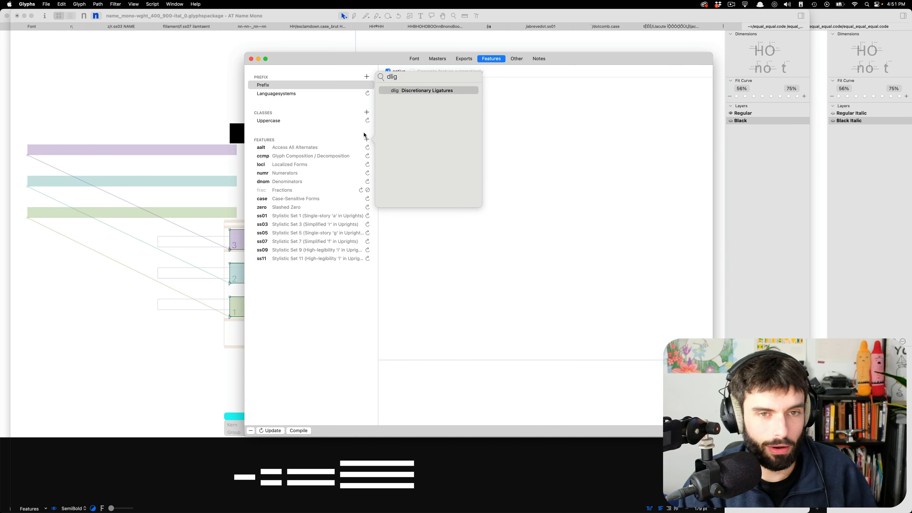
key(BackSpace)
key(BackSpace)
key(BackSpace)
key(BackSpace)
text(calt)
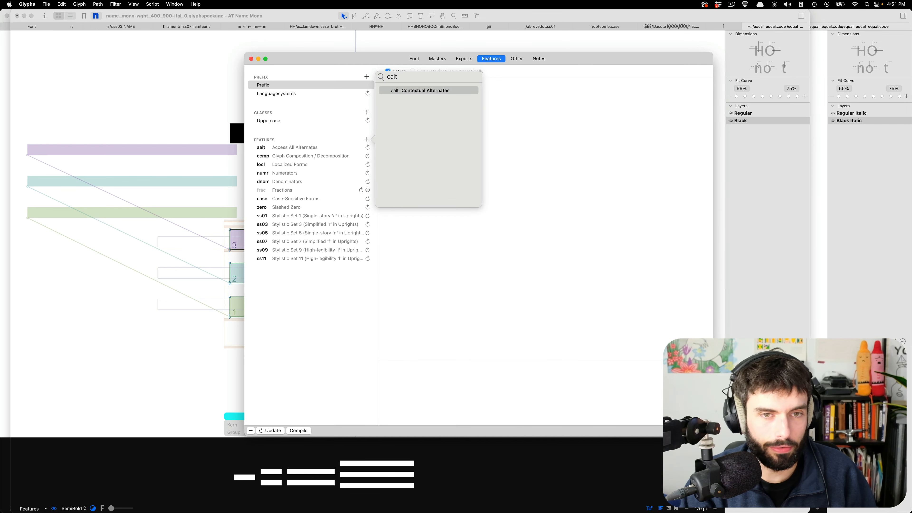
key(Return)
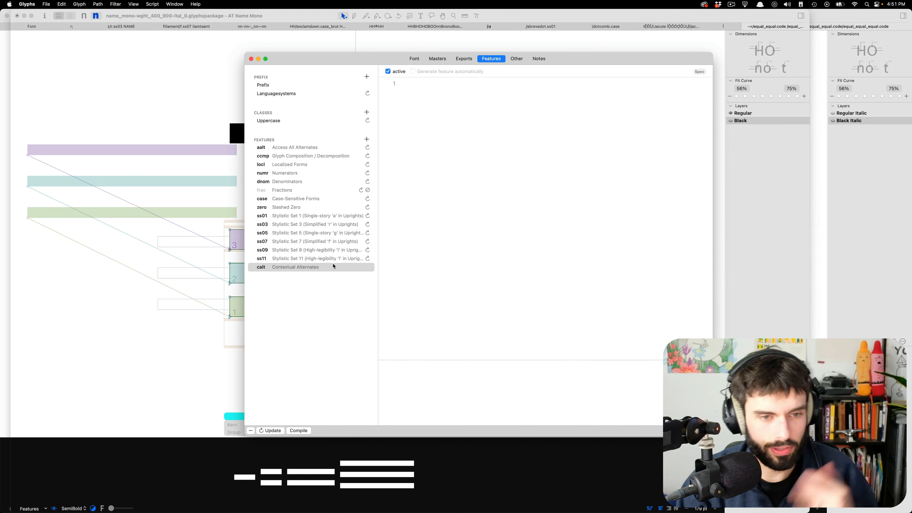
click(520, 225)
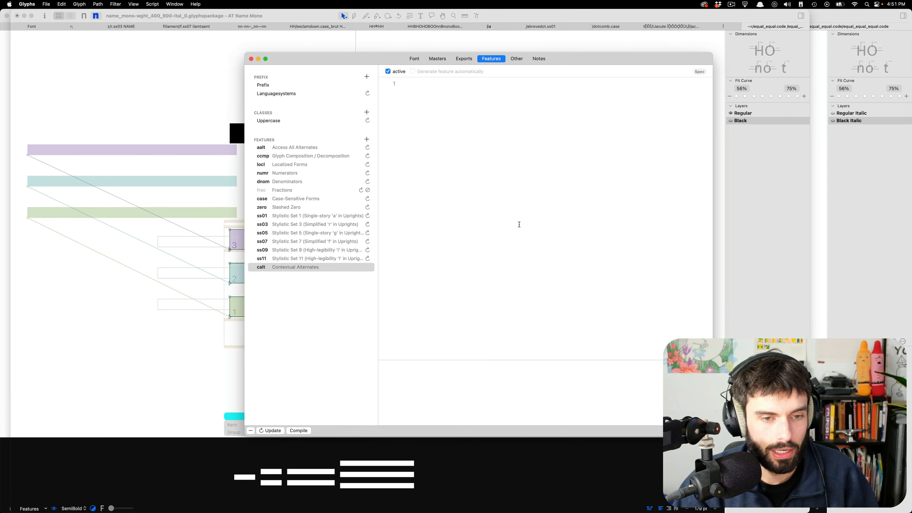
Step: Switch to the browser and review the make-calt-fea-code.py script that generates calt lookups for code ligatures
mouse_move(193, 505)
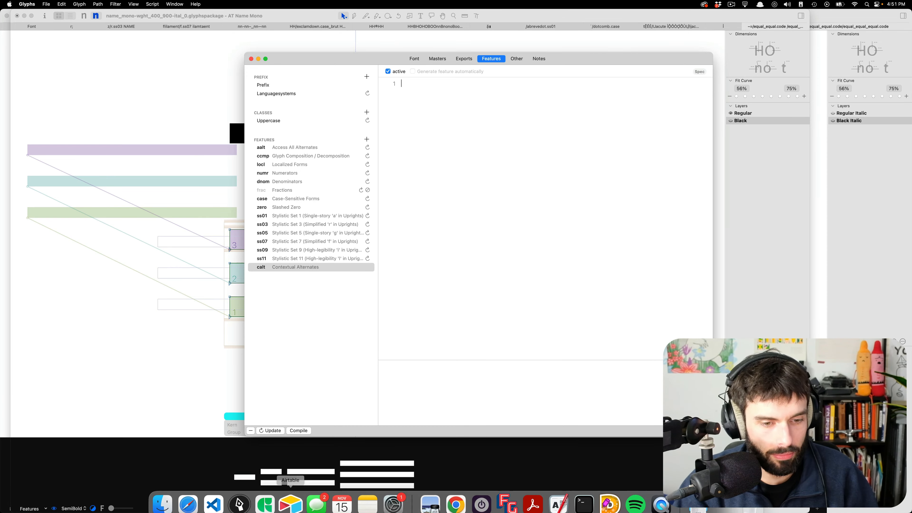
click(188, 496)
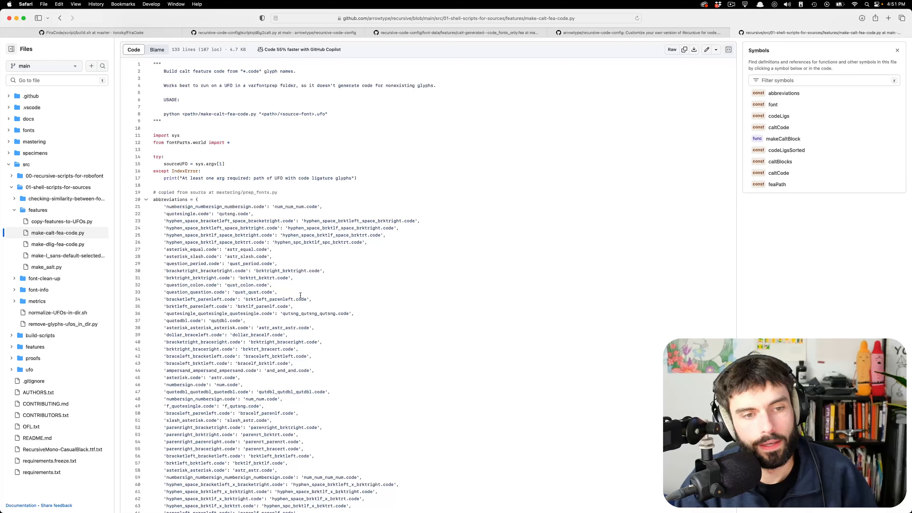
scroll(320, 243, down, 15)
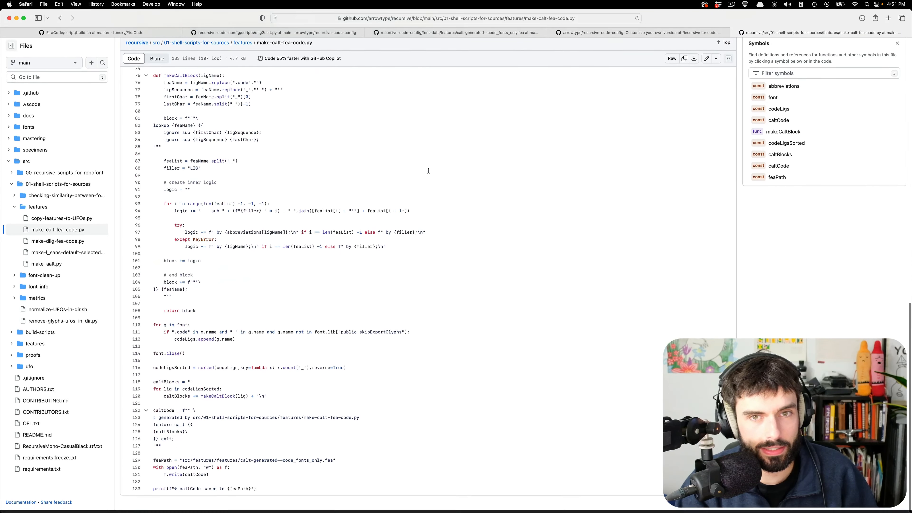
click(585, 18)
click(288, 305)
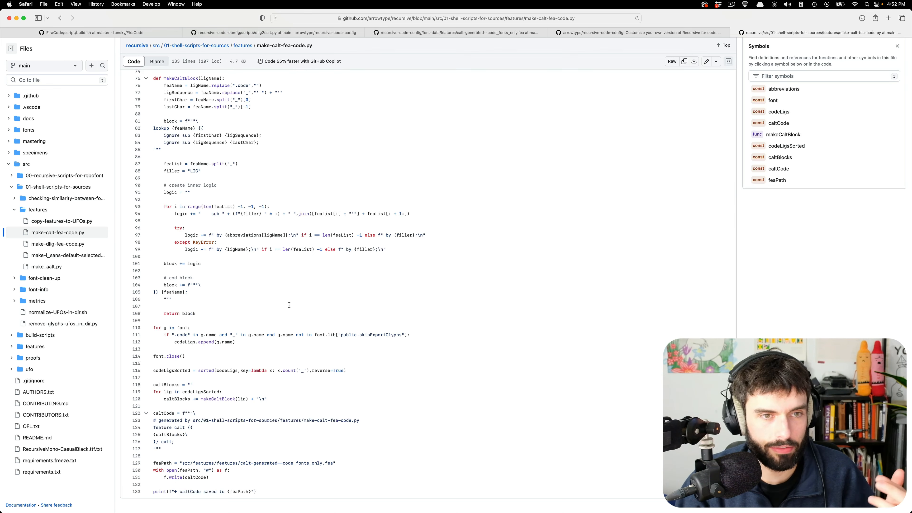
scroll(289, 305, up, 3)
scroll(290, 303, up, 10)
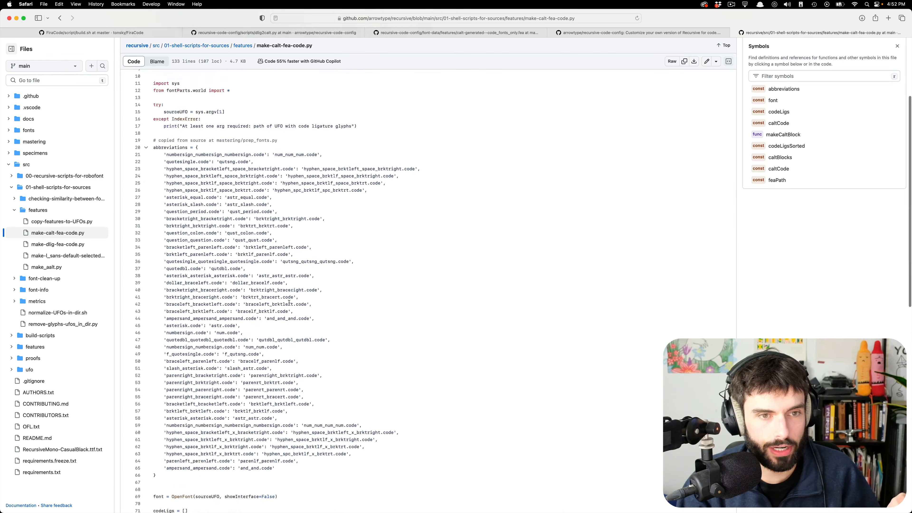
Step: Open the calt-generated--code_fonts_only.fea file in the recursive-code-config repository's font-data features folder and inspect its lookups
click(608, 33)
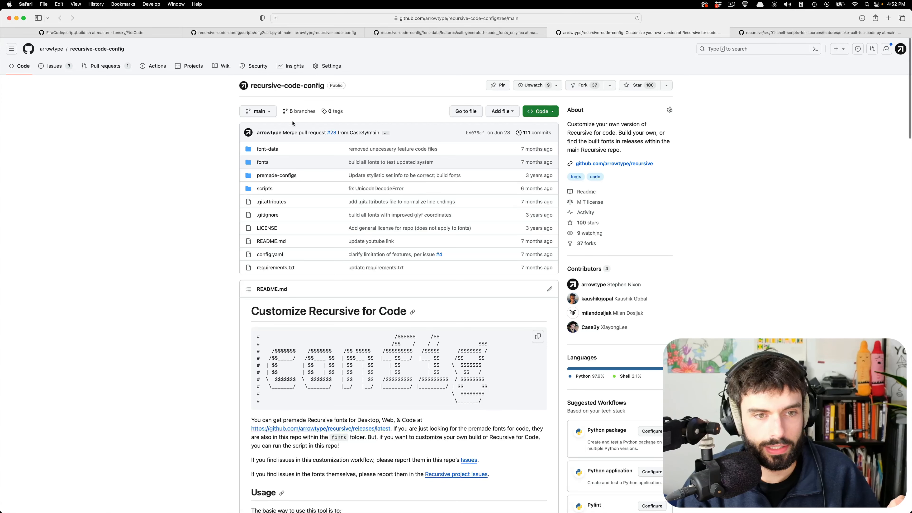
click(275, 149)
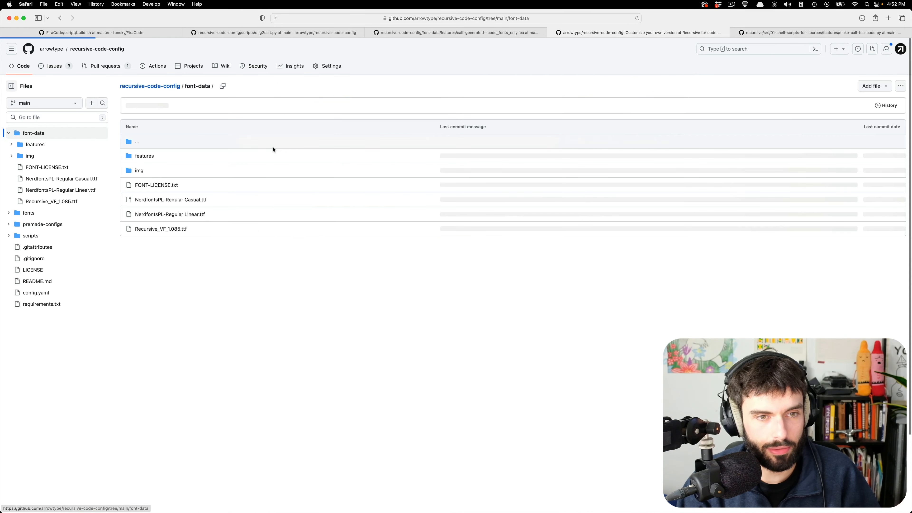
click(145, 157)
click(153, 157)
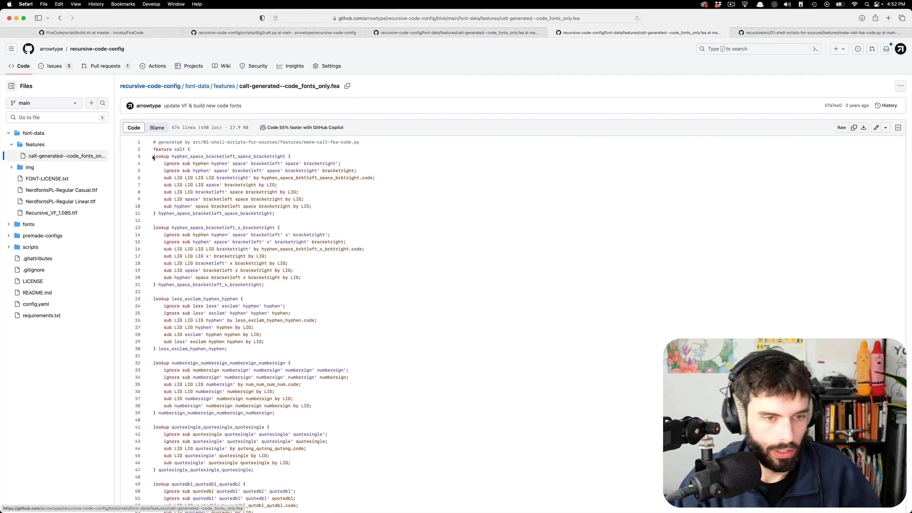
scroll(233, 250, down, 3)
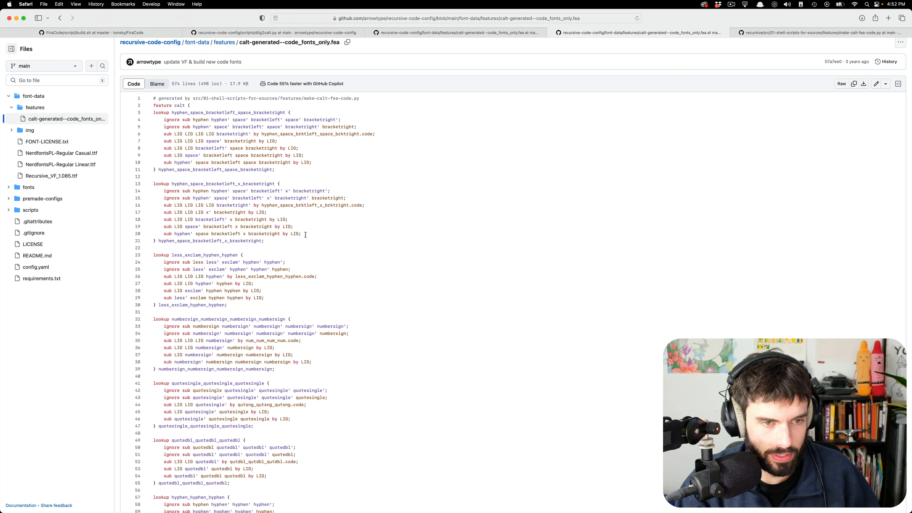
click(177, 226)
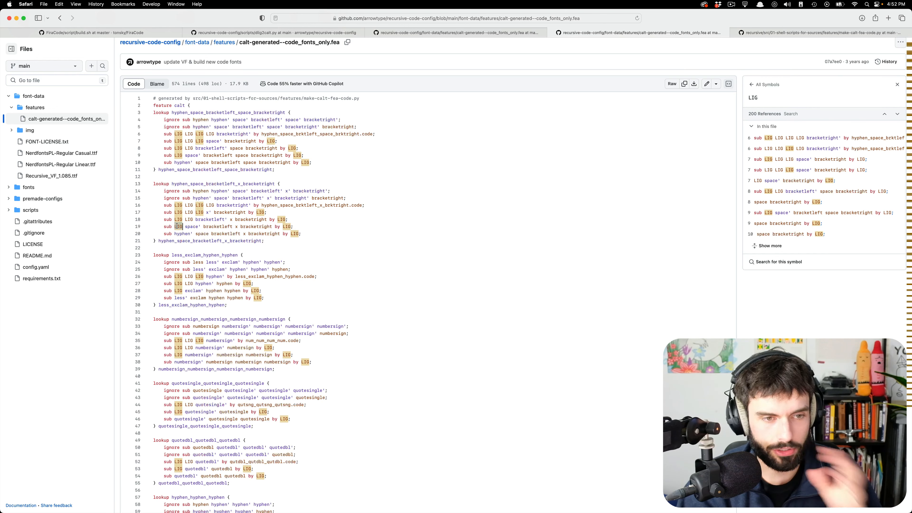
click(422, 234)
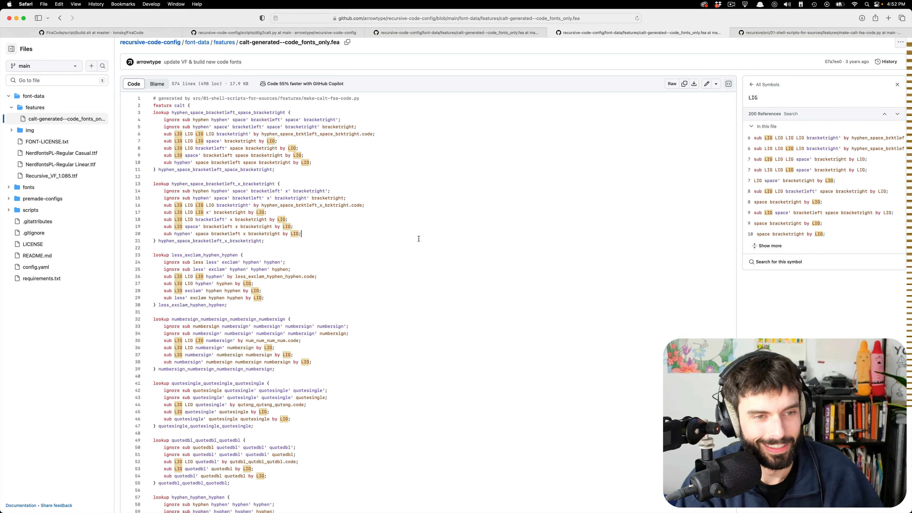
Step: Find the equal_equal lookup in the feature file, copy its whole block, and return to Glyphs
key(super+f)
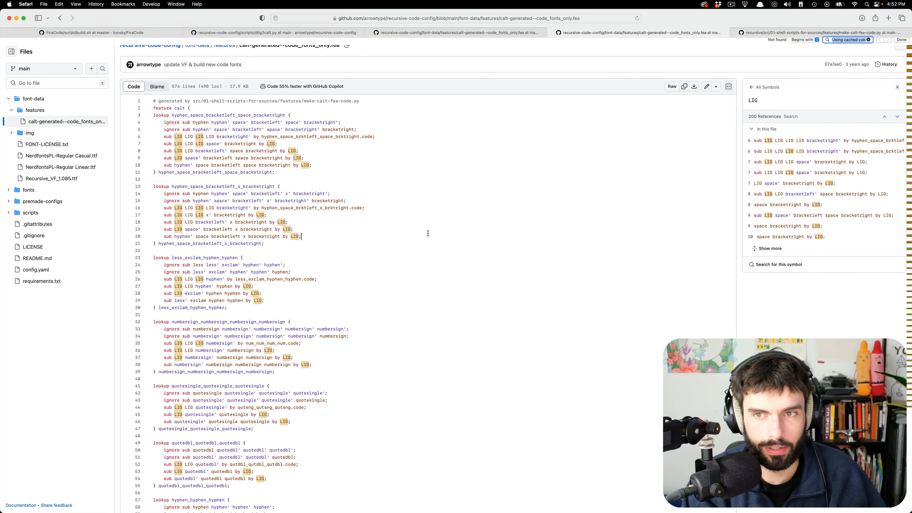
text(code_code)
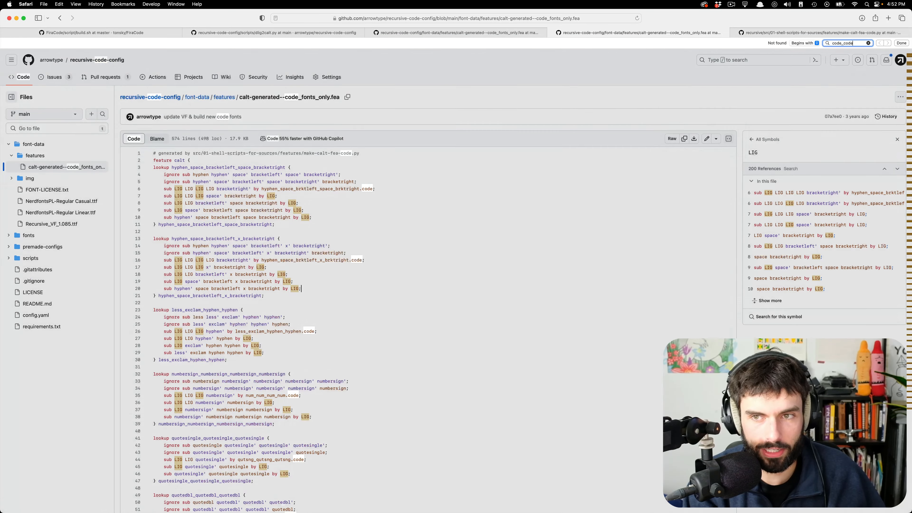
text(_code)
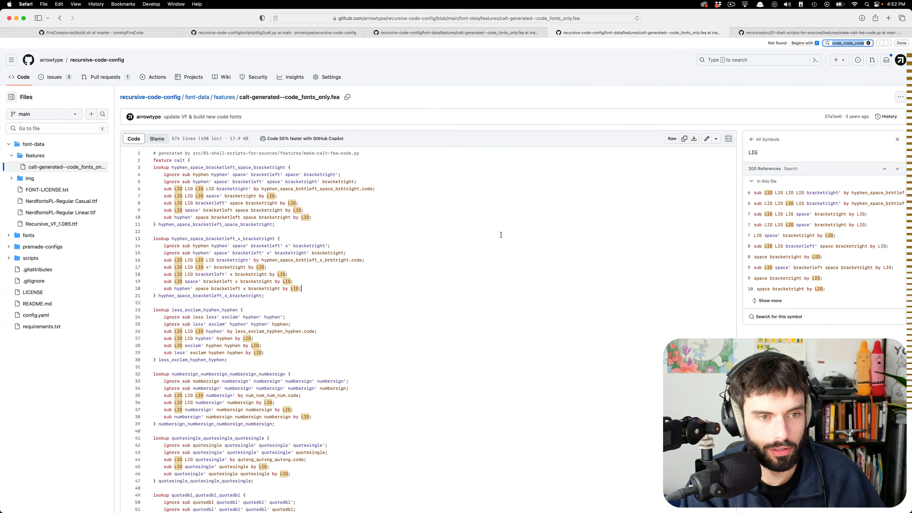
text(equa)
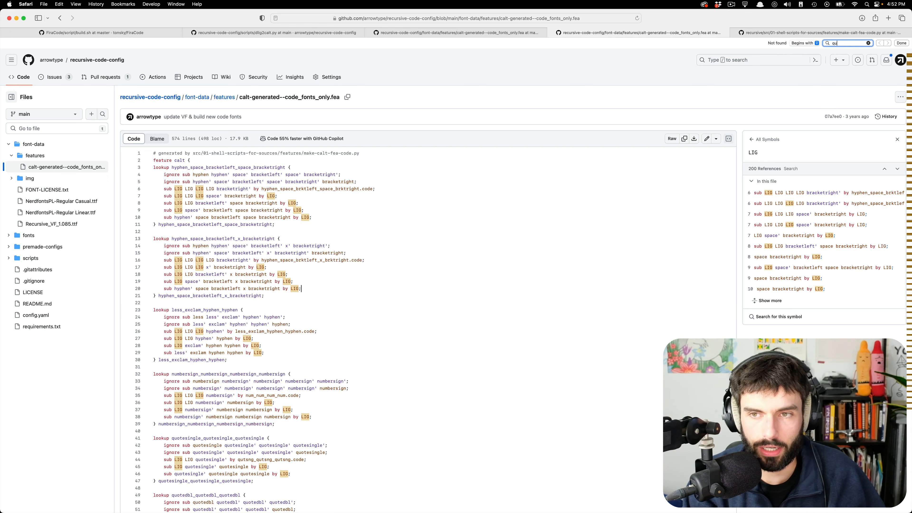
text(l_)
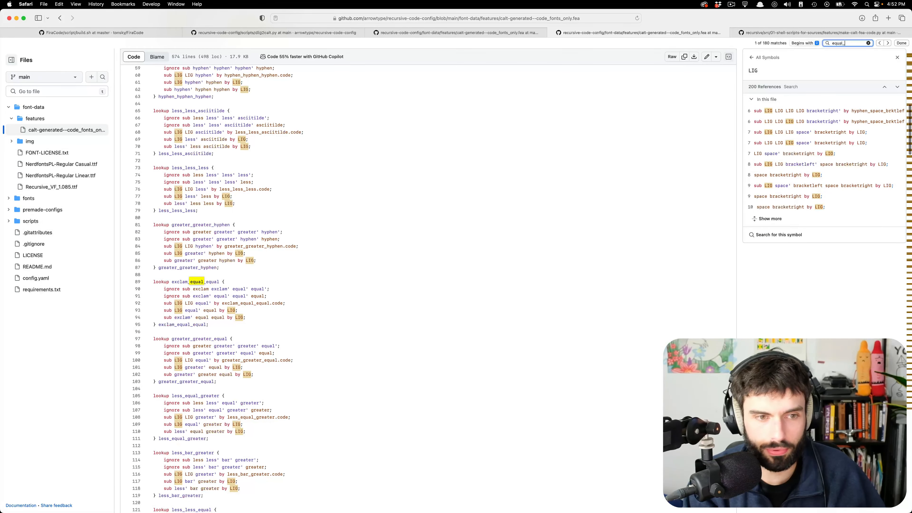
text(equal)
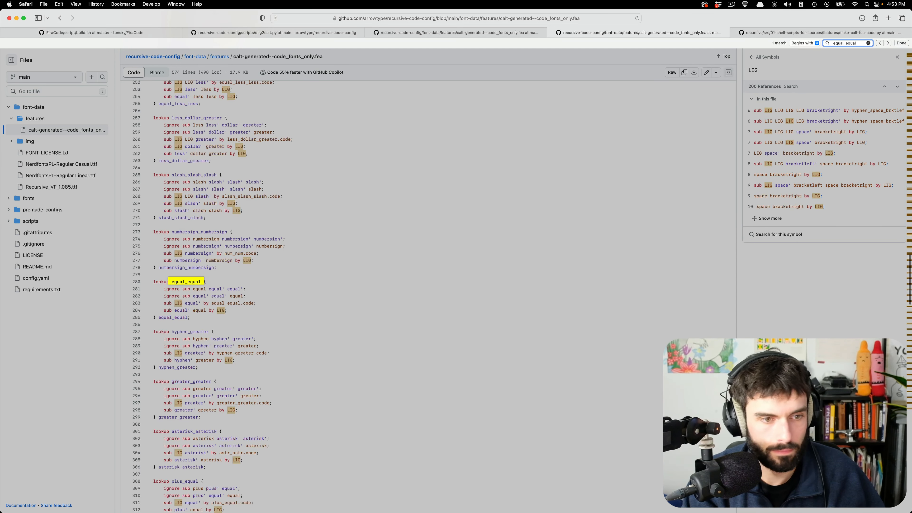
click(203, 331)
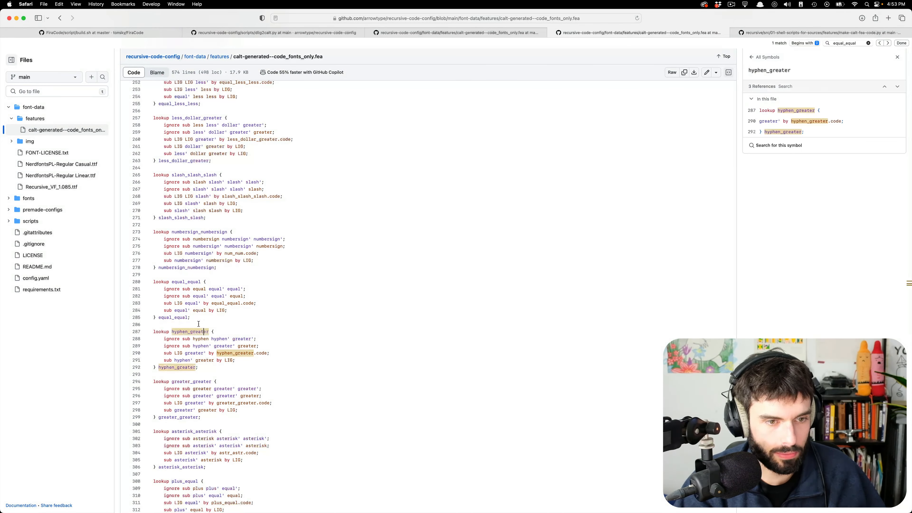
drag(191, 318, 153, 279)
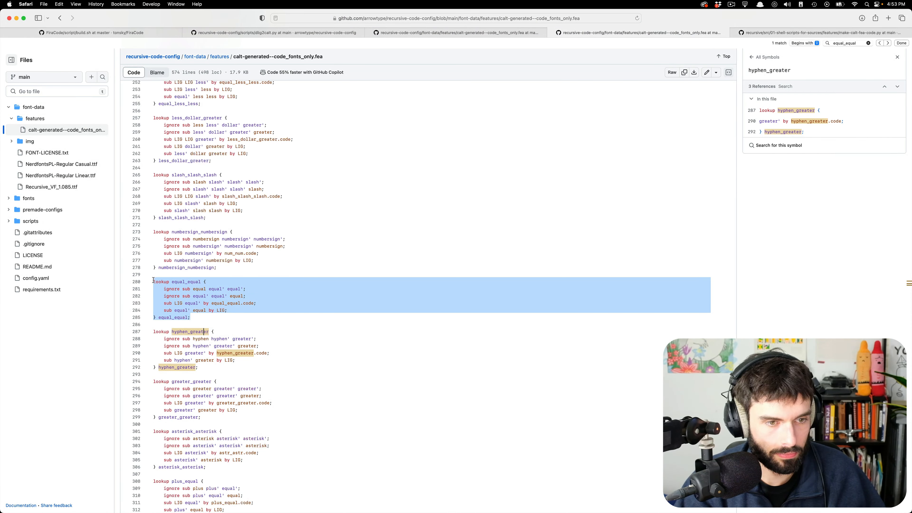
key(super+c)
key(super+Tab)
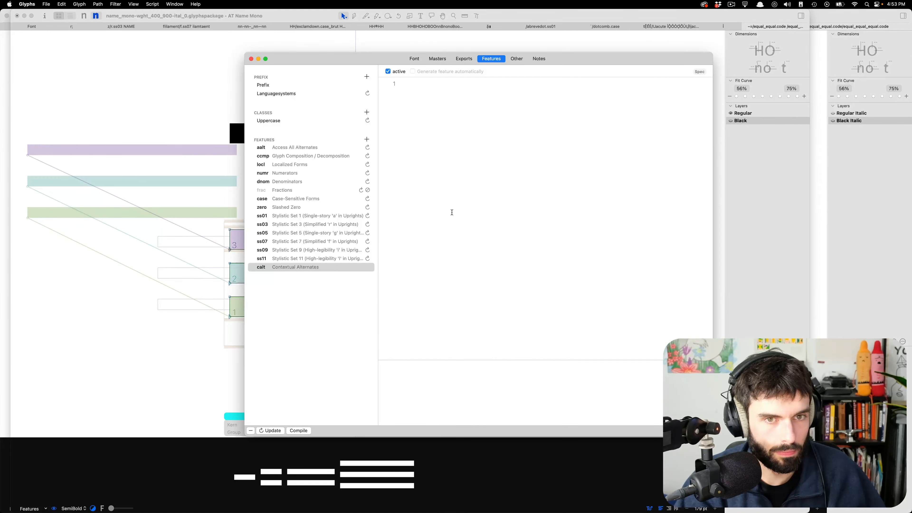
Step: Paste the copied equal_equal lookup into the upright font's calt feature code
key(super+v)
key(super+Tab)
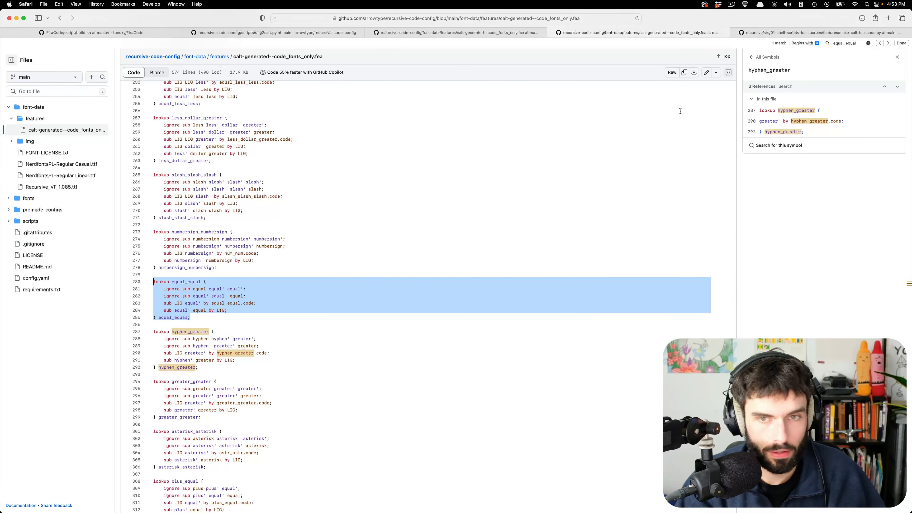
Step: Search the feature file for equal_equal_equal and copy its entire lookup block
key(super+f)
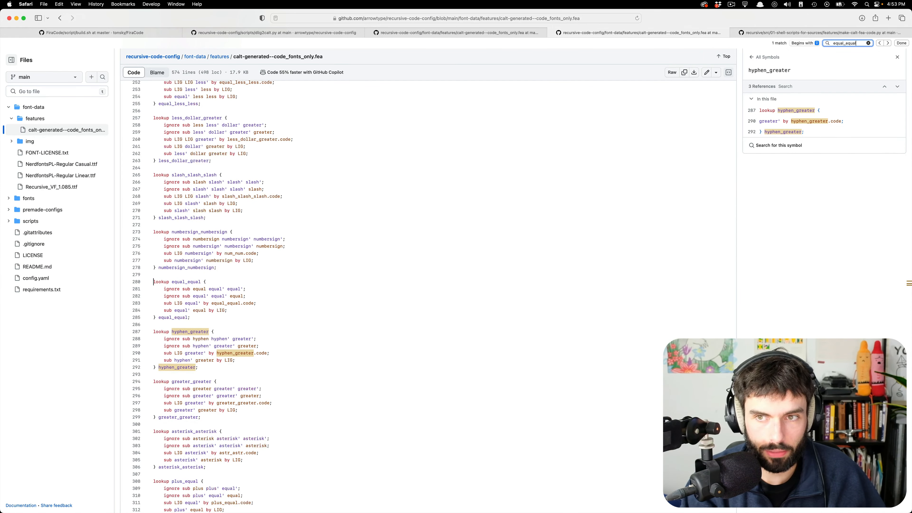
text(_equal)
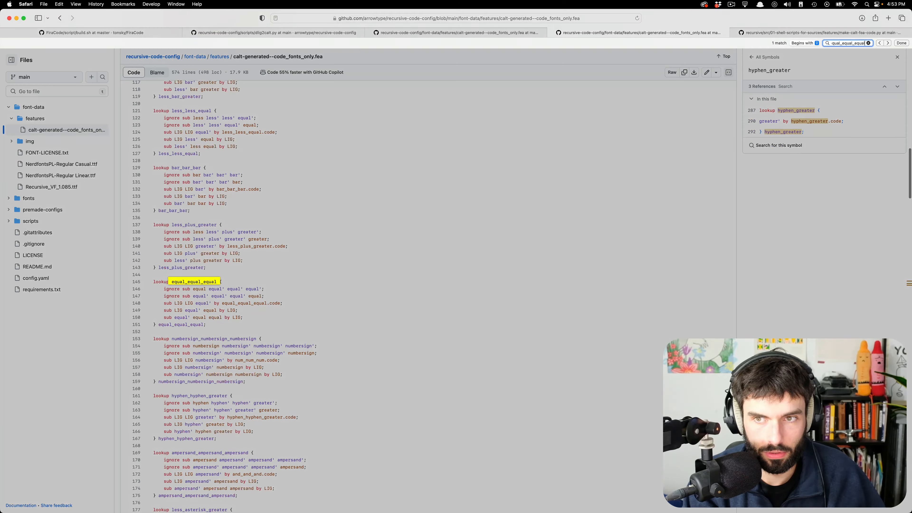
key(ctrl+Right)
key(ctrl+Left)
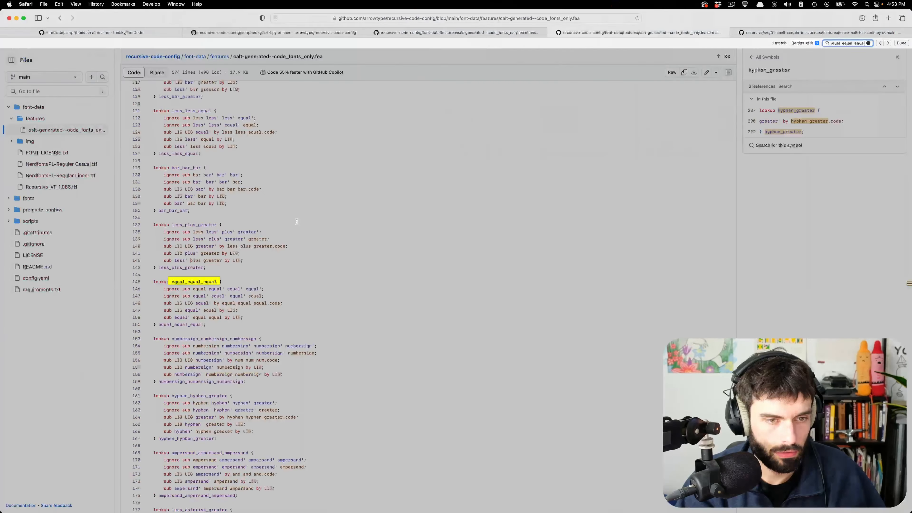
drag(234, 324, 151, 279)
key(super+Tab)
key(super+Tab)
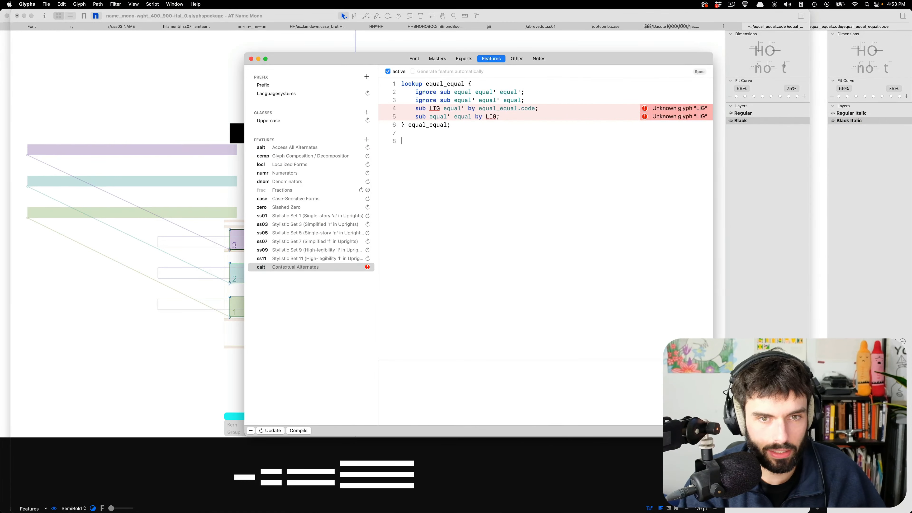
Step: Paste the equal_equal_equal lookup below the equal_equal lookup in the calt feature, separated by a blank line
click(497, 146)
key(Return)
key(Return)
key(super+v)
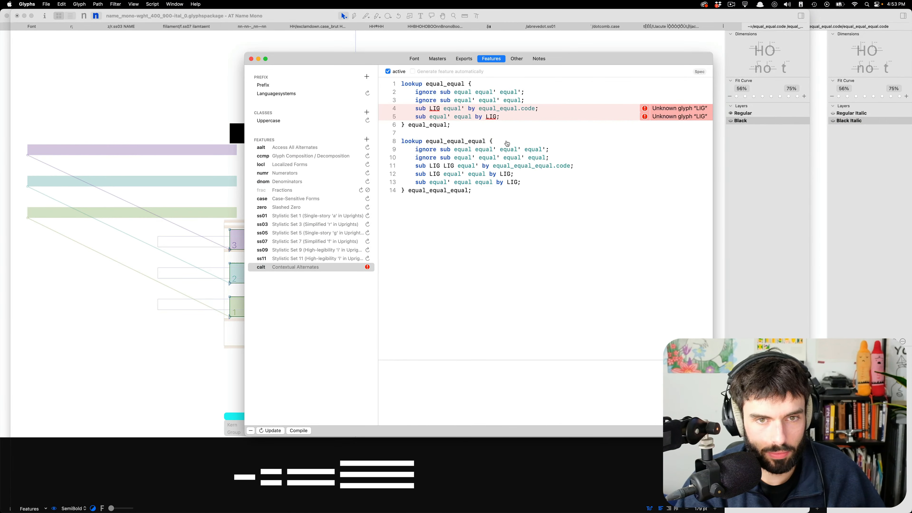
Step: Scroll through the rest of the generated feature file's lookups in the browser
key(super+Tab)
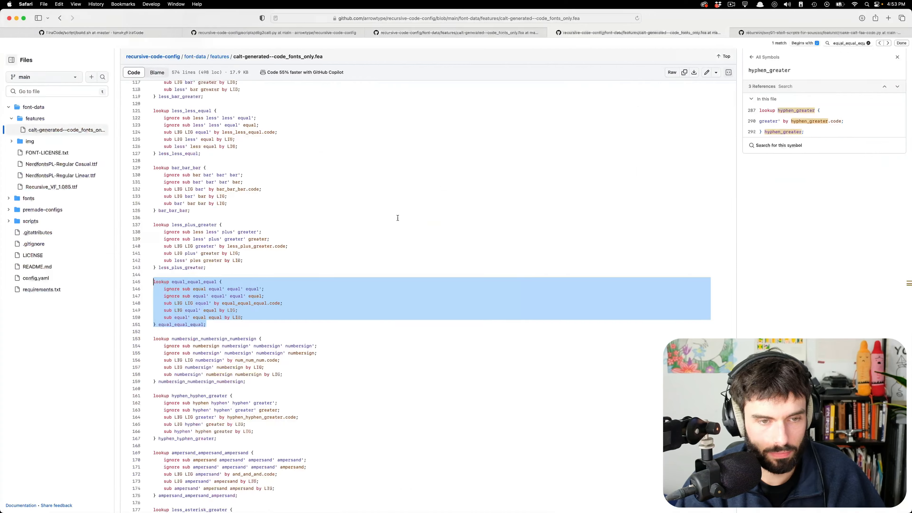
click(335, 234)
scroll(333, 237, down, 20)
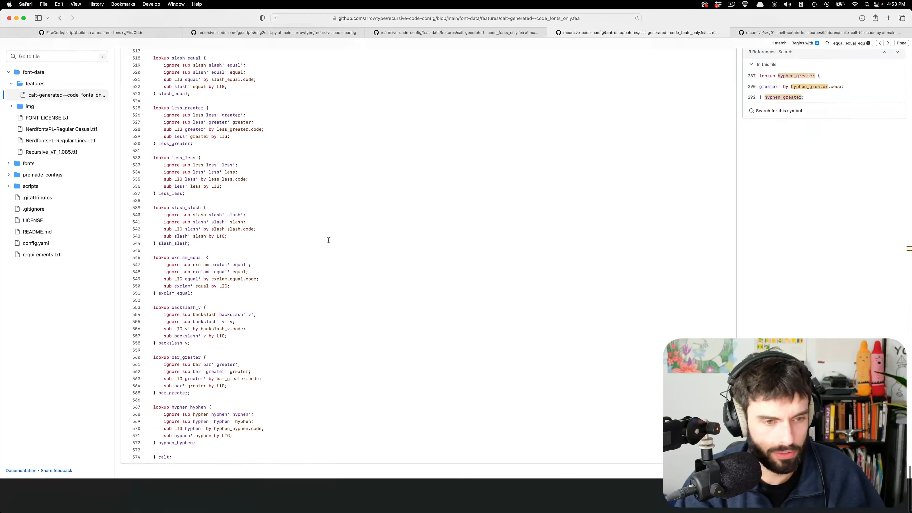
scroll(291, 316, up, 20)
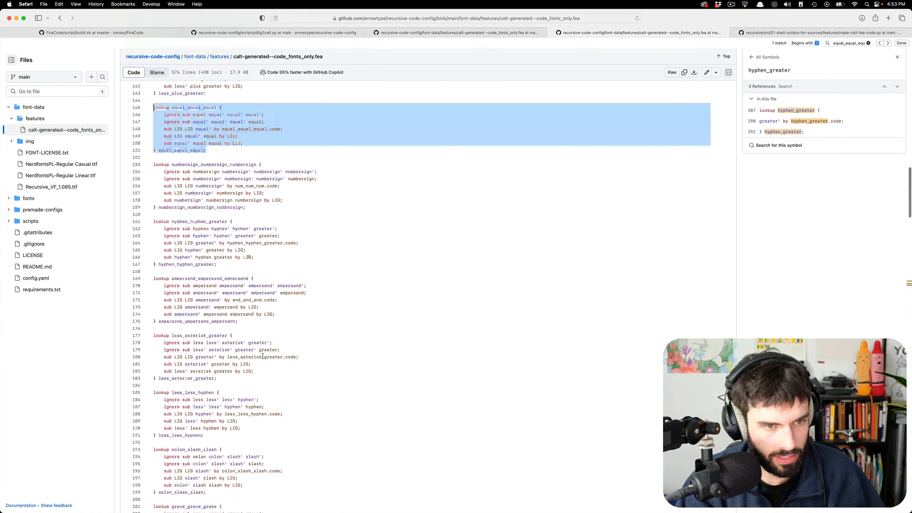
scroll(262, 355, up, 10)
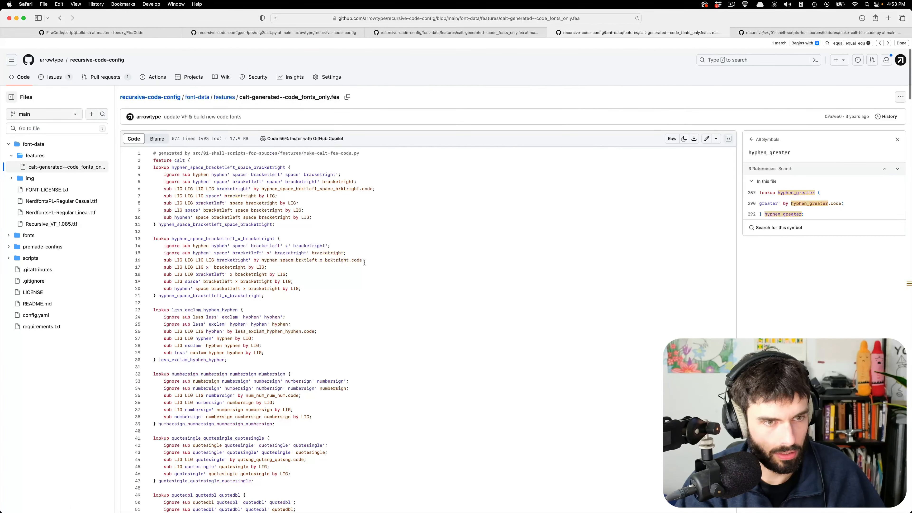
key(super+Tab)
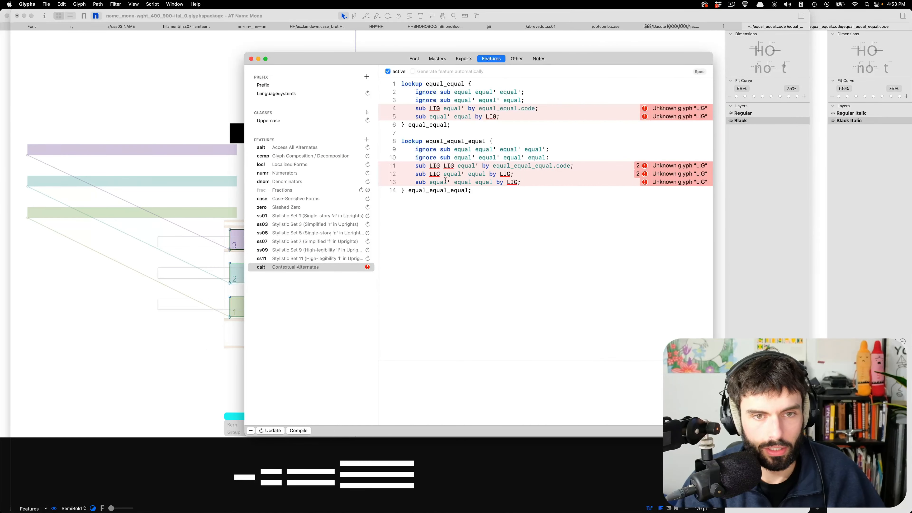
Step: Examine the LIG references in the calt code, then select and copy all of the calt code
double_click(439, 108)
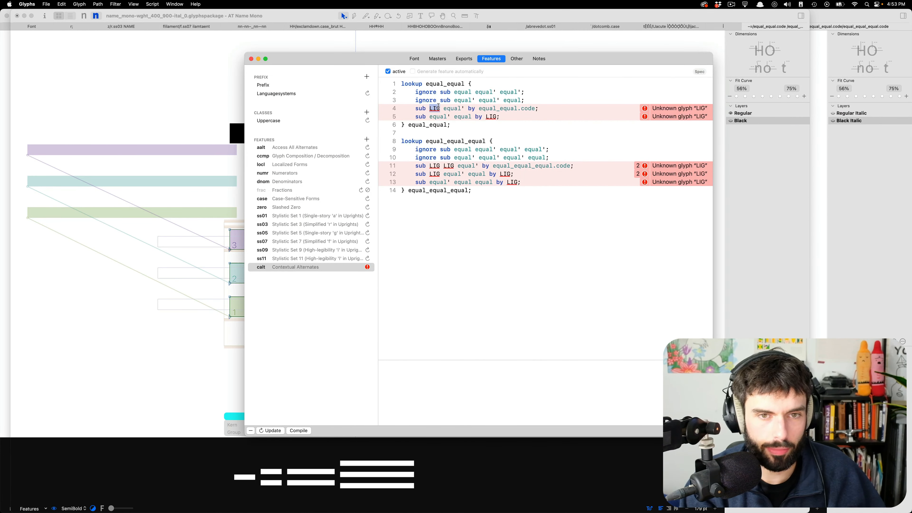
key(super+a)
key(super+Tab)
key(super+Tab)
key(super+Tab)
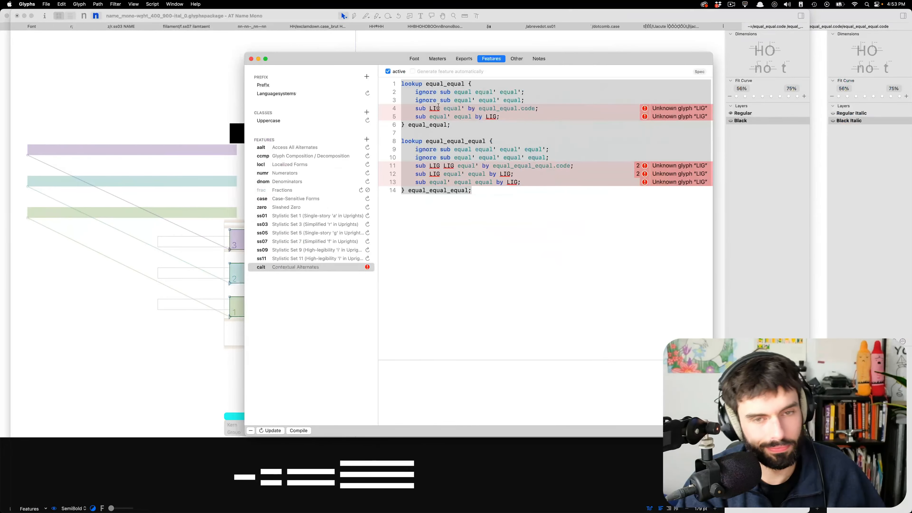
double_click(438, 108)
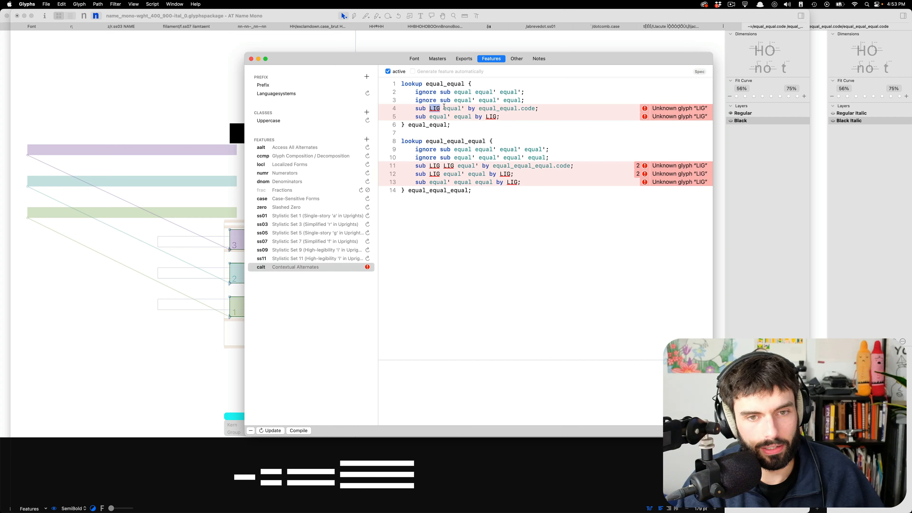
click(474, 247)
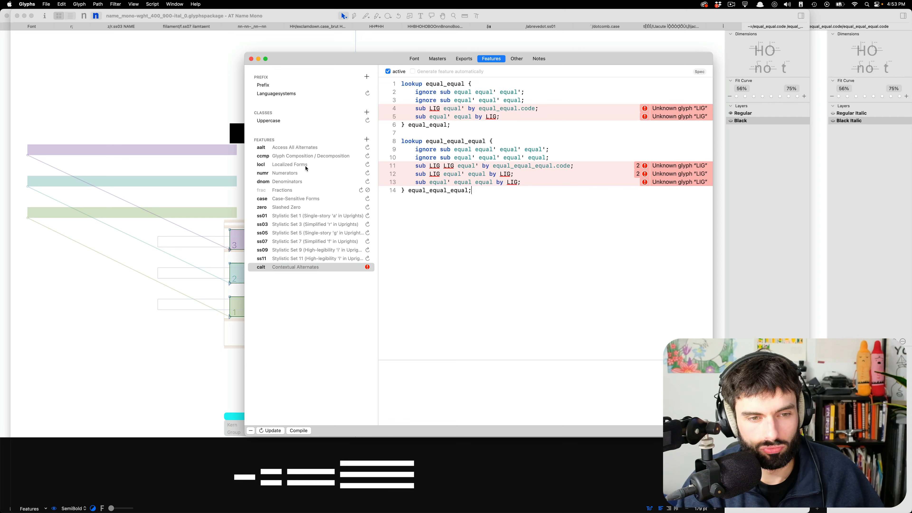
key(super+a)
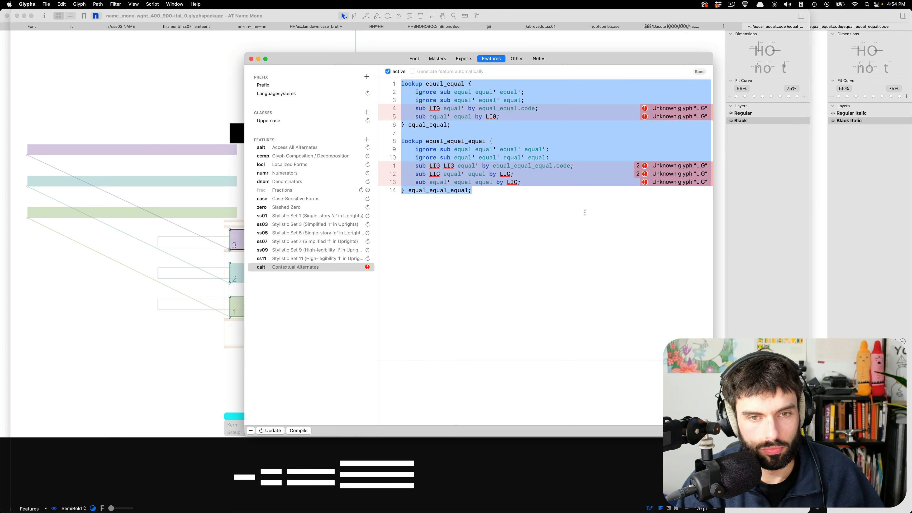
Step: Open the italic font's info, add a calt feature, paste the copied lookup code into it, and close
key(super+grave)
key(super+i)
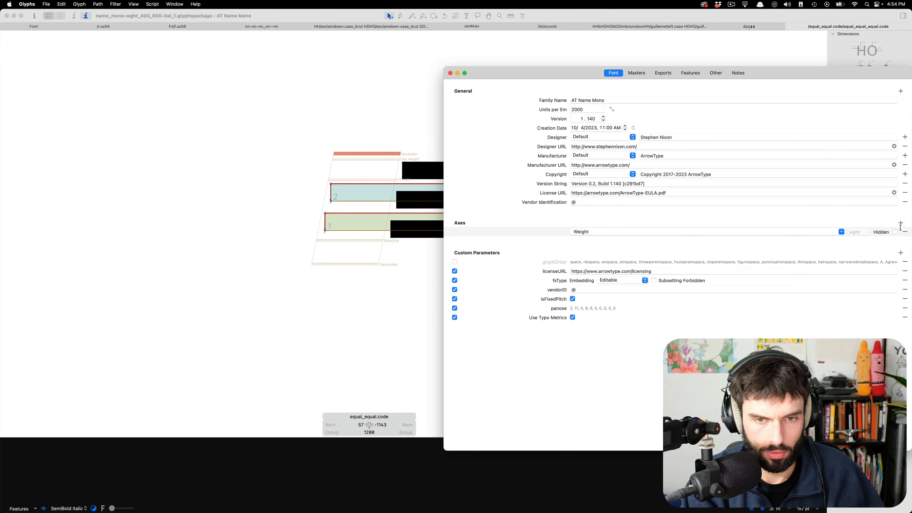
click(690, 73)
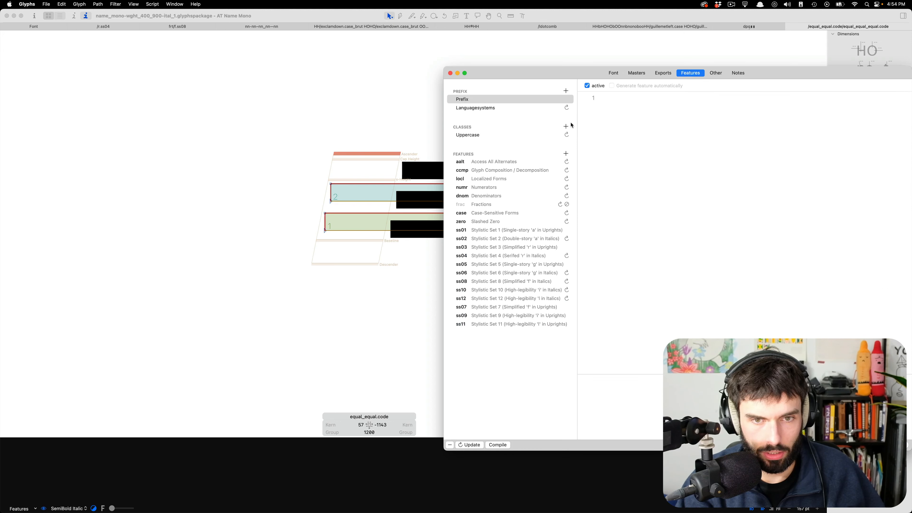
click(566, 153)
text(calt)
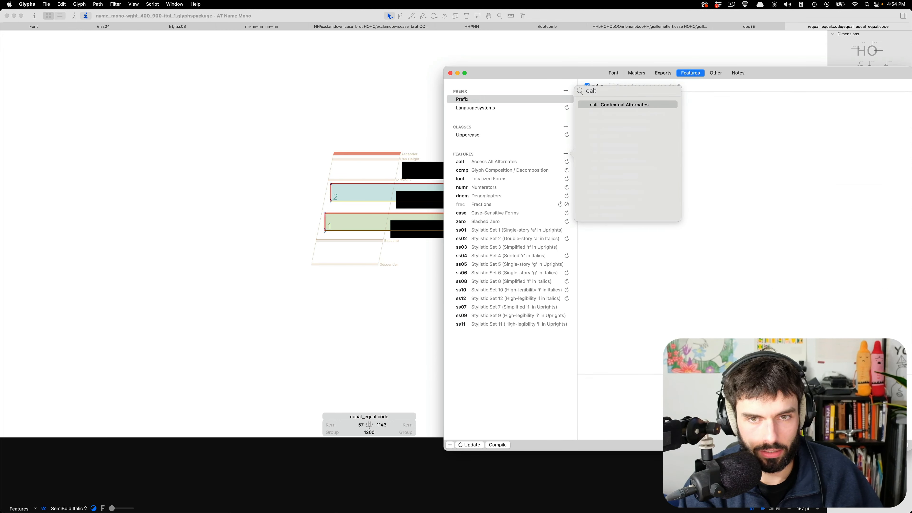
key(Return)
click(730, 151)
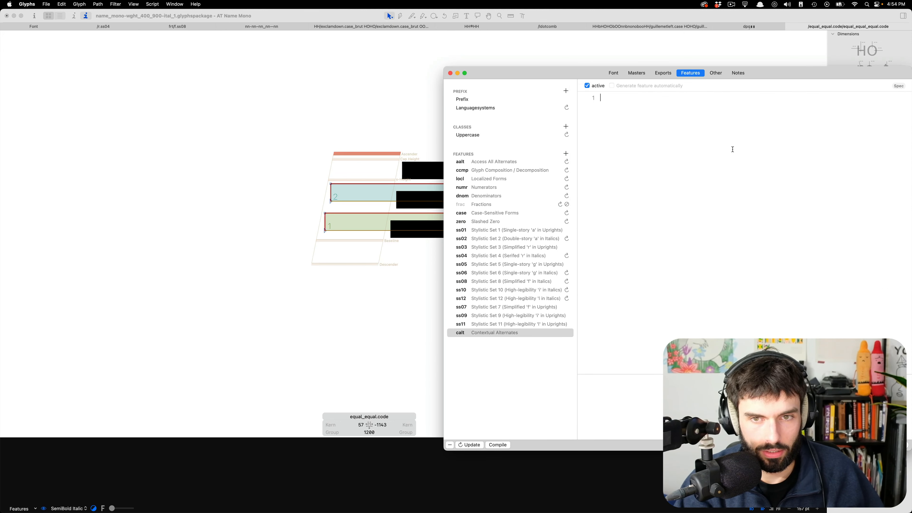
text(lookup equal_equal { 	ignore sub equal equal' equal; 	ignore sub equal' equal' equal; 	sub LIG equal' by equal_equal.code; 	sub equal' equal by LIG; } equal_equal;  lookup equal_equal_equal { 	ignore sub equal equal' equal'; 	ignore sub equal' equal' equal' equal; 	sub LIG LIG equal' by equal_equal_equal.code; 	sub LIG equal' equal by LIG; 	sub equal' equal equal by LIG; } equal_equal_equal;)
key(super+w)
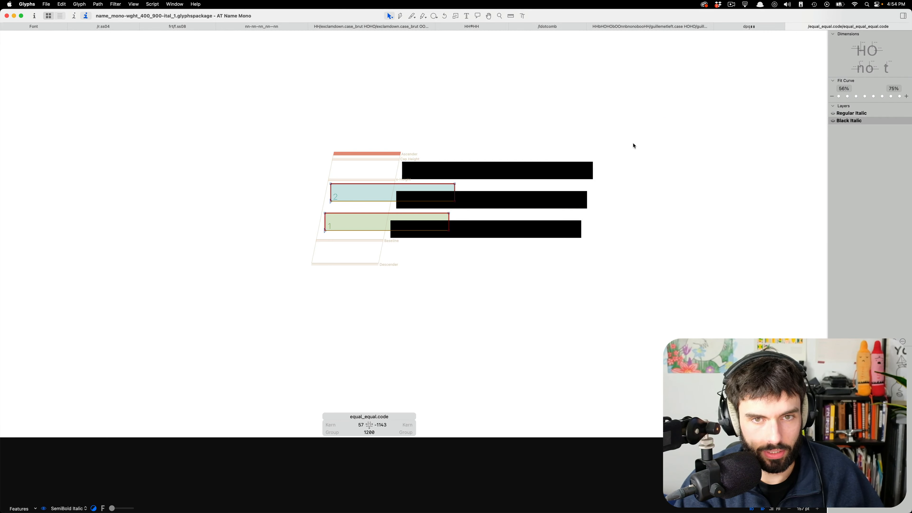
Step: Close the remaining font info window and tile the upright font window to one half of the screen
key(super+grave)
key(super+w)
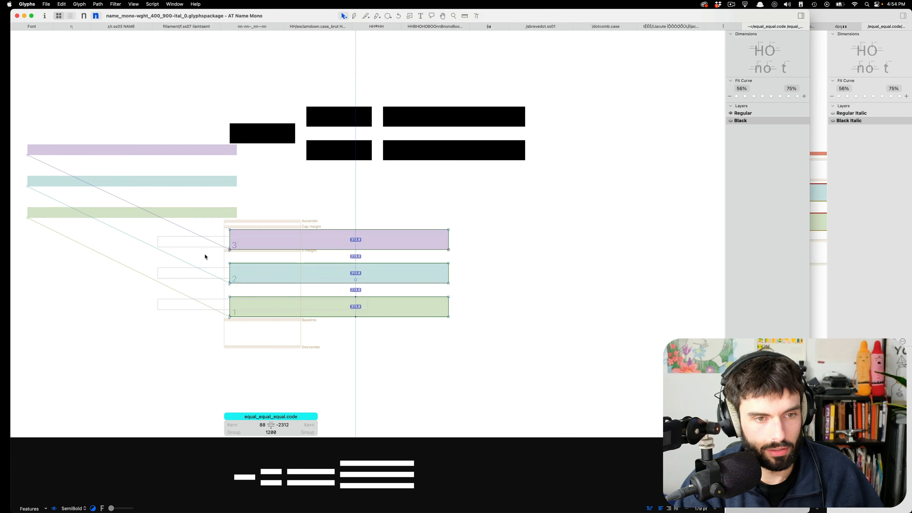
key(ctrl+alt+super+Left)
scroll(212, 200, right, 4)
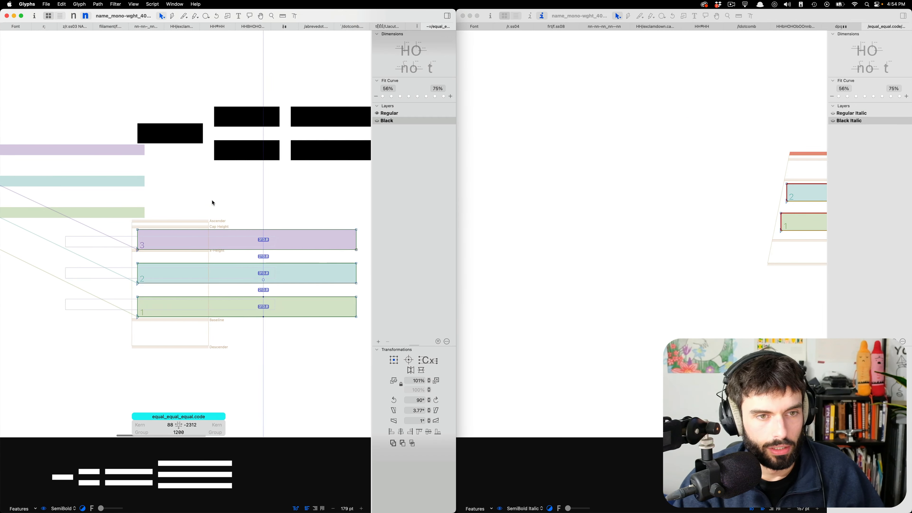
Step: Add a glyph in the upright font's edit view and rename it LIG
key(t)
key(Return)
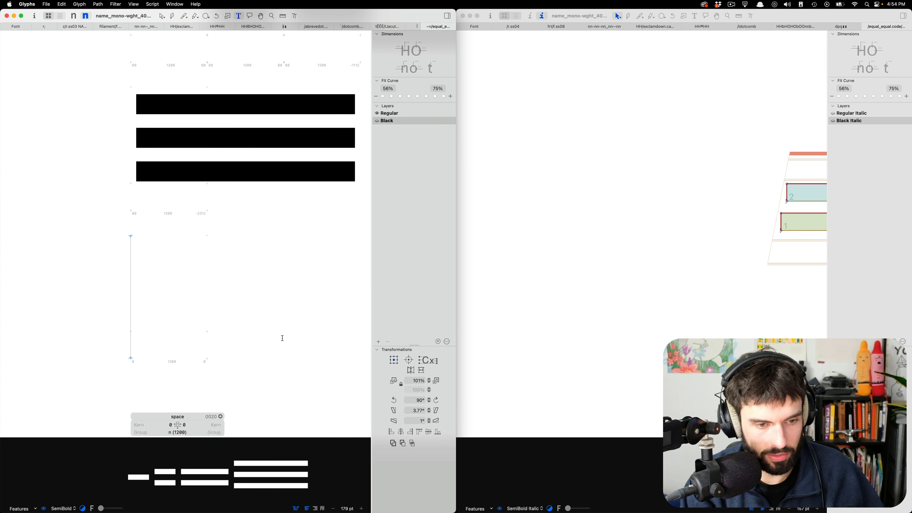
key(Left)
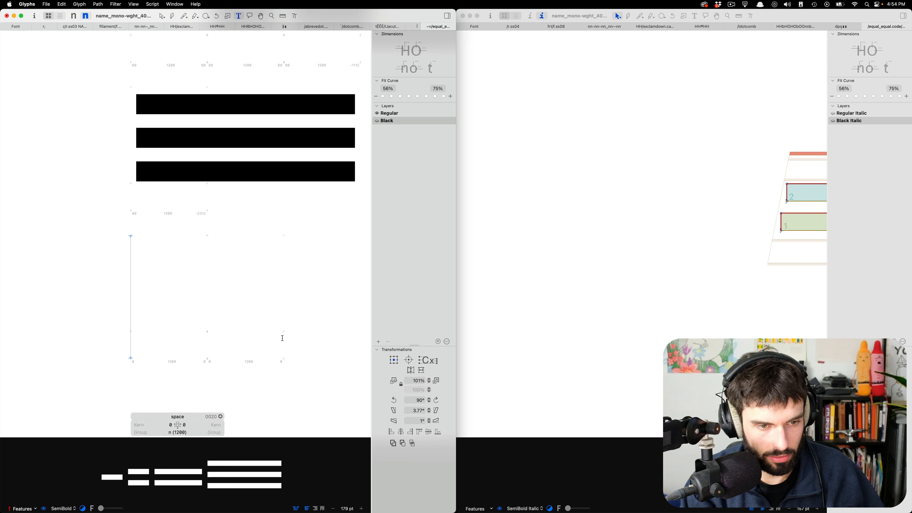
key(Right)
double_click(264, 418)
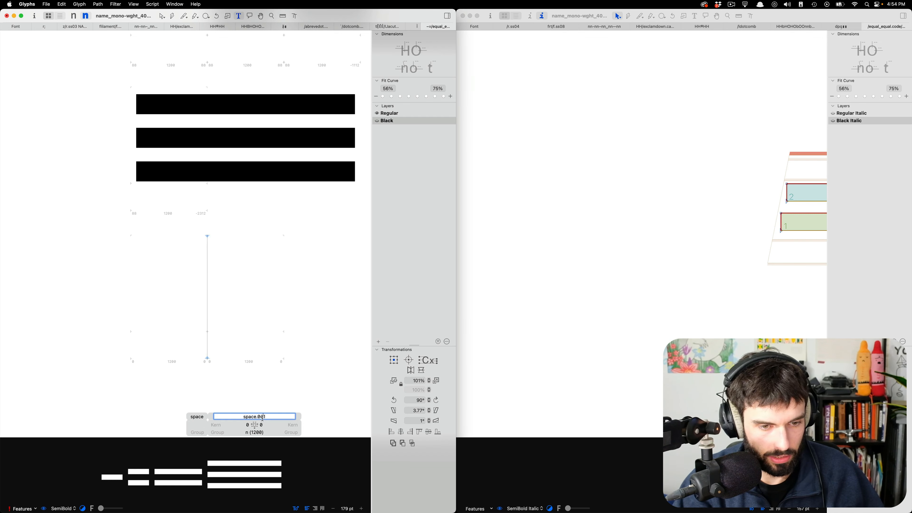
key(super+a)
text(LIG)
key(super+a)
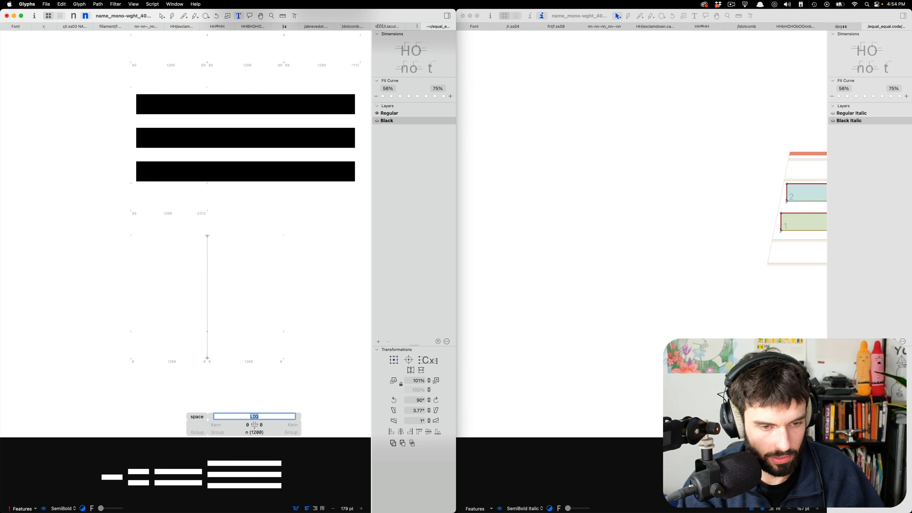
key(Return)
Step: Add a glyph in the italic font's edit view and rename it LIG
click(498, 294)
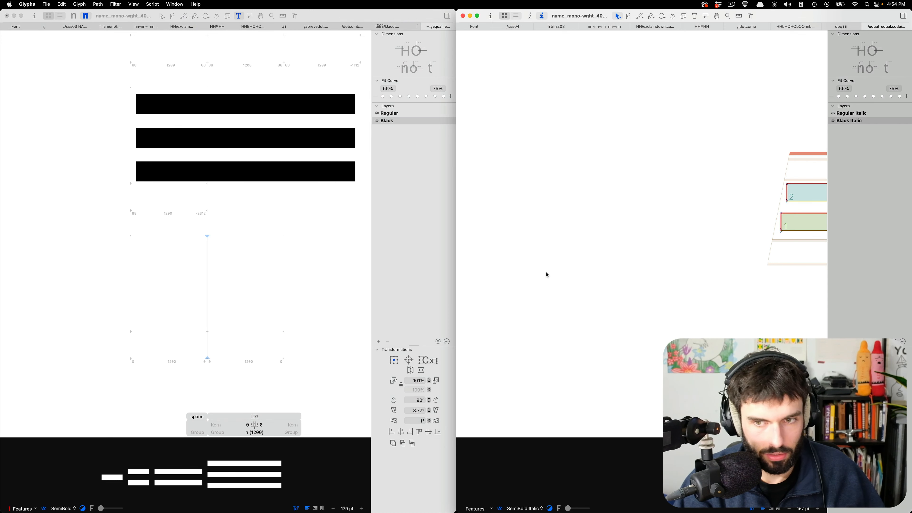
key(t)
scroll(481, 271, down, 5)
key(Return)
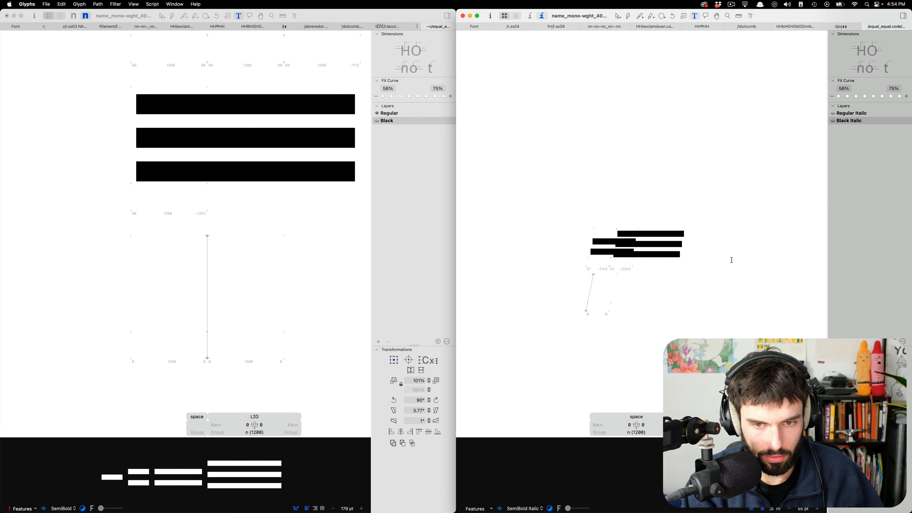
key(Left)
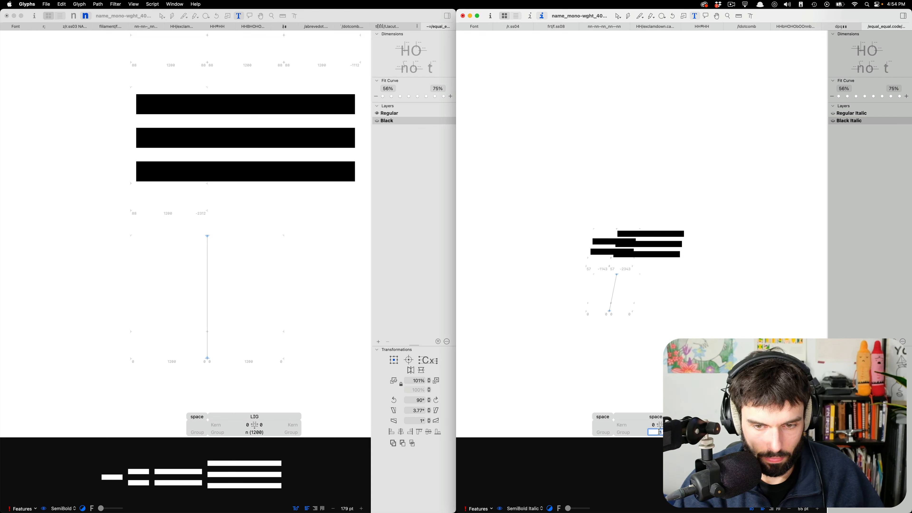
scroll(657, 419, left, 1)
scroll(668, 419, left, 1)
click(666, 417)
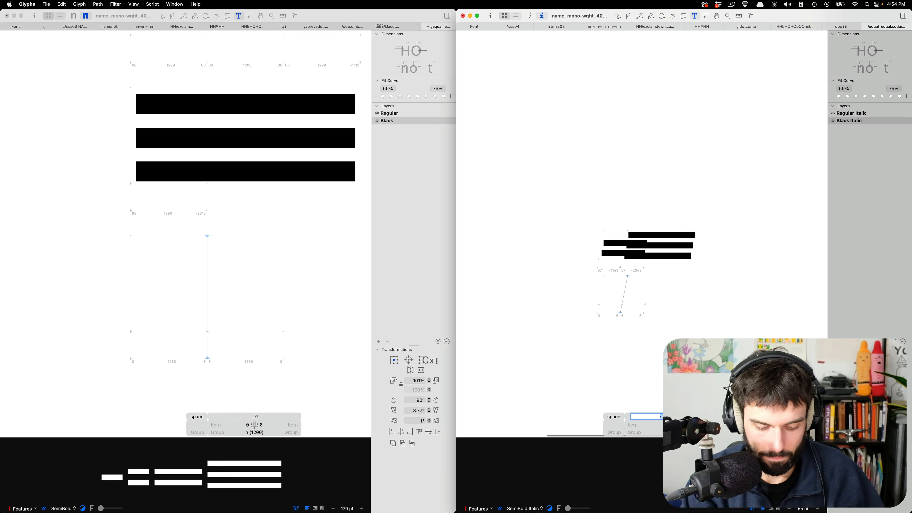
text(LIG)
click(722, 320)
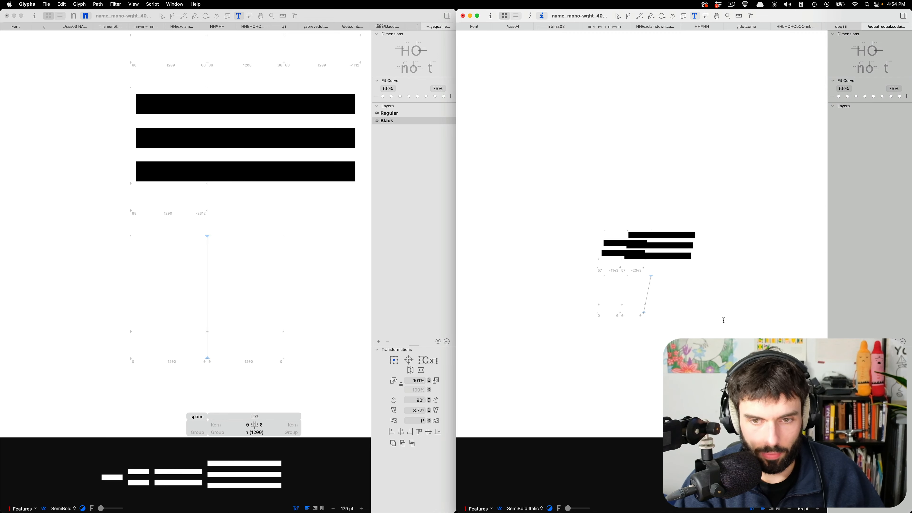
Step: Bring up the leftover font info window, check its general font settings, and close it
key(ctrl+Up)
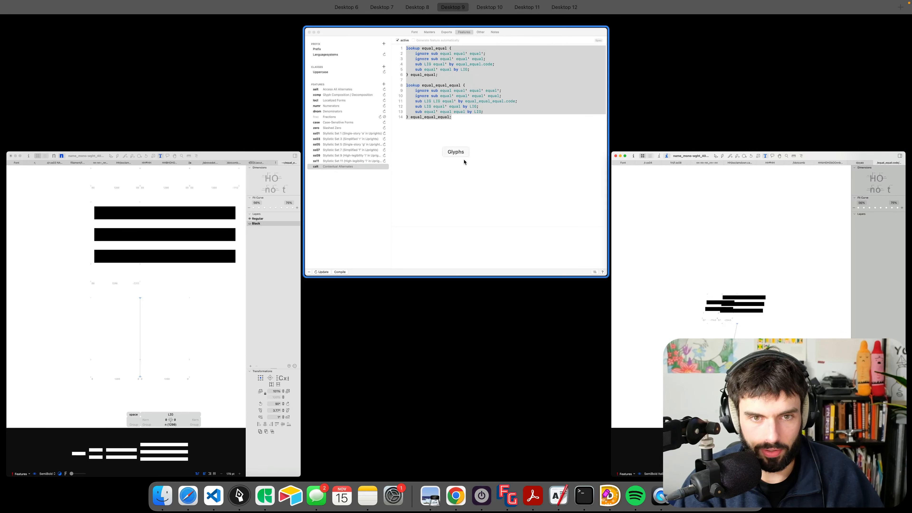
click(464, 159)
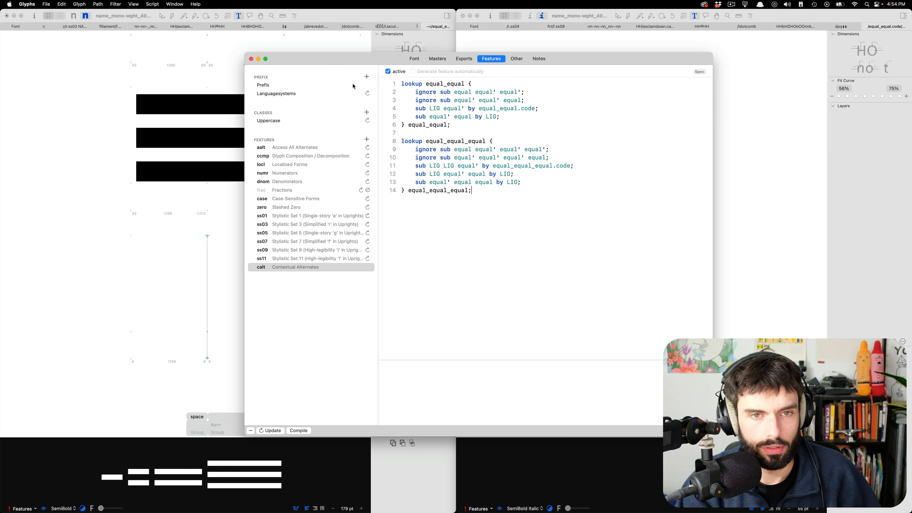
click(416, 60)
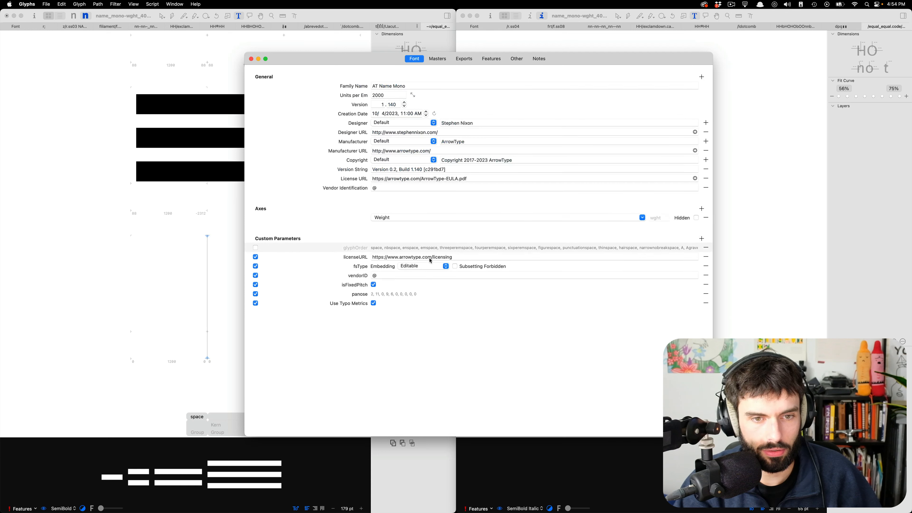
key(super+w)
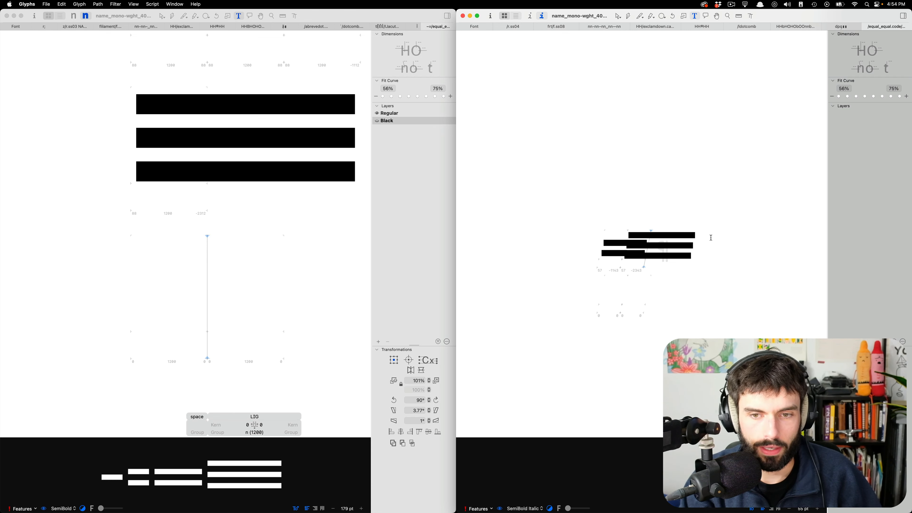
Step: Type the test text "five" == 5 around the equals ligature in the italic font's edit view
key(Return)
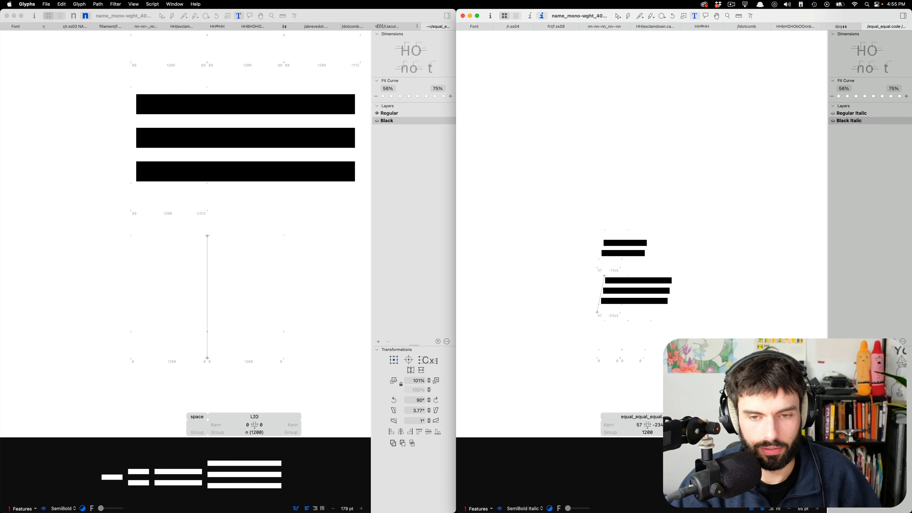
scroll(648, 281, up, 2)
click(572, 222)
scroll(586, 208, down, 3)
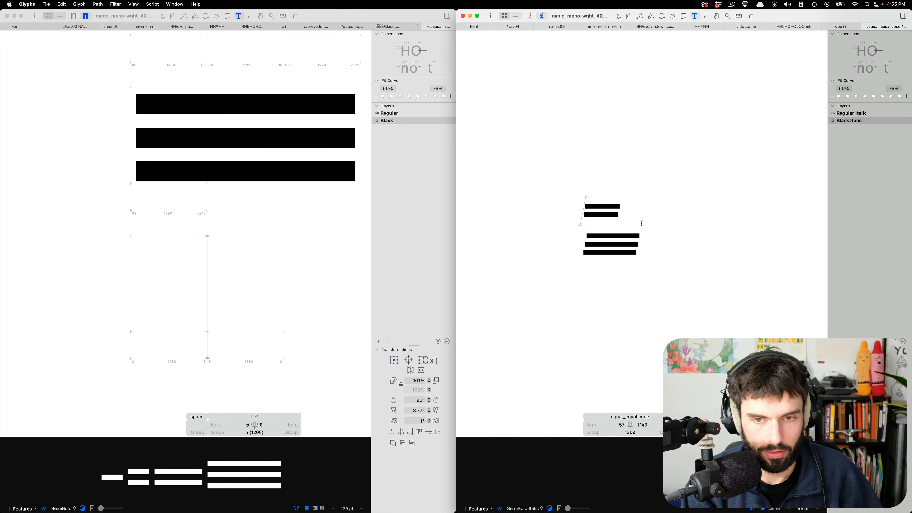
key(Down)
text(")
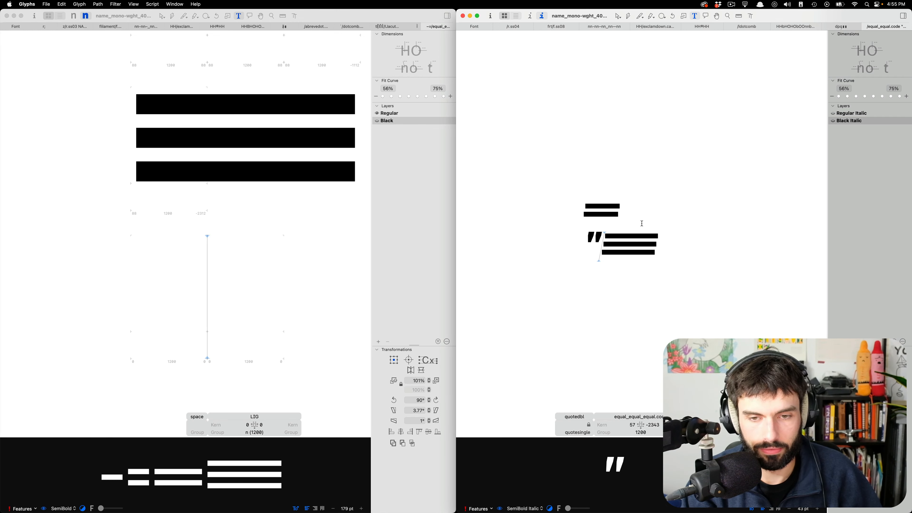
key(BackSpace)
key(Up)
text(f)
key(BackSpace)
text(")
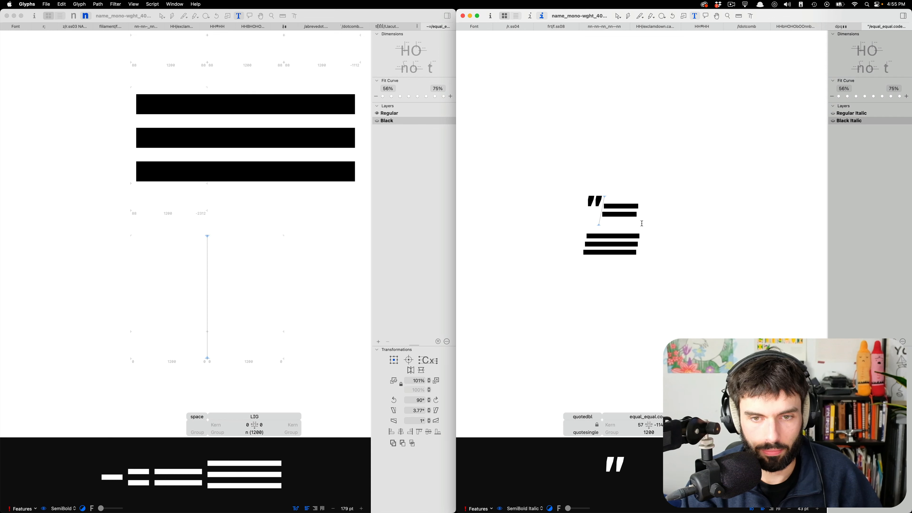
text(five" )
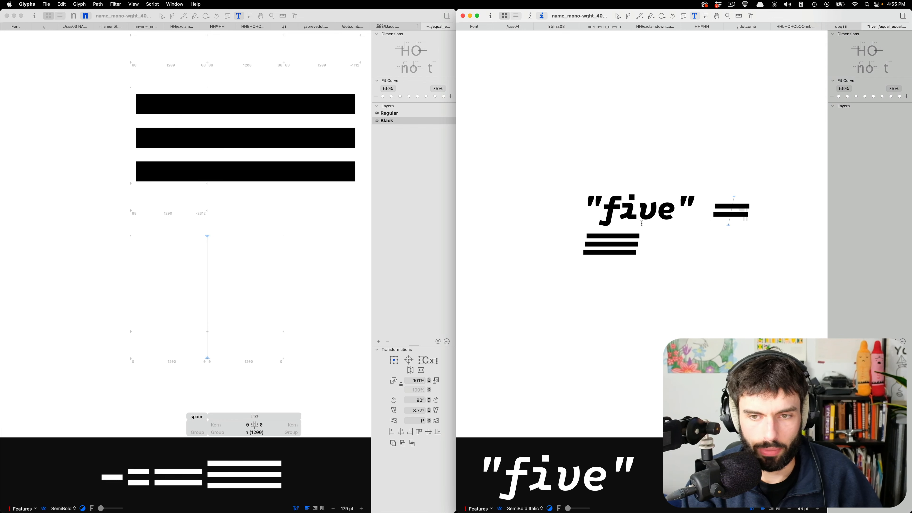
text(  5)
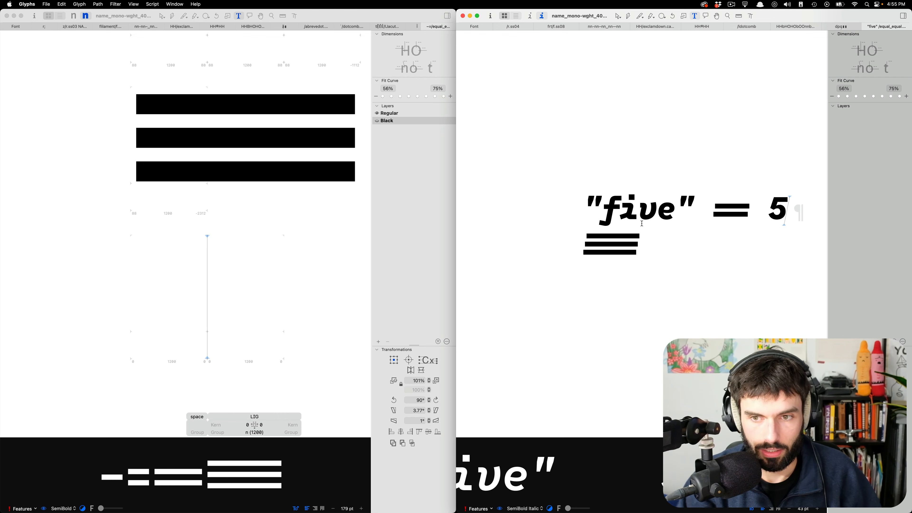
Step: Examine the equal_equal_equal lookup code in the italic font's calt feature
scroll(682, 211, right, 2)
click(697, 210)
click(689, 208)
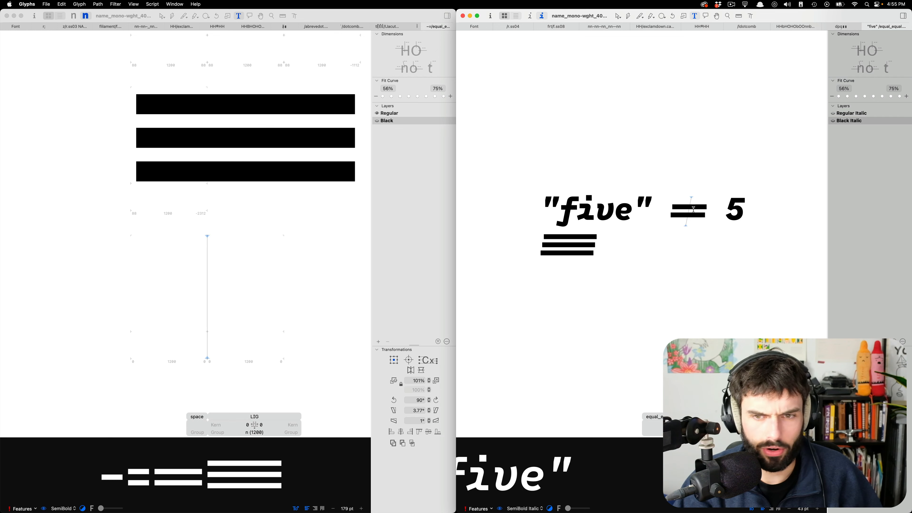
key(super+i)
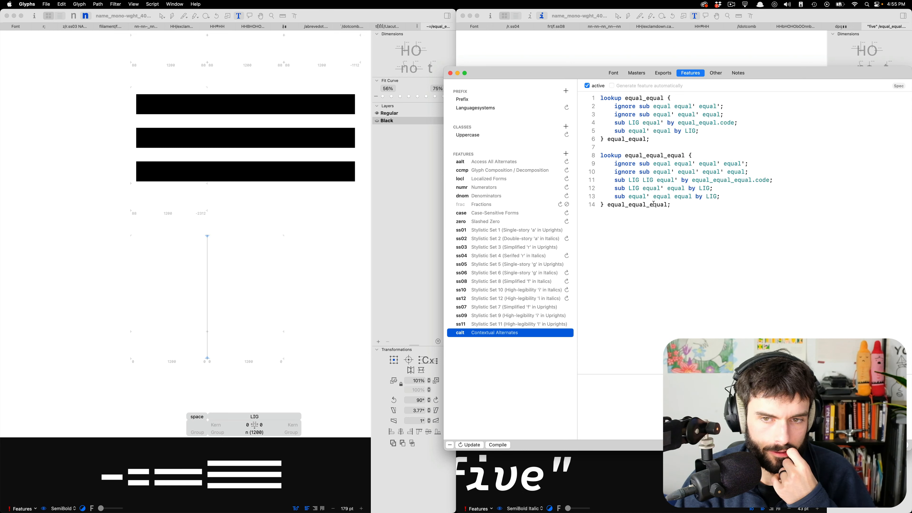
drag(727, 198, 571, 190)
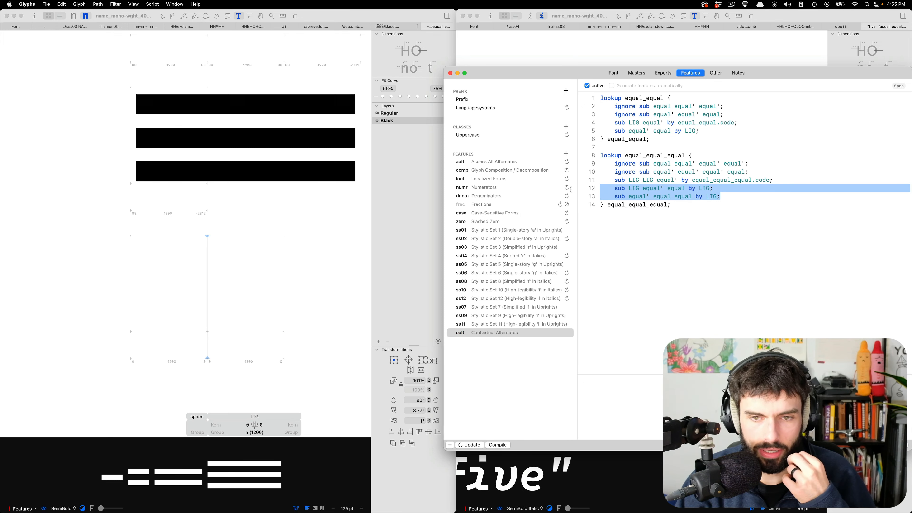
click(660, 195)
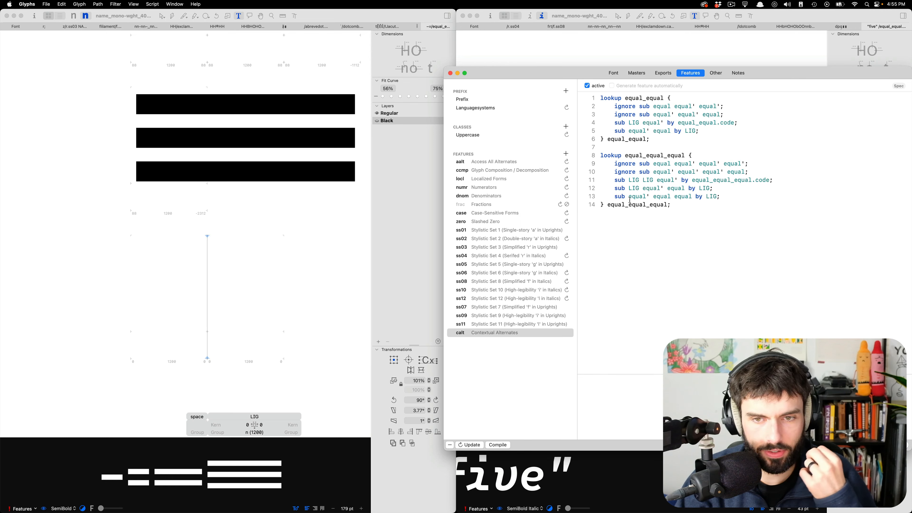
drag(629, 196, 693, 195)
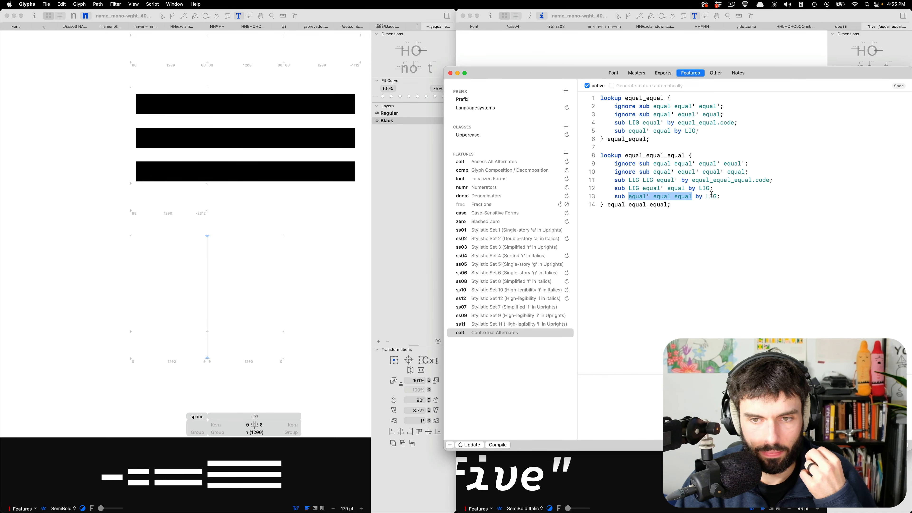
click(721, 188)
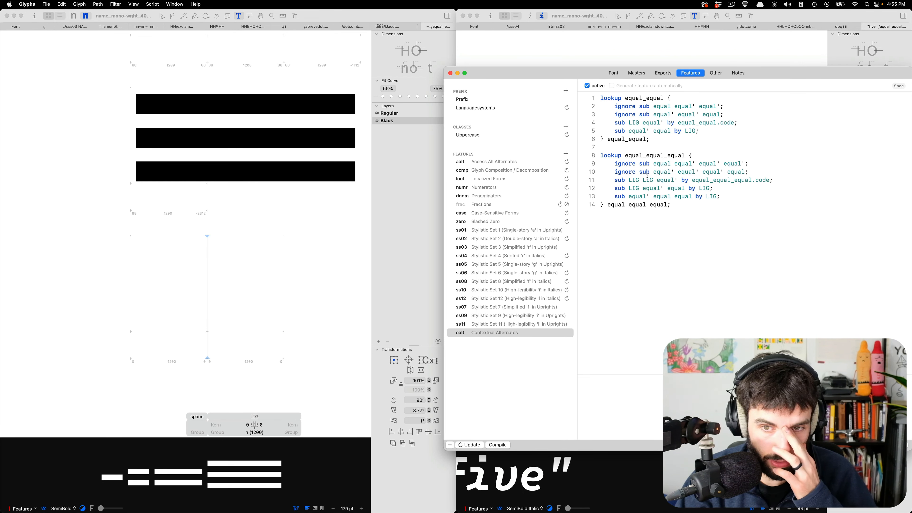
drag(627, 180, 548, 163)
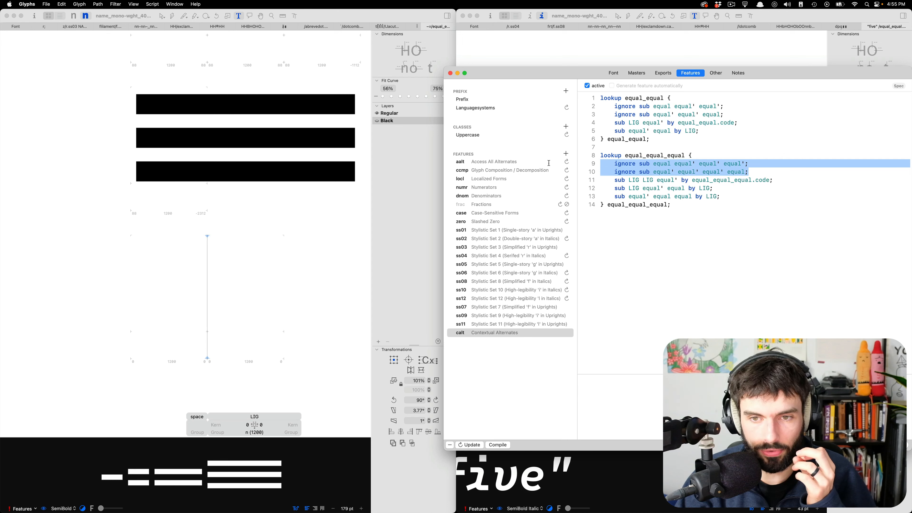
click(687, 166)
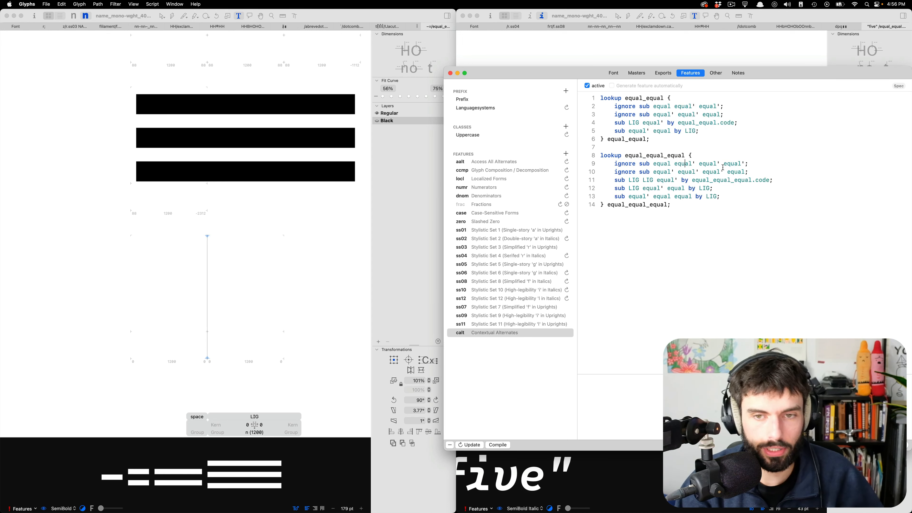
click(715, 198)
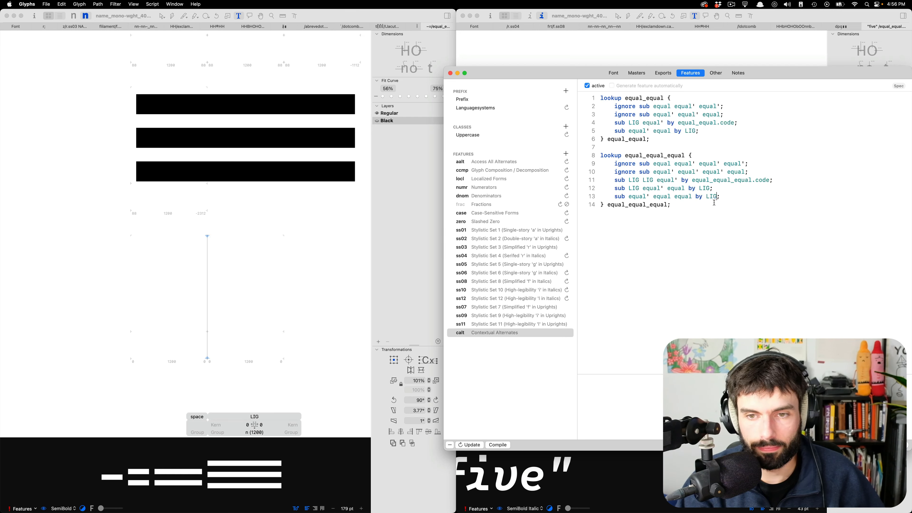
drag(716, 205, 515, 159)
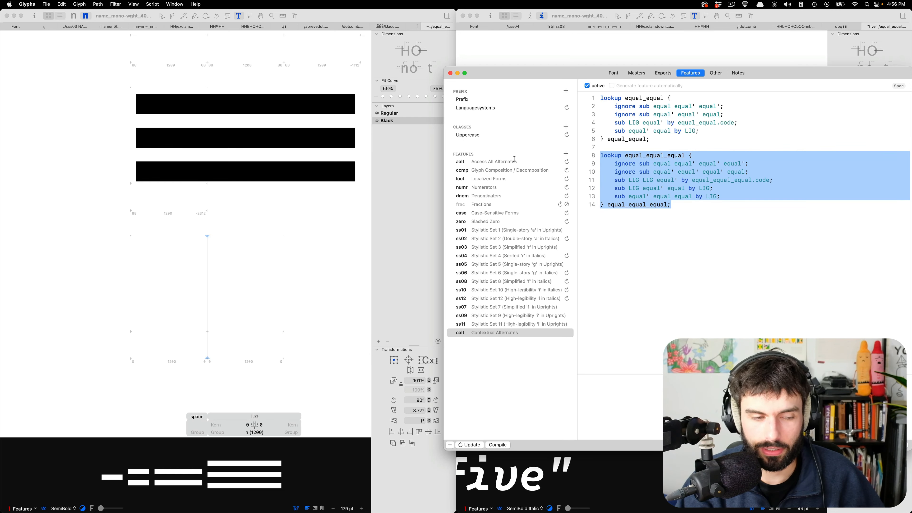
click(743, 194)
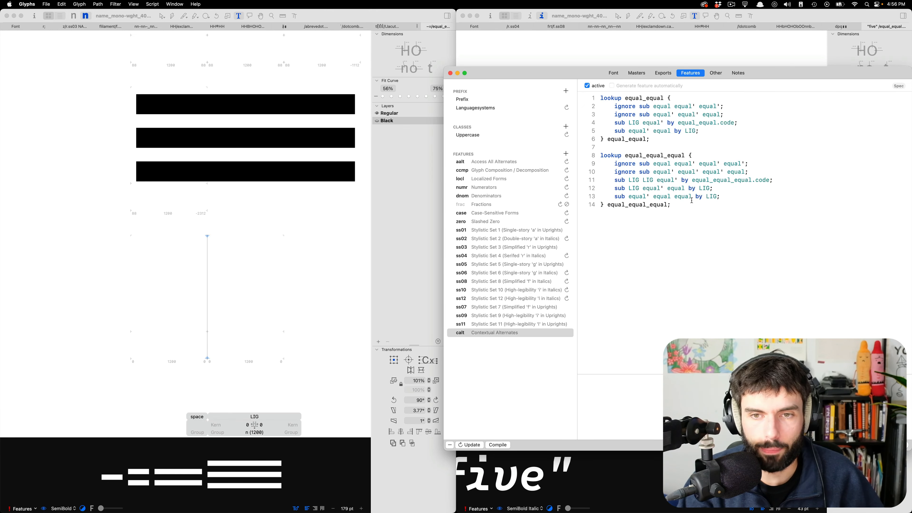
Step: Compare against the Recursive and FiraCode ligature feature code in the browser
key(super+Tab)
key(super+Tab)
key(super+Tab)
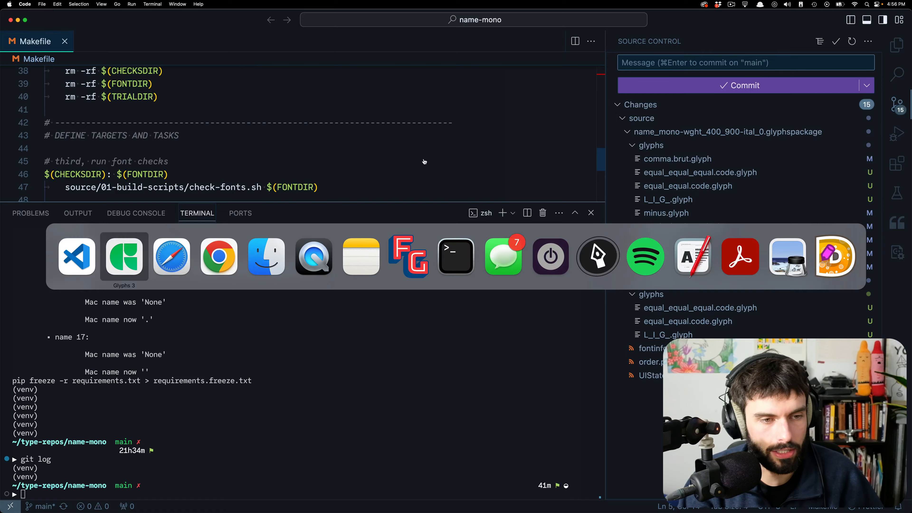
scroll(425, 162, down, 20)
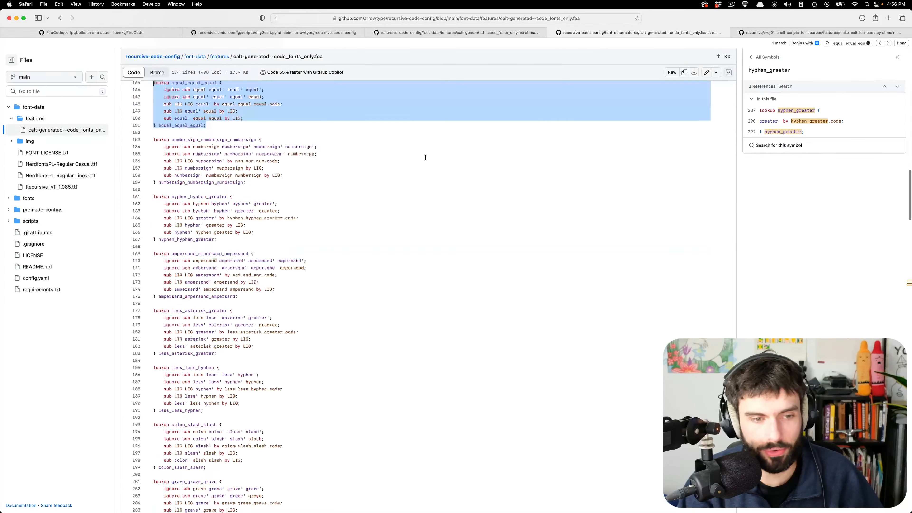
scroll(426, 157, down, 10)
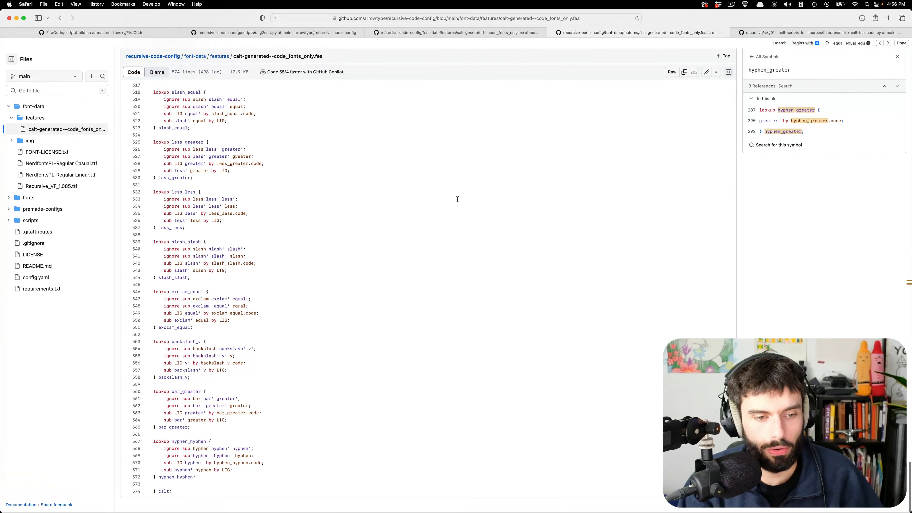
scroll(445, 196, up, 20)
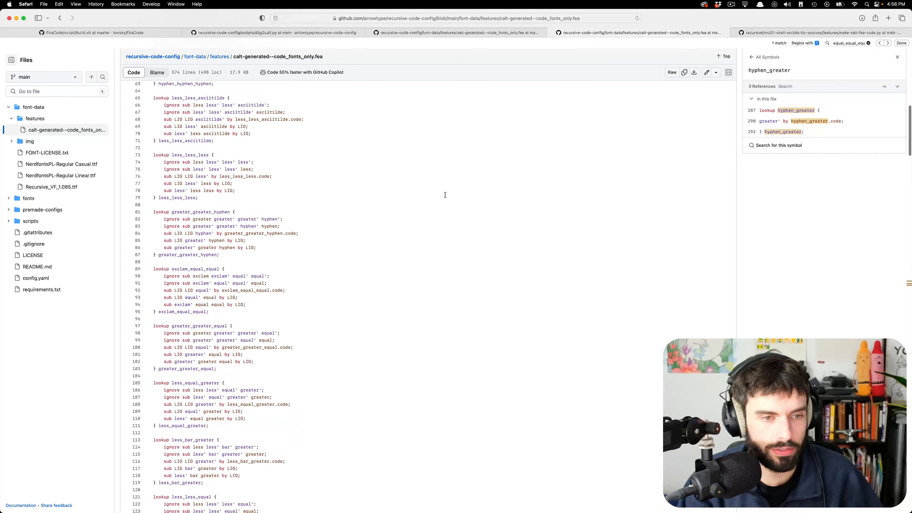
scroll(443, 195, up, 5)
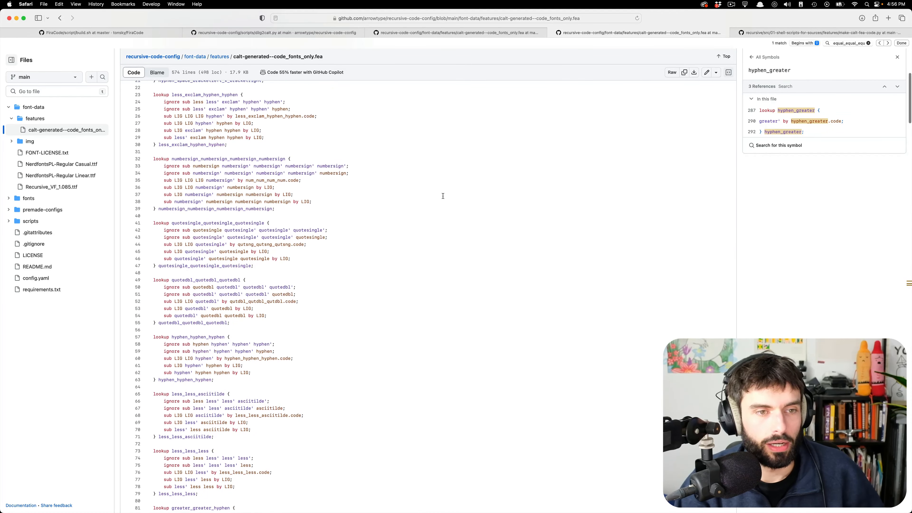
scroll(443, 196, up, 6)
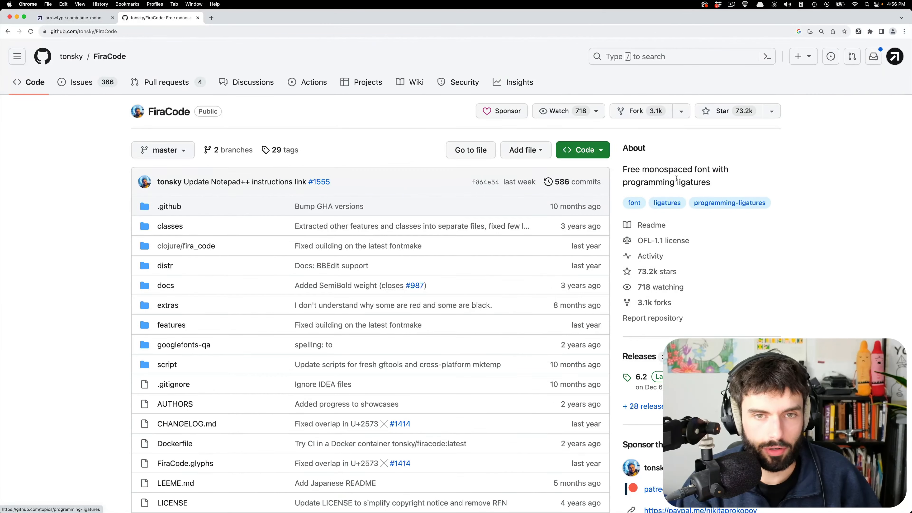
key(ctrl+Up)
click(406, 25)
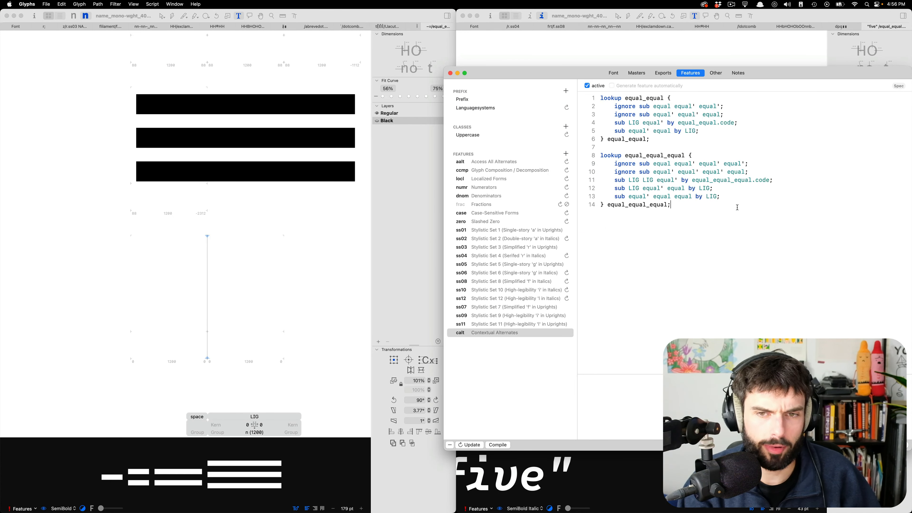
Step: Review the calt lookup code again, including the LIG LIG substitution, and close the font info
drag(735, 221, 607, 98)
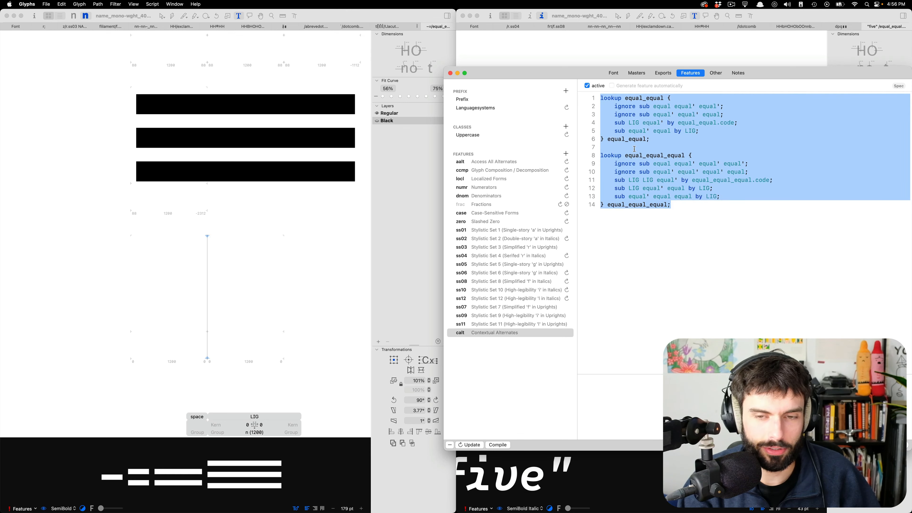
click(734, 221)
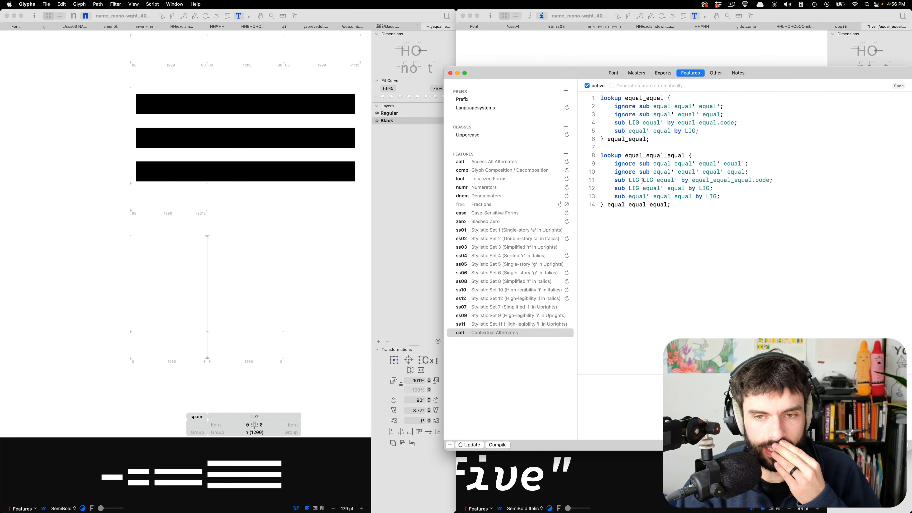
drag(630, 181, 656, 180)
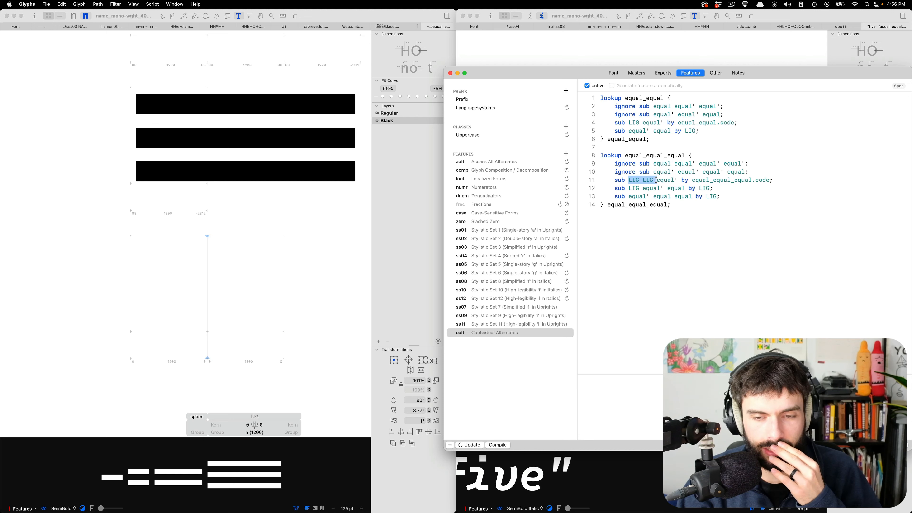
click(451, 74)
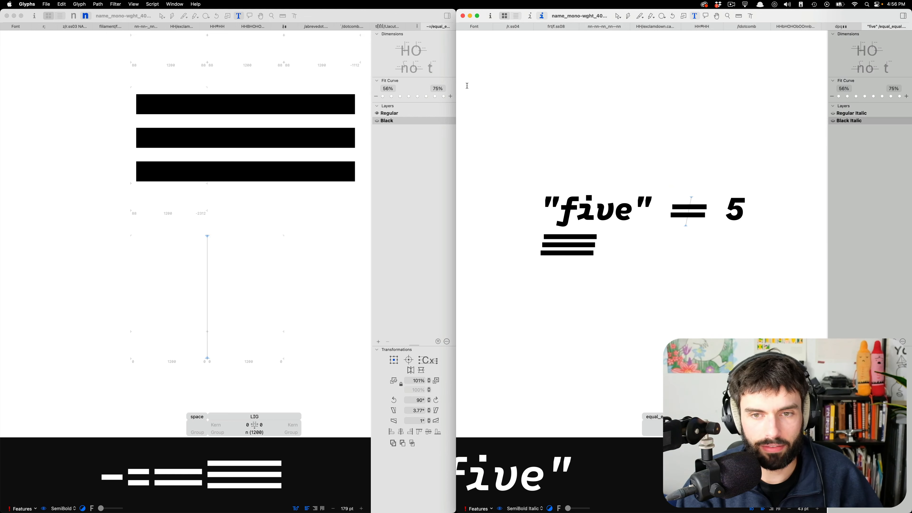
Step: Remove the space between the equals ligature and the 5 in the italic test text
double_click(681, 211)
key(Escape)
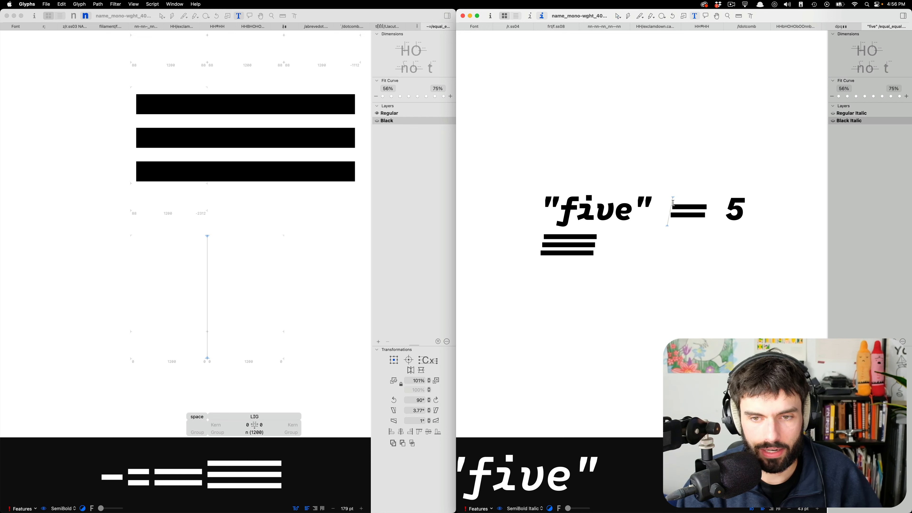
click(673, 202)
click(729, 206)
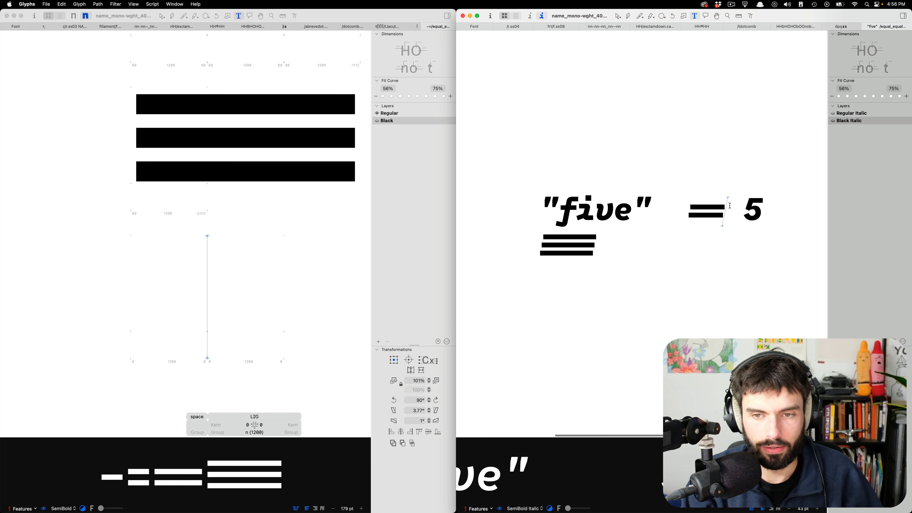
key(BackSpace)
key(Left)
scroll(708, 208, up, 10)
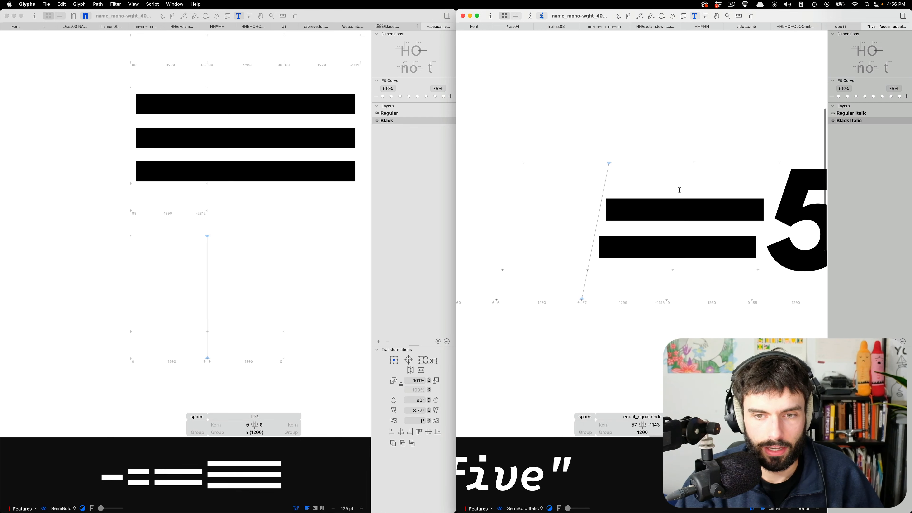
Step: Shift all outlines of the Black Italic equal_equal.code glyph left by 1200 units
double_click(679, 189)
scroll(678, 189, down, 2)
scroll(678, 189, down, 1)
key(super+a)
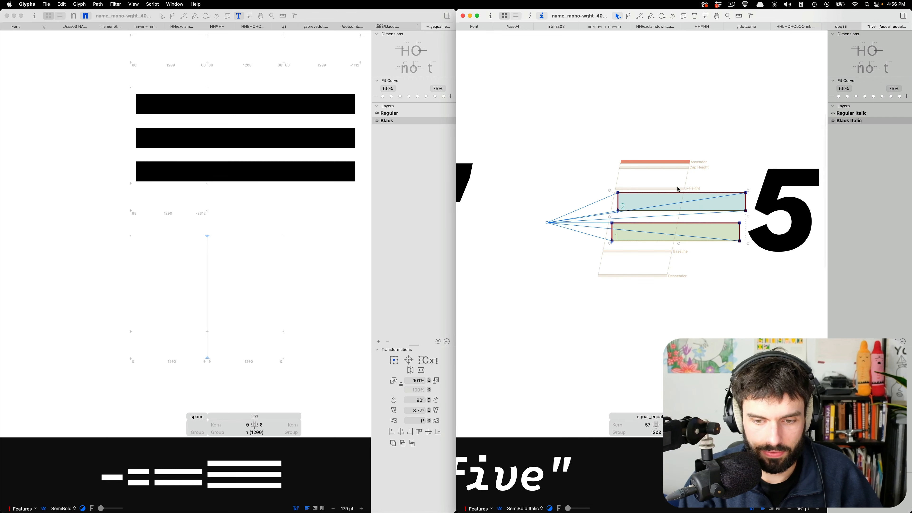
key(super+Left)
key(super+Left)
key(super+Left)
key(super+Left)
key(super+Left)
key(super+Left)
key(super+Left)
key(super+Left)
key(super+Left)
key(super+Left)
key(super+Left)
key(super+Left)
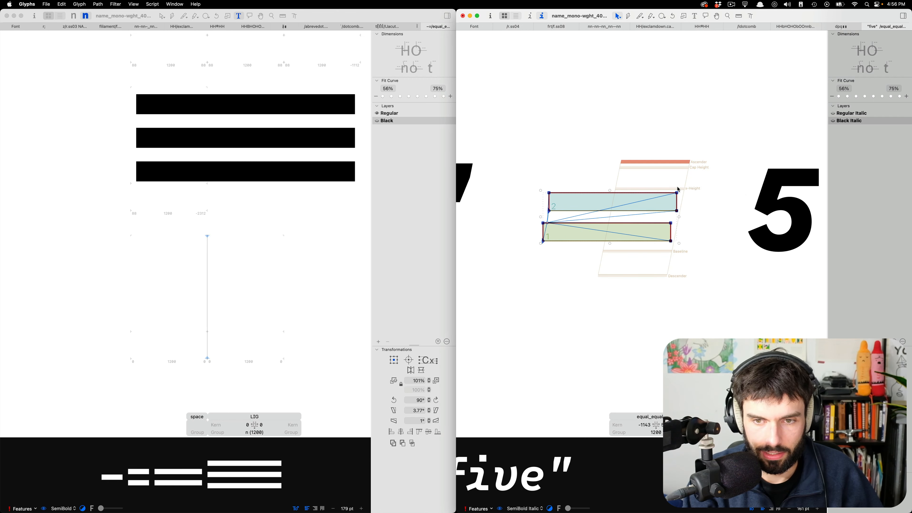
Step: Shift all outlines of the Black Italic equal_equal_equal.code glyph left by 2400 units
scroll(678, 189, down, 5)
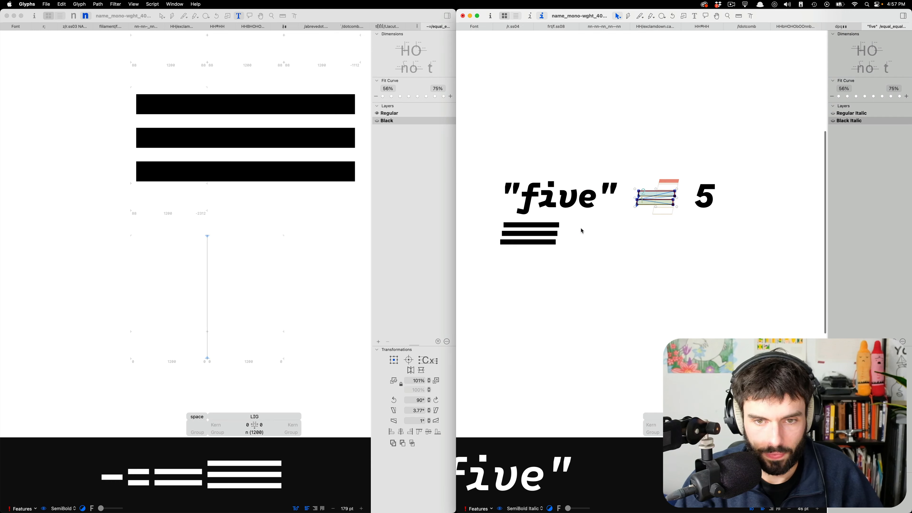
double_click(545, 236)
scroll(505, 237, up, 5)
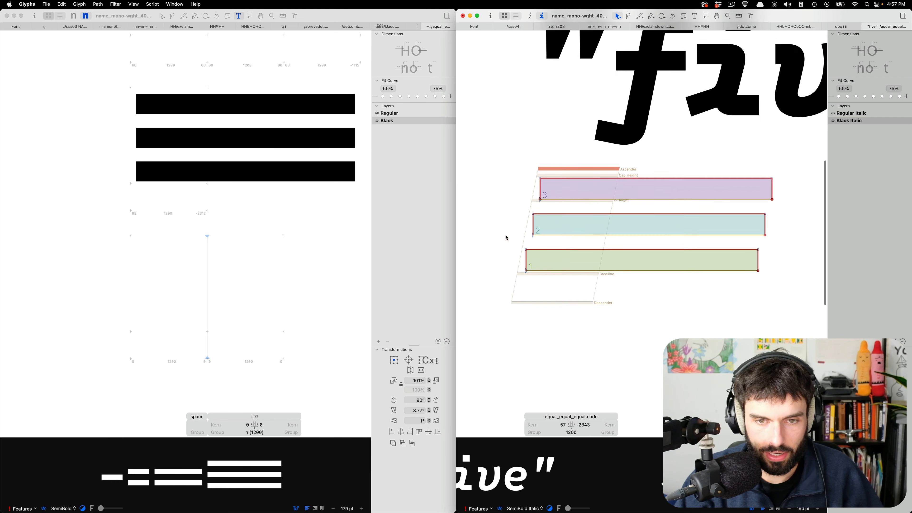
key(super+Left)
key(super+Left)
key(super+Left)
key(super+Left)
key(super+Left)
key(super+Left)
key(super+Left)
key(super+Left)
key(super+Left)
key(super+Left)
key(super+Left)
key(super+Left)
key(super+Left)
key(super+Left)
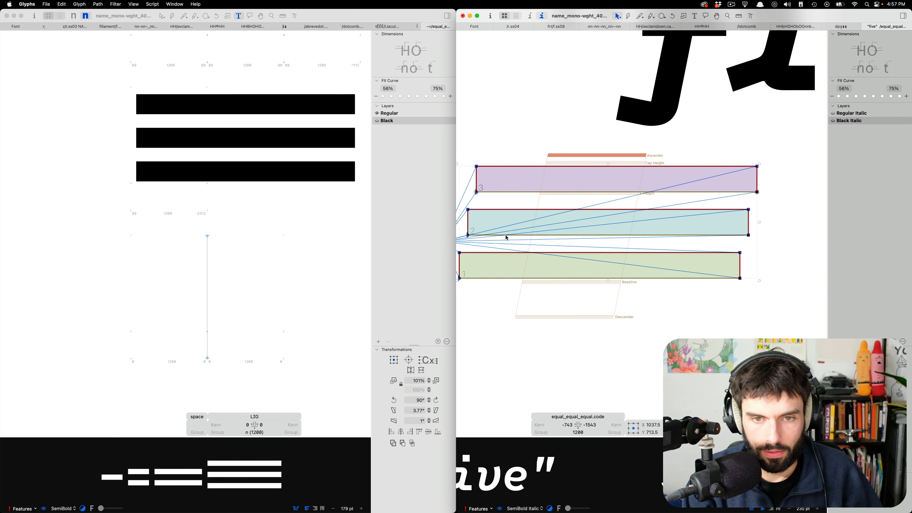
key(super+Left)
key(super+Left)
key(super+Left)
key(super+Left)
key(super+Left)
key(super+Left)
key(super+Left)
key(super+Left)
key(super+Left)
key(super+Left)
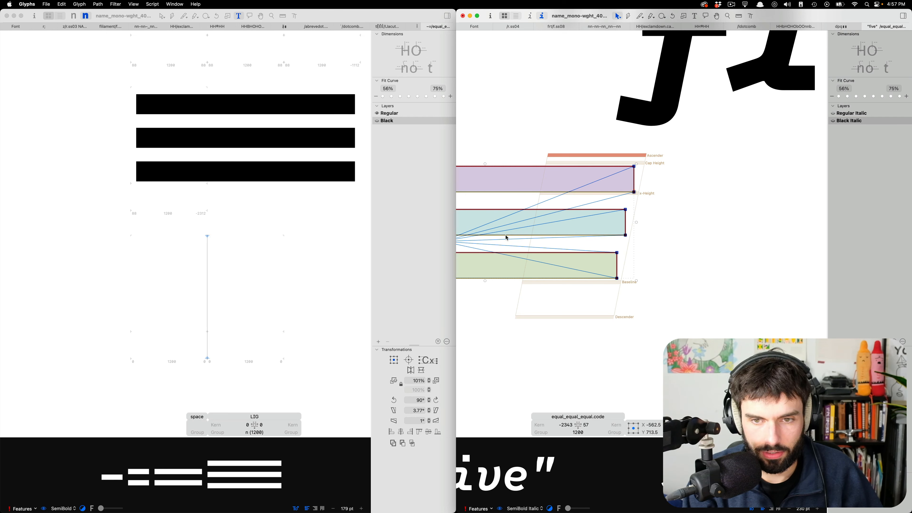
Step: Shift all outlines of the upright Black equal_equal_equal.code glyph left by 2400 units
scroll(506, 238, down, 5)
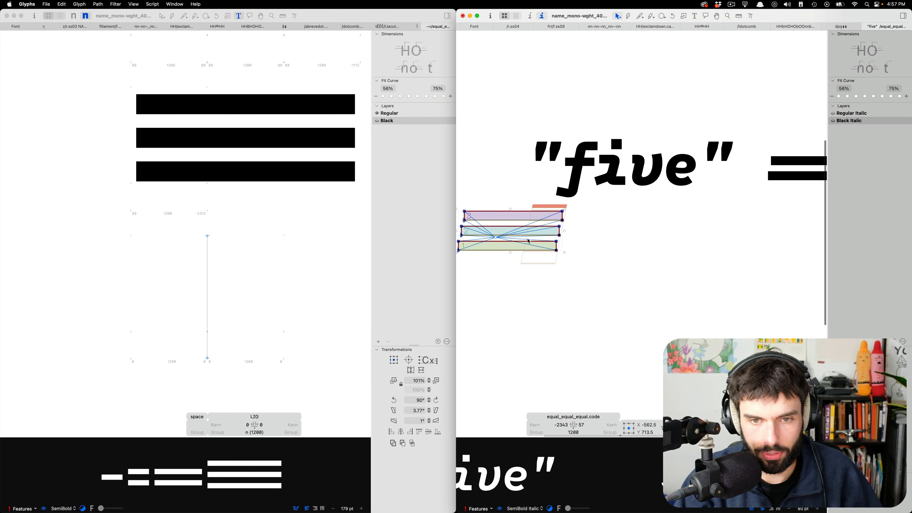
key(super+1)
scroll(610, 226, down, 3)
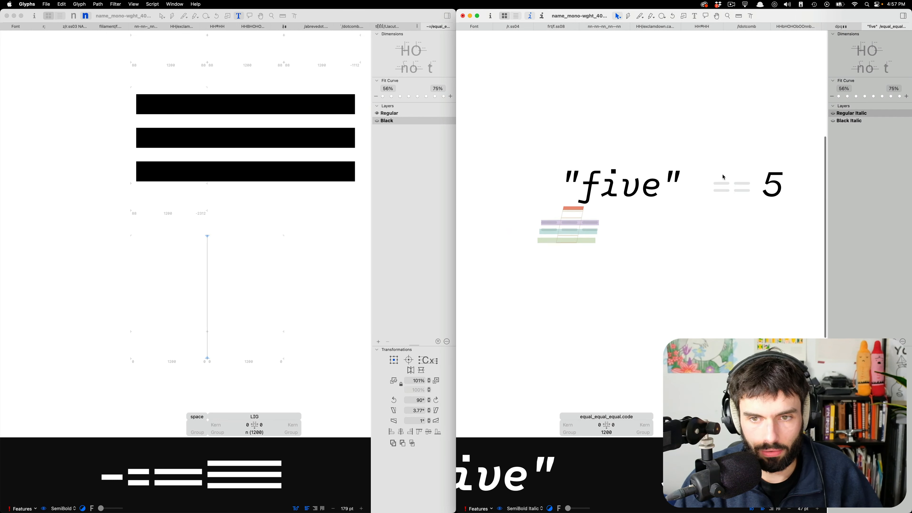
click(188, 249)
key(Escape)
scroll(186, 248, down, 3)
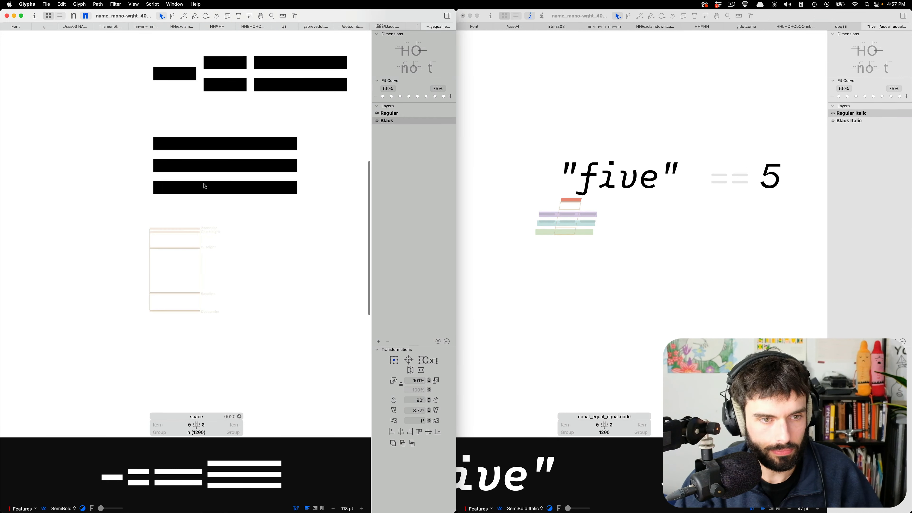
double_click(208, 171)
double_click(182, 173)
key(super+a)
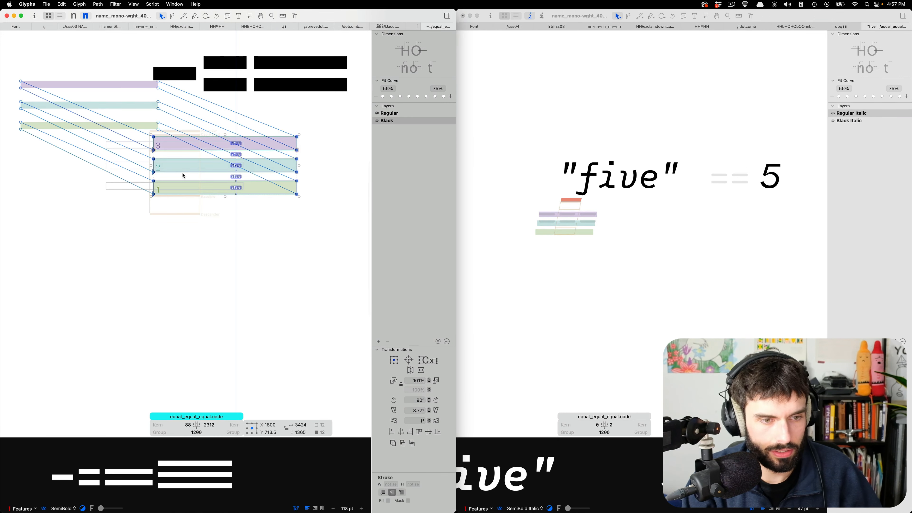
key(super+Left)
key(super+Left)
key(super+Left)
key(super+shift+Left)
key(super+shift+Left)
key(super+shift+Left)
key(super+shift+Left)
key(super+shift+Left)
key(super+shift+Left)
key(super+shift+Left)
key(super+shift+Left)
key(super+shift+Left)
key(super+shift+Left)
key(super+shift+Left)
key(super+shift+Left)
key(super+shift+Left)
key(super+shift+Left)
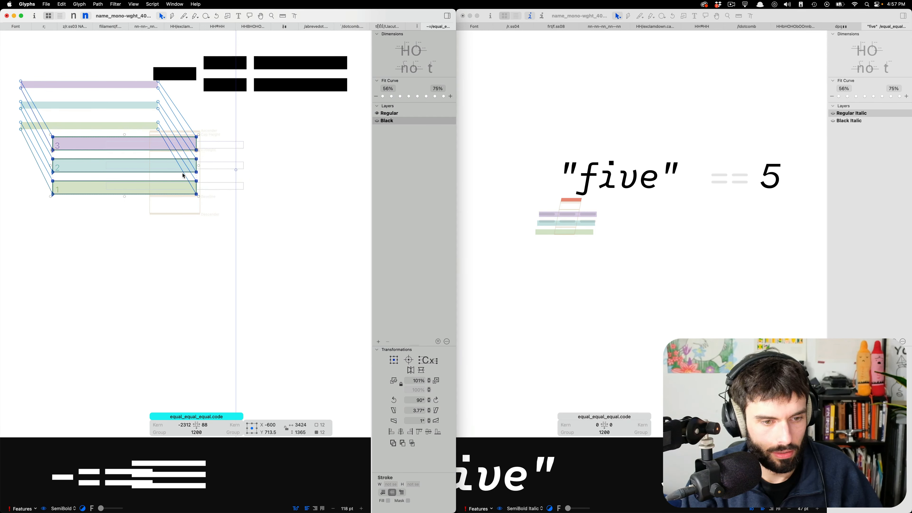
Step: Shift all outlines of the upright Black equal_equal.code glyph left by 1200 units
double_click(270, 81)
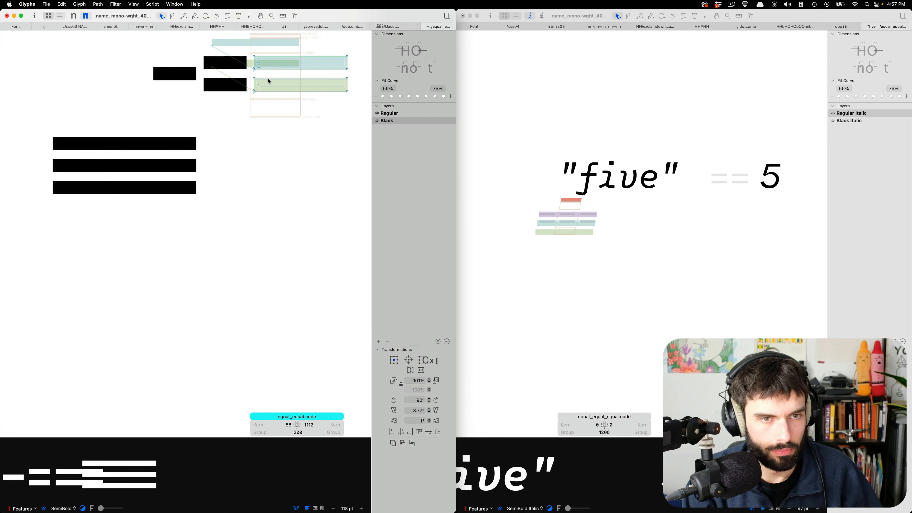
key(super+a)
key(super+shift+Left)
key(super+shift+Left)
key(super+shift+Left)
key(super+shift+Left)
key(super+shift+Left)
key(super+shift+Left)
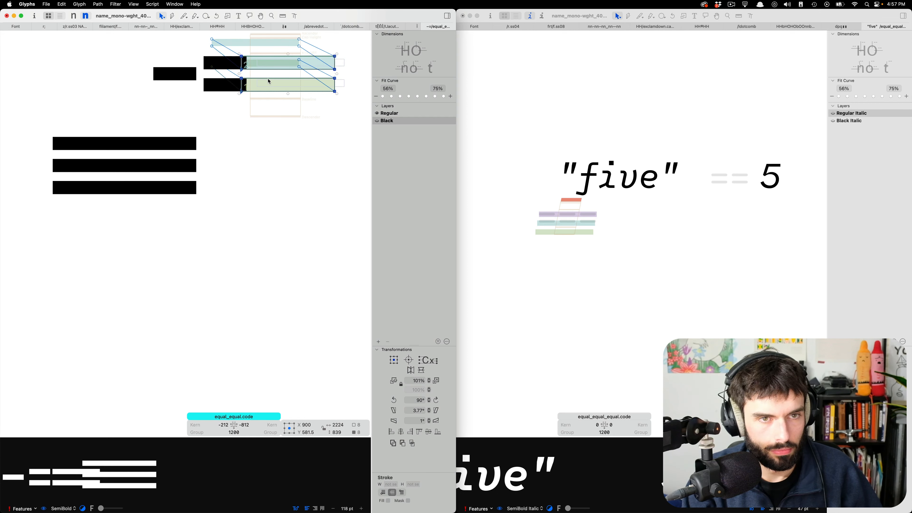
key(super+shift+Left)
key(super+shift+Left)
key(super+shift+Left)
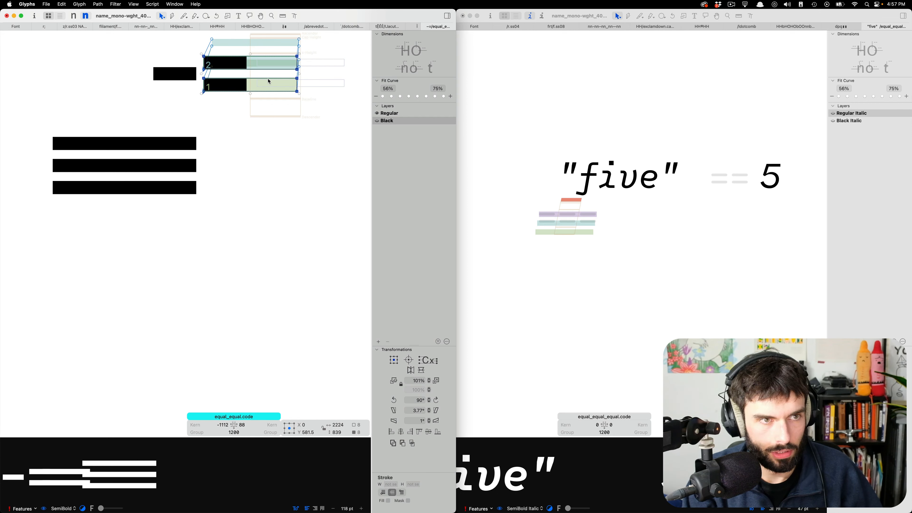
Step: In the Regular master, shift the equal_equal.code outlines left about 1200 units
key(super+1)
key(super+a)
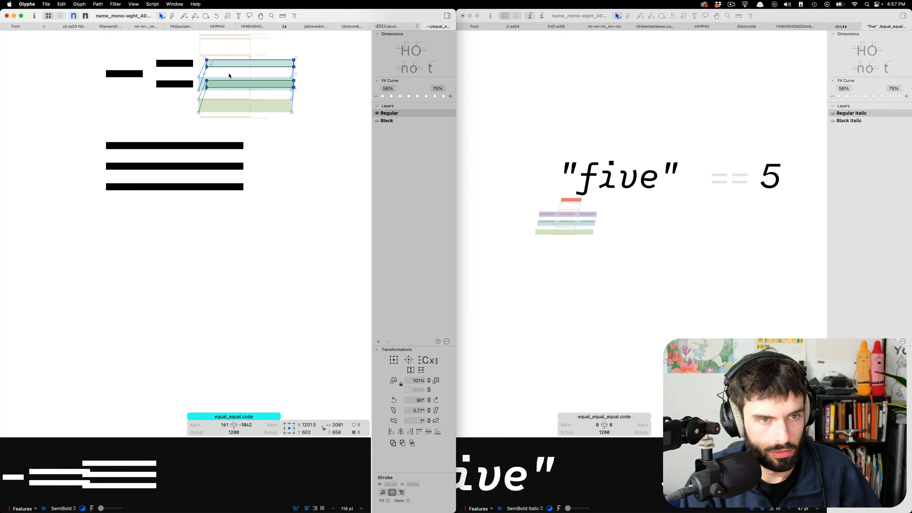
key(super+shift+Left)
key(super+shift+Left)
key(super+shift+Left)
key(super+shift+Left)
key(super+shift+Left)
key(super+shift+Left)
key(super+shift+Left)
key(super+shift+Left)
key(super+shift+Left)
key(super+shift+Left)
key(super+shift+Left)
key(super+shift+Left)
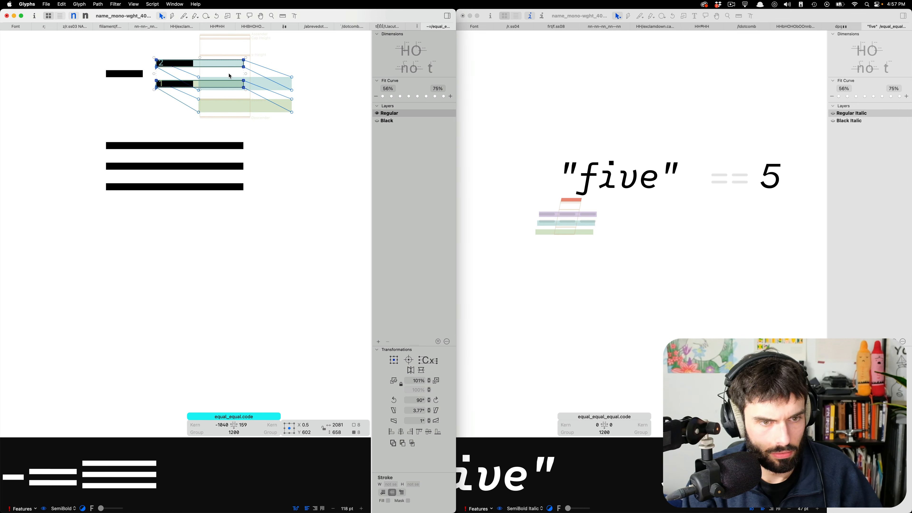
key(Left)
key(Left)
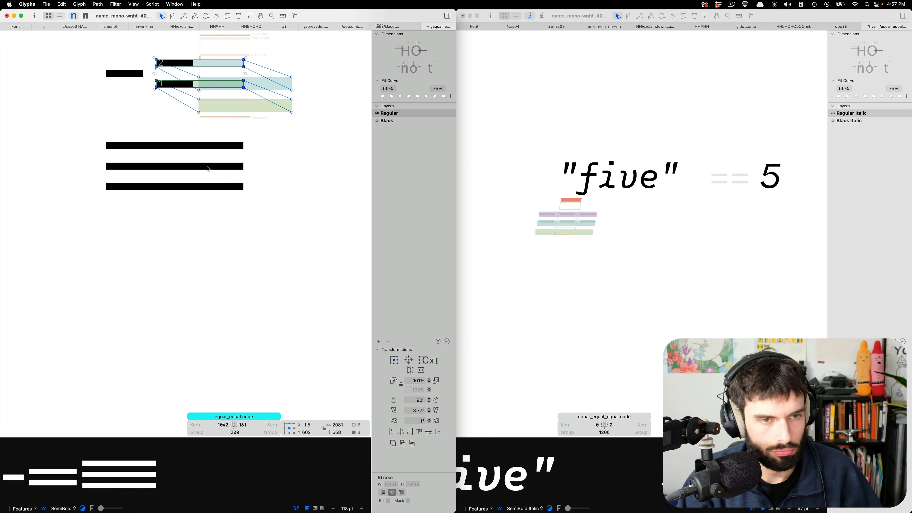
Step: Shift the Regular master's equal_equal_equal.code outlines left about 2400 units
double_click(133, 156)
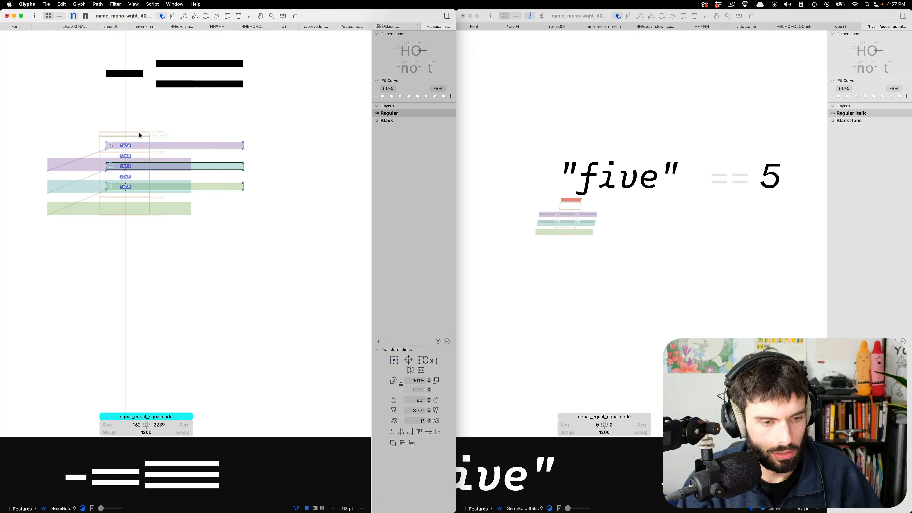
key(super+a)
key(super+shift+Left)
key(super+shift+Left)
key(super+shift+Left)
key(super+shift+Left)
key(super+shift+Left)
key(super+shift+Left)
key(super+shift+Left)
key(super+shift+Left)
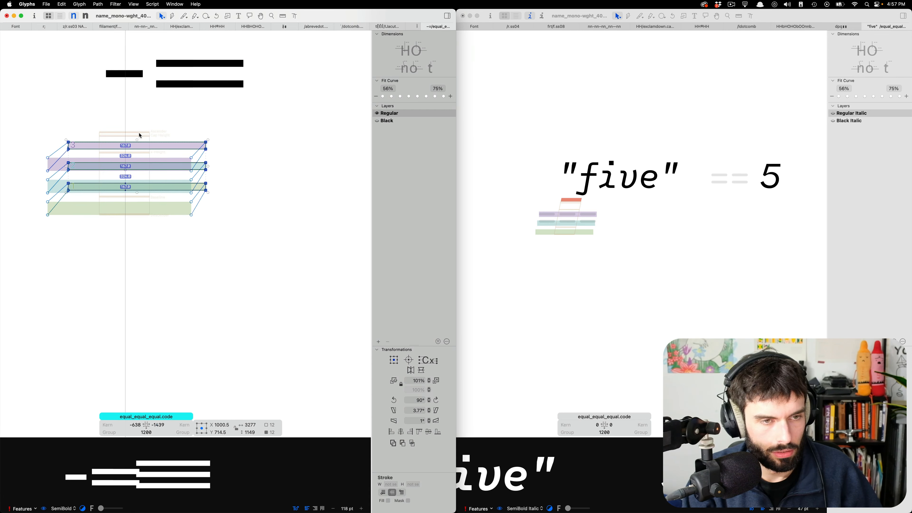
key(super+shift+Left)
key(super+shift+Left)
key(super+shift+Left)
key(super+shift+Left)
key(super+shift+Left)
key(super+shift+Left)
key(super+shift+Left)
key(super+shift+Left)
key(super+shift+Left)
key(super+shift+Left)
key(super+shift+Left)
key(super+shift+Left)
key(super+shift+Left)
key(super+shift+Left)
key(super+shift+Left)
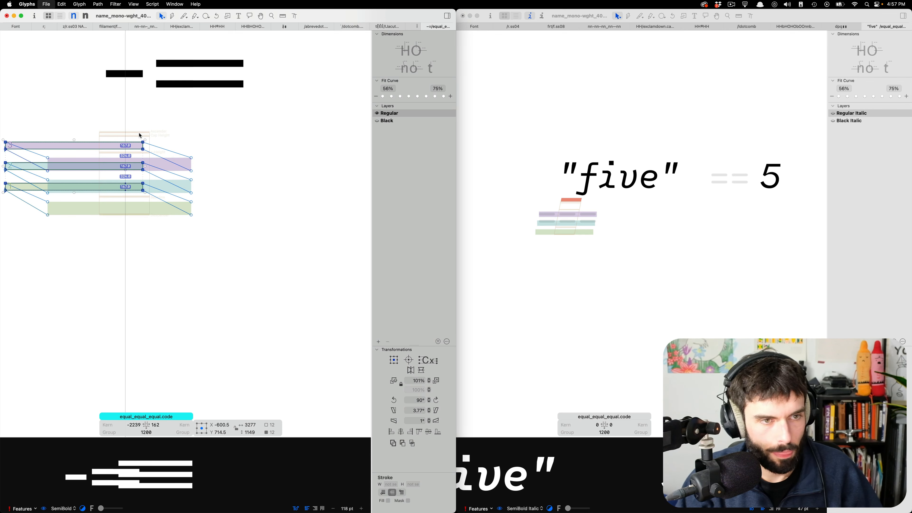
scroll(140, 136, left, 5)
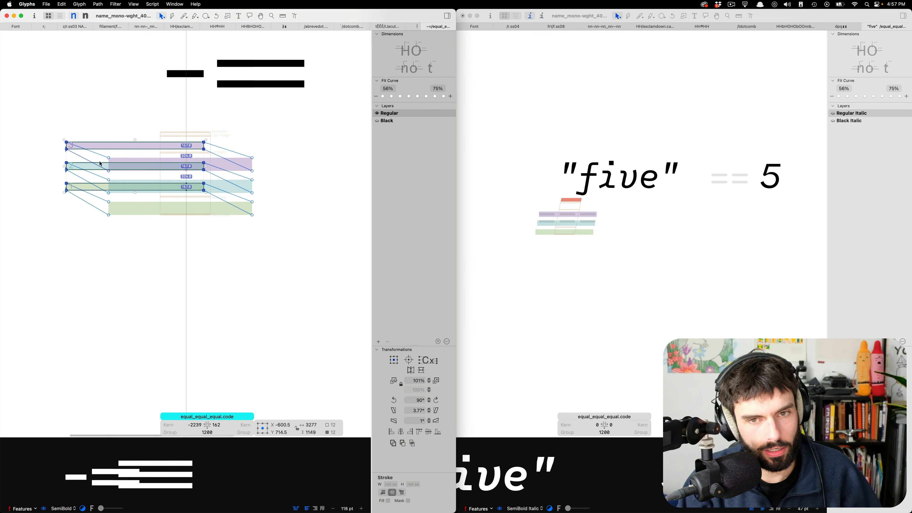
click(225, 165)
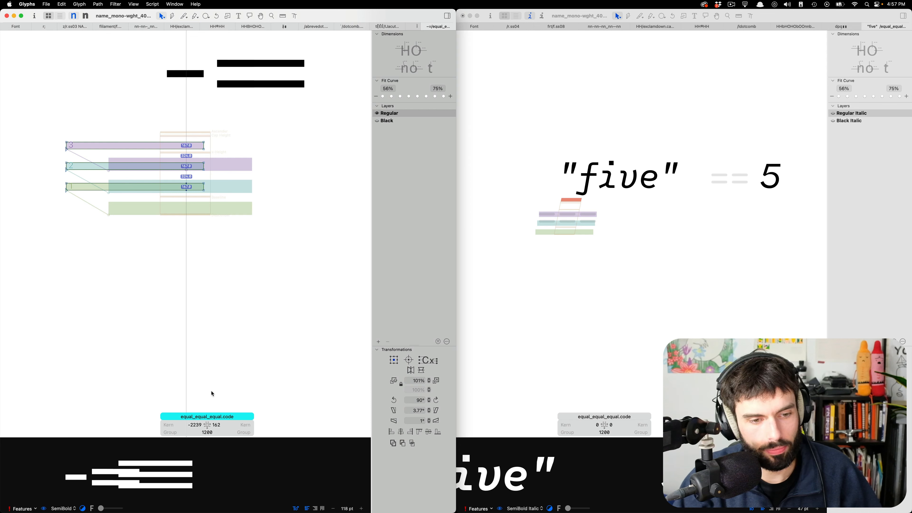
Step: Copy the Regular equal_equal.code outlines and paste them into the Regular Italic equal_equal.code glyph
scroll(218, 102, right, 2)
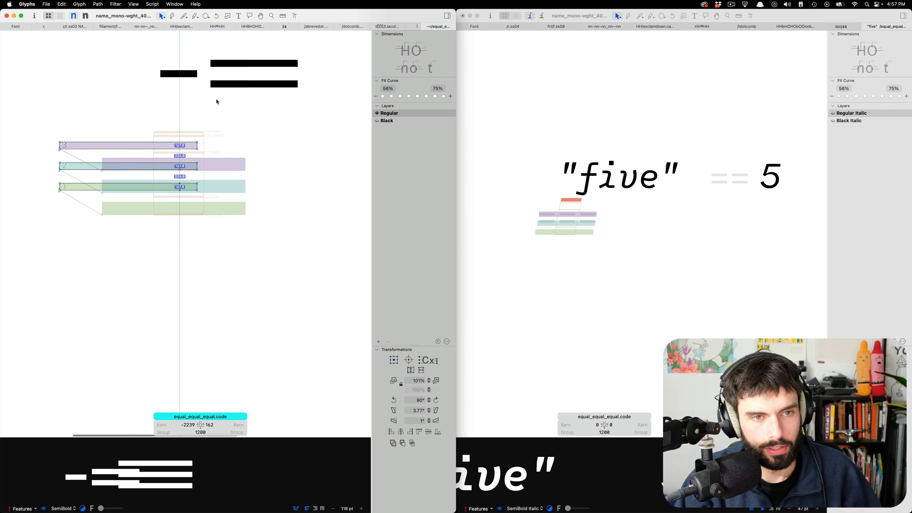
double_click(234, 77)
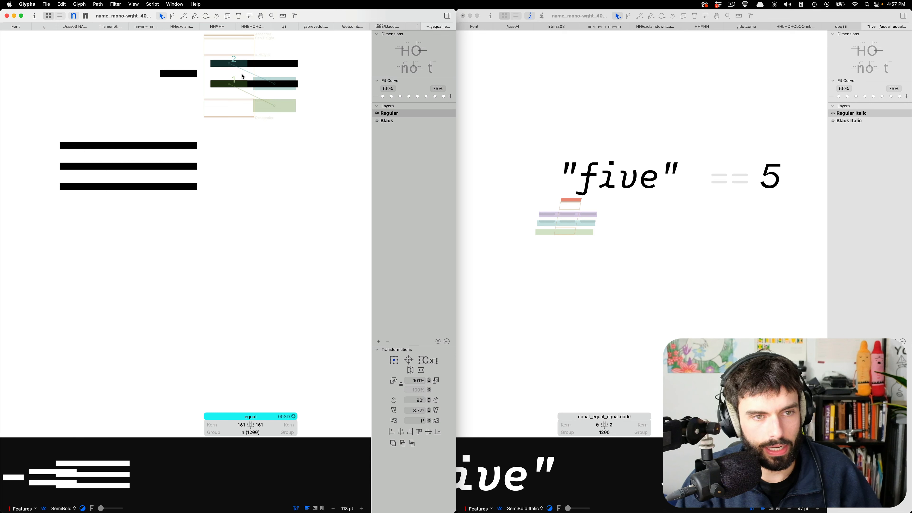
double_click(270, 75)
key(super+a)
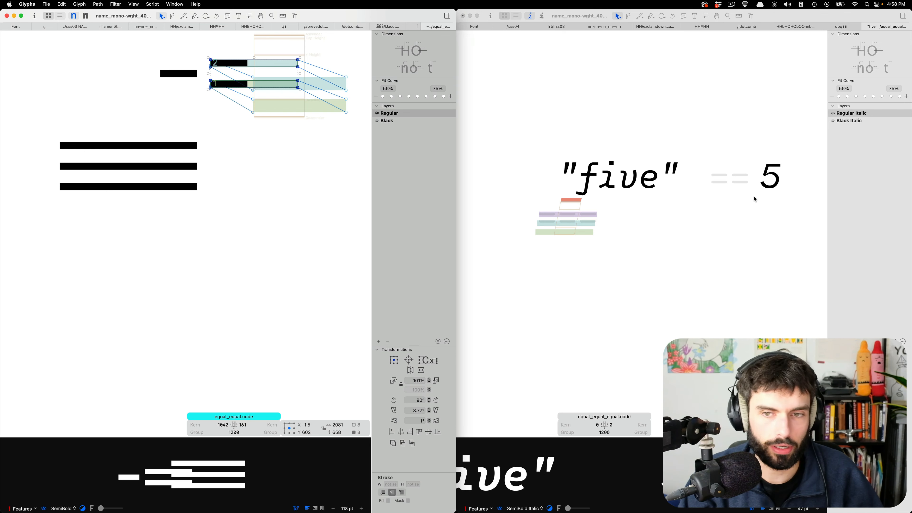
click(719, 185)
double_click(726, 178)
double_click(729, 179)
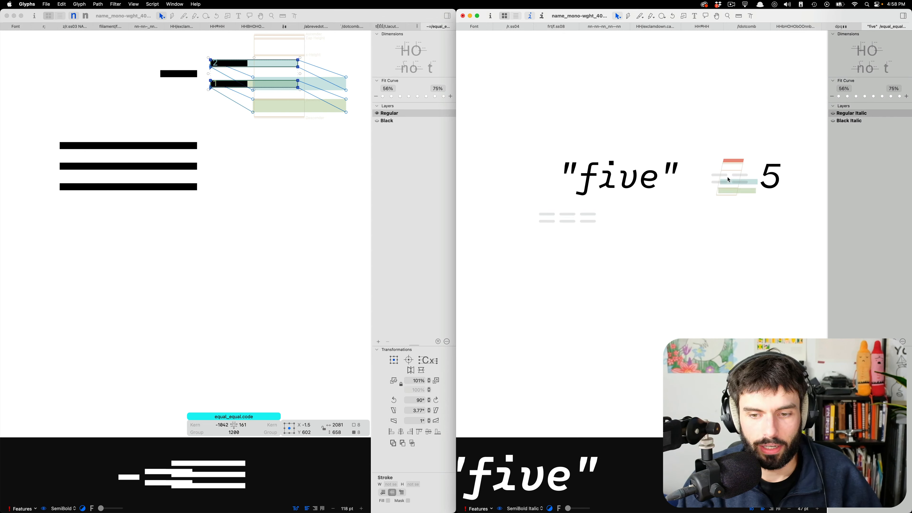
key(super+v)
Step: Slant the pasted equal_equal bars to the italic angle and nudge them right 20 units
scroll(758, 181, up, 3)
scroll(758, 181, up, 5)
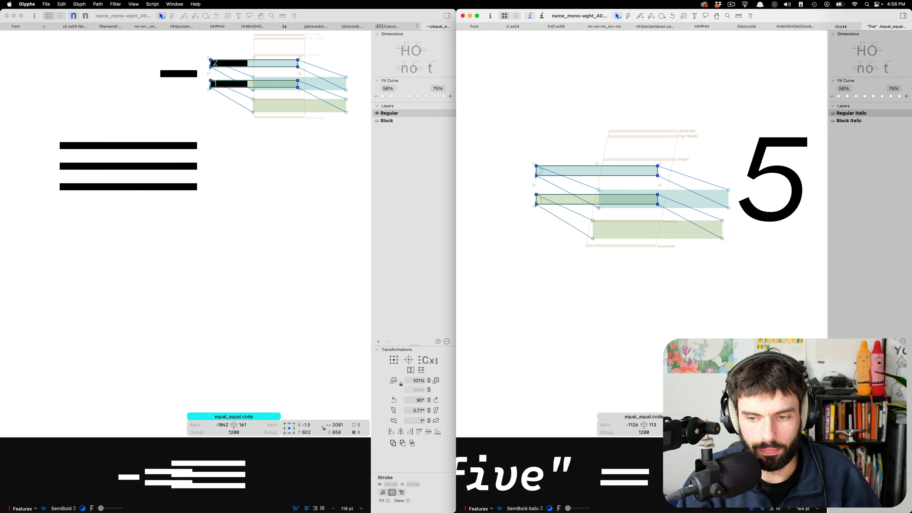
click(892, 410)
click(892, 410)
click(892, 410)
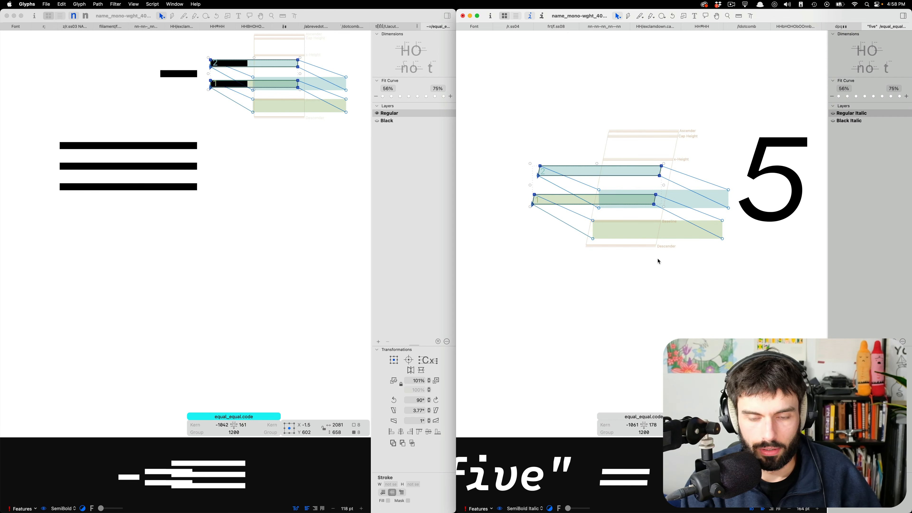
key(shift+Right)
key(shift+Right)
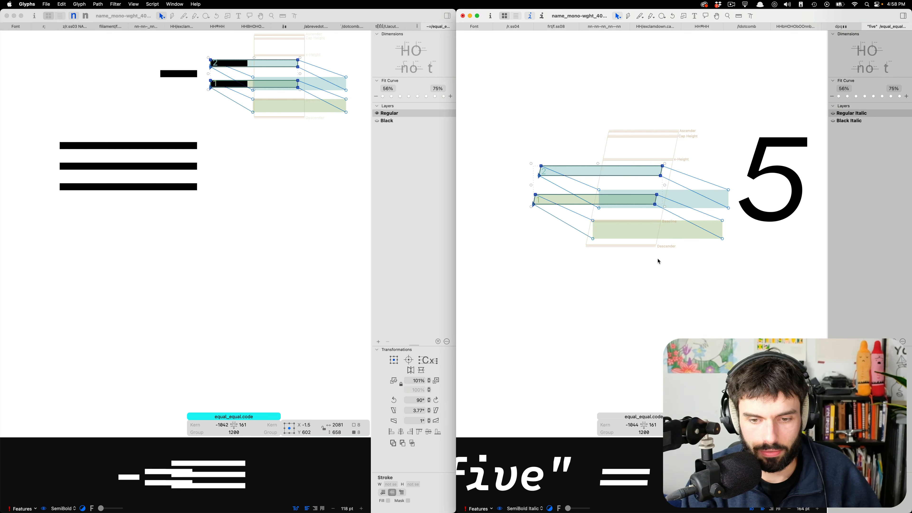
Step: Select and realign the points of the slanted equal_equal bars in the Regular Italic glyph
click(672, 253)
drag(640, 188, 626, 183)
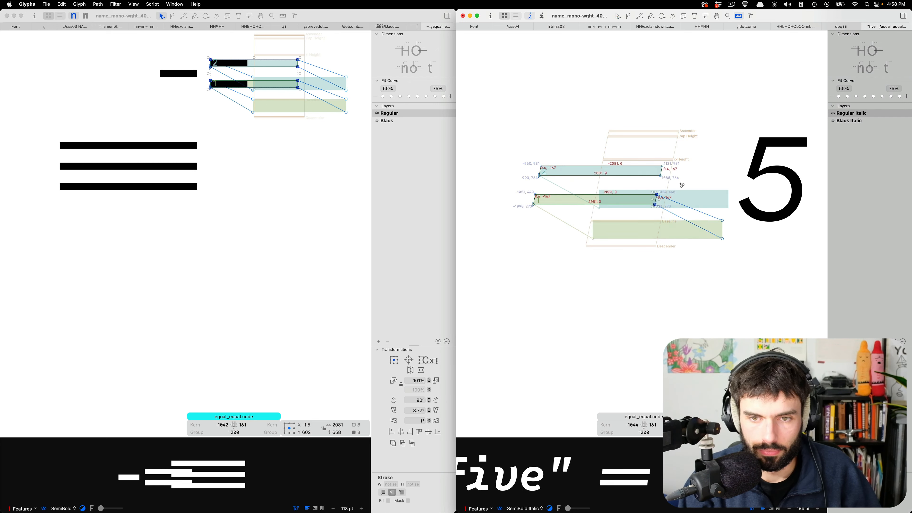
key(ctrl+alt+super+a)
drag(682, 186, 640, 150)
key(ctrl+alt+super+a)
drag(574, 149, 509, 227)
key(ctrl+alt+super+a)
key(ctrl+alt+super+a)
scroll(732, 228, down, 5)
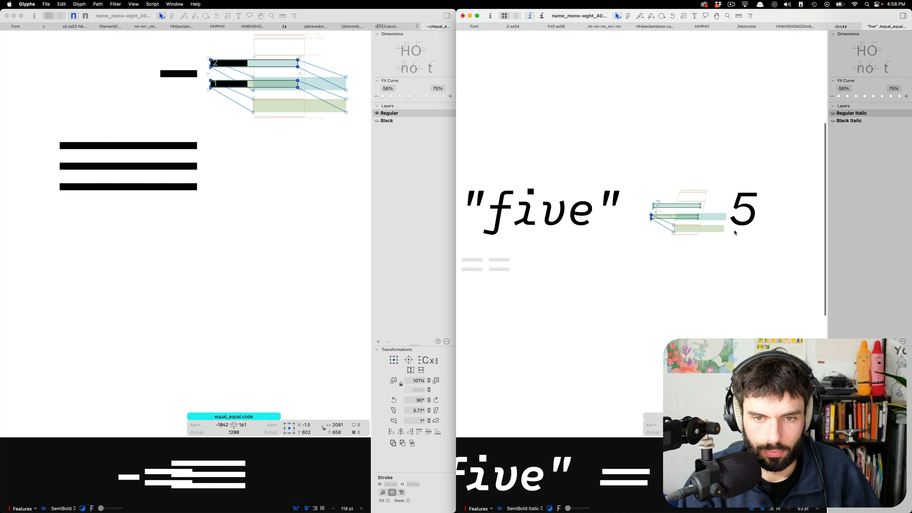
Step: Copy the Regular equal_equal_equal.code outlines and paste them into the Regular Italic equal_equal_equal.code glyph
double_click(165, 174)
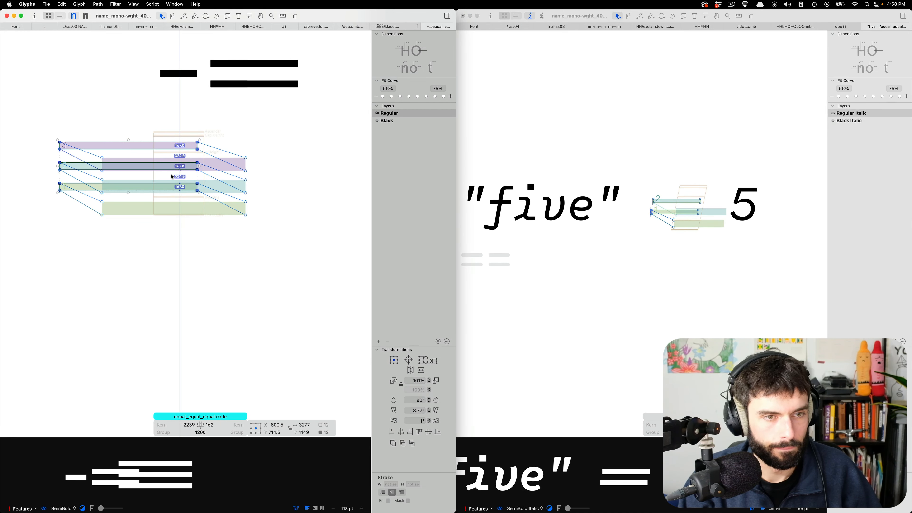
double_click(485, 257)
key(super+v)
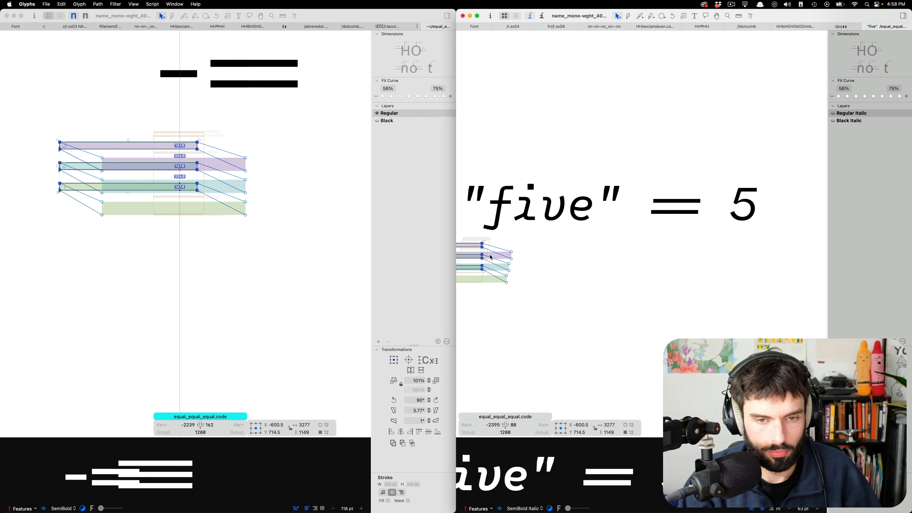
scroll(484, 257, left, 4)
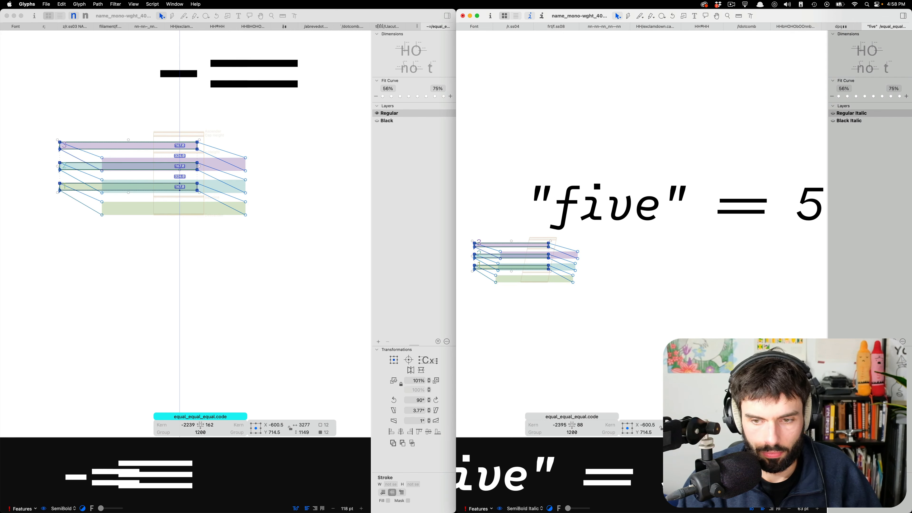
Step: Slant the pasted equal_equal_equal bars to the italic angle and nudge them right 30 units
triple_click(892, 410)
scroll(518, 269, up, 10)
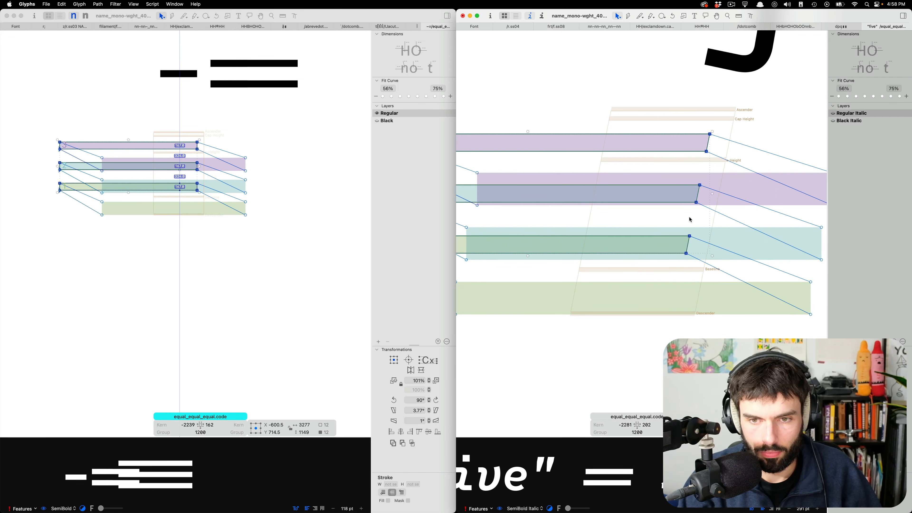
drag(718, 224, 683, 174)
key(super+shift+a)
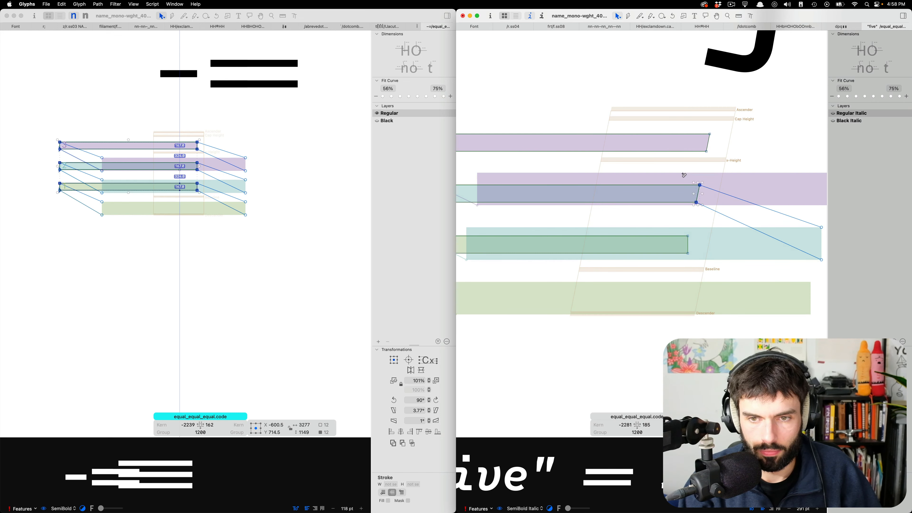
key(super+z)
key(super+a)
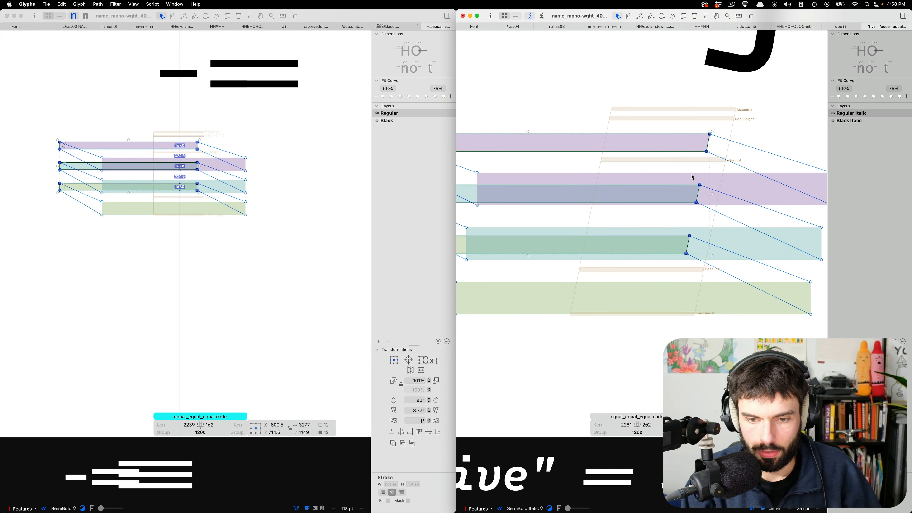
key(shift+Right)
key(shift+Right)
key(shift+Right)
key(shift+Right)
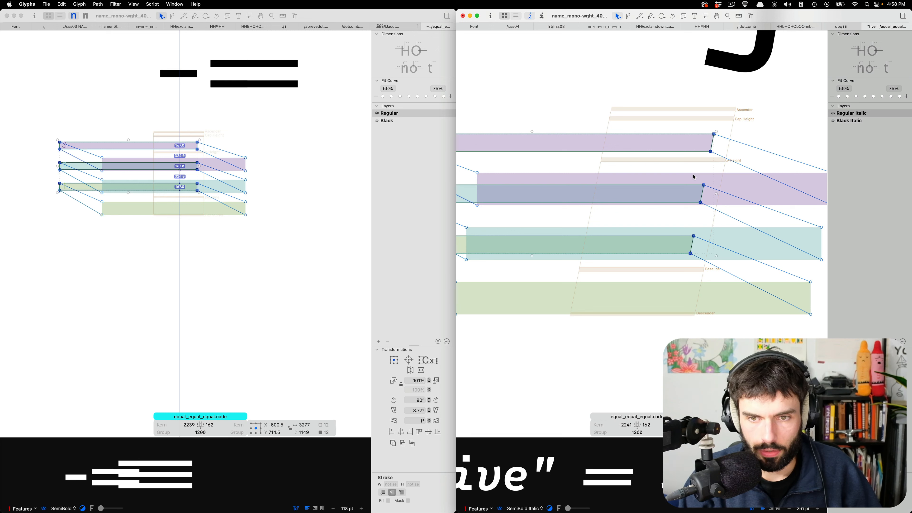
Step: Select groups of end points on the slanted italic bars and realign them
drag(693, 176, 666, 284)
key(super+shift+a)
key(super+shift+a)
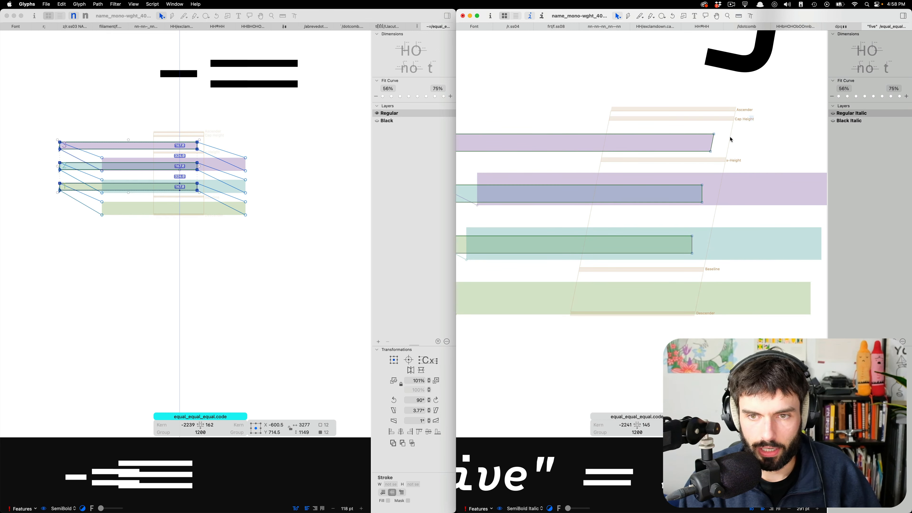
drag(753, 116, 688, 167)
key(super+shift+a)
scroll(745, 179, down, 10)
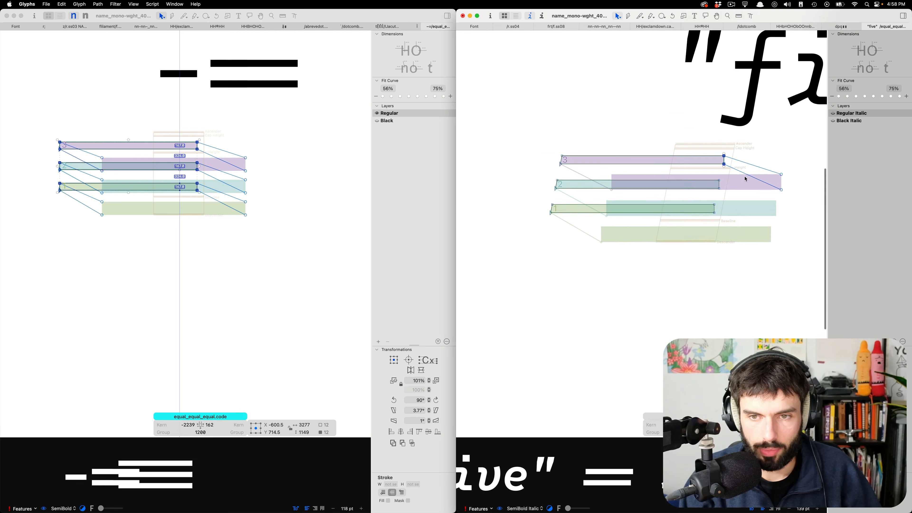
drag(620, 139, 579, 174)
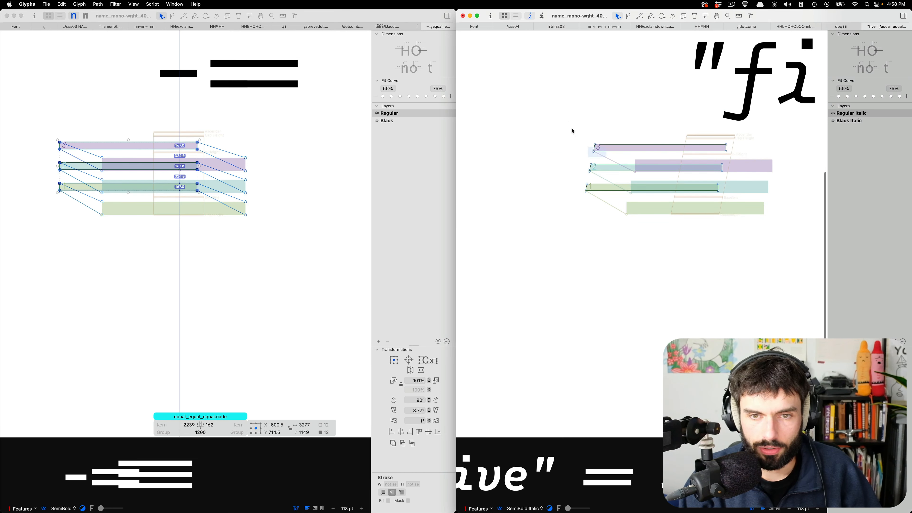
drag(572, 130, 623, 160)
key(super+shift+a)
scroll(628, 174, up, 6)
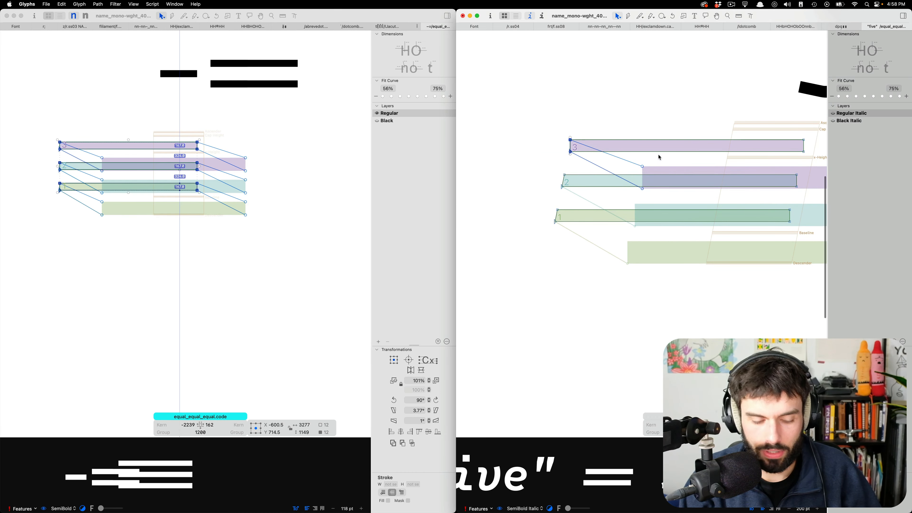
Step: Measure the italic bars' lengths and align the selected left end points
key(l)
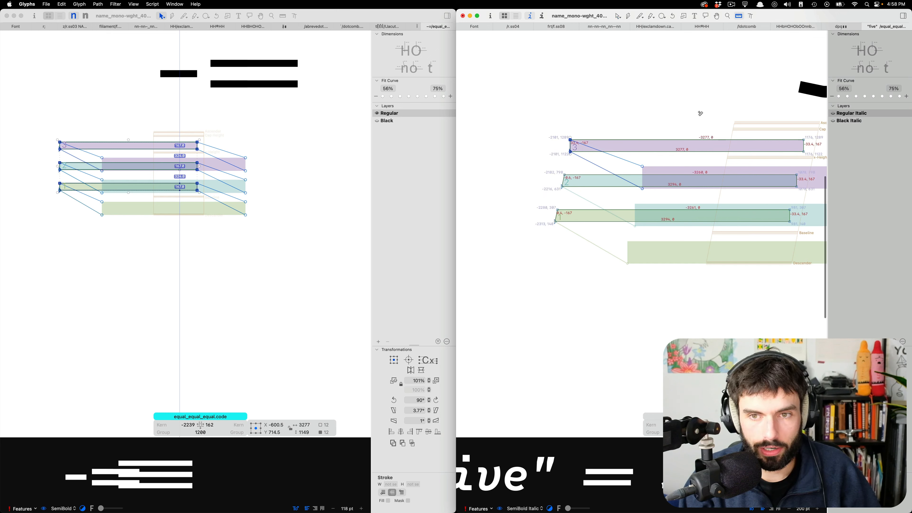
drag(700, 115, 665, 288)
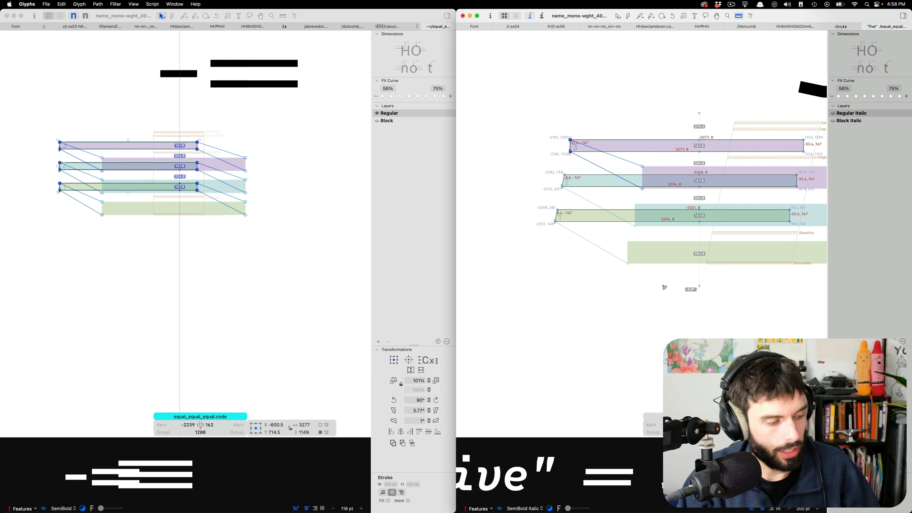
drag(664, 288, 691, 273)
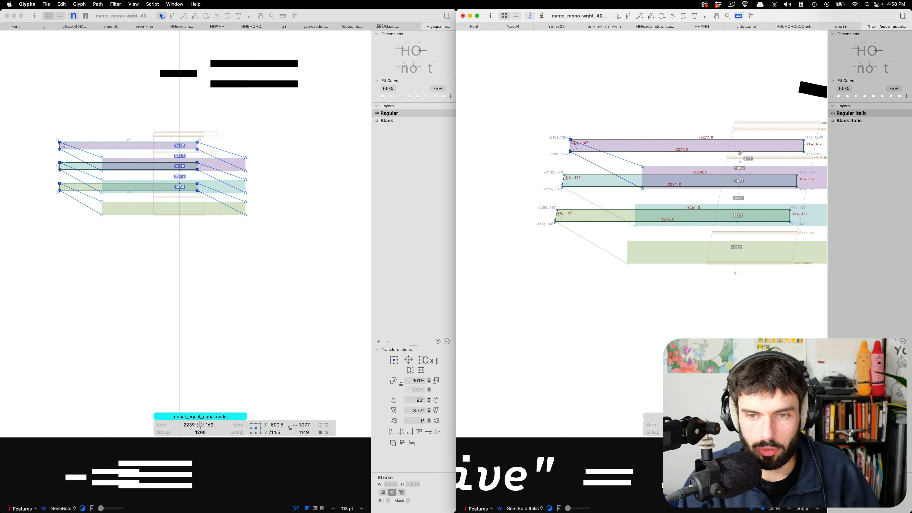
drag(601, 161, 532, 249)
key(ctrl+alt+super+a)
key(ctrl+alt+super+a)
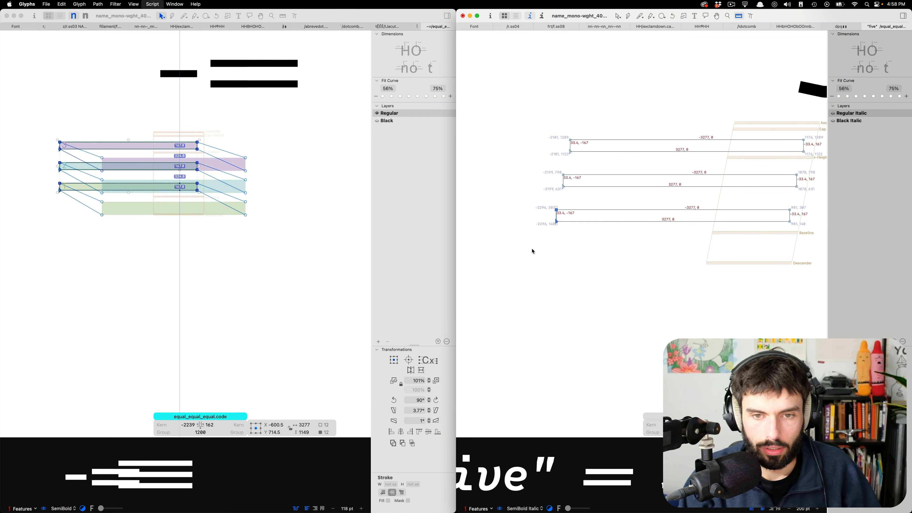
Step: Start a new sample text line with "five" in the Regular Italic edit view
key(t)
key(super+minus)
key(super+minus)
key(super+minus)
key(super+minus)
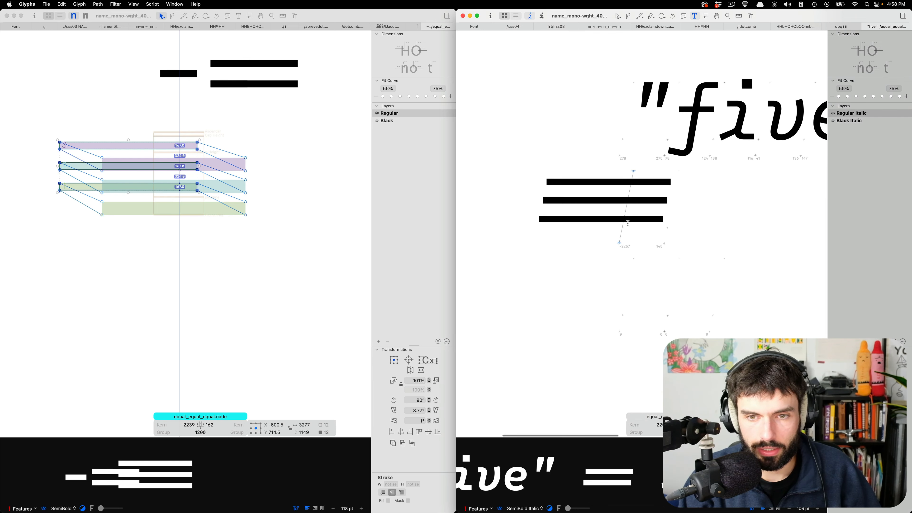
scroll(630, 224, right, 3)
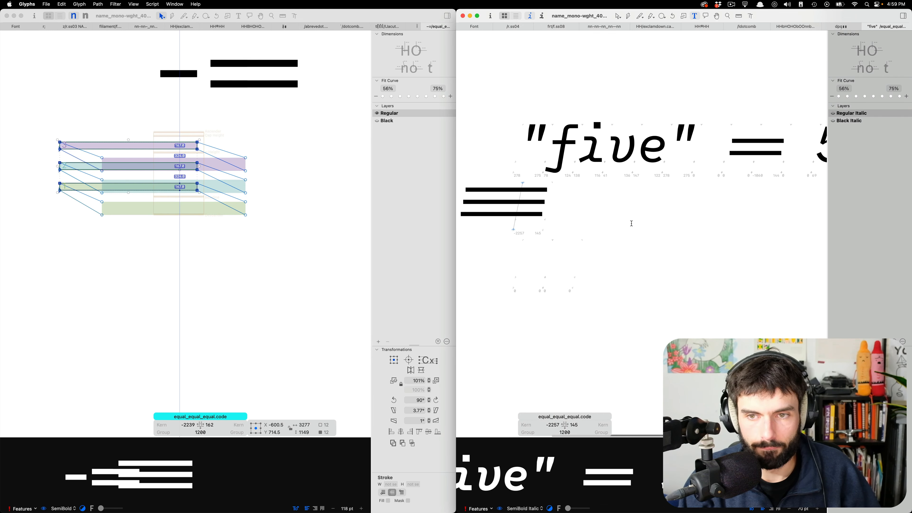
key(super+minus)
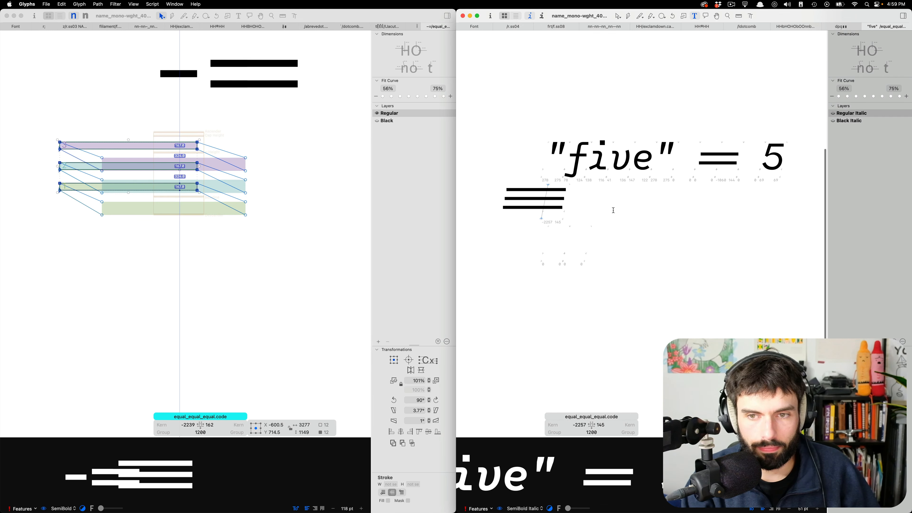
key(Right)
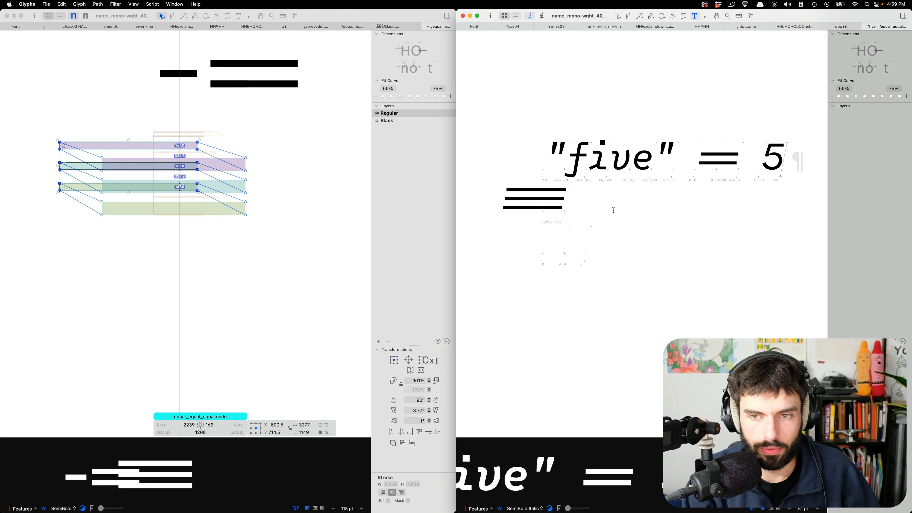
key(Return)
text("five")
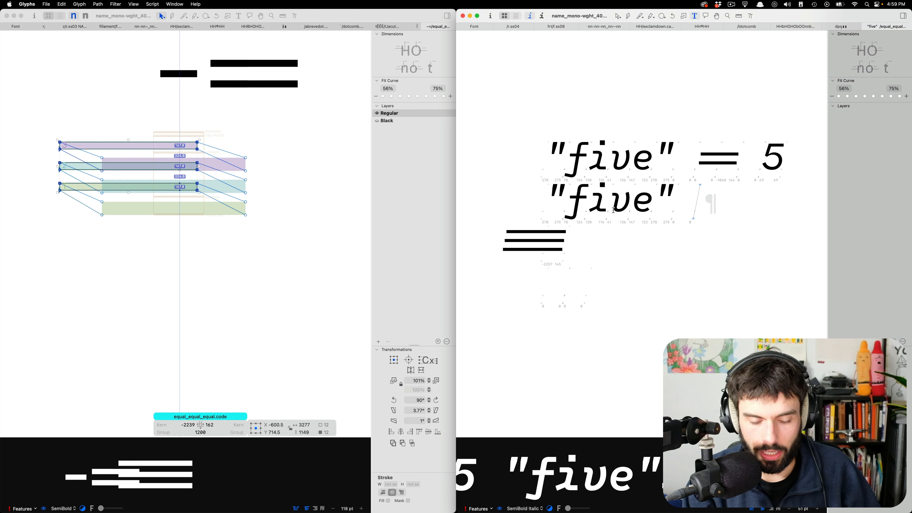
Step: Insert two LIG placeholder glyphs after "five" in the sample text
key(super+f)
text(LIG)
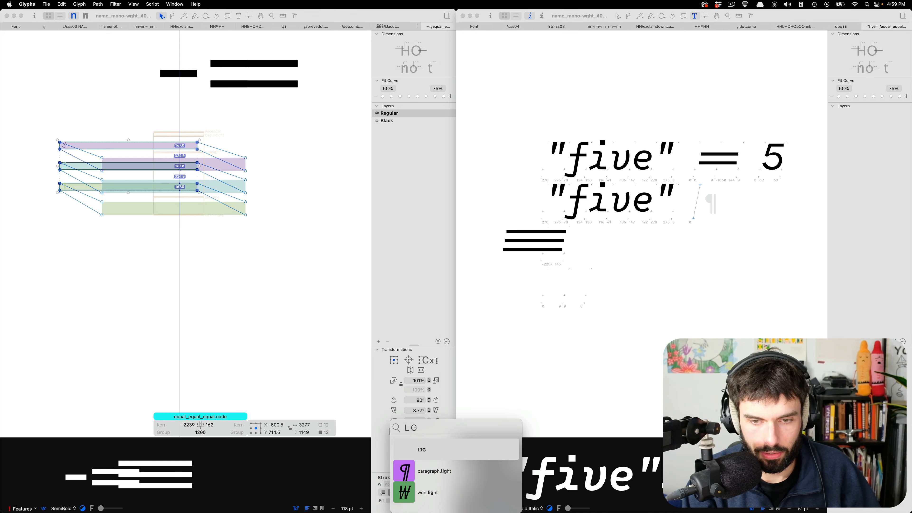
key(Return)
key(super+f)
text(Lig)
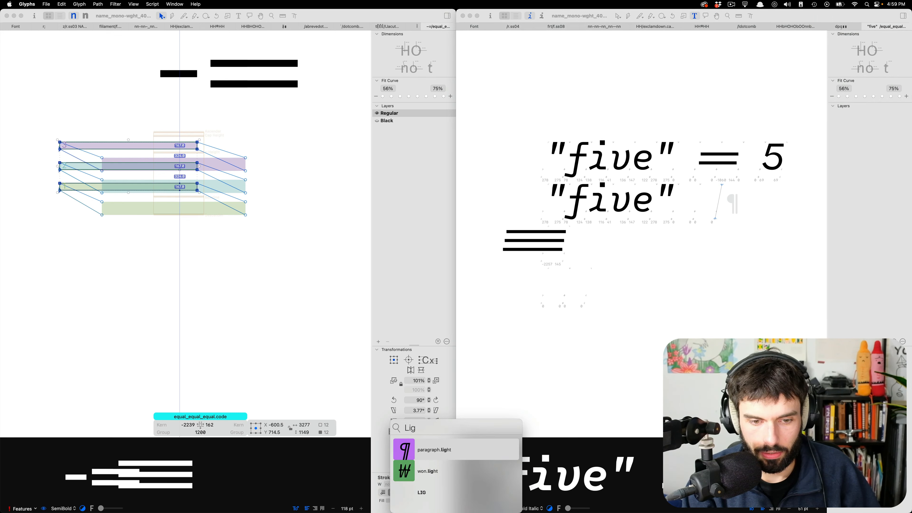
key(BackSpace)
key(BackSpace)
text(IG)
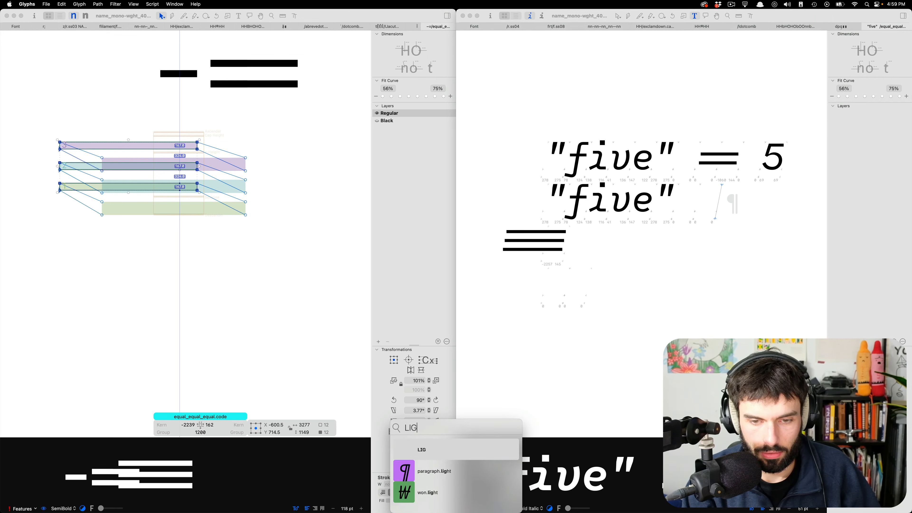
key(Return)
Step: Insert the equal_equal_equal.code glyph after the LIG placeholders
key(super+f)
text(equal_)
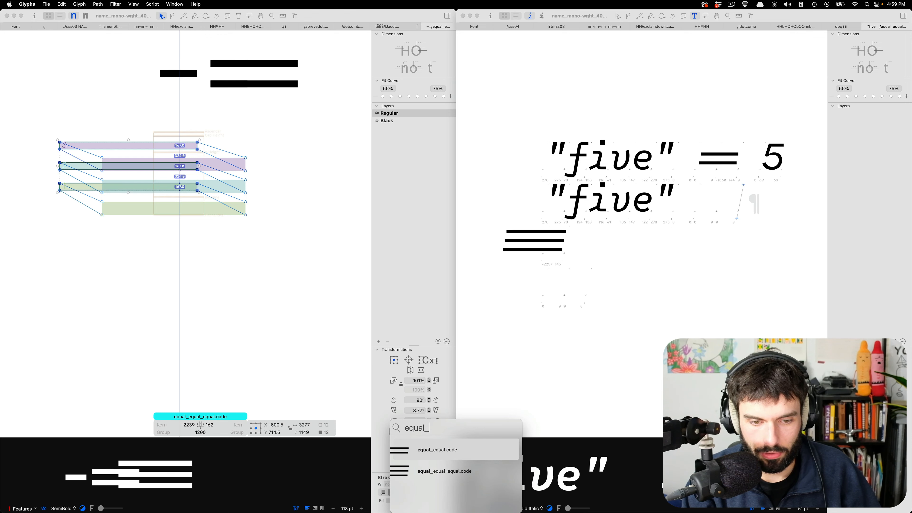
key(Down)
key(Return)
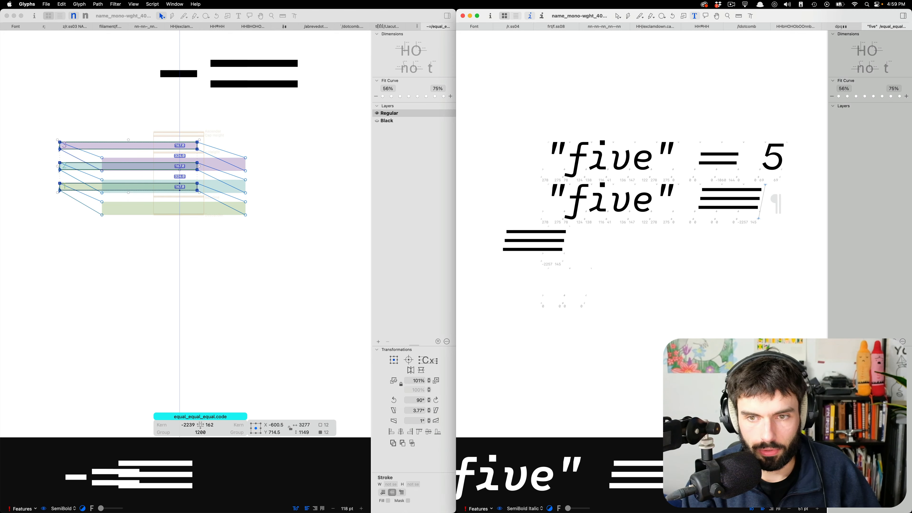
Step: Type "variable" after the equal_equal_equal glyph in the sample line
text("five")
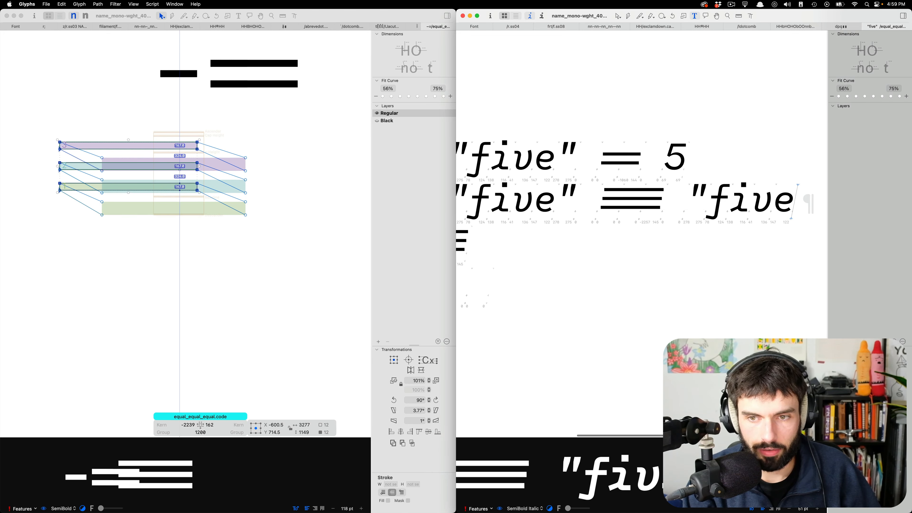
scroll(558, 240, left, 4)
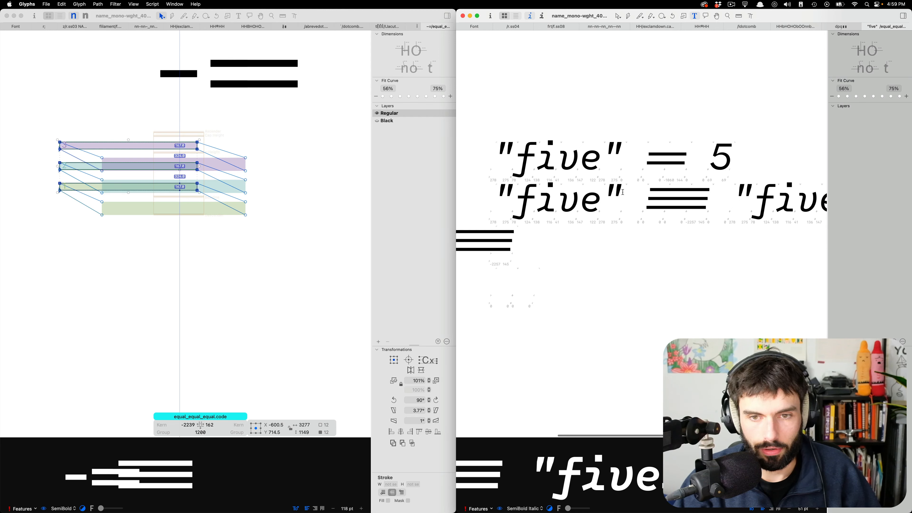
scroll(625, 193, right, 3)
key(BackSpace)
key(BackSpace)
key(BackSpace)
key(BackSpace)
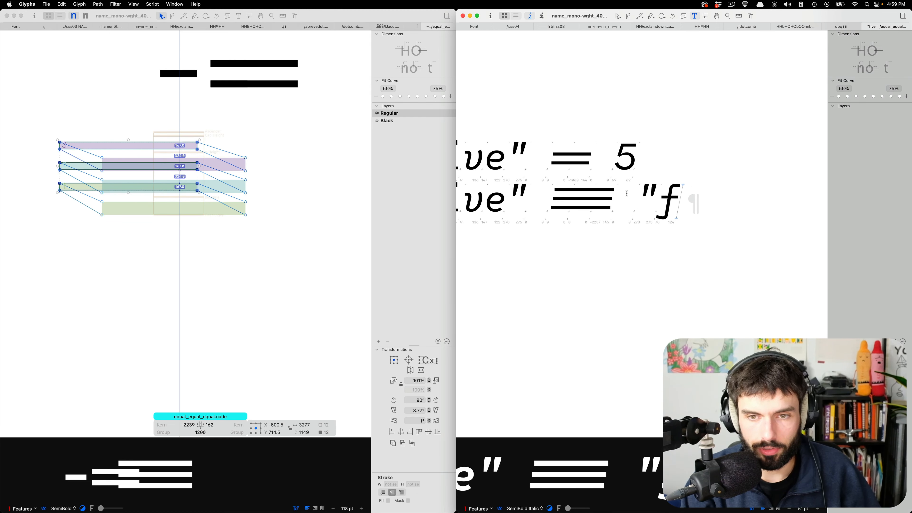
key(BackSpace)
key(BackSpace)
text(variable)
key(super+minus)
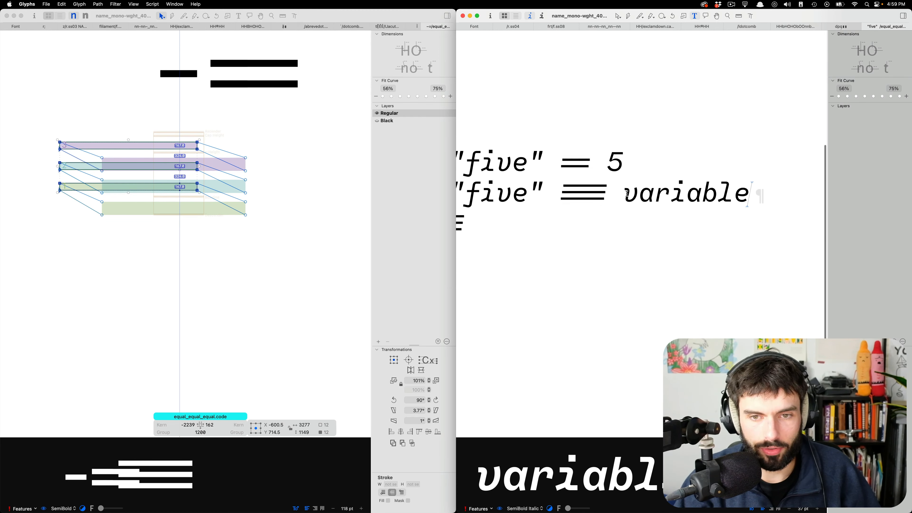
Step: Delete the leftover third line of glyphs from the sample text
scroll(627, 193, down, 2)
click(626, 255)
scroll(597, 211, left, 4)
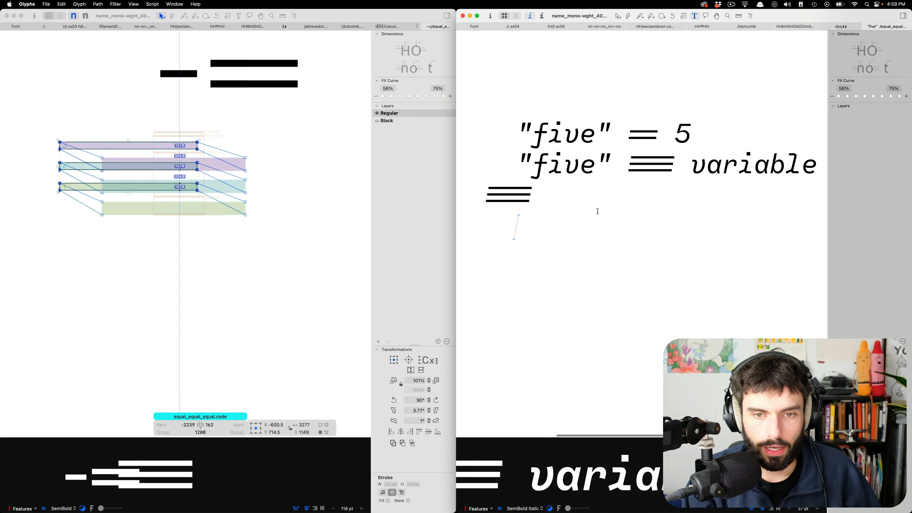
key(BackSpace)
key(BackSpace)
key(BackSpace)
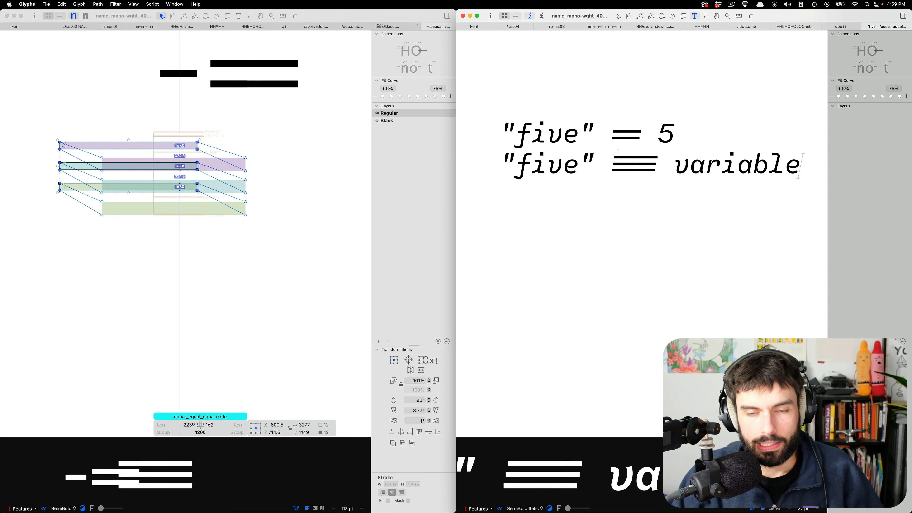
Step: Open Font Info to review the equal_equal and equal_equal_equal calt lookups
scroll(618, 150, up, 5)
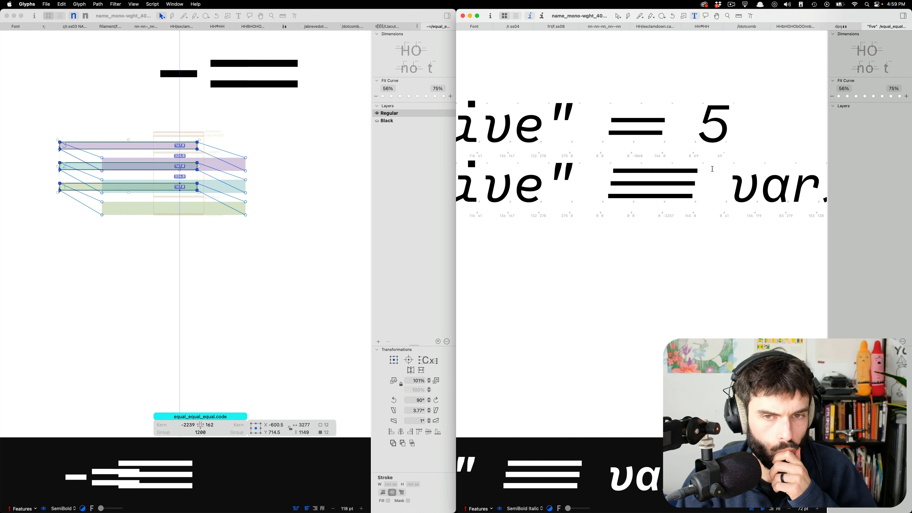
scroll(750, 265, right, 5)
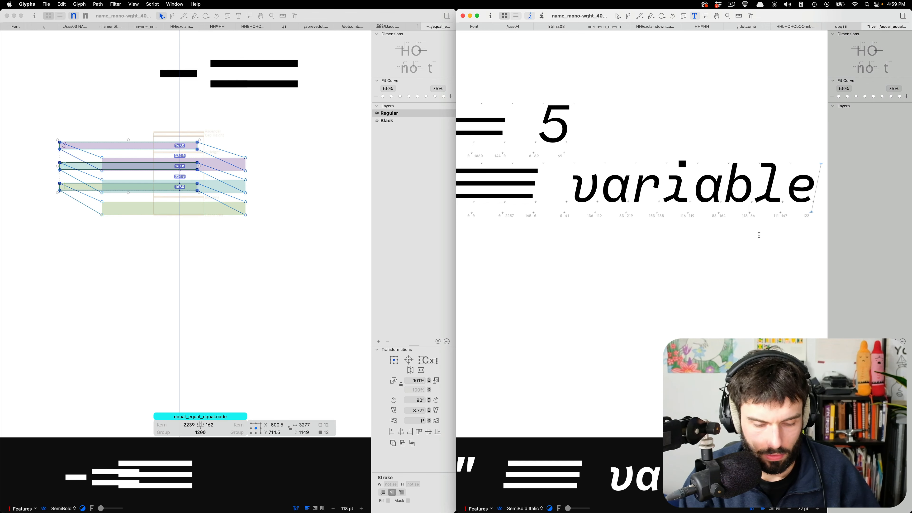
key(super+i)
click(283, 309)
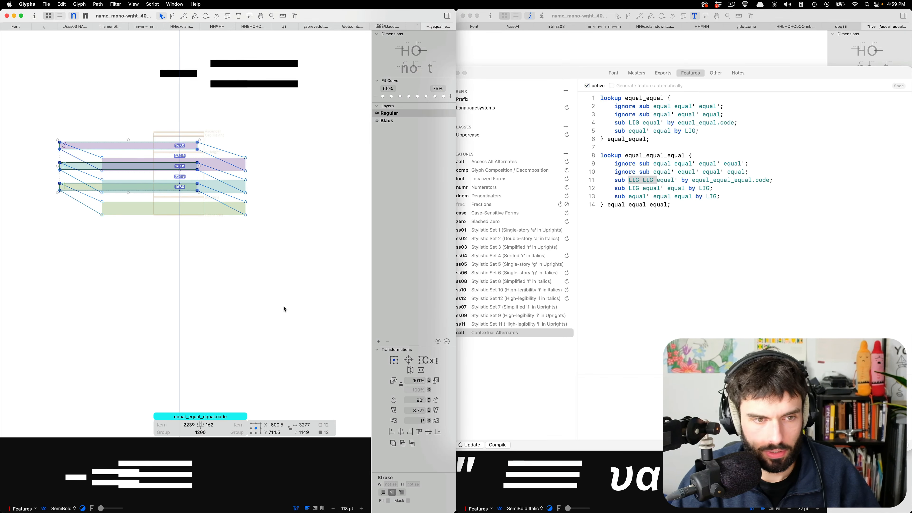
key(super+i)
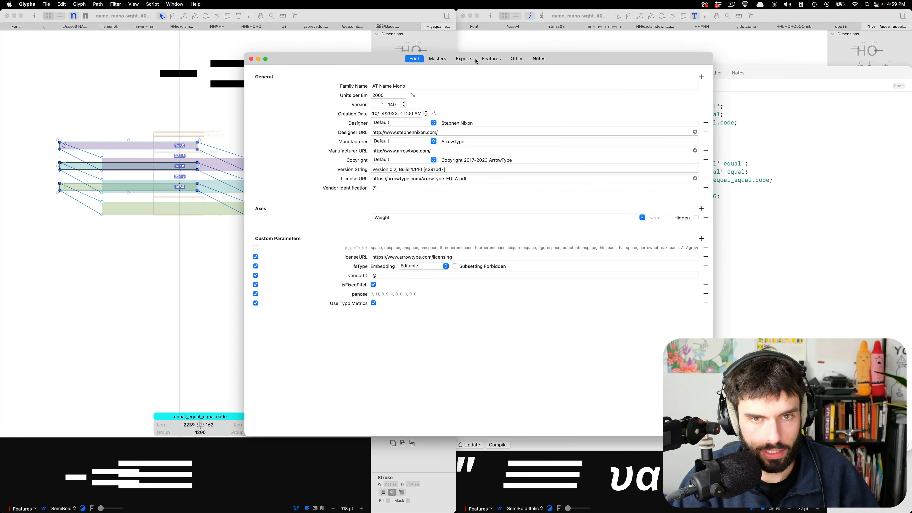
Step: Inspect the calt feature code for the equal_equal and equal_equal_equal lookups in both files, then close the Font Info windows
click(488, 60)
drag(587, 60, 420, 47)
click(708, 243)
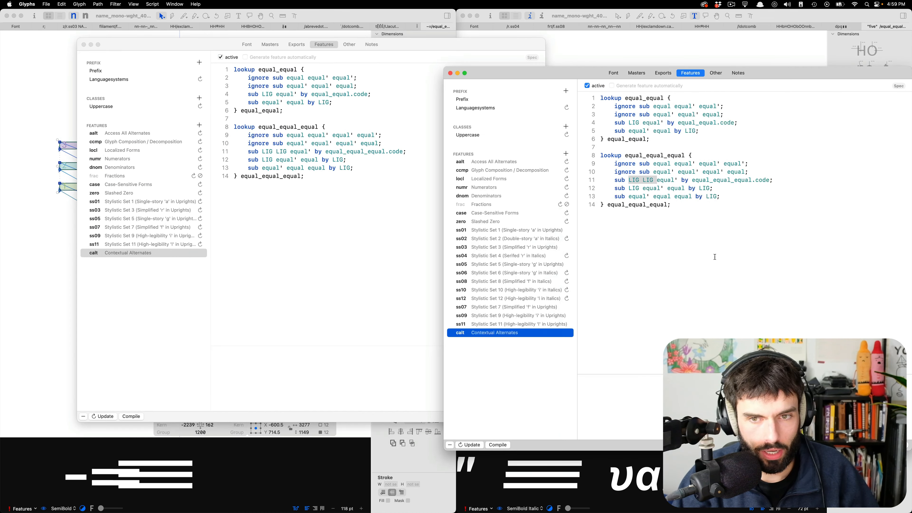
key(super+w)
key(super+w)
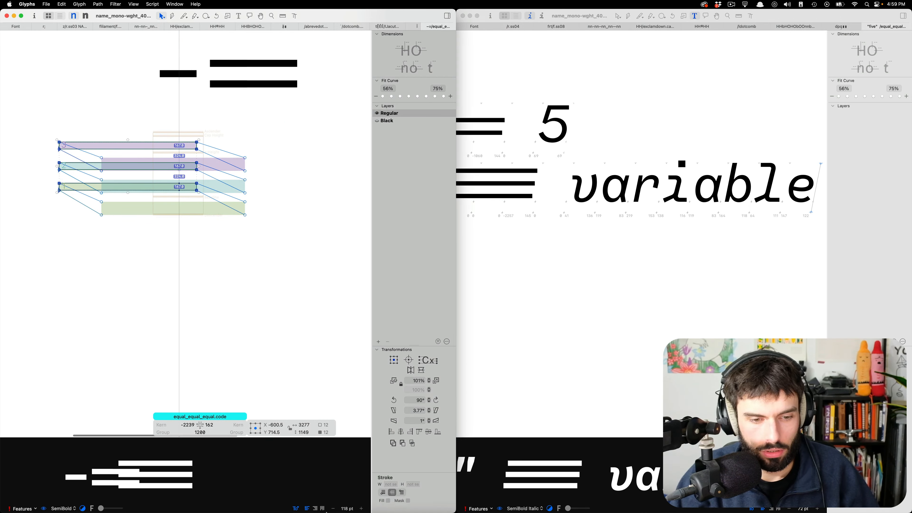
Step: Rebuild the fonts by running "make clean && make" in the terminal
mouse_move(328, 511)
click(216, 495)
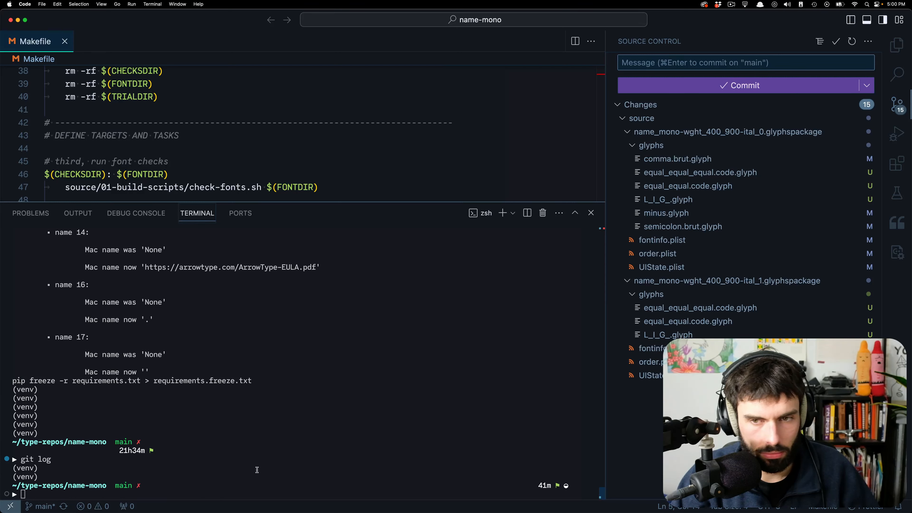
text(make)
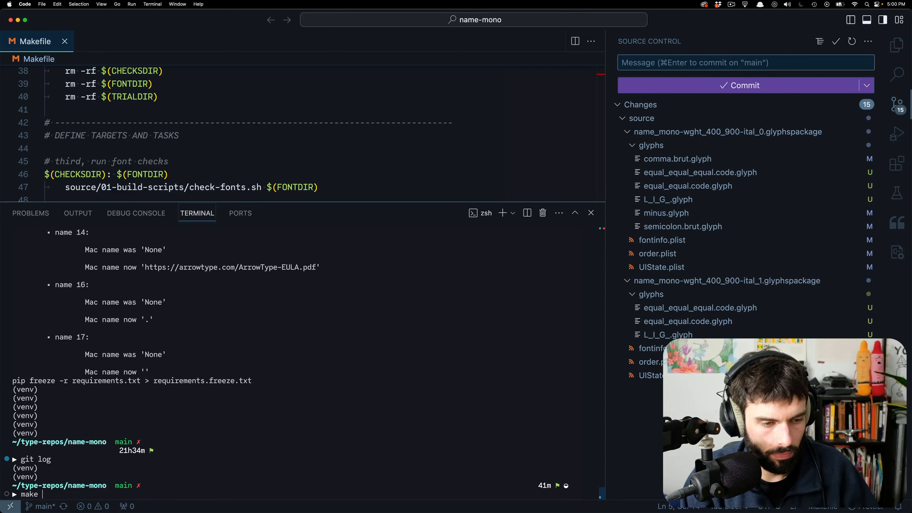
text( clean &)
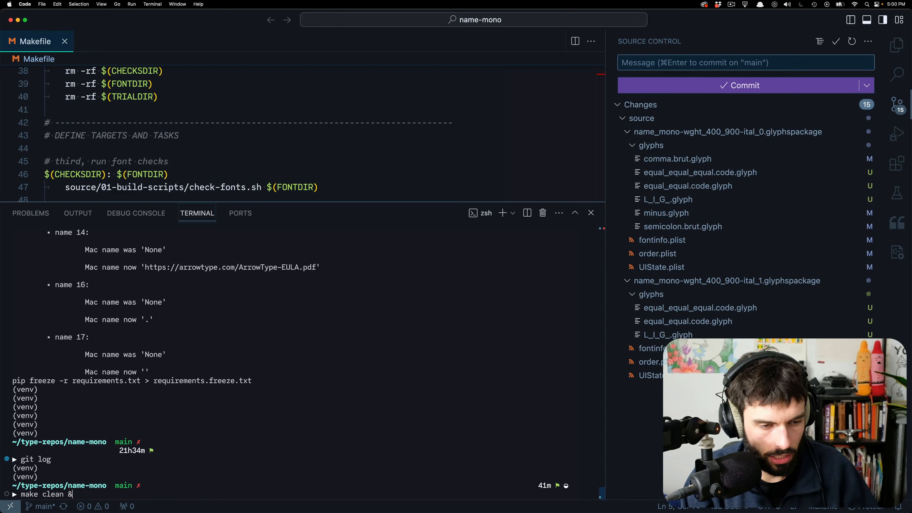
text(& make)
key(Return)
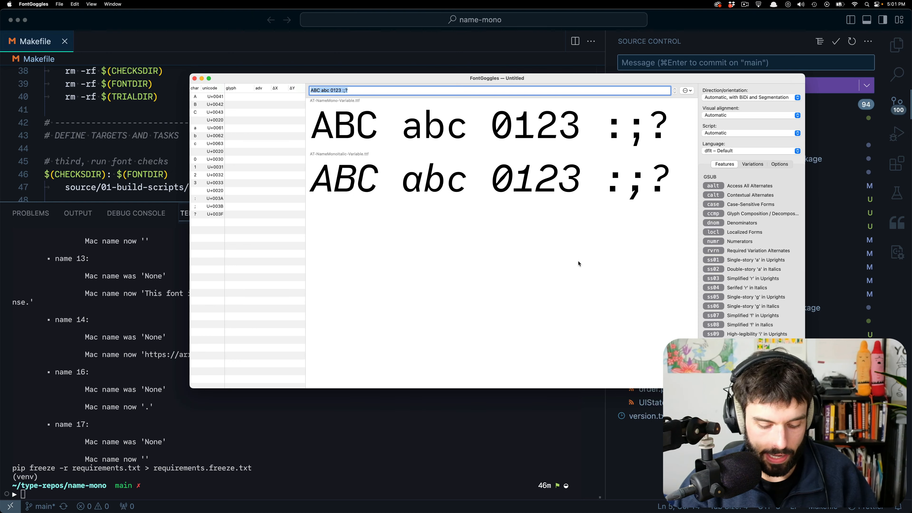
Step: Preview the built variable fonts in FontGoggles with the sample text "someVar === 51"
text(===)
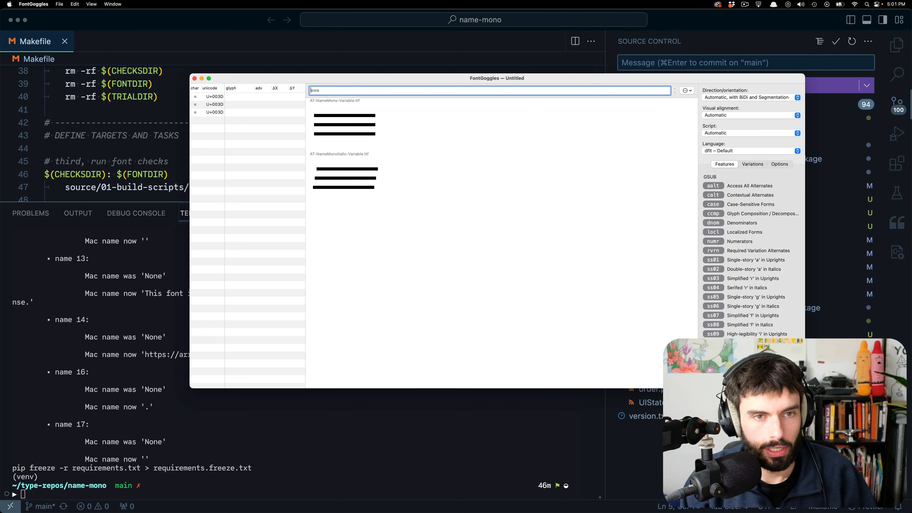
text(some var)
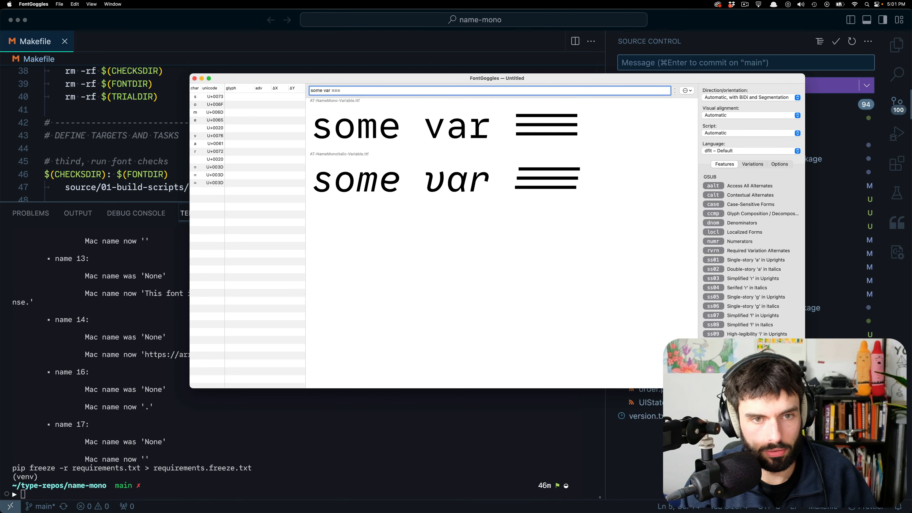
key(BackSpace)
key(BackSpace)
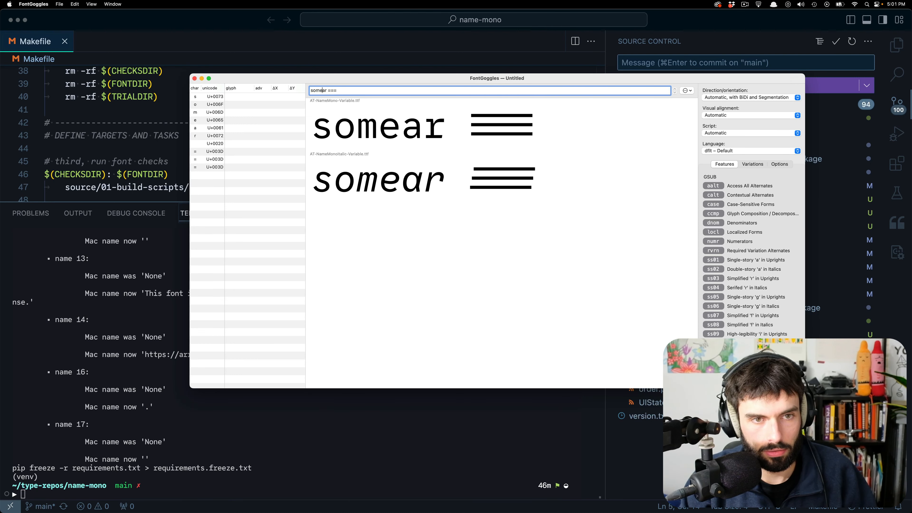
text(V)
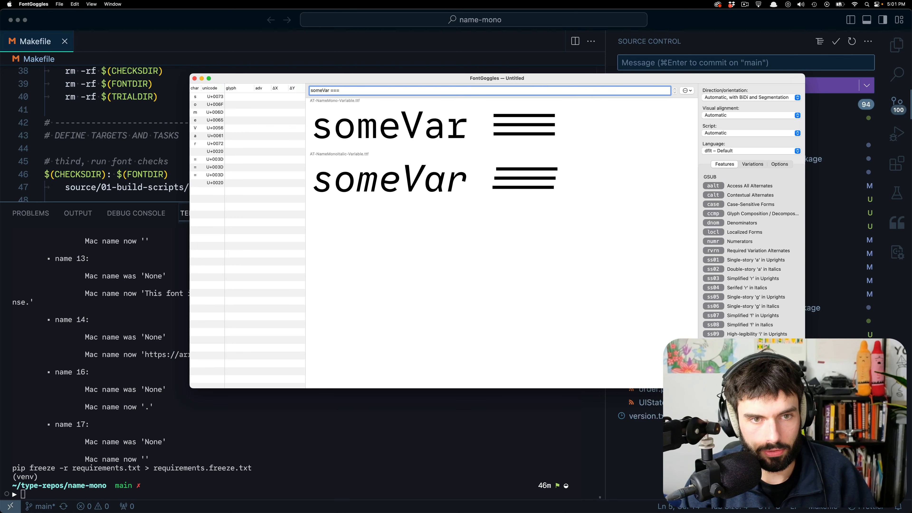
text(51)
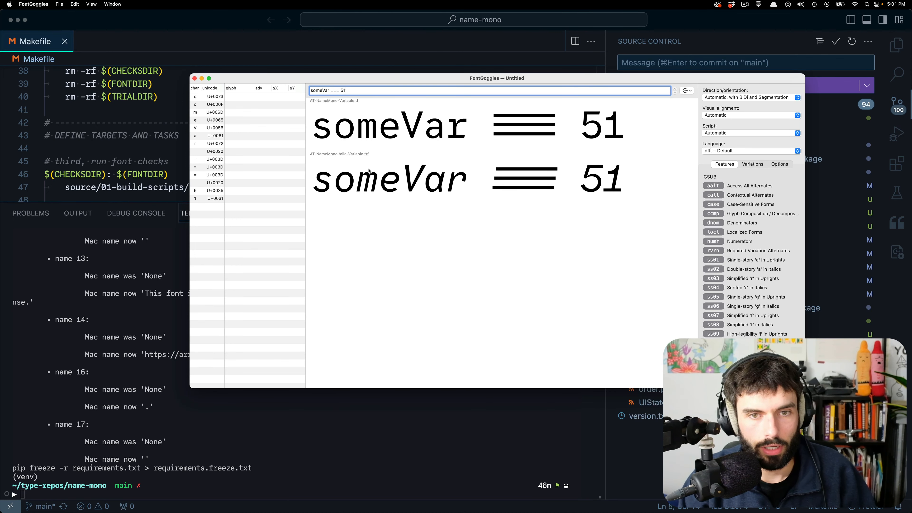
key(Left)
key(BackSpace)
key(BackSpace)
key(BackSpace)
key(BackSpace)
key(BackSpace)
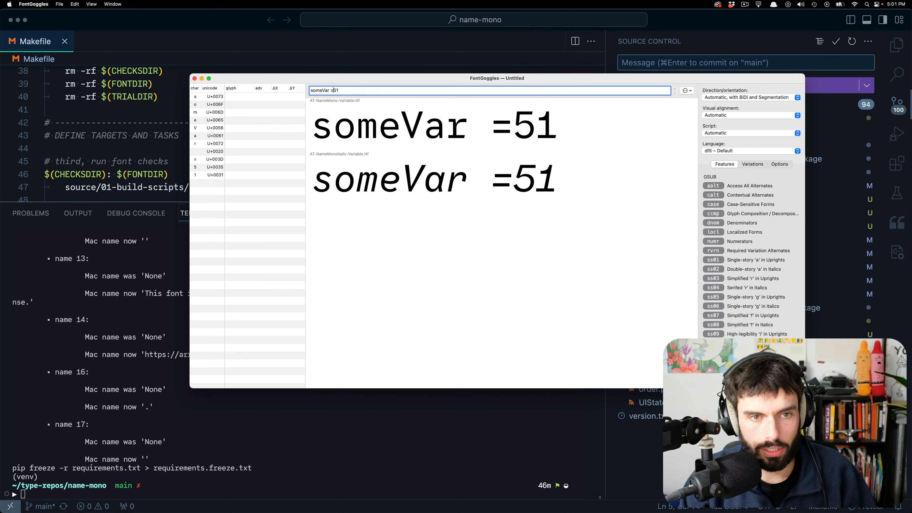
text(==)
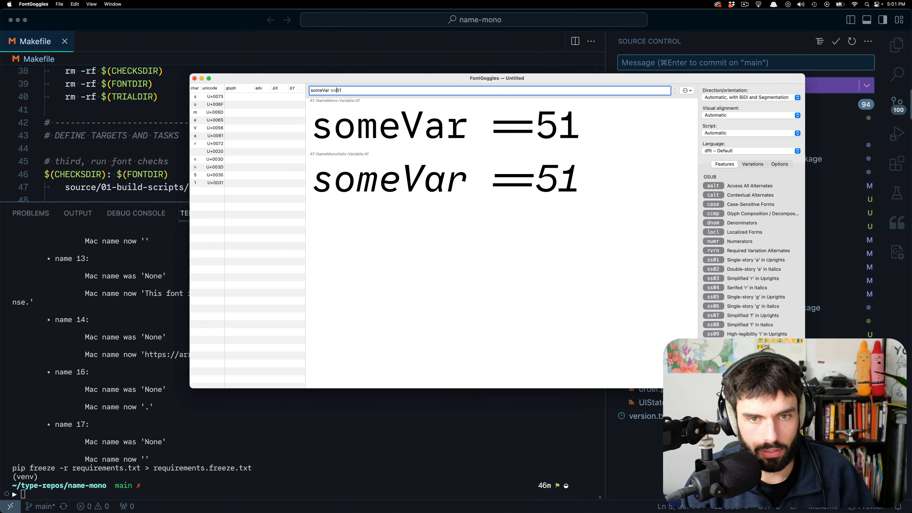
text(=)
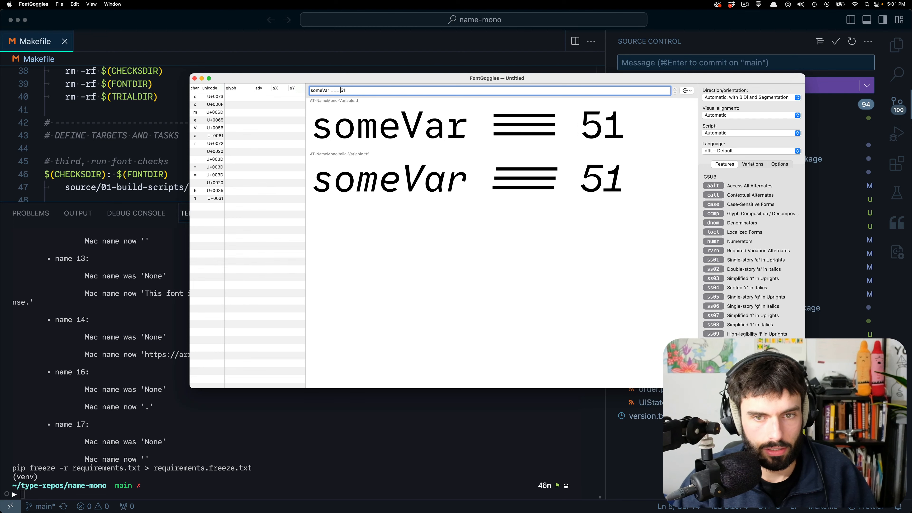
click(442, 246)
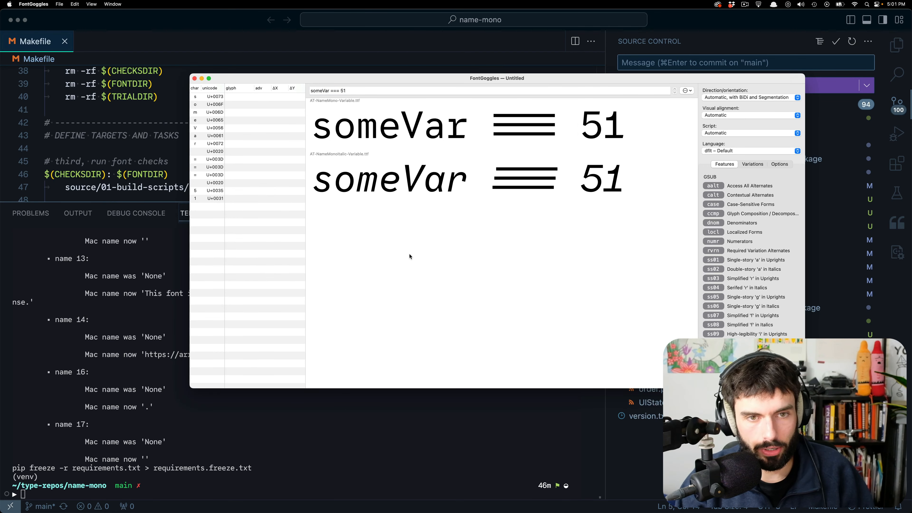
Step: Reveal the font file in Finder and copy the ArrowType-NameMono-v0.2 folder into the Fonts folder, replacing the older one
right_click(338, 104)
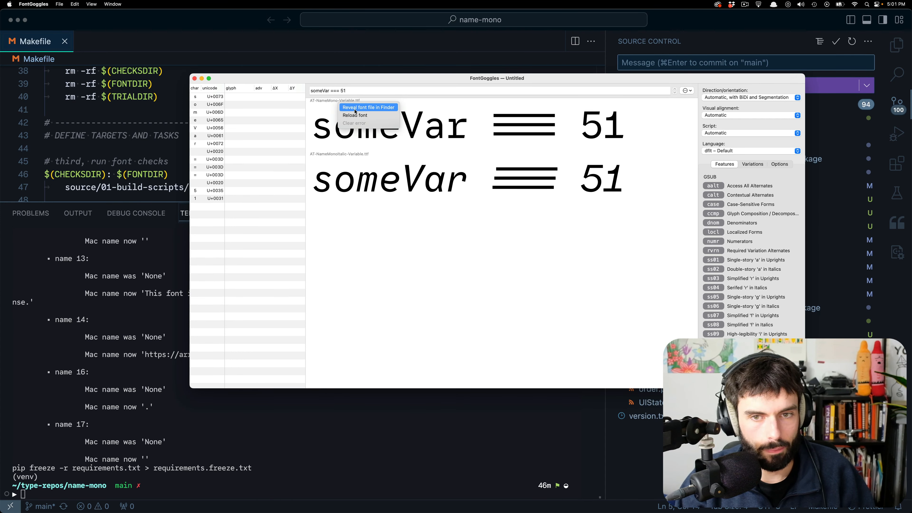
click(354, 109)
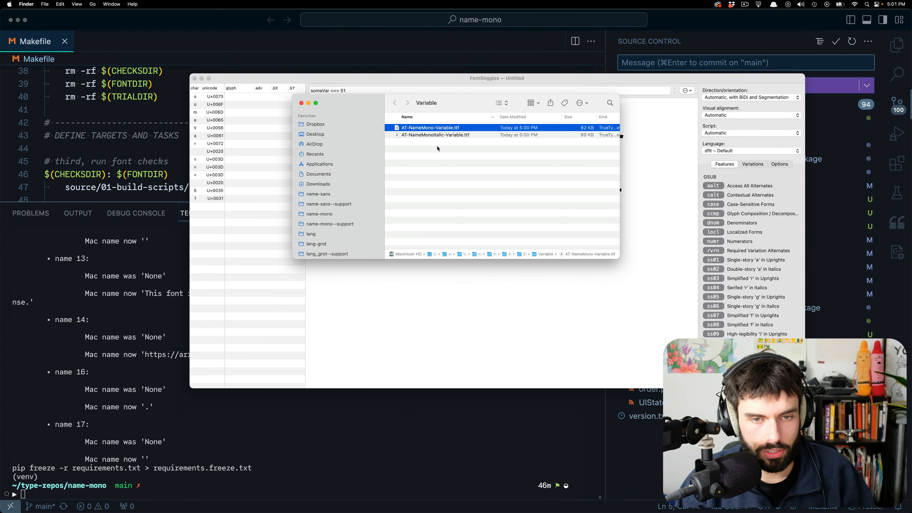
key(super+Up)
key(super+Up)
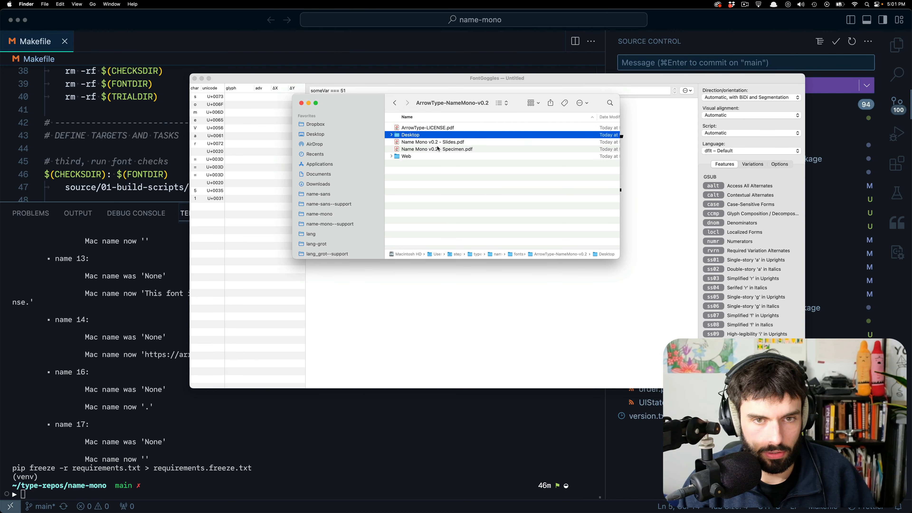
key(super+Up)
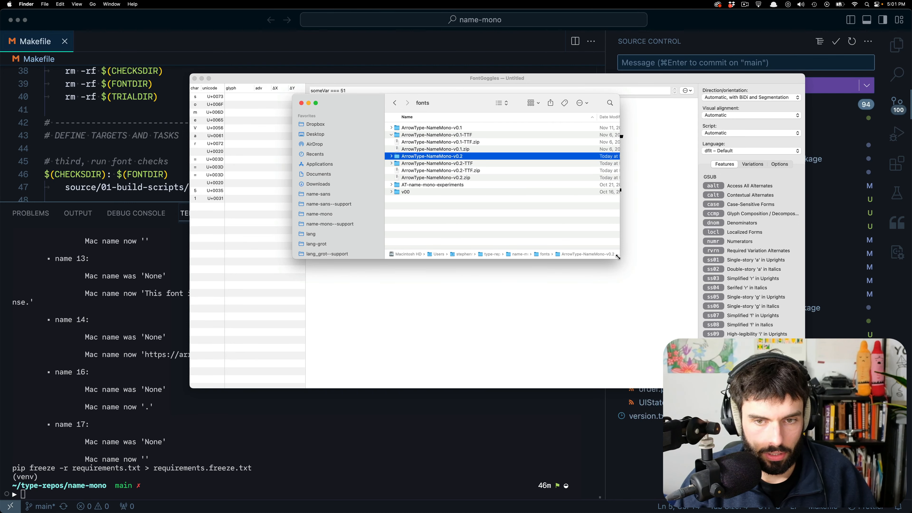
drag(619, 258, 669, 430)
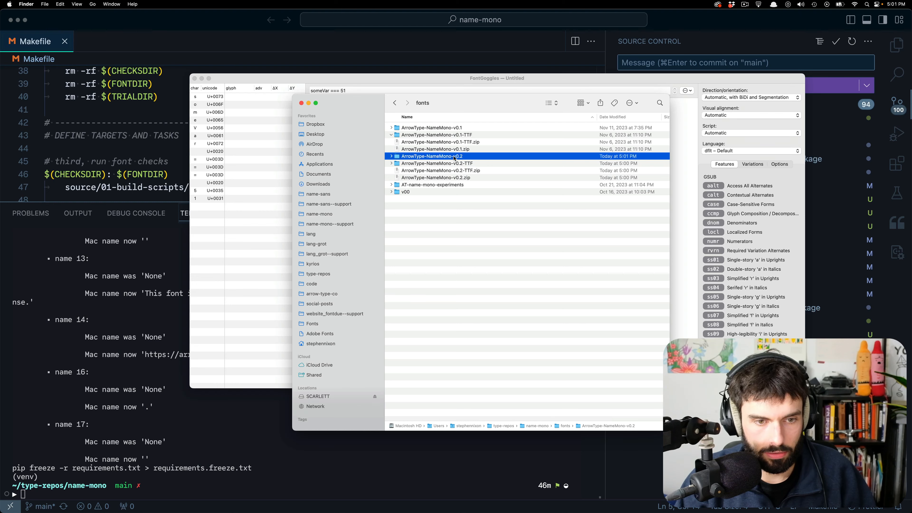
drag(454, 159, 333, 325)
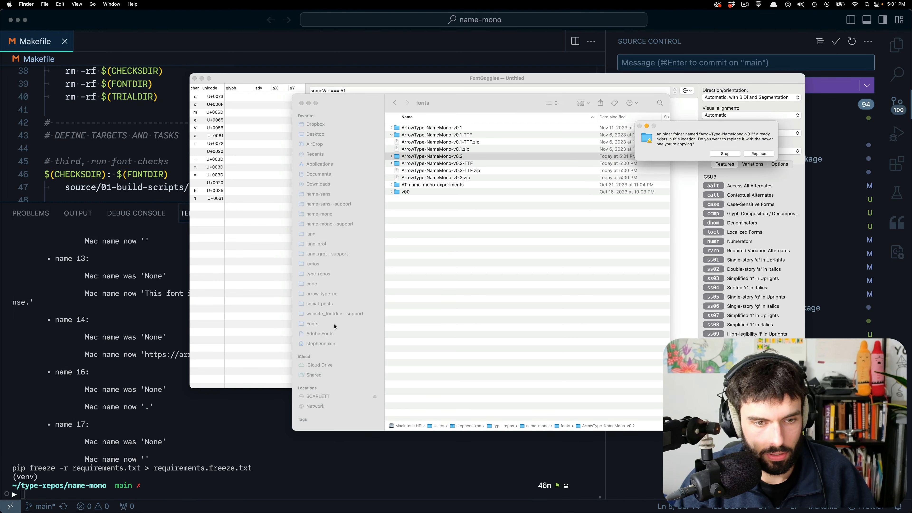
click(766, 152)
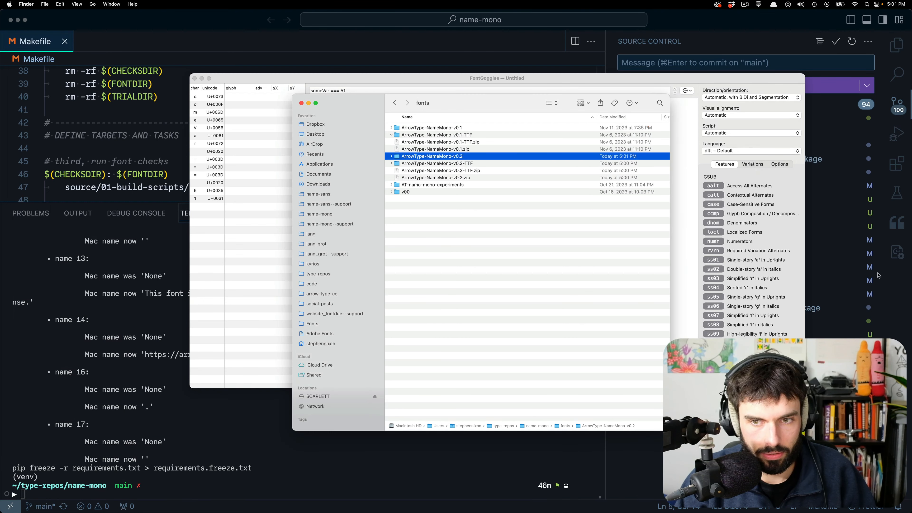
Step: Commit all changes in VS Code source control with the message "prototyping code ligatures"
key(super+Tab)
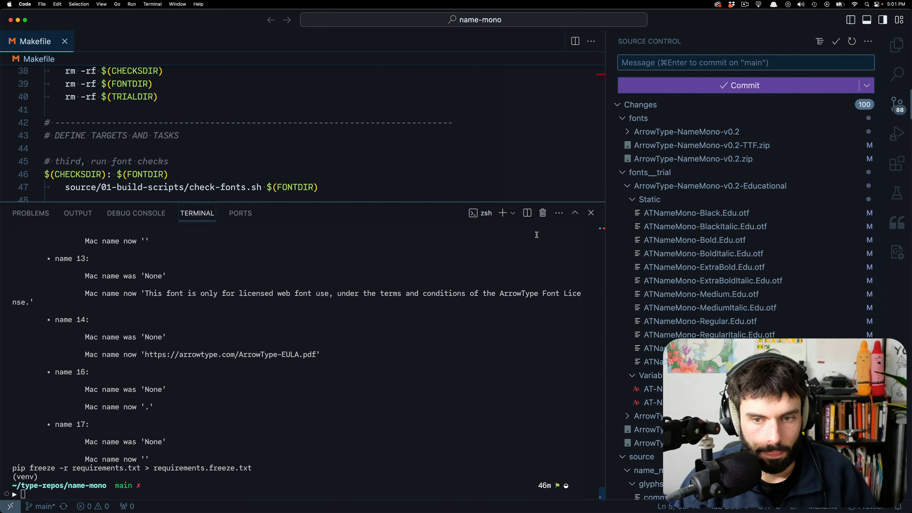
click(709, 62)
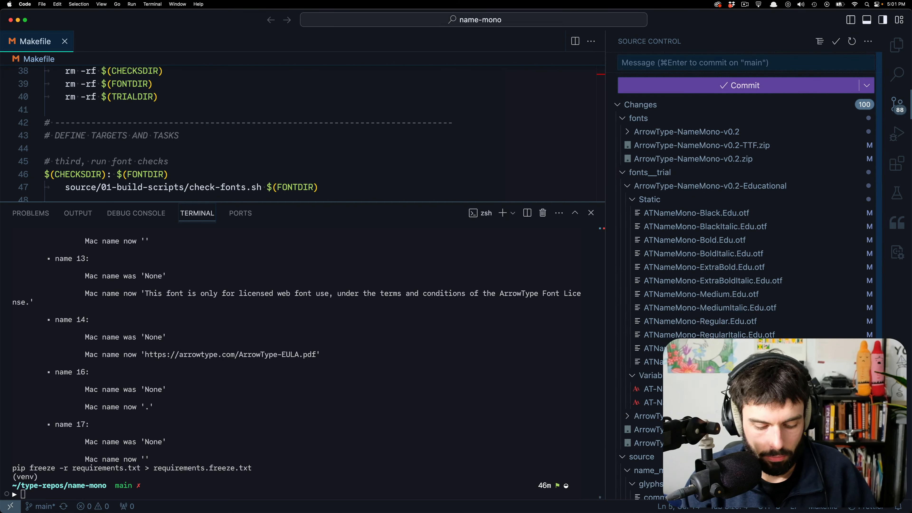
text(prototyping )
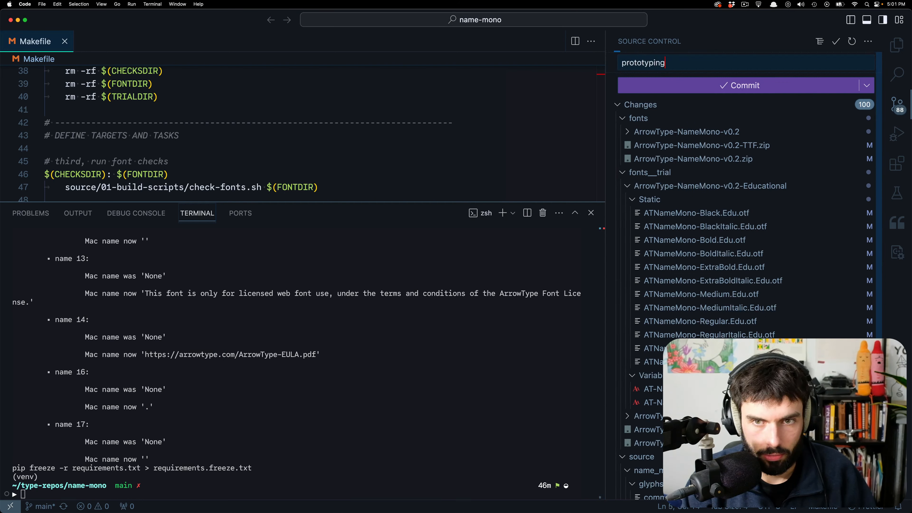
text(fo)
key(BackSpace)
key(BackSpace)
text(co)
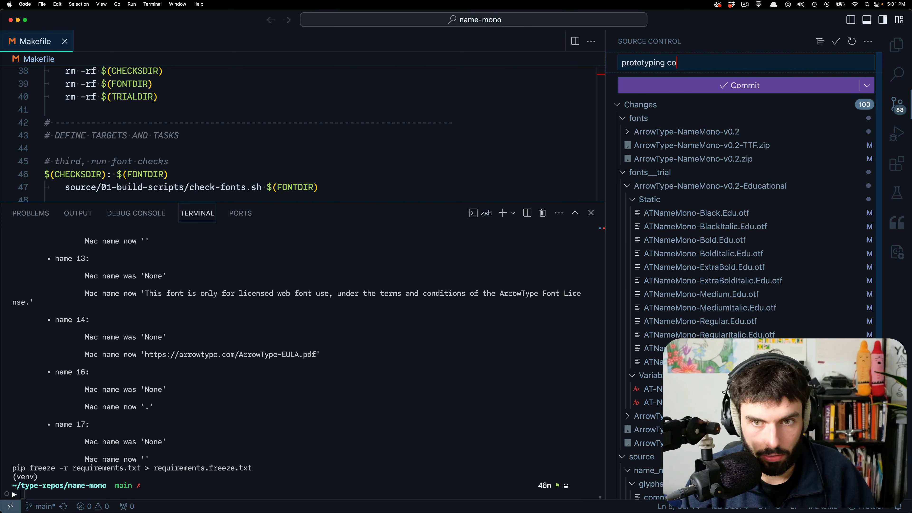
text(de ligatures)
click(715, 85)
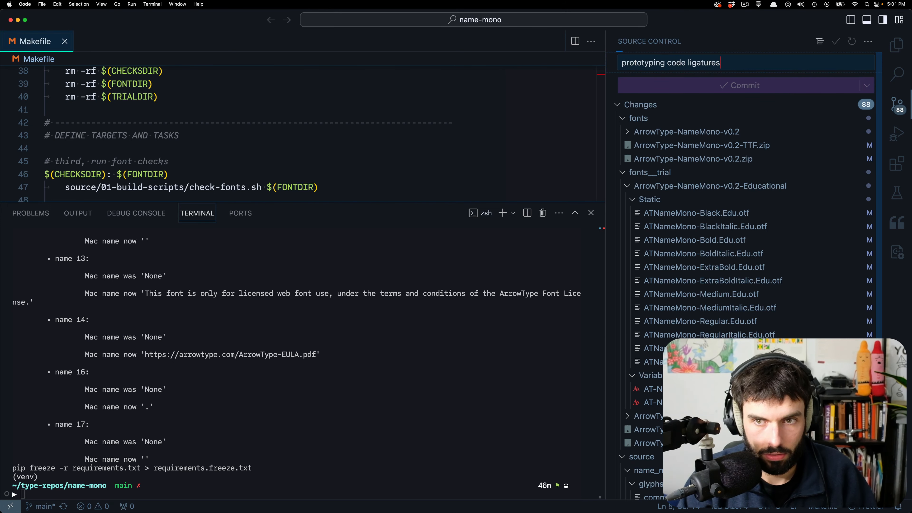
click(715, 85)
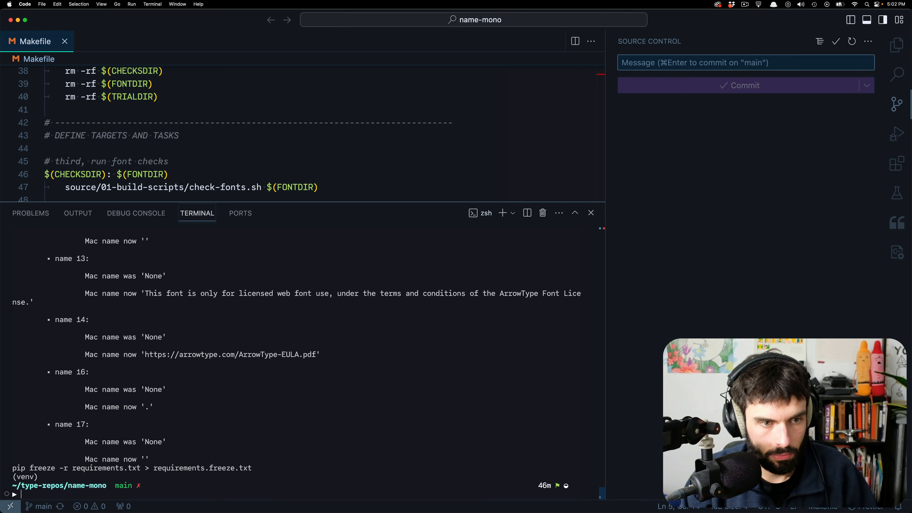
Step: Open the editor settings beside the Makefile and search for the "liga" font ligatures setting
key(super+h)
key(super+space)
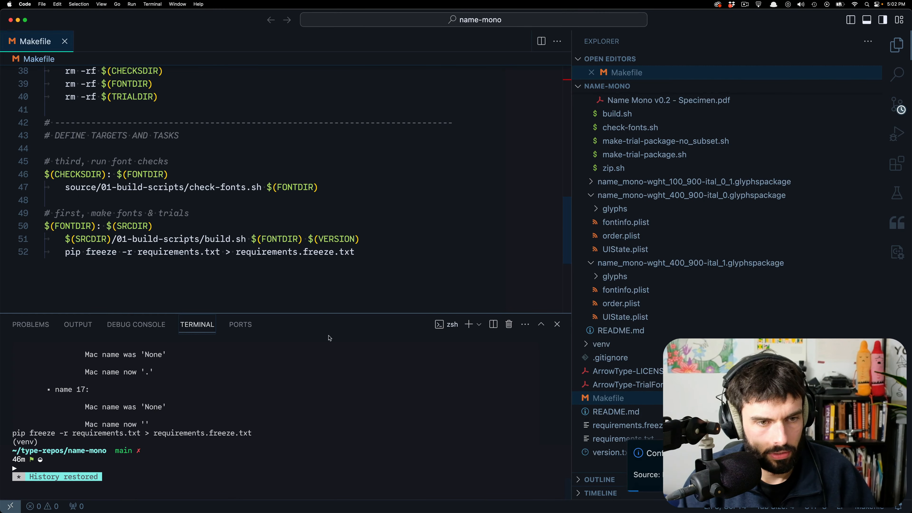
key(super+b)
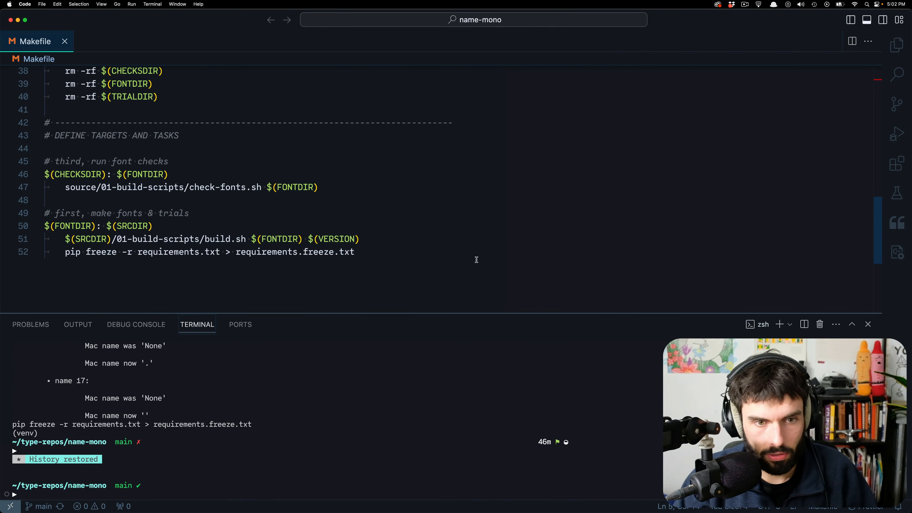
click(477, 260)
key(super+2)
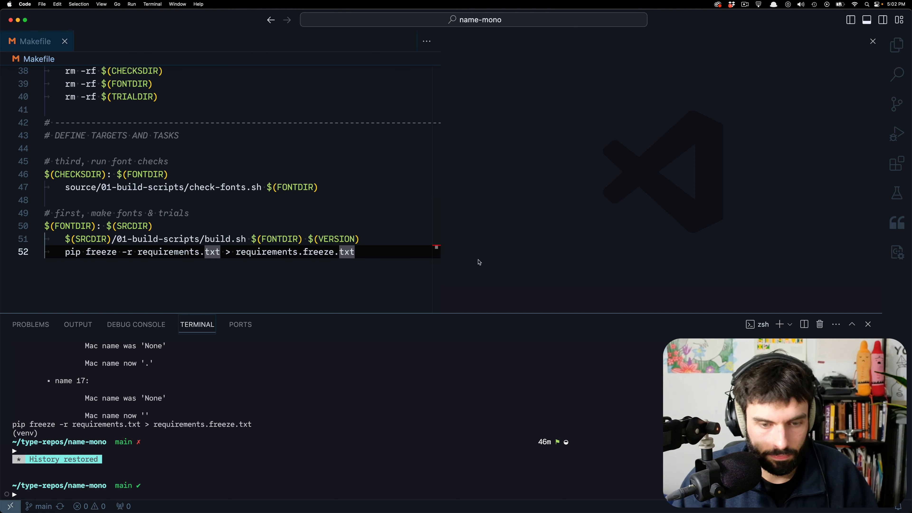
key(super+comma)
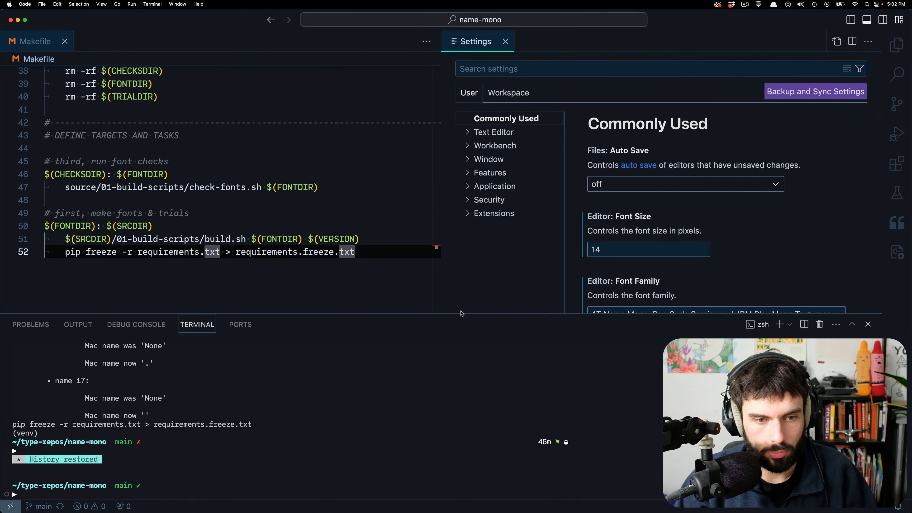
drag(462, 313, 463, 449)
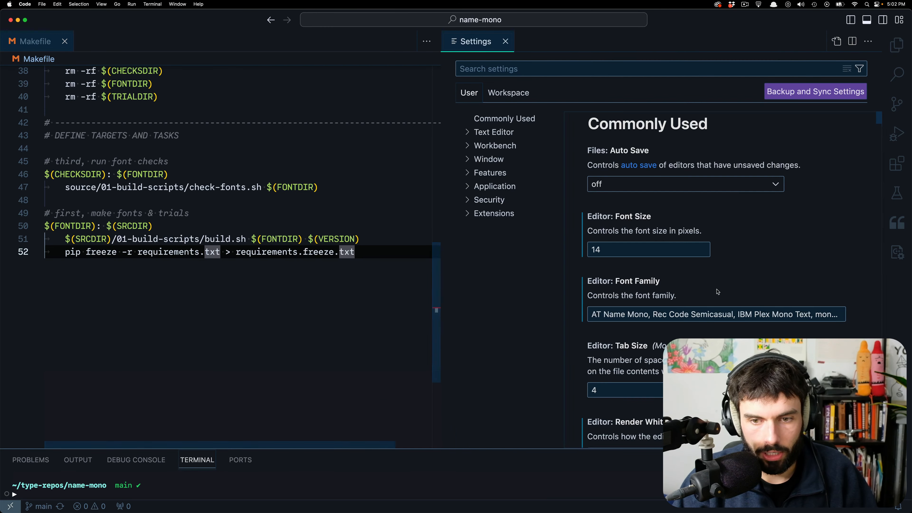
click(583, 65)
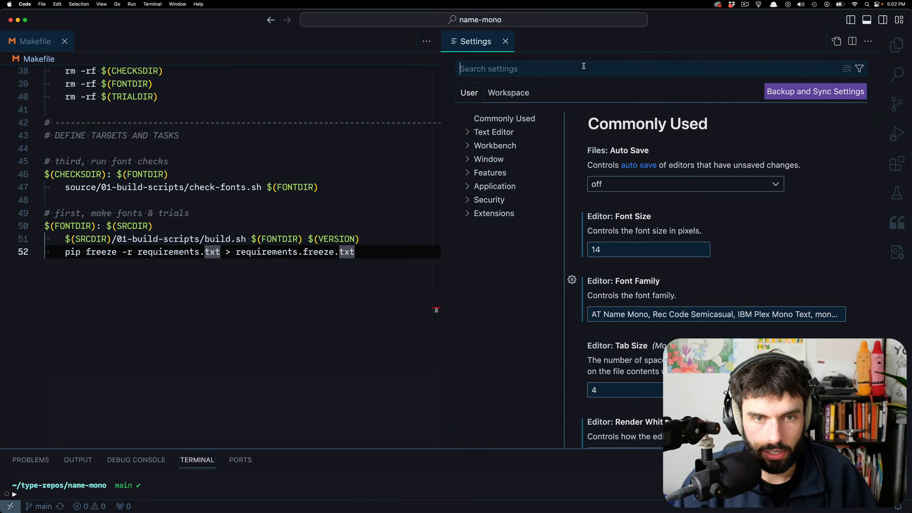
text(liga)
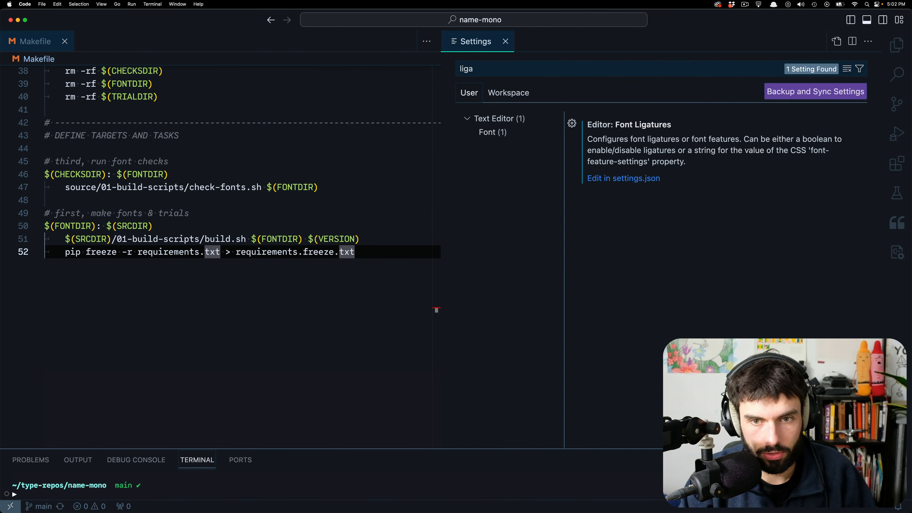
Step: Open the font ligatures setting in settings.json to check how it is configured
click(639, 179)
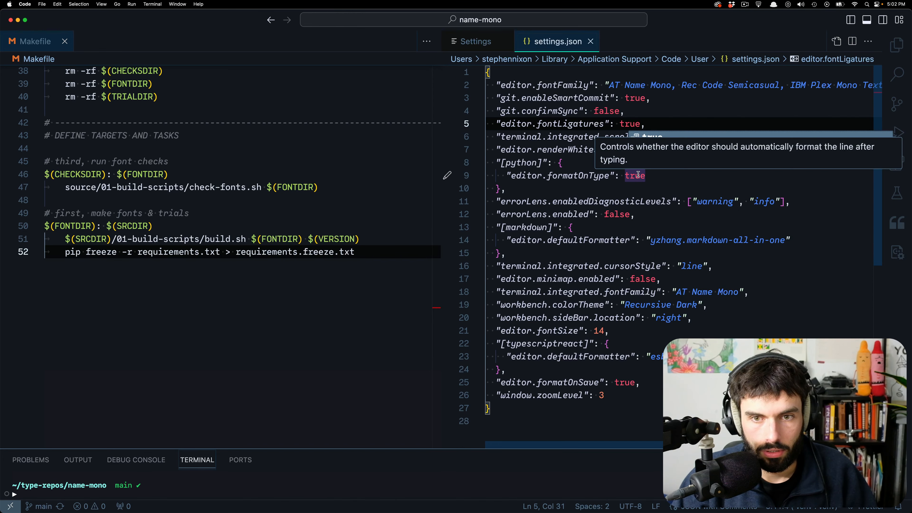
scroll(356, 197, up, 10)
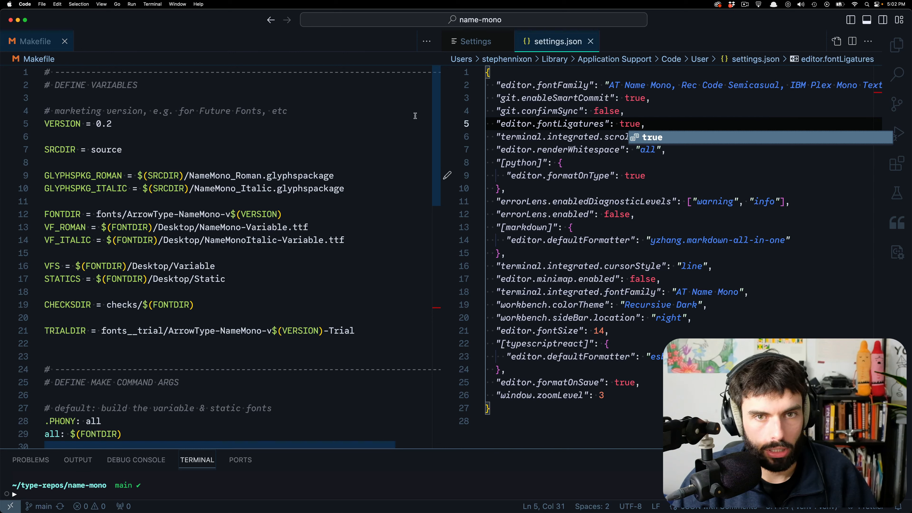
Step: Type the test line "someVar == 51 === 100" near the Makefile's top and inspect how its ligatures render
click(184, 100)
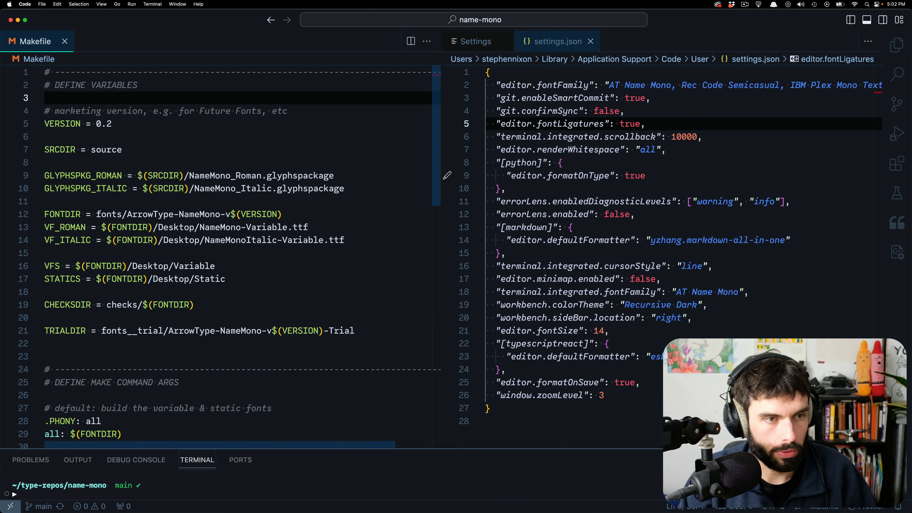
key(Return)
key(Return)
text(s)
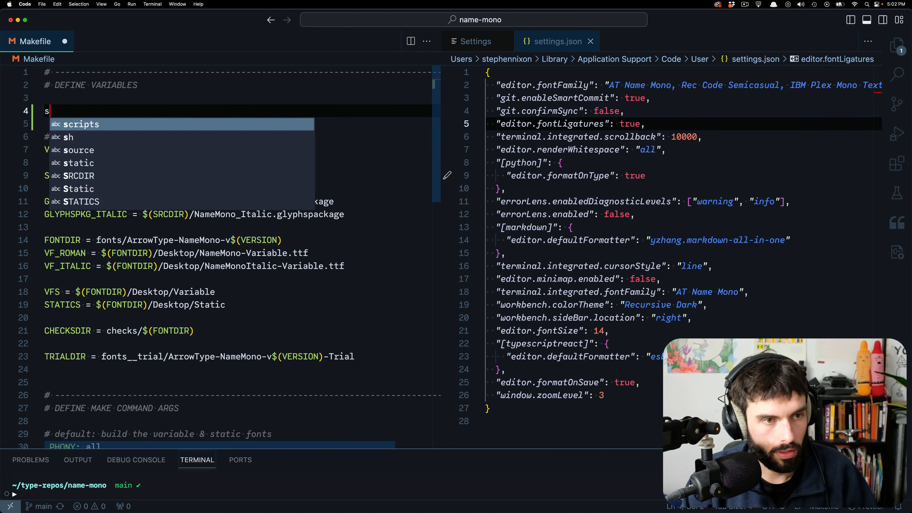
text(omeVar )
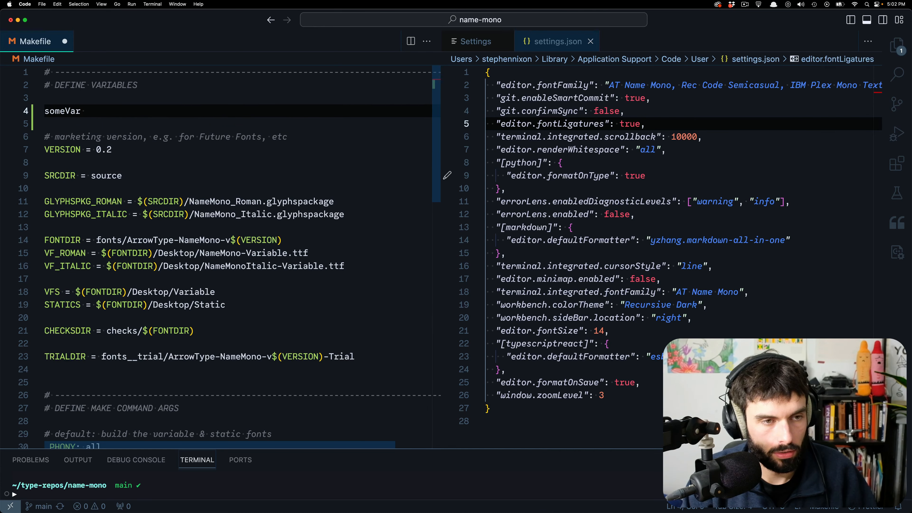
text(==)
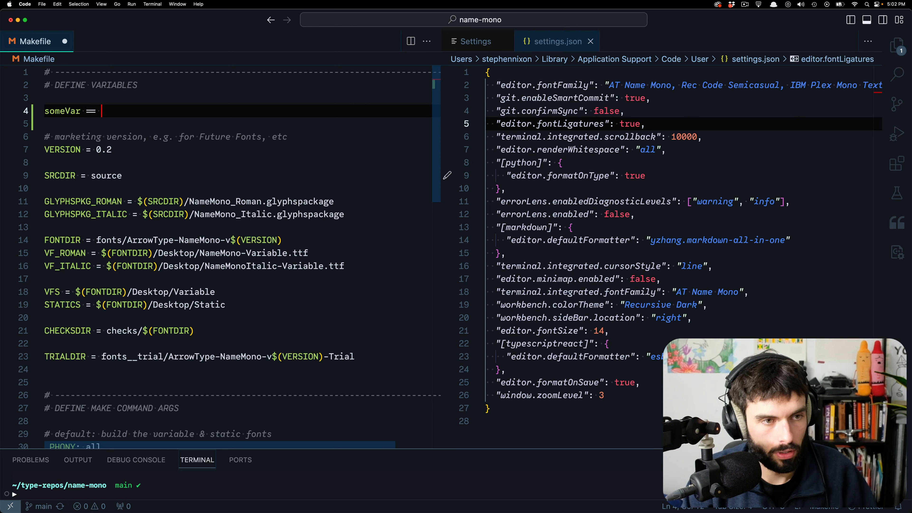
text( 51)
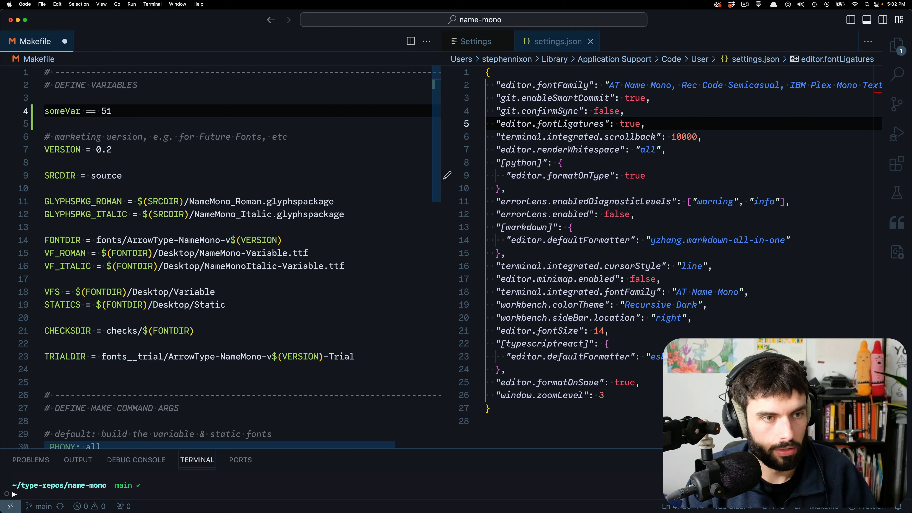
text( ==)
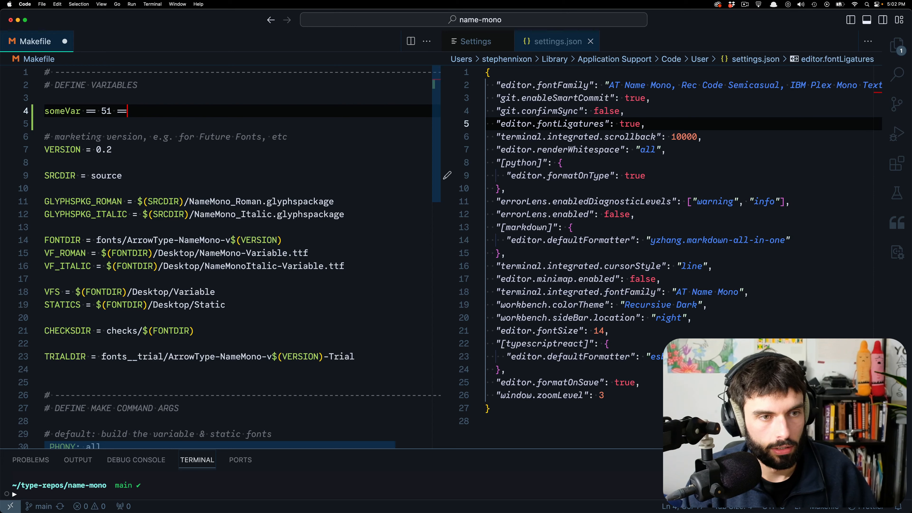
text(= 10)
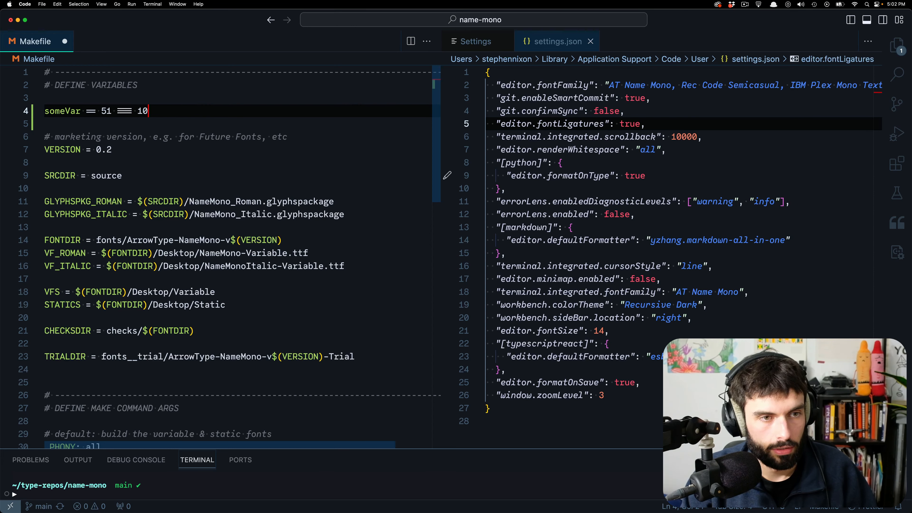
text(0090909090)
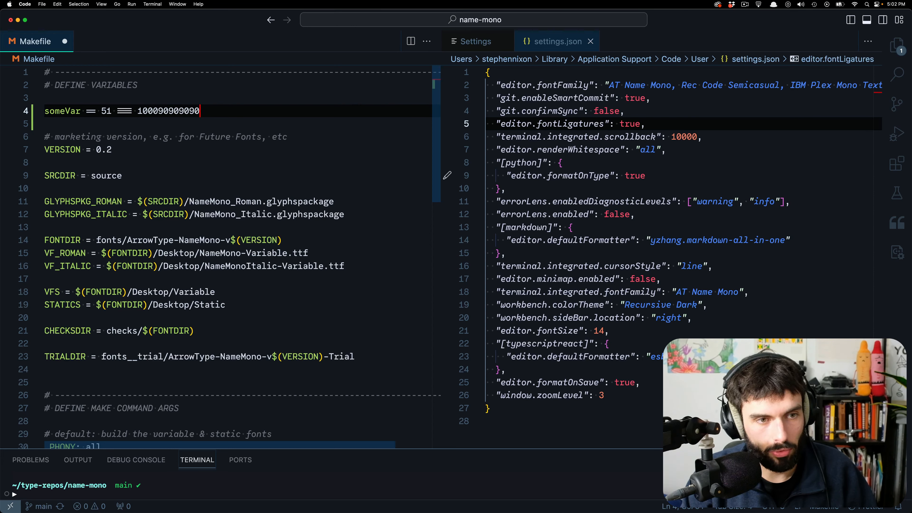
key(BackSpace)
key(BackSpace)
key(BackSpace)
key(BackSpace)
key(BackSpace)
key(BackSpace)
key(BackSpace)
key(BackSpace)
key(BackSpace)
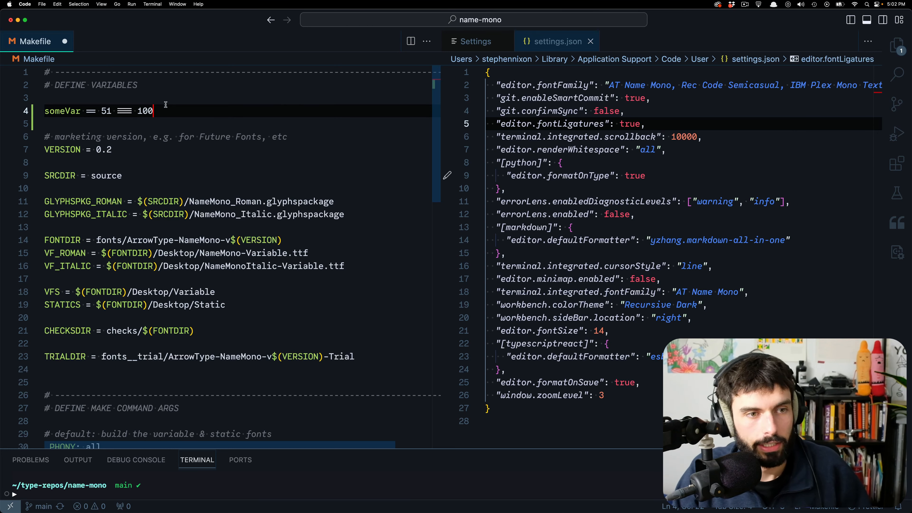
key(Left)
key(Left)
key(Left)
key(Left)
double_click(149, 111)
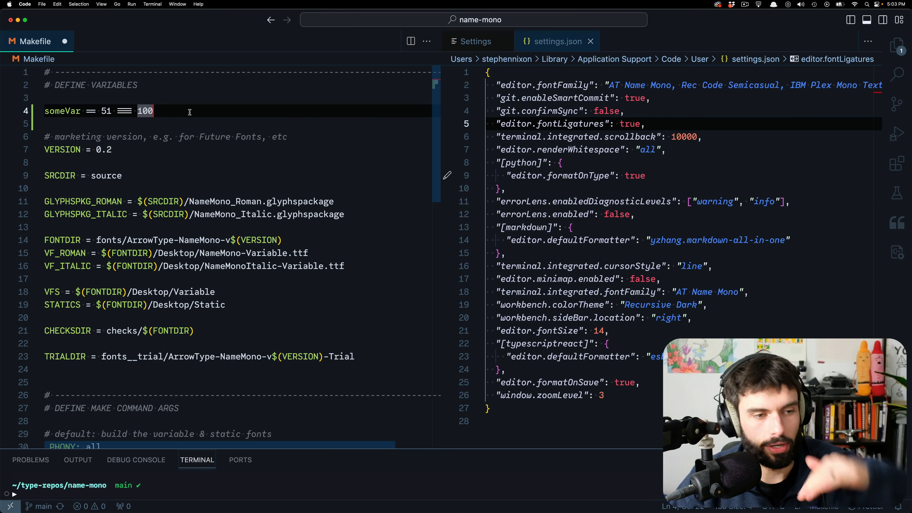
scroll(215, 119, right, 1)
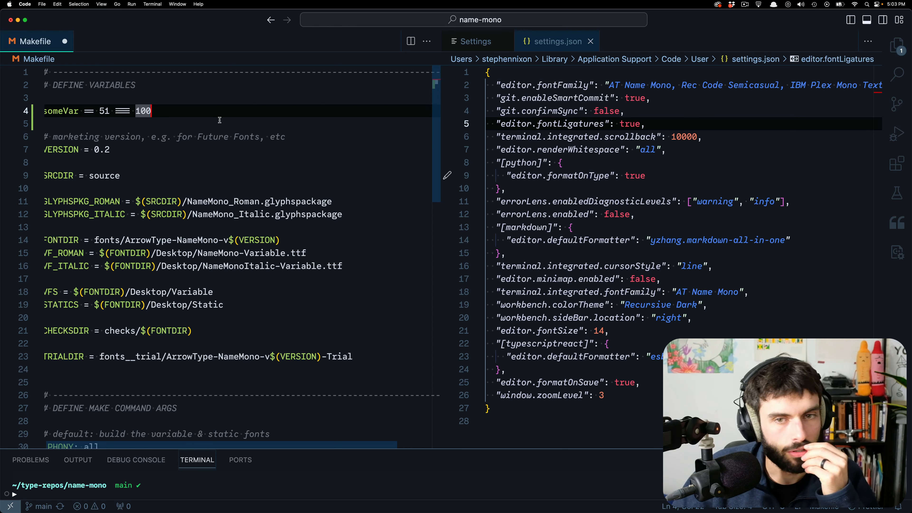
scroll(219, 120, left, 1)
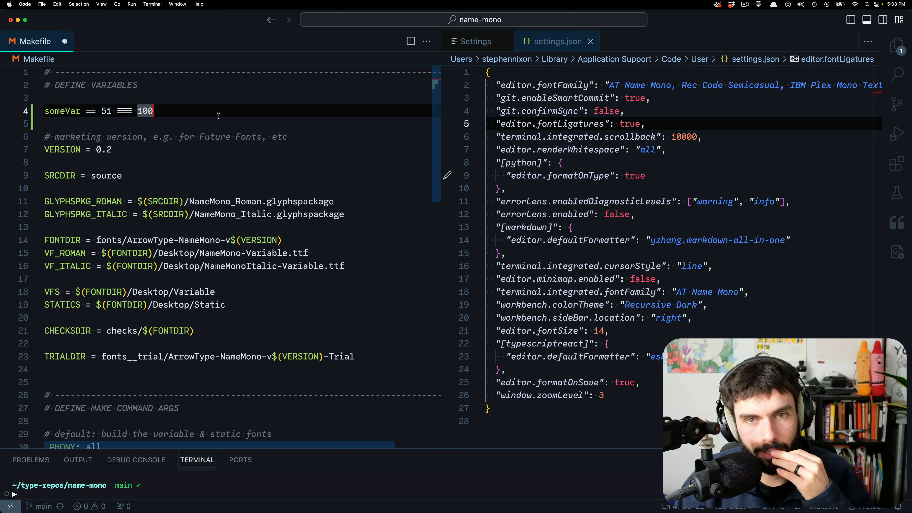
Step: Delete the test line and its blank lines, then save the Makefile
drag(166, 111, 2, 112)
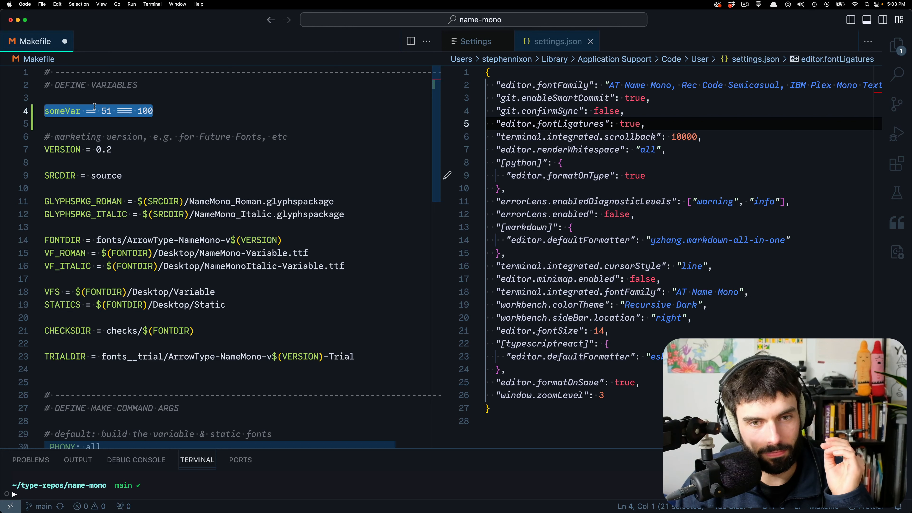
key(BackSpace)
key(BackSpace)
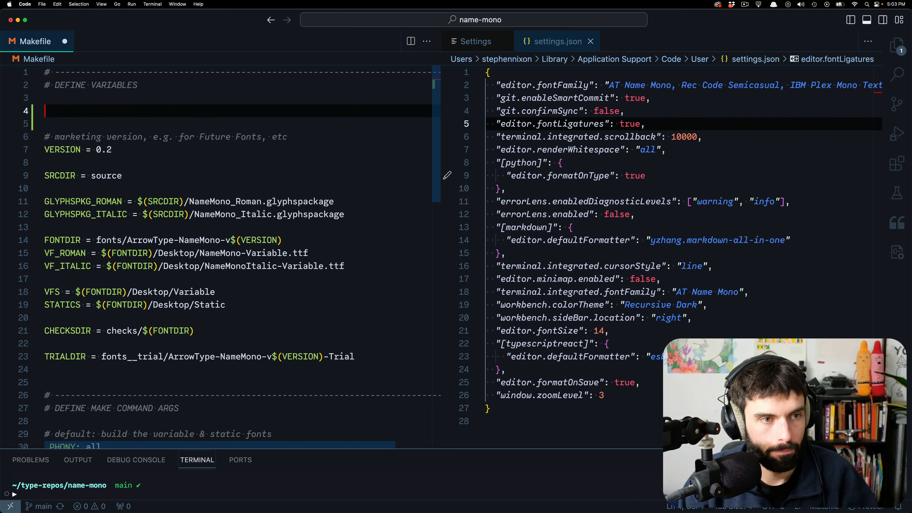
key(BackSpace)
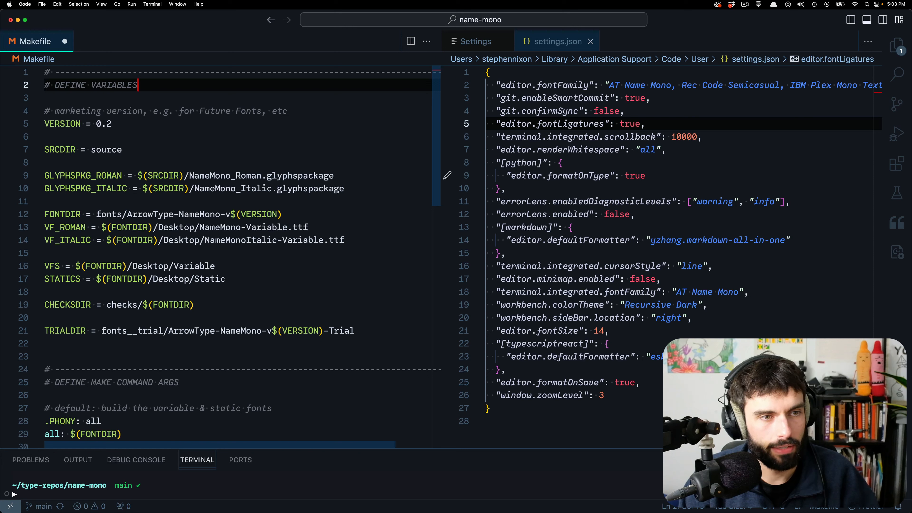
key(super+s)
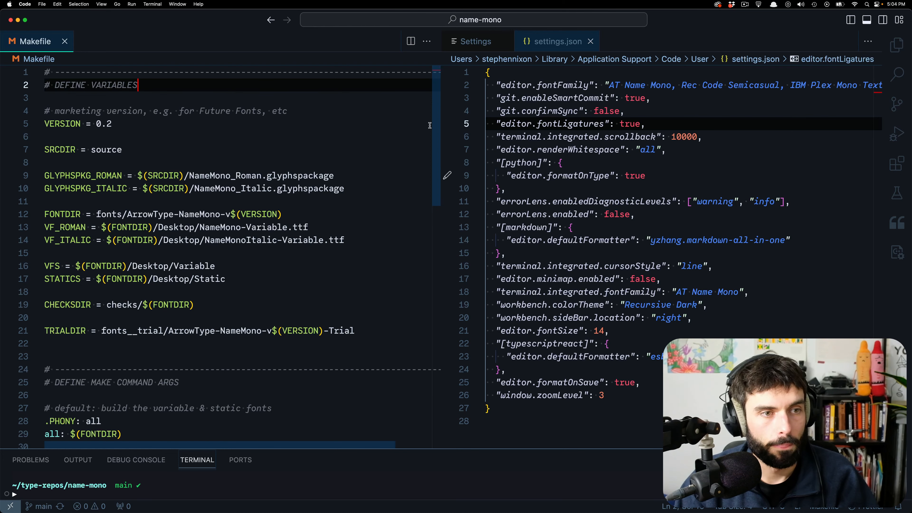
Step: Switch to Safari and open the FiraCode repository's main page in a new tab
mouse_move(265, 505)
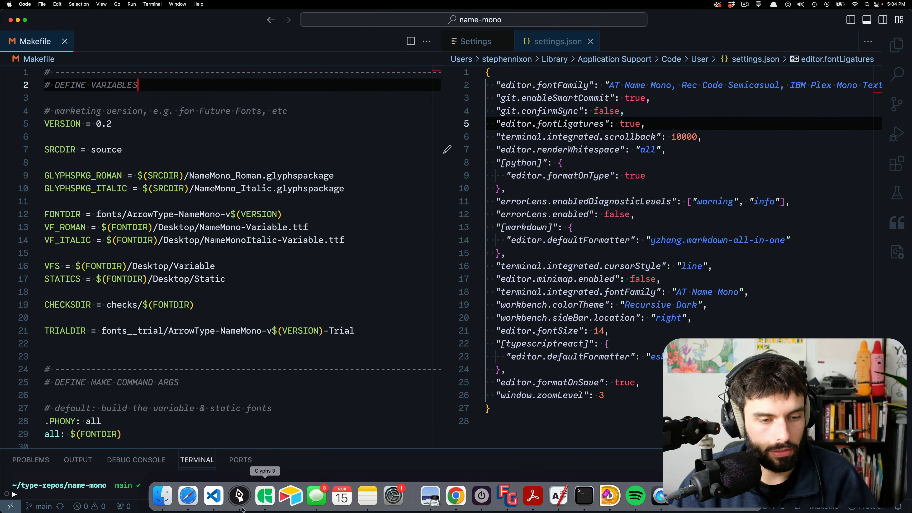
click(190, 505)
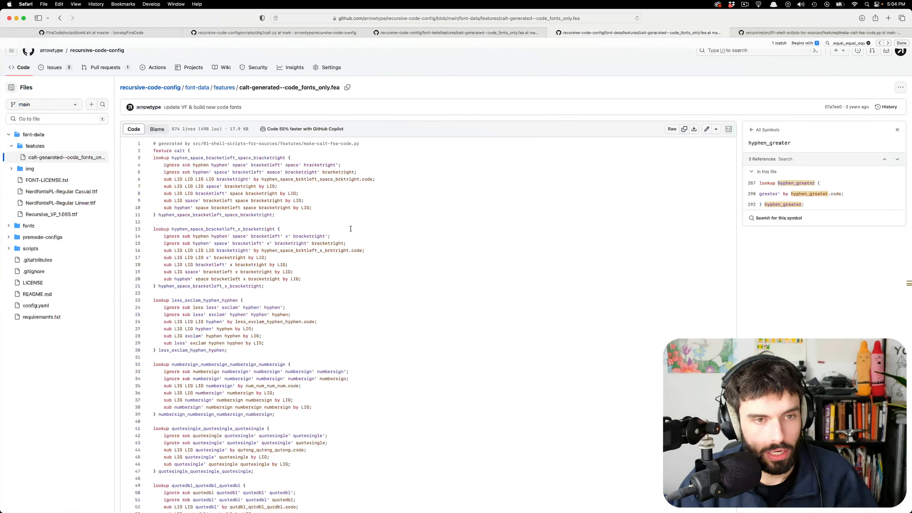
click(136, 34)
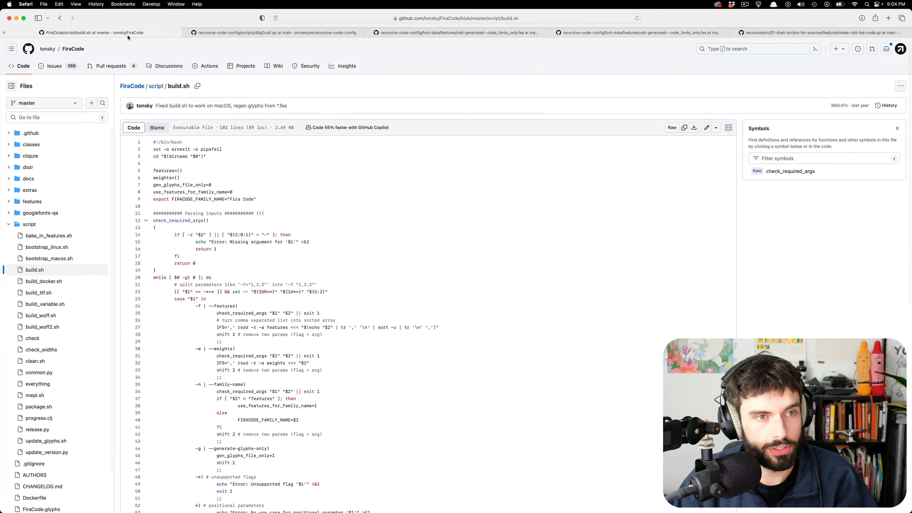
super+click(73, 49)
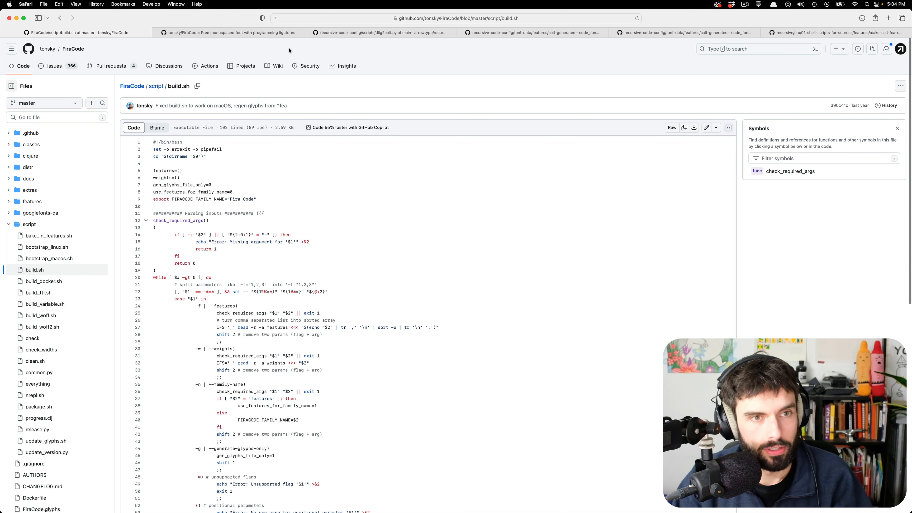
click(201, 33)
Step: Browse the FiraCode README's ligature comparison table to examine the equality ligatures
scroll(237, 213, down, 10)
scroll(220, 214, down, 15)
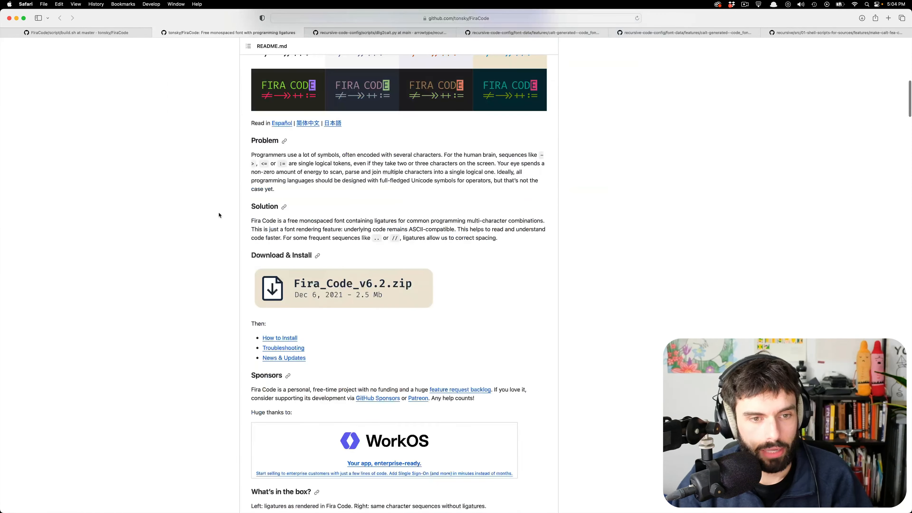
scroll(219, 215, up, 3)
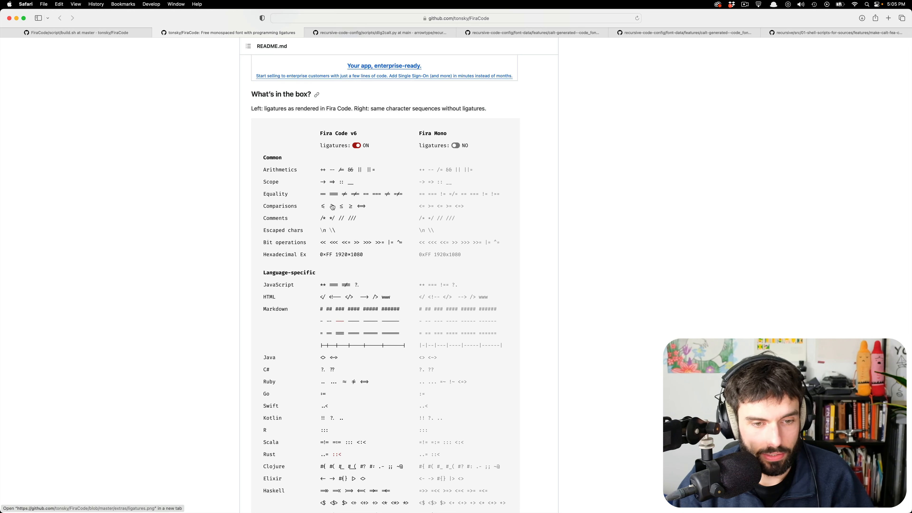
scroll(333, 207, down, 5)
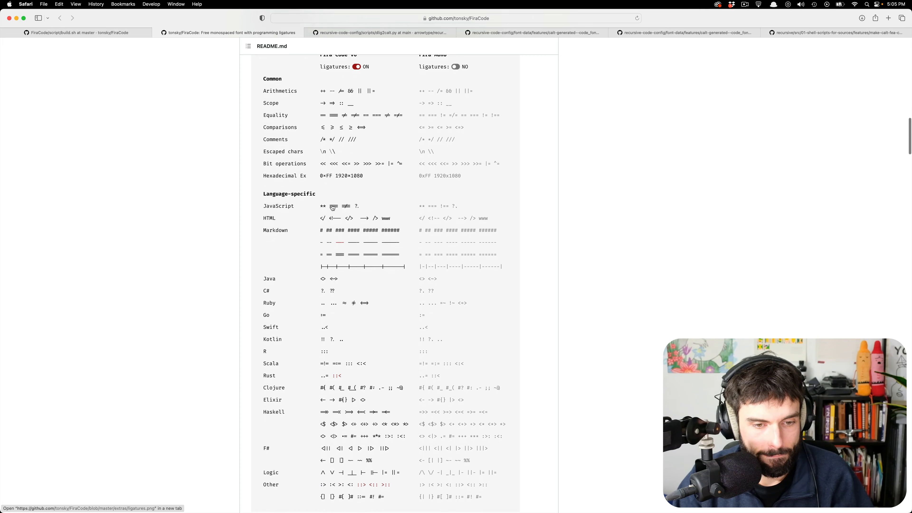
scroll(332, 207, down, 3)
scroll(334, 207, up, 1)
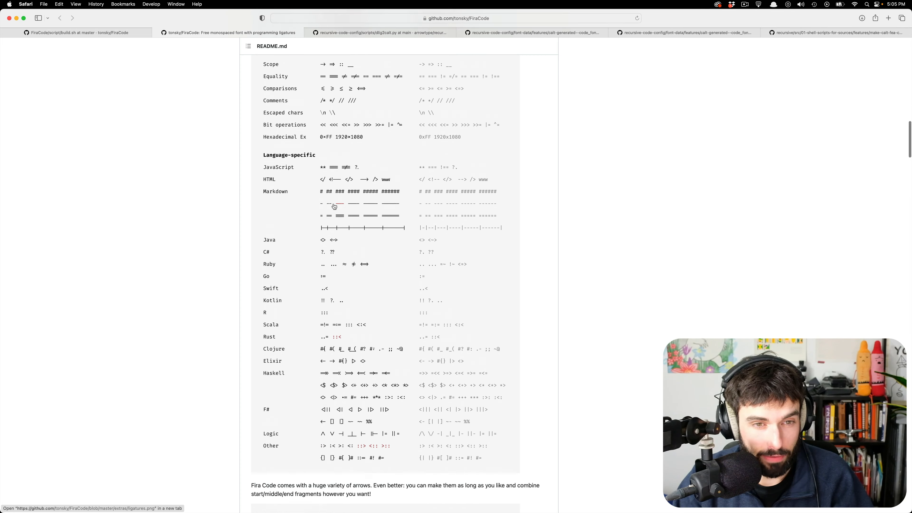
scroll(334, 207, up, 7)
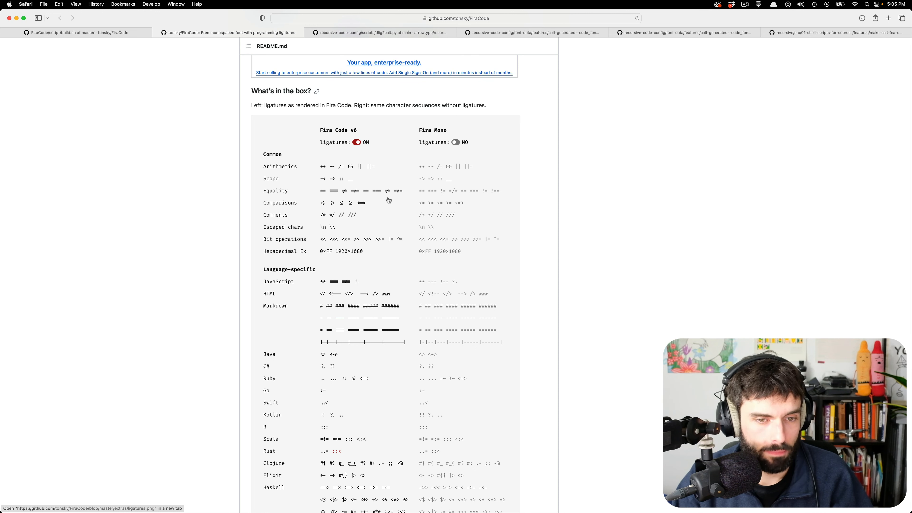
scroll(389, 200, down, 4)
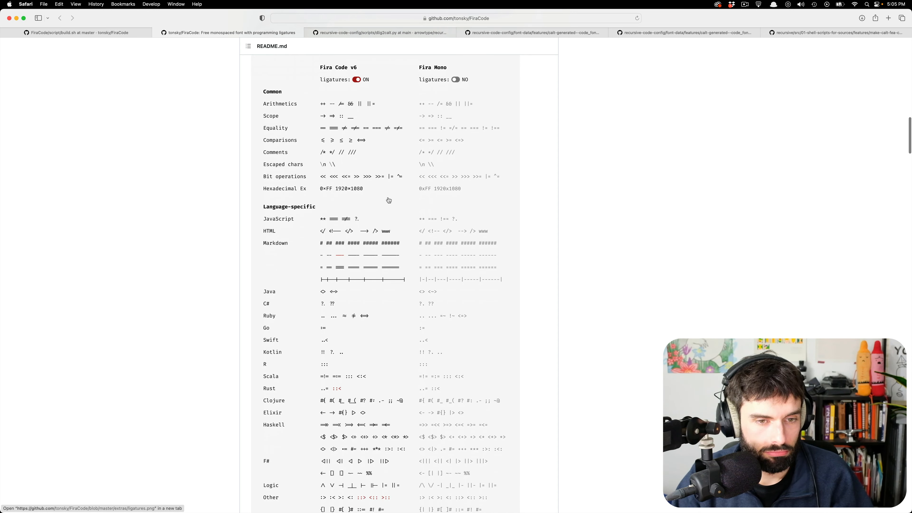